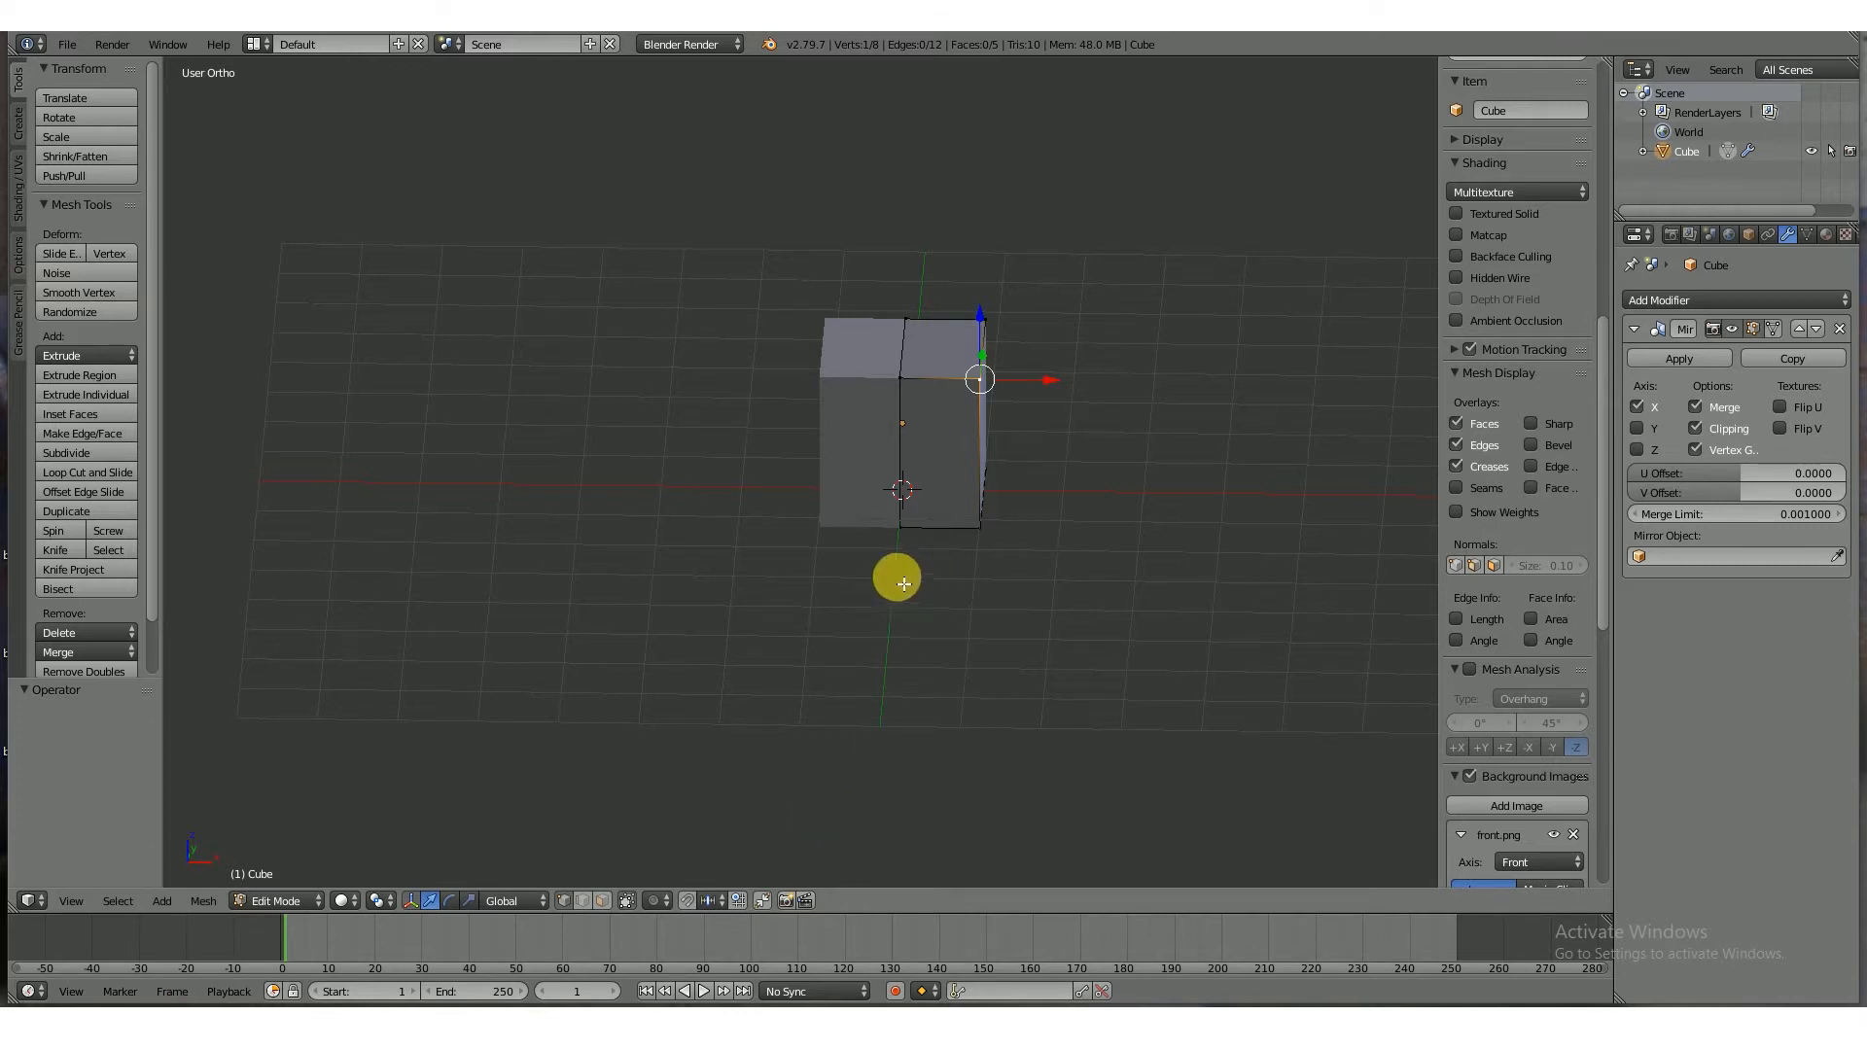
- In front view with face selection, move the cube's top face up about 1.245 along Z to the reference figure's shoulders
{"action": "key", "text": "Tab"}
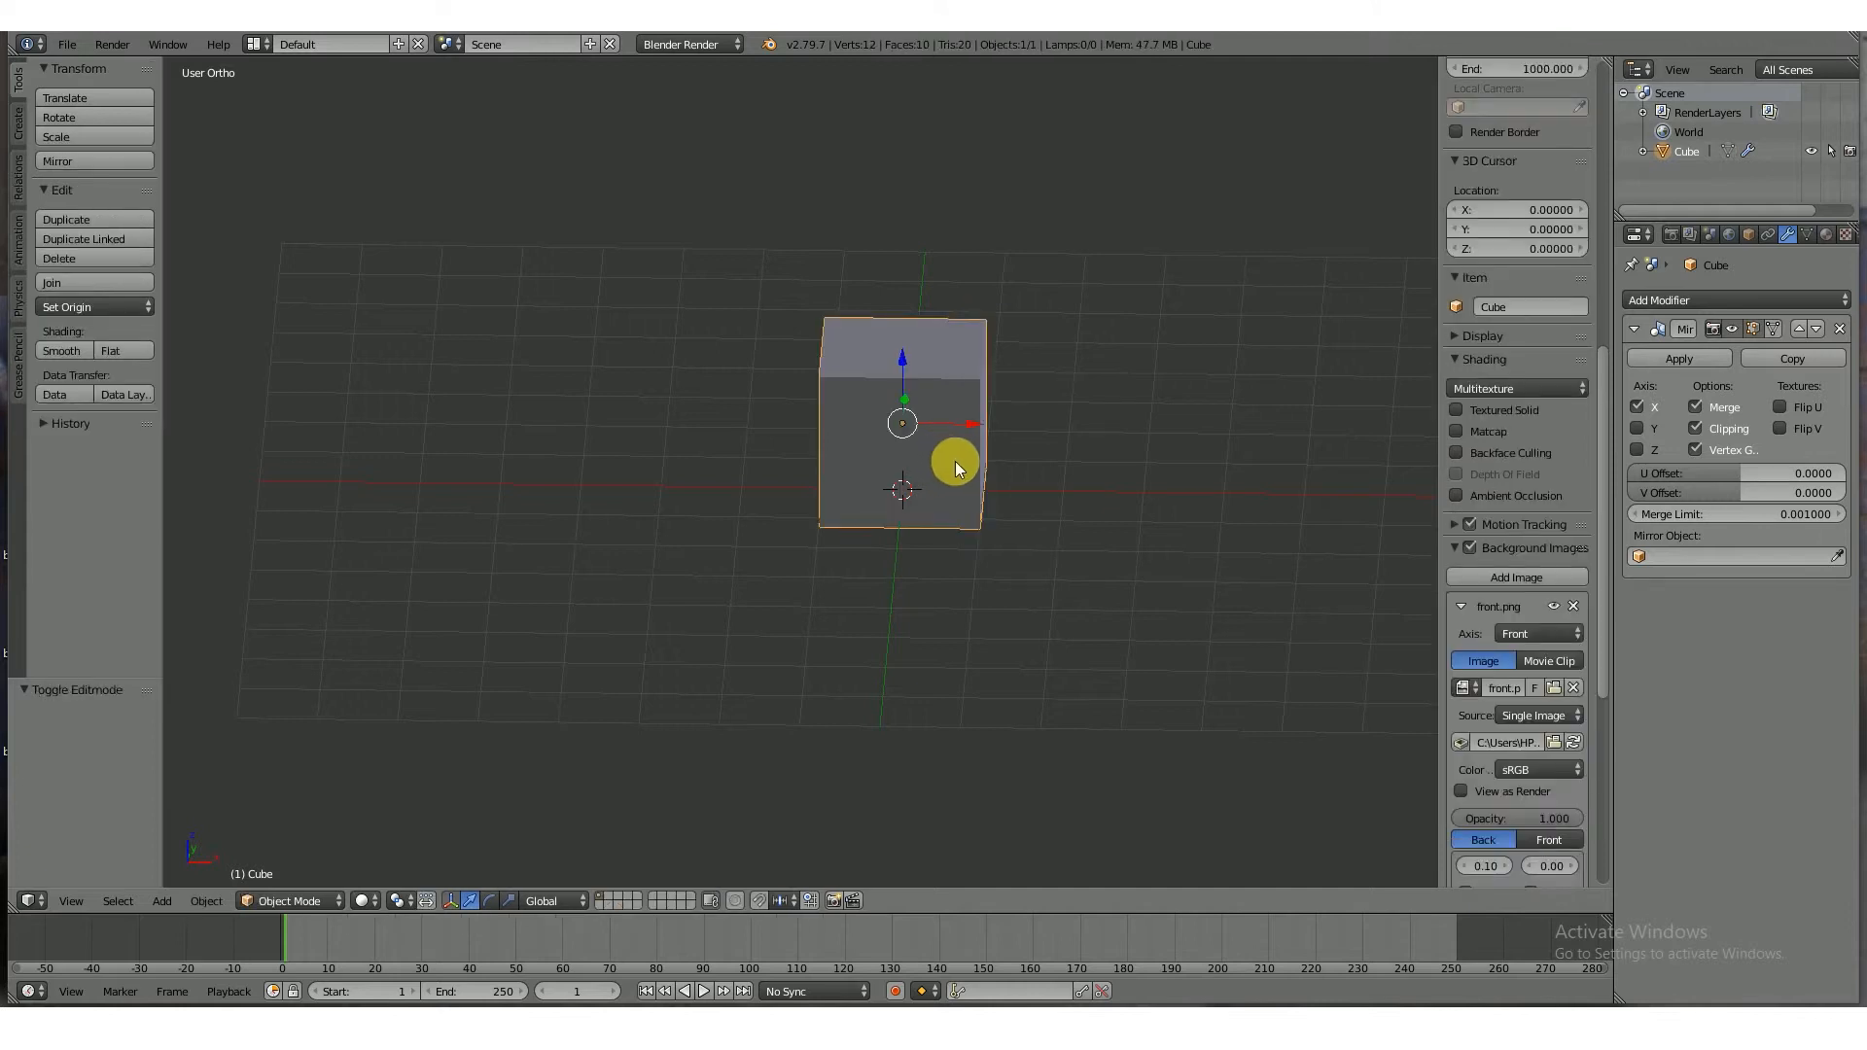
{"action": "key", "text": "KP_1"}
{"action": "key", "text": "Tab"}
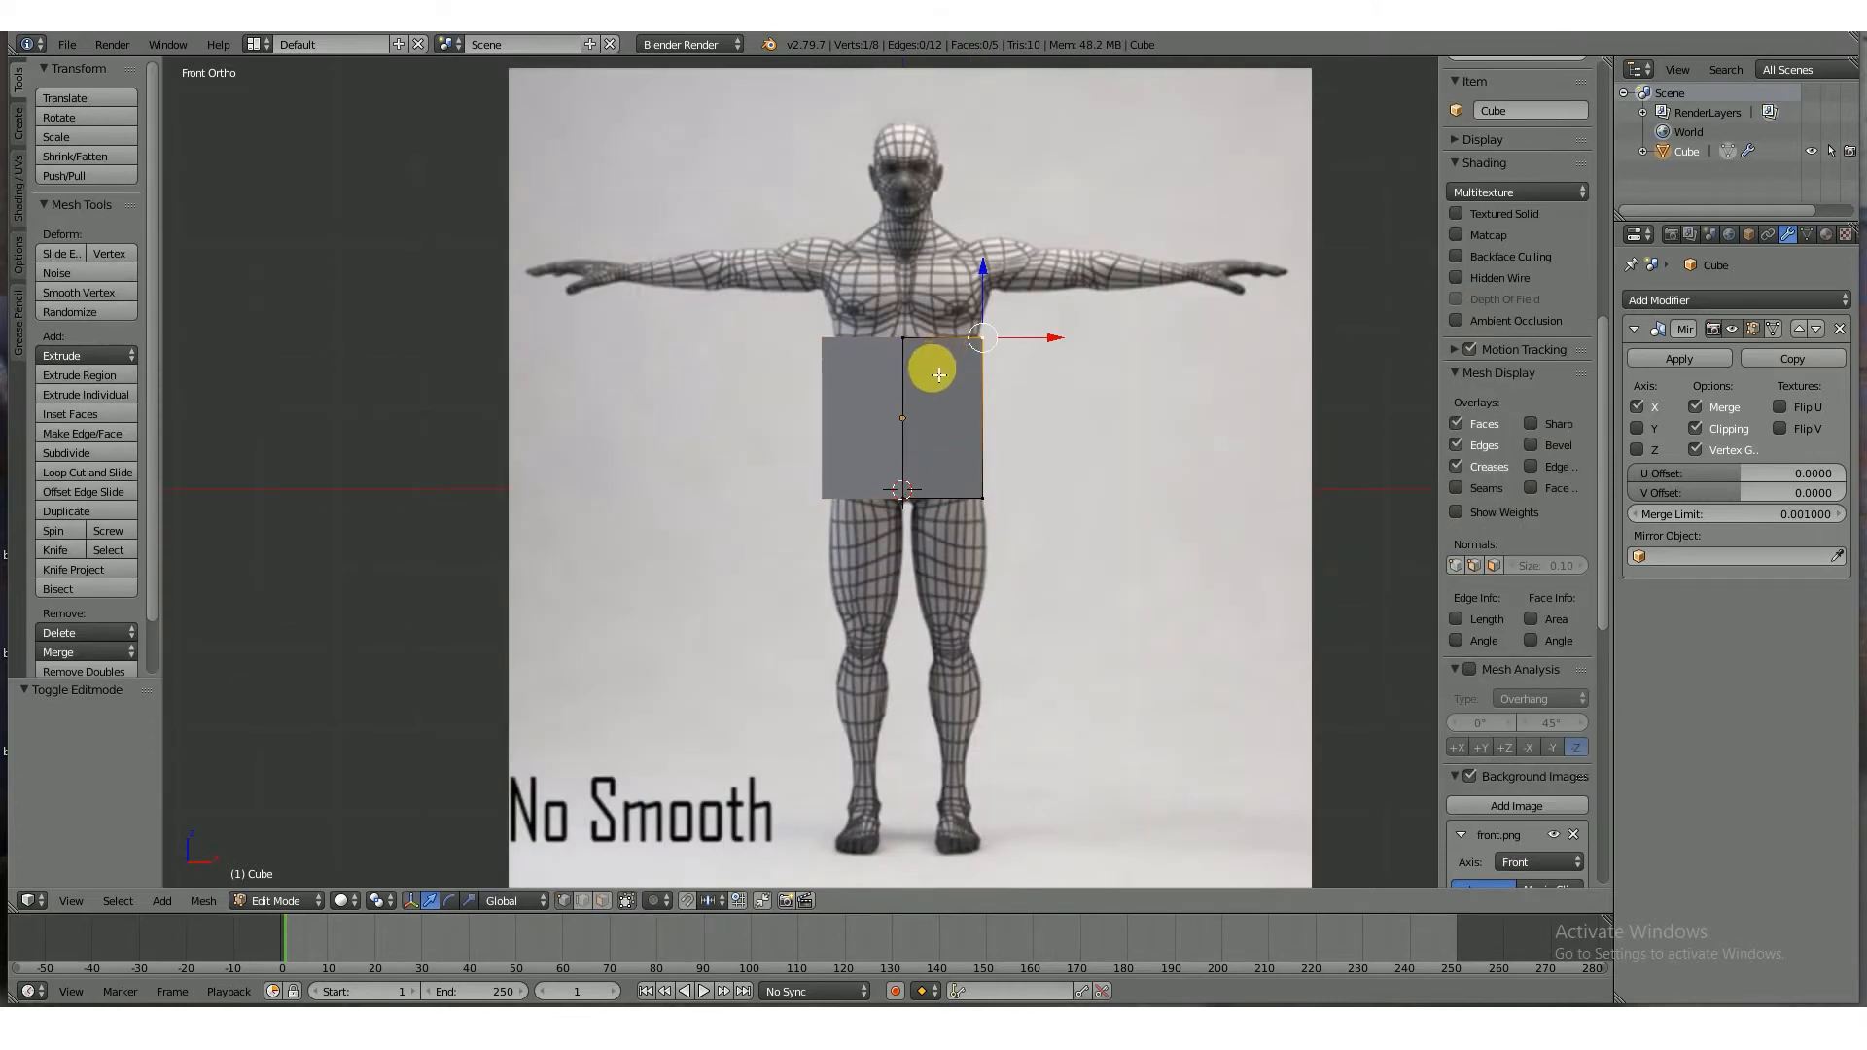
{"action": "key", "text": "ctrl+Tab"}
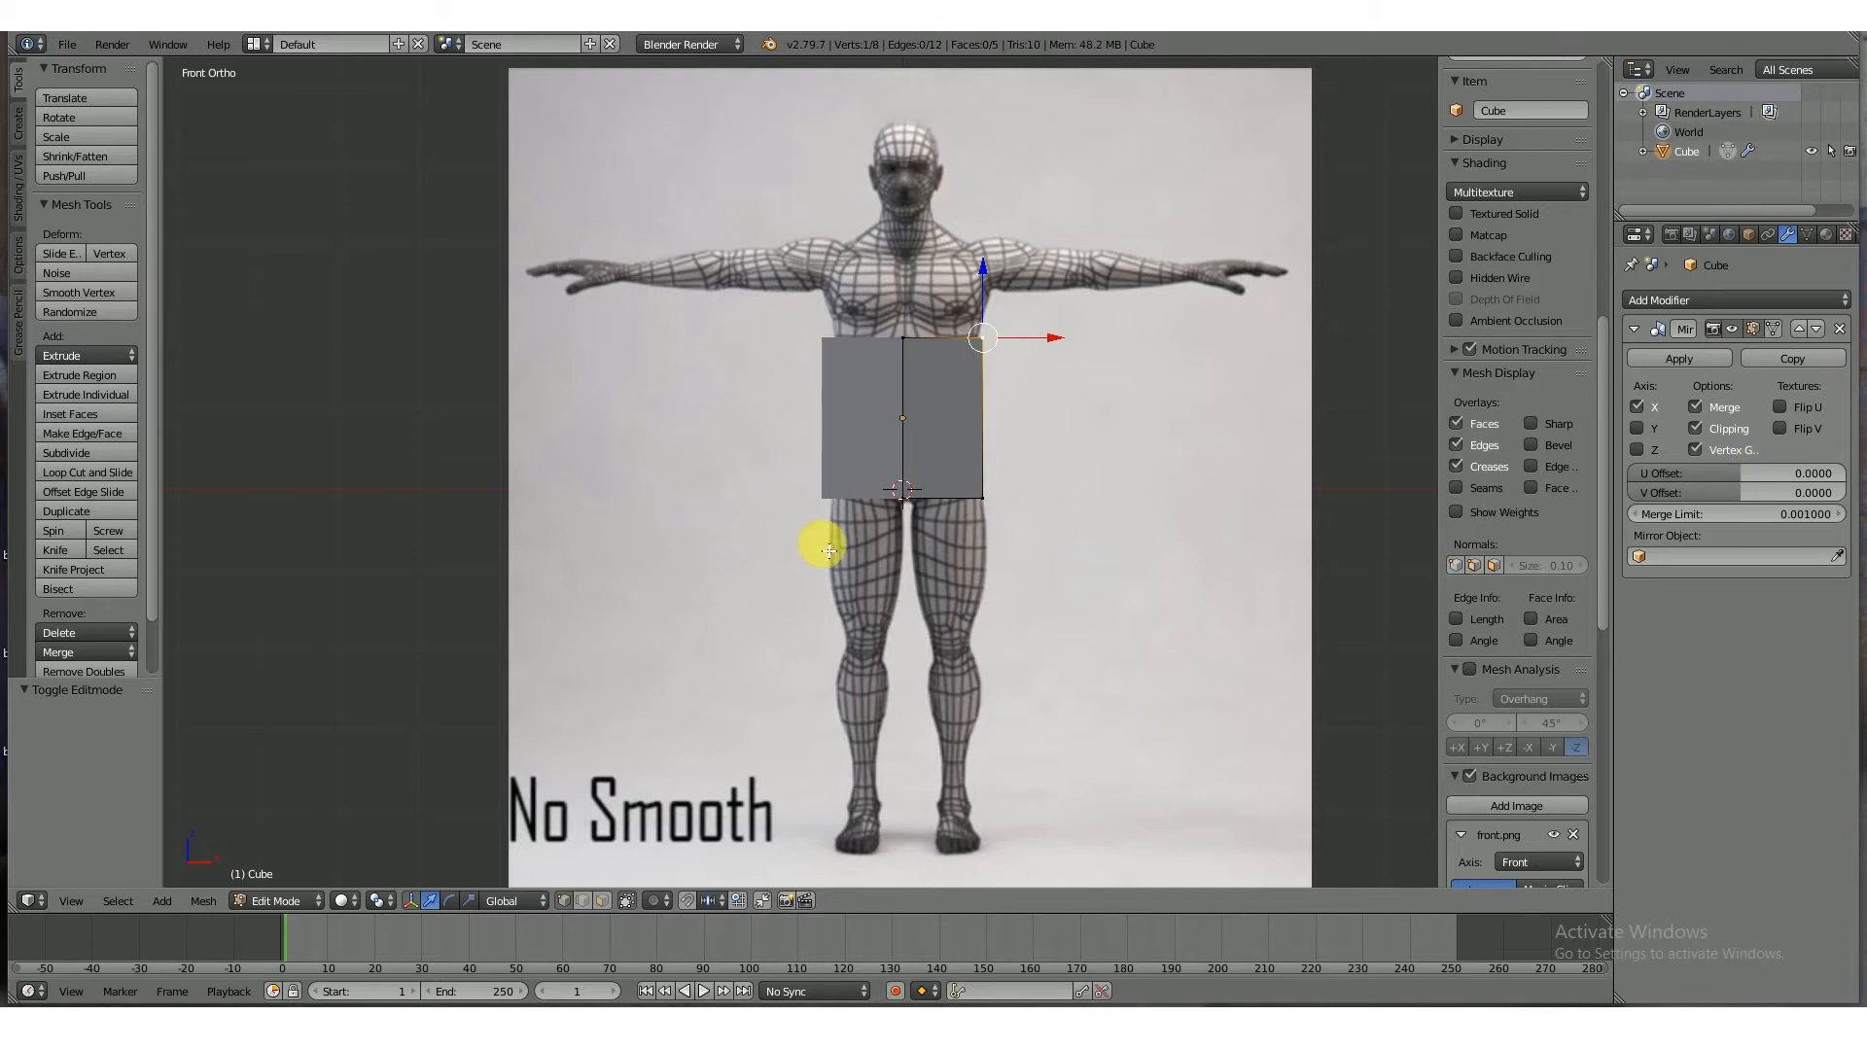
{"action": "key", "text": "ctrl+Tab"}
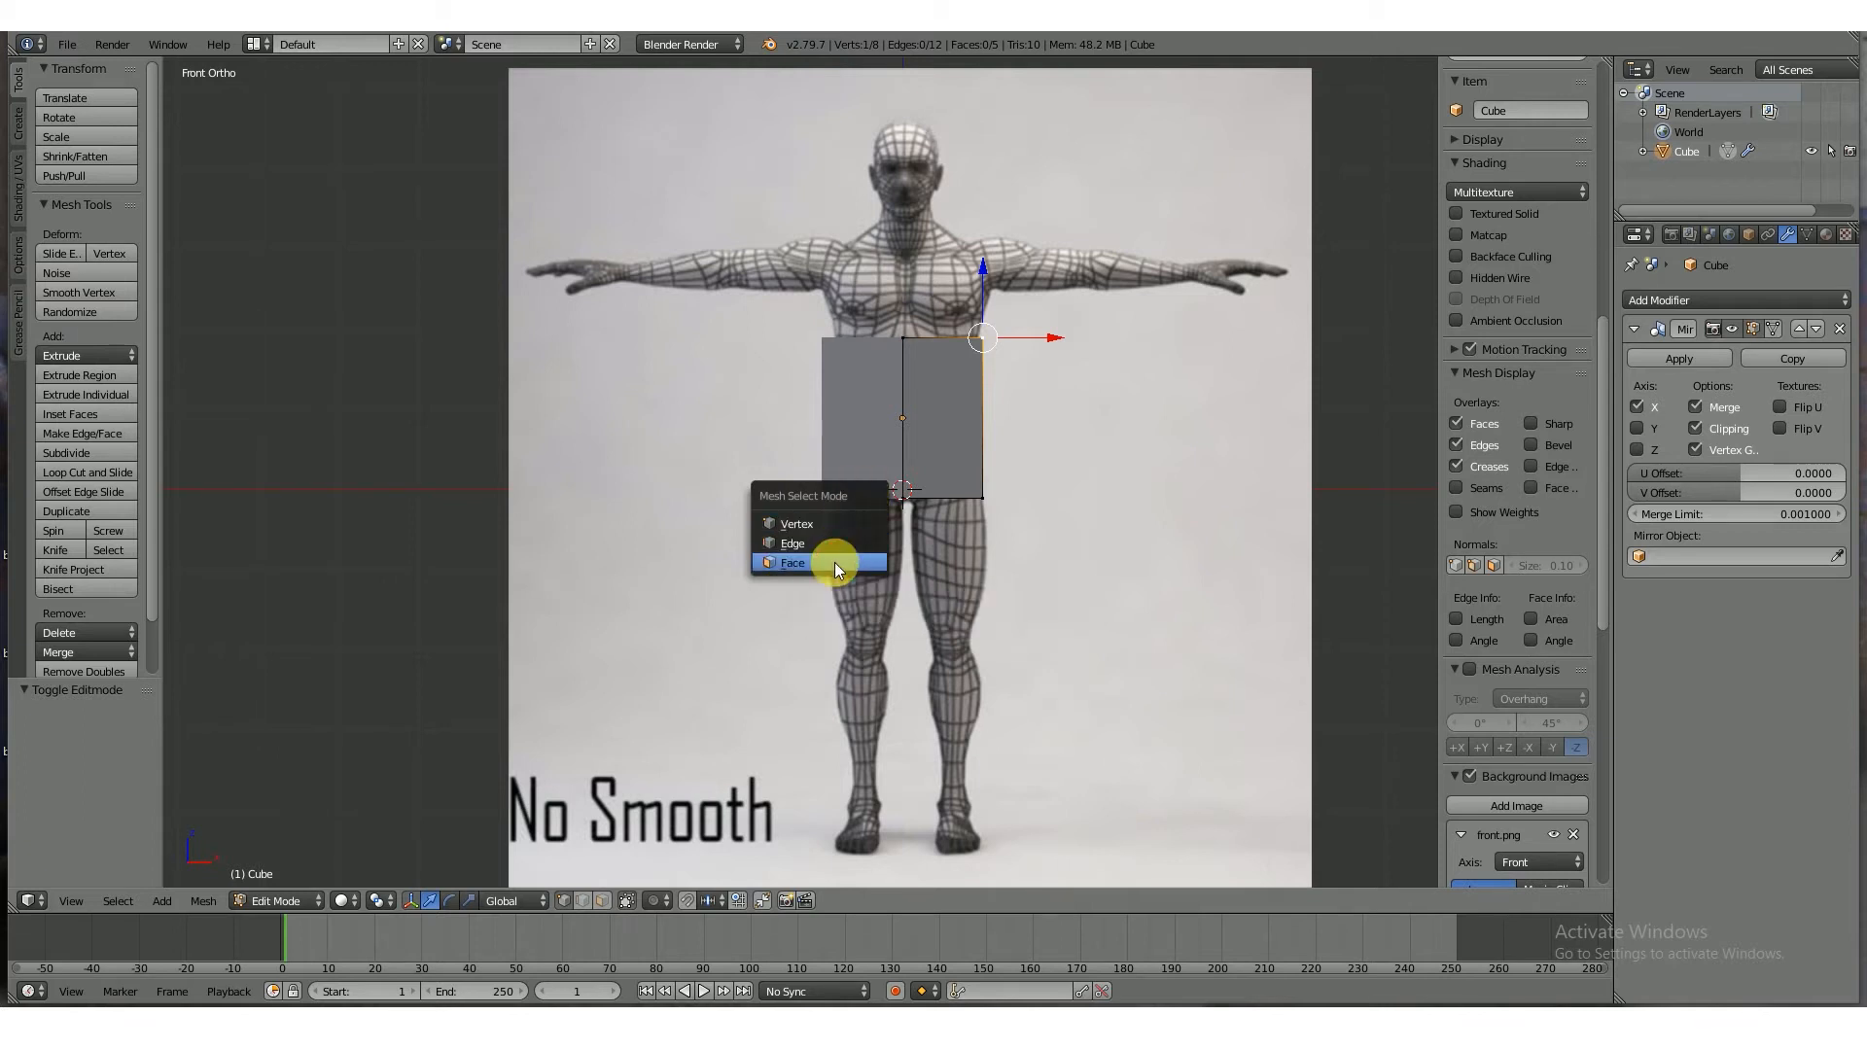
{"action": "left_click", "coordinate": [834, 562]}
{"action": "middle_click_drag", "start_coordinate": [909, 408], "coordinate": [913, 418]}
{"action": "right_click", "coordinate": [946, 338]}
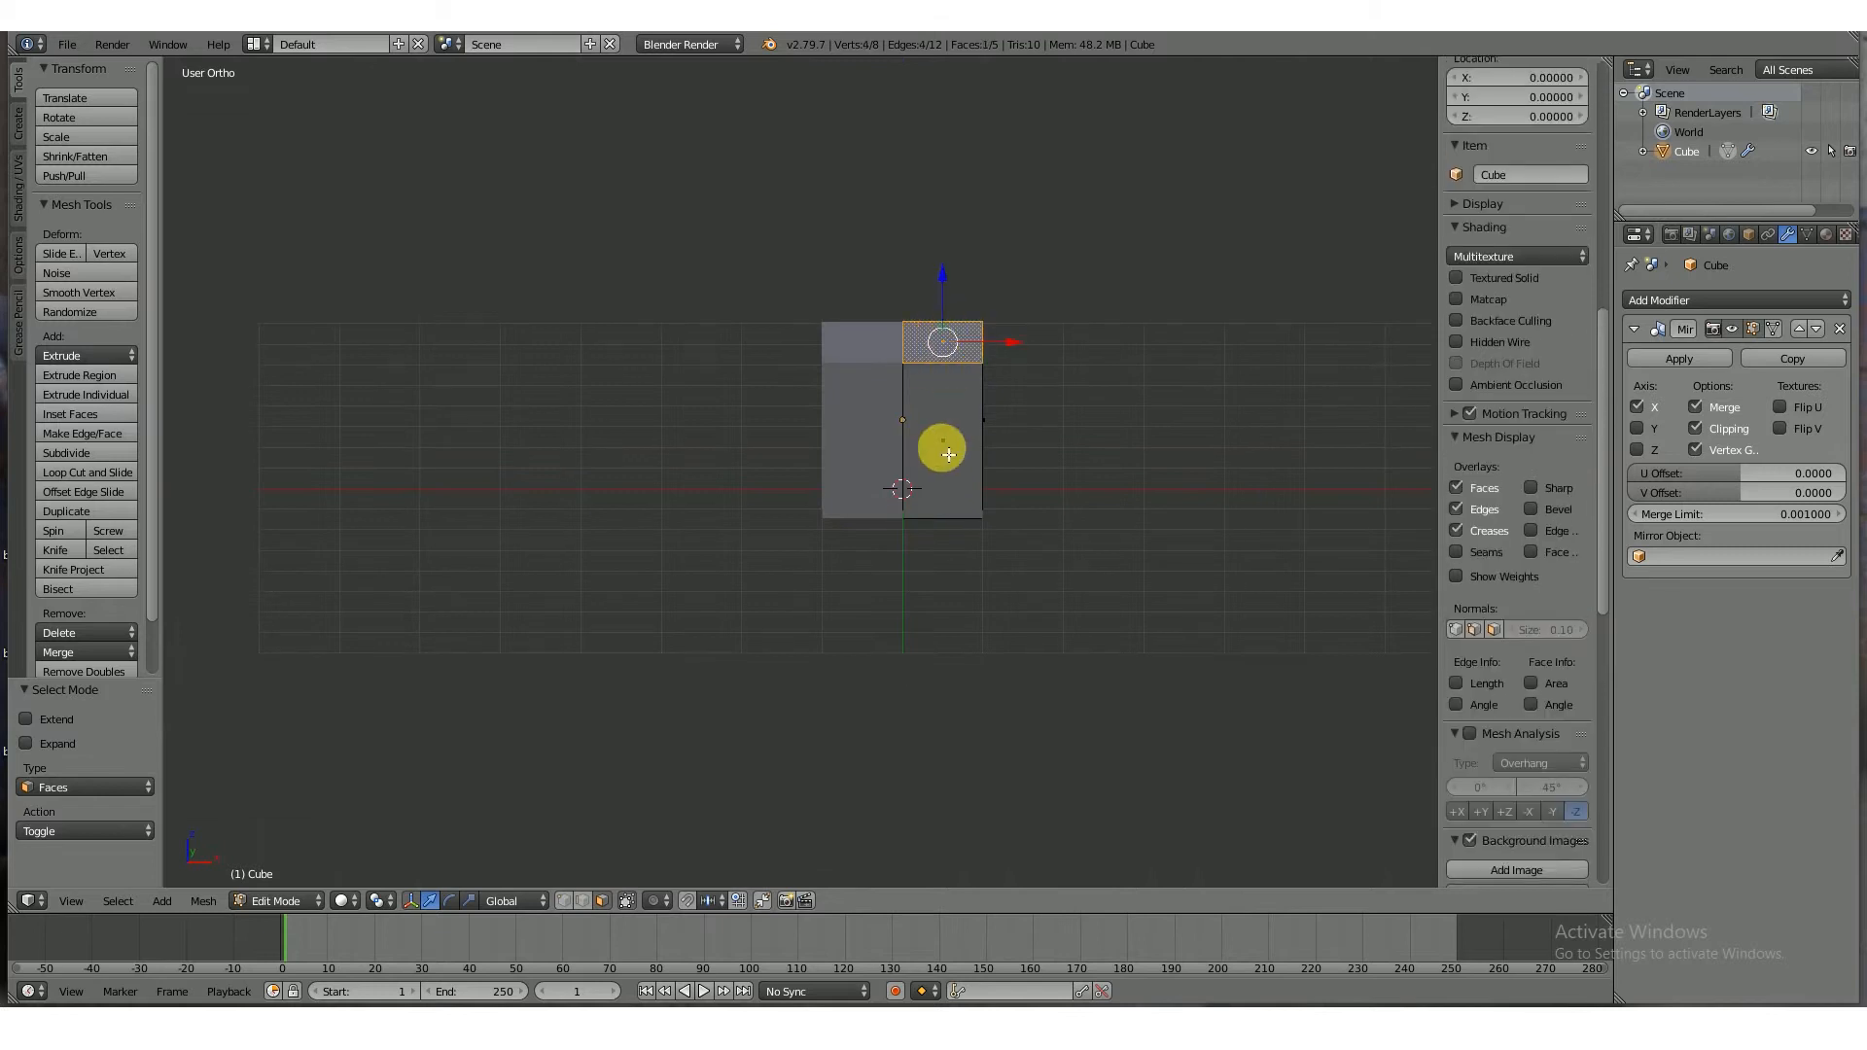
{"action": "key", "text": "KP_1"}
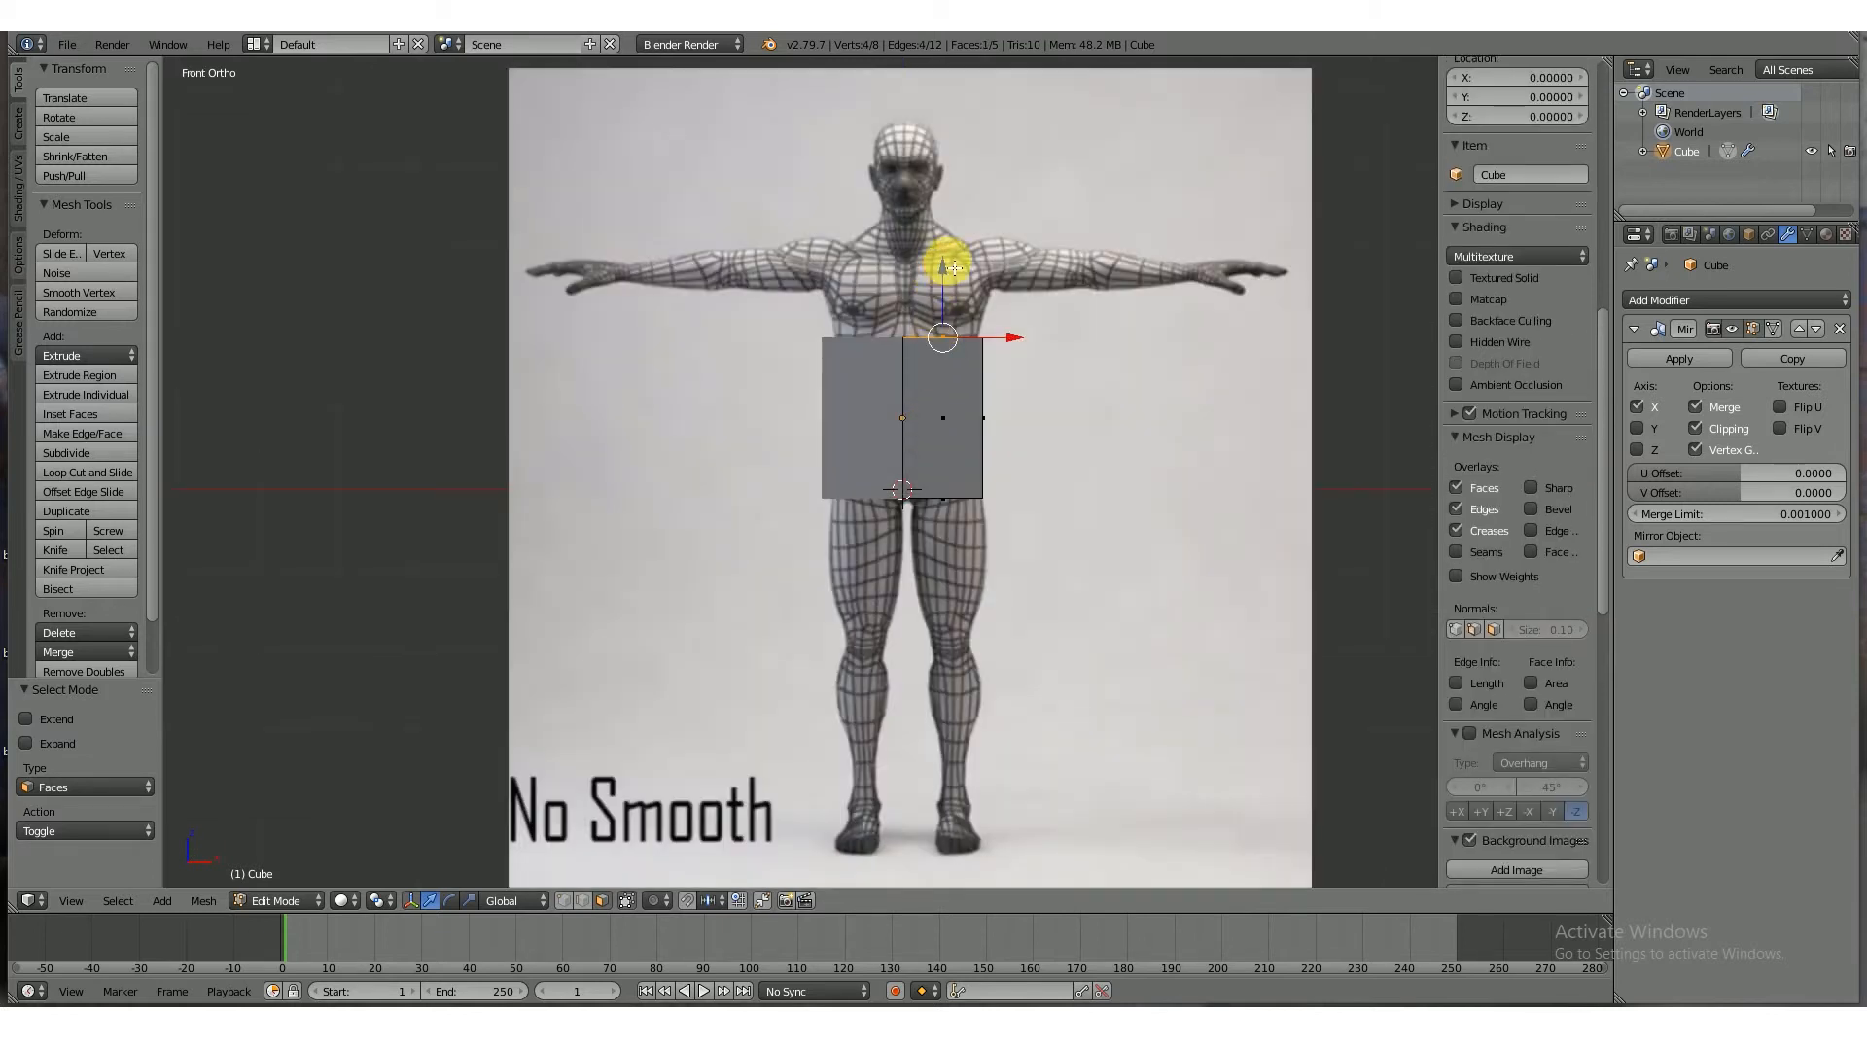
{"action": "key", "text": "g"}
{"action": "key", "text": "z"}
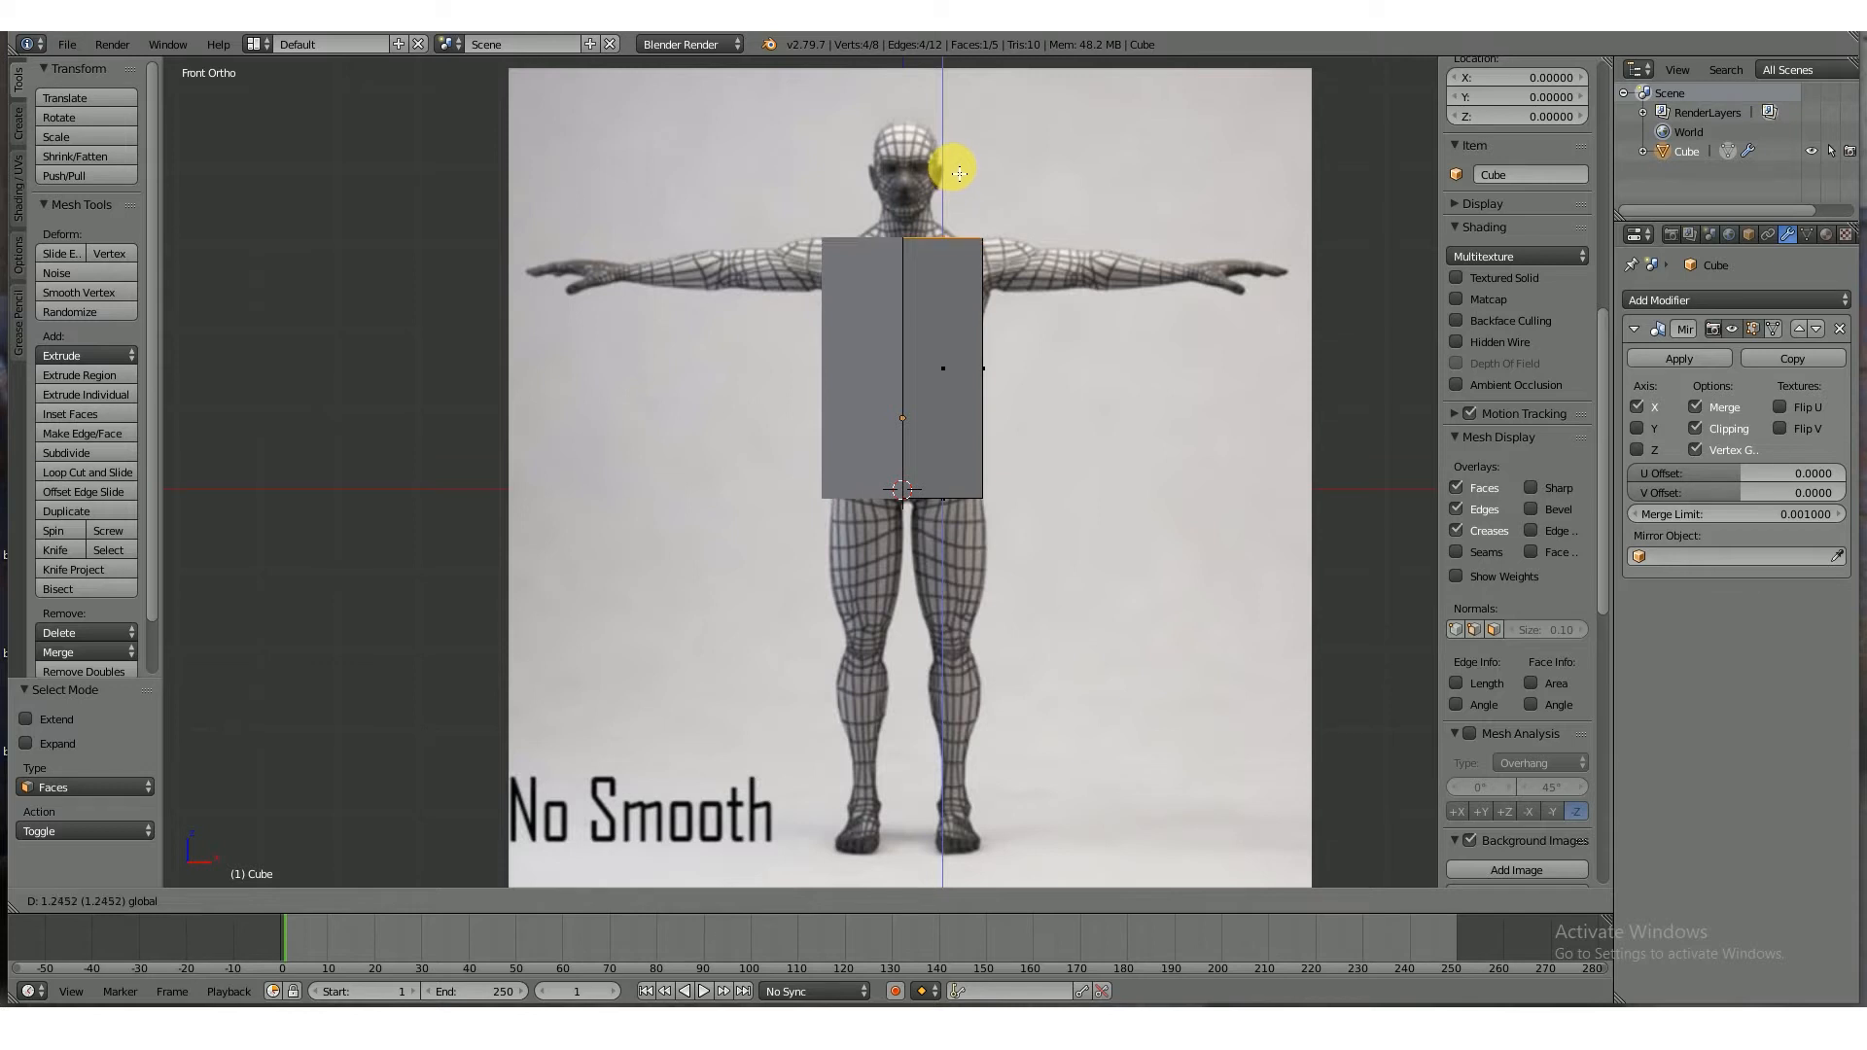
{"action": "left_click", "coordinate": [959, 173]}
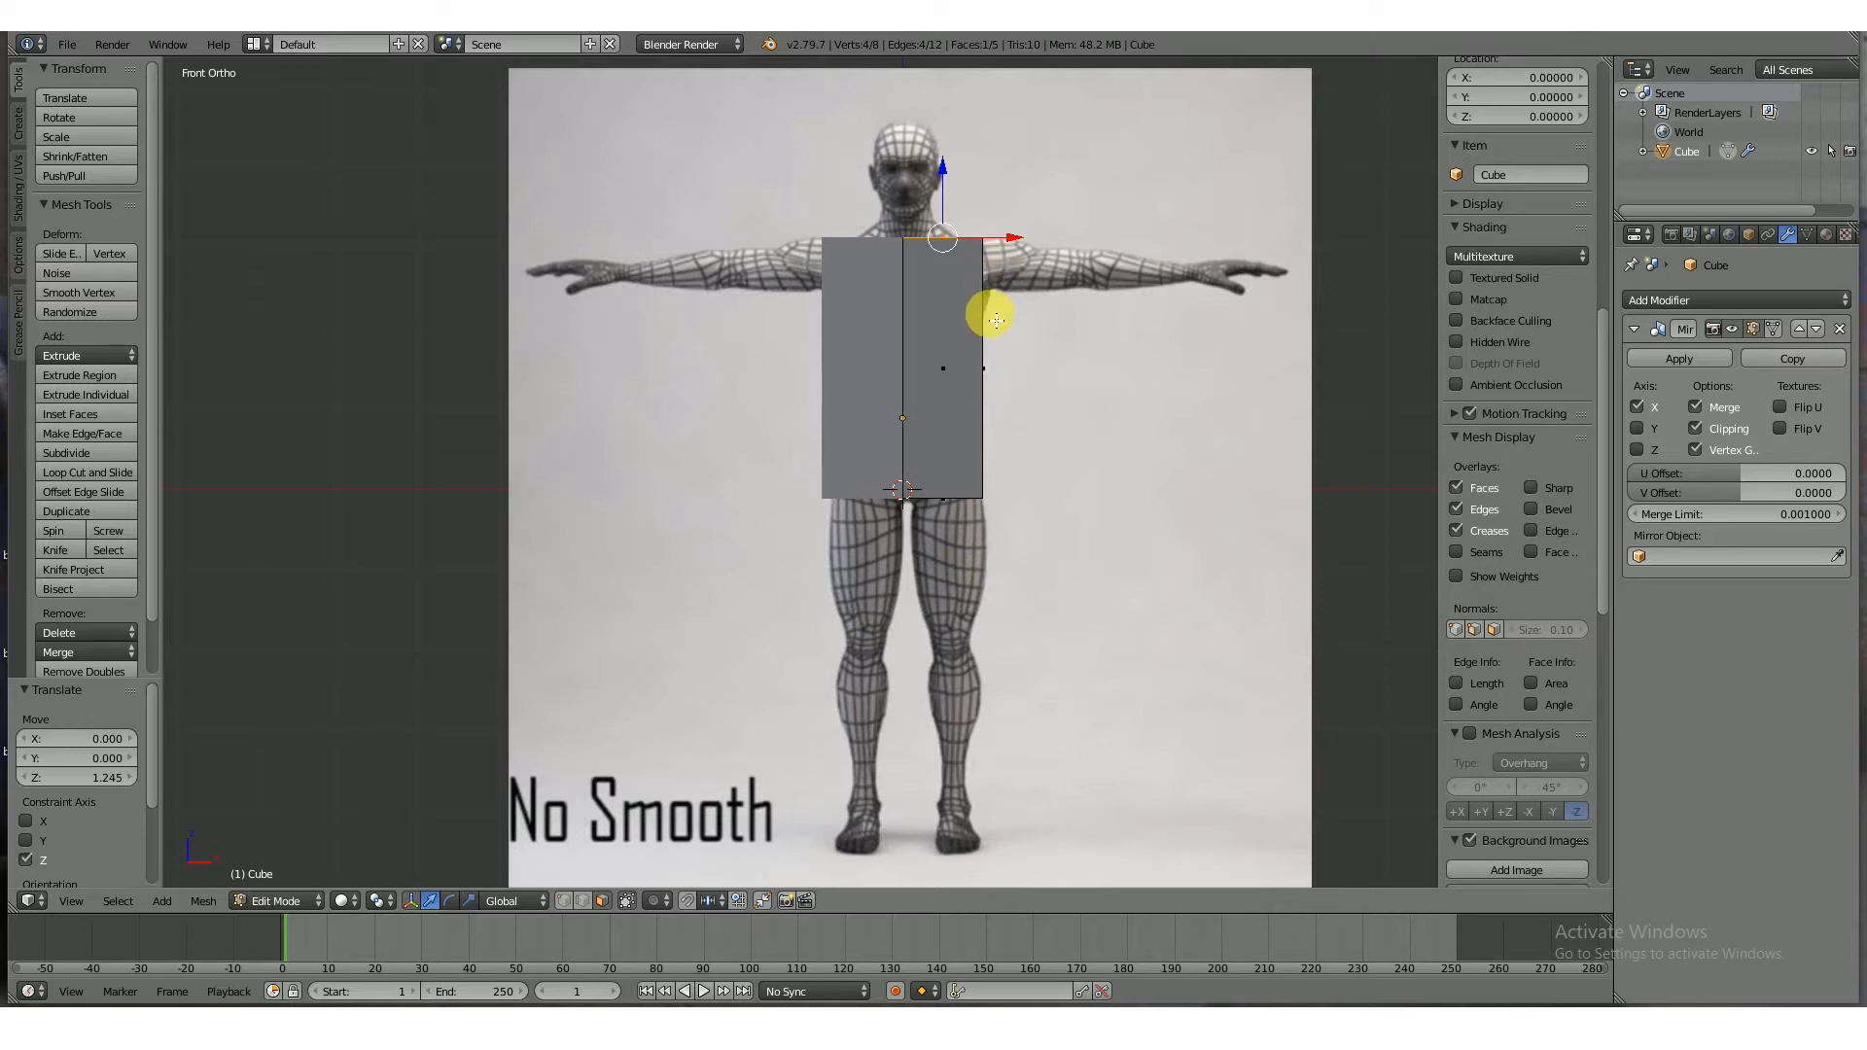
- Cut the torso block with three evenly spaced horizontal edge loops and switch to wireframe display
{"action": "key", "text": "ctrl+r"}
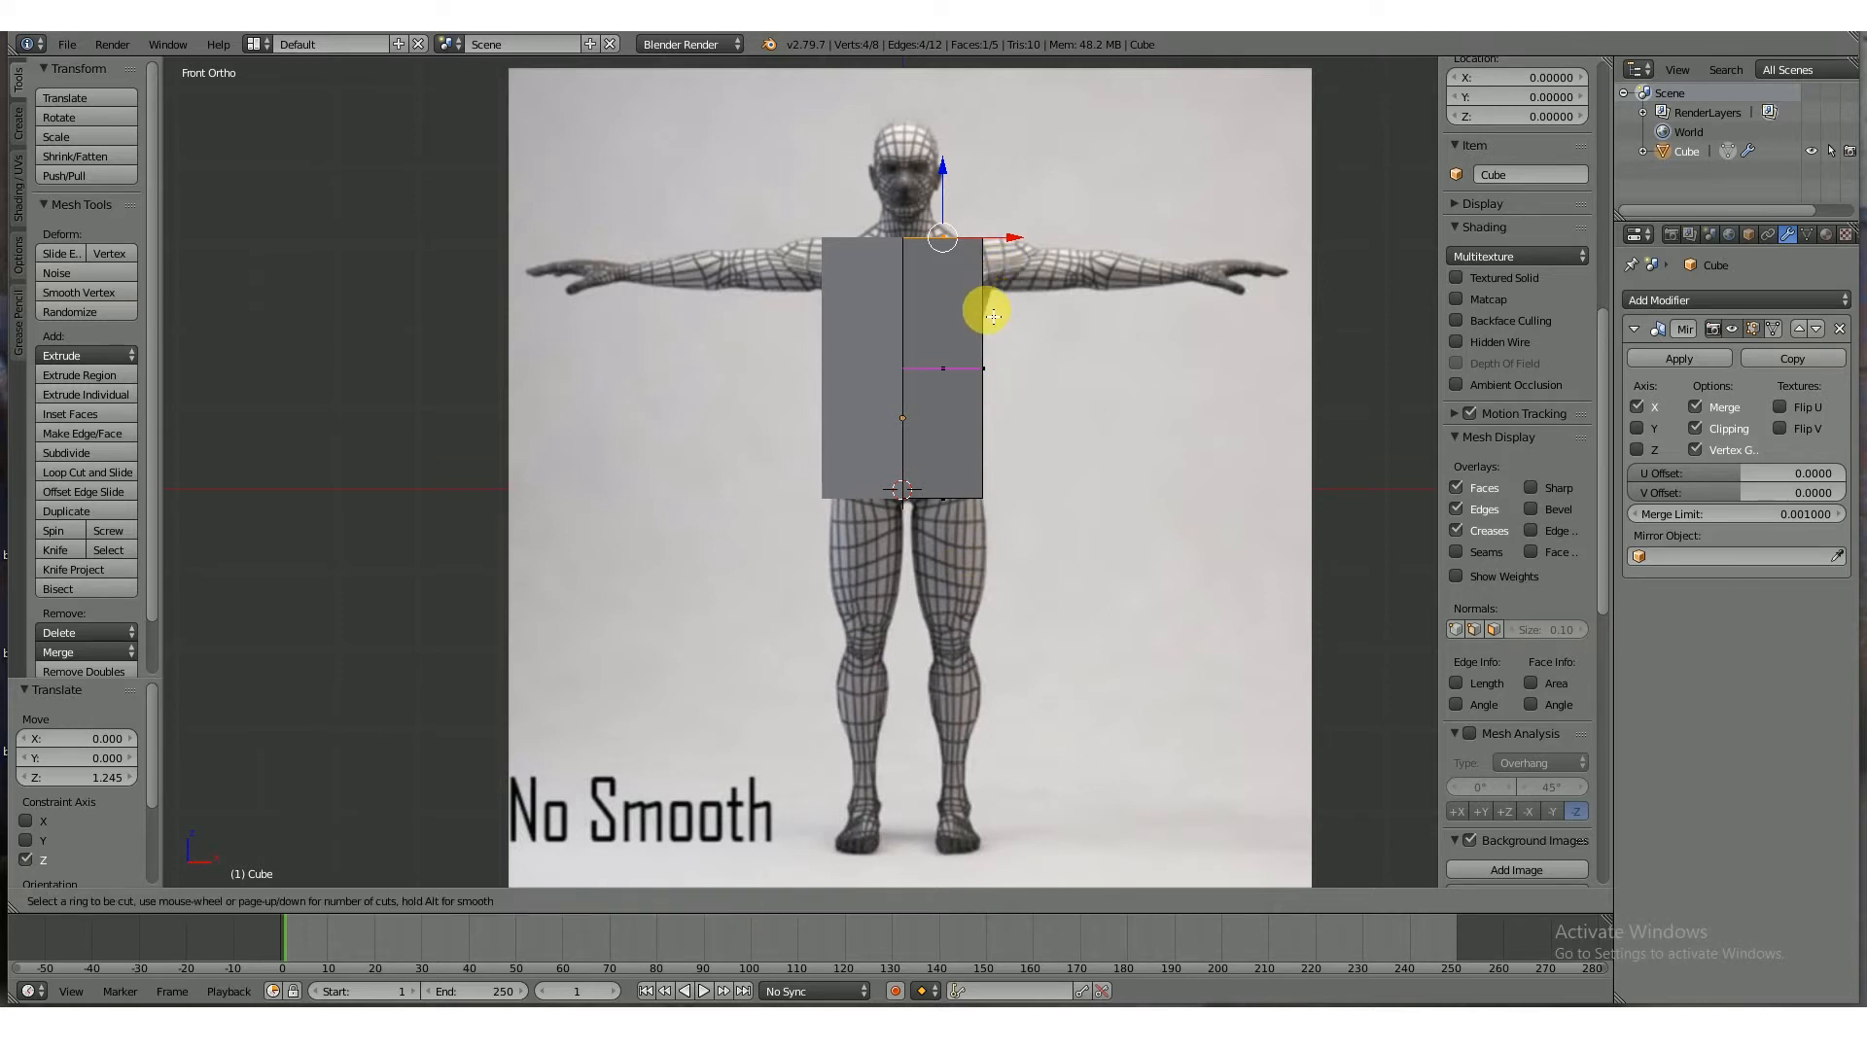
{"action": "key", "text": "3"}
{"action": "left_click", "coordinate": [992, 316]}
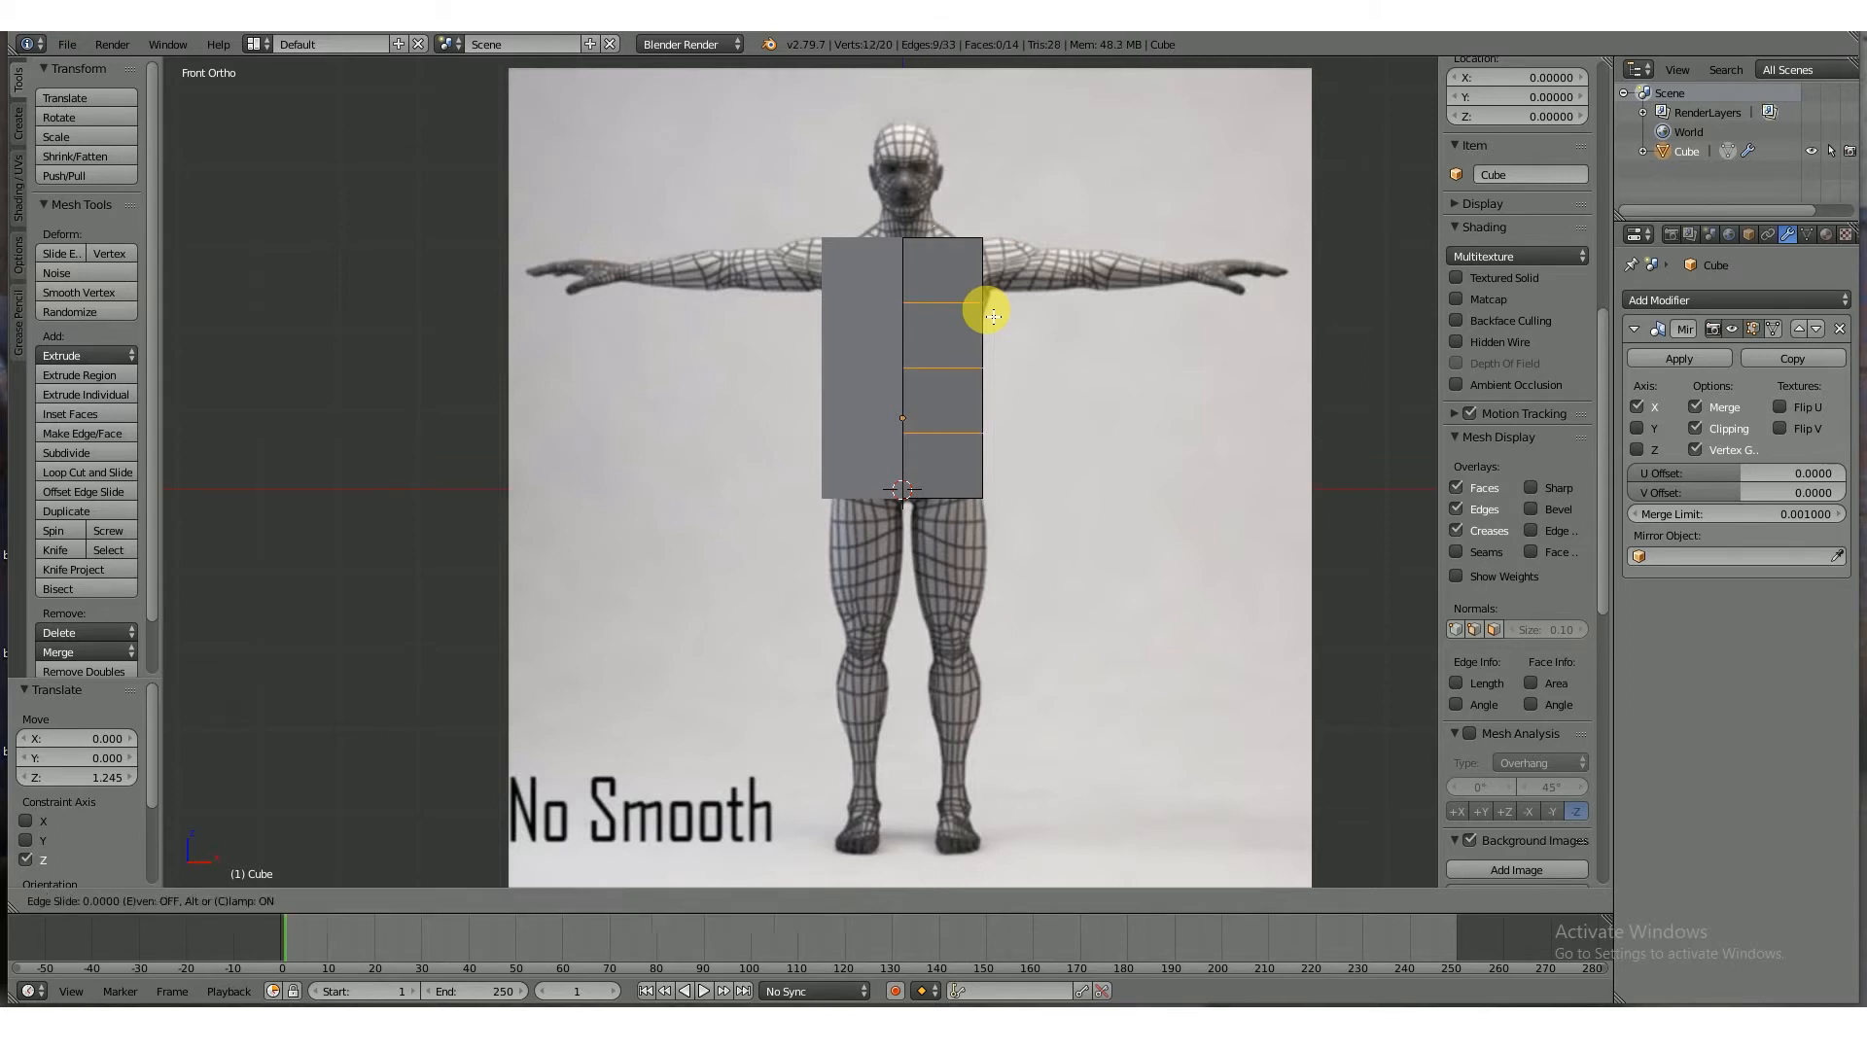
{"action": "left_click", "coordinate": [993, 316]}
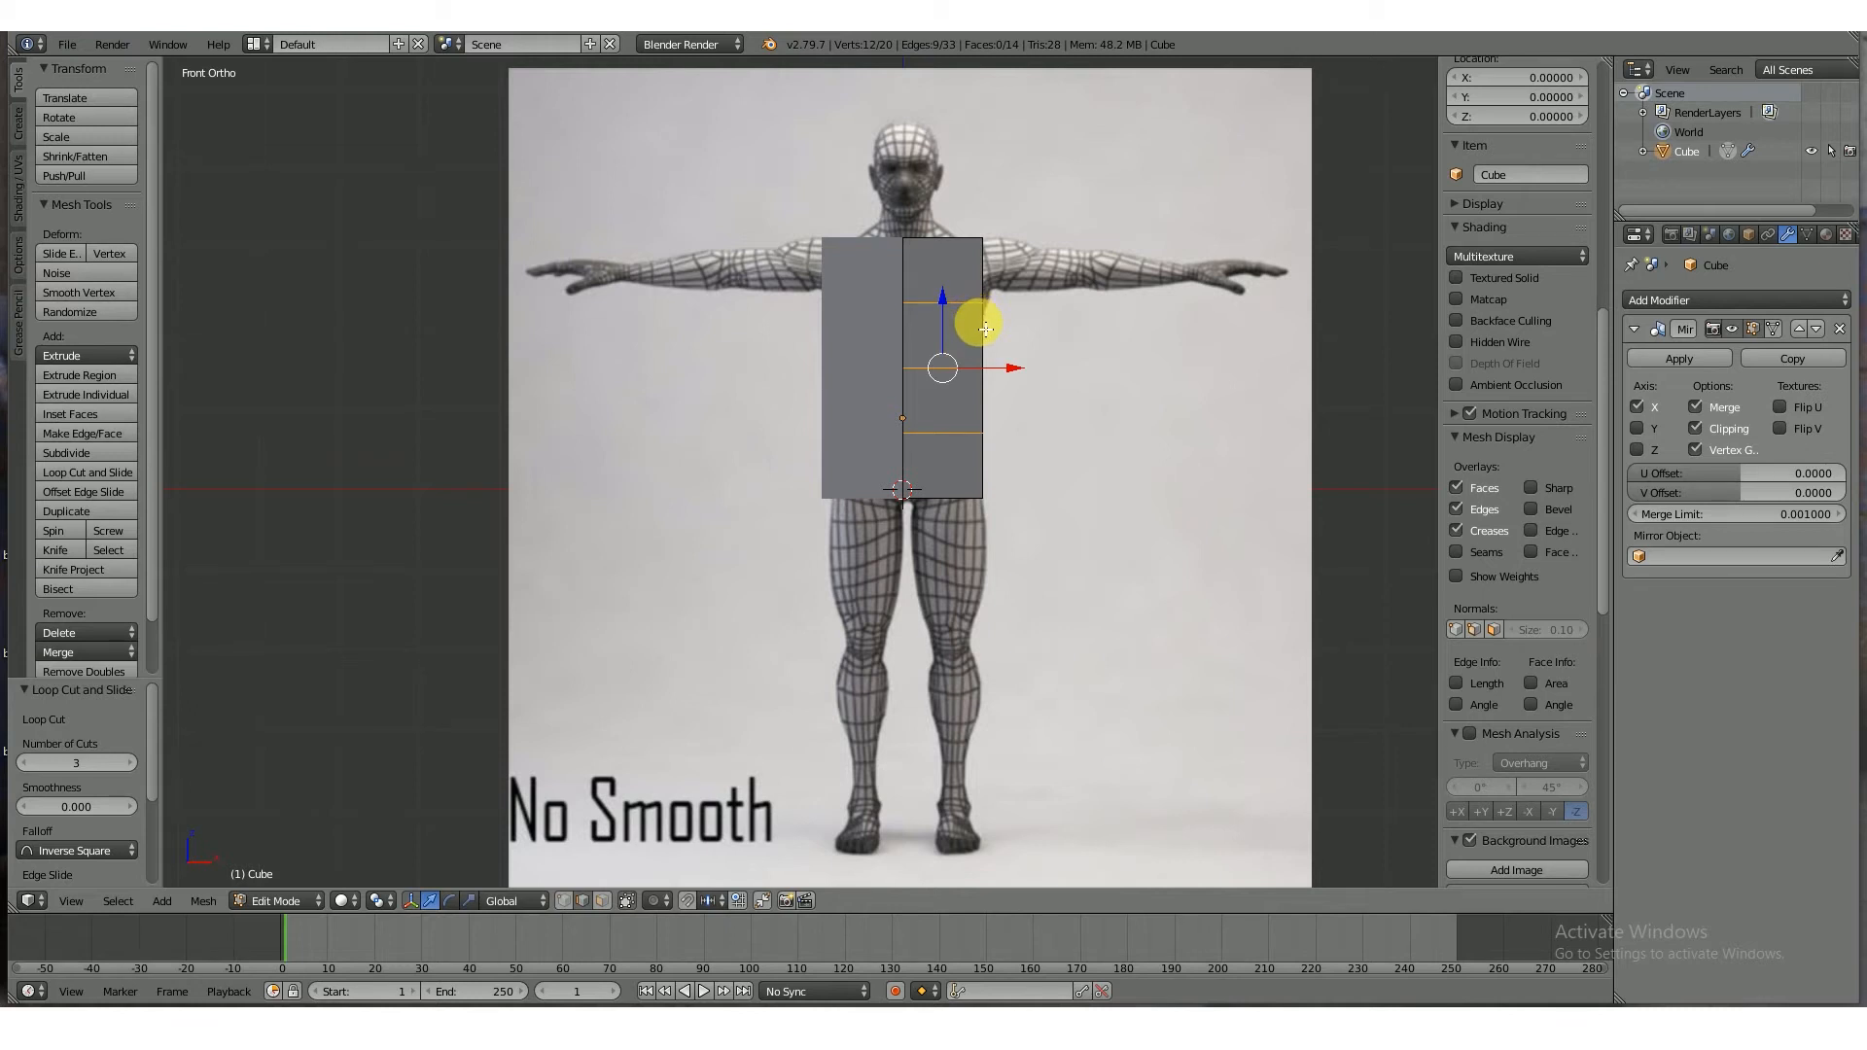
{"action": "key", "text": "z"}
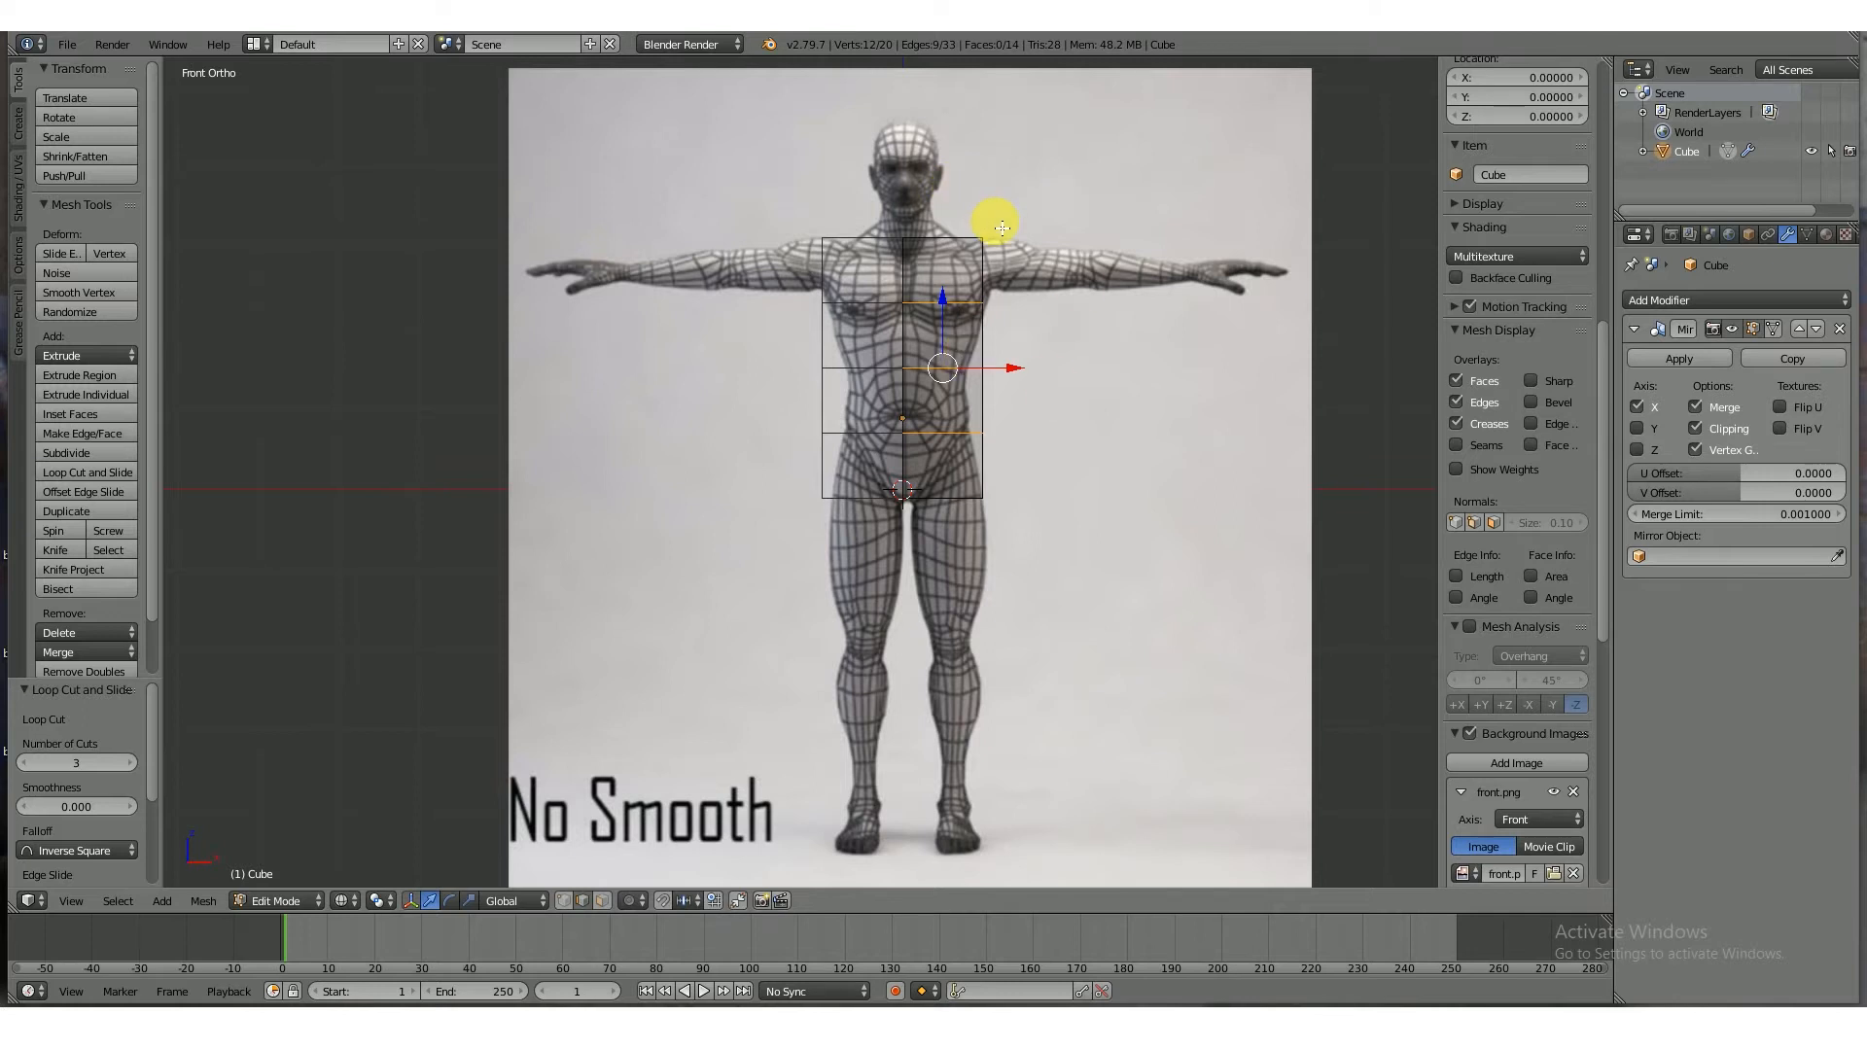
- With vertex selection, move both outer side vertices of the middle loop inward about 0.181 along X to the reference's waist
{"action": "right_click", "coordinate": [1002, 369]}
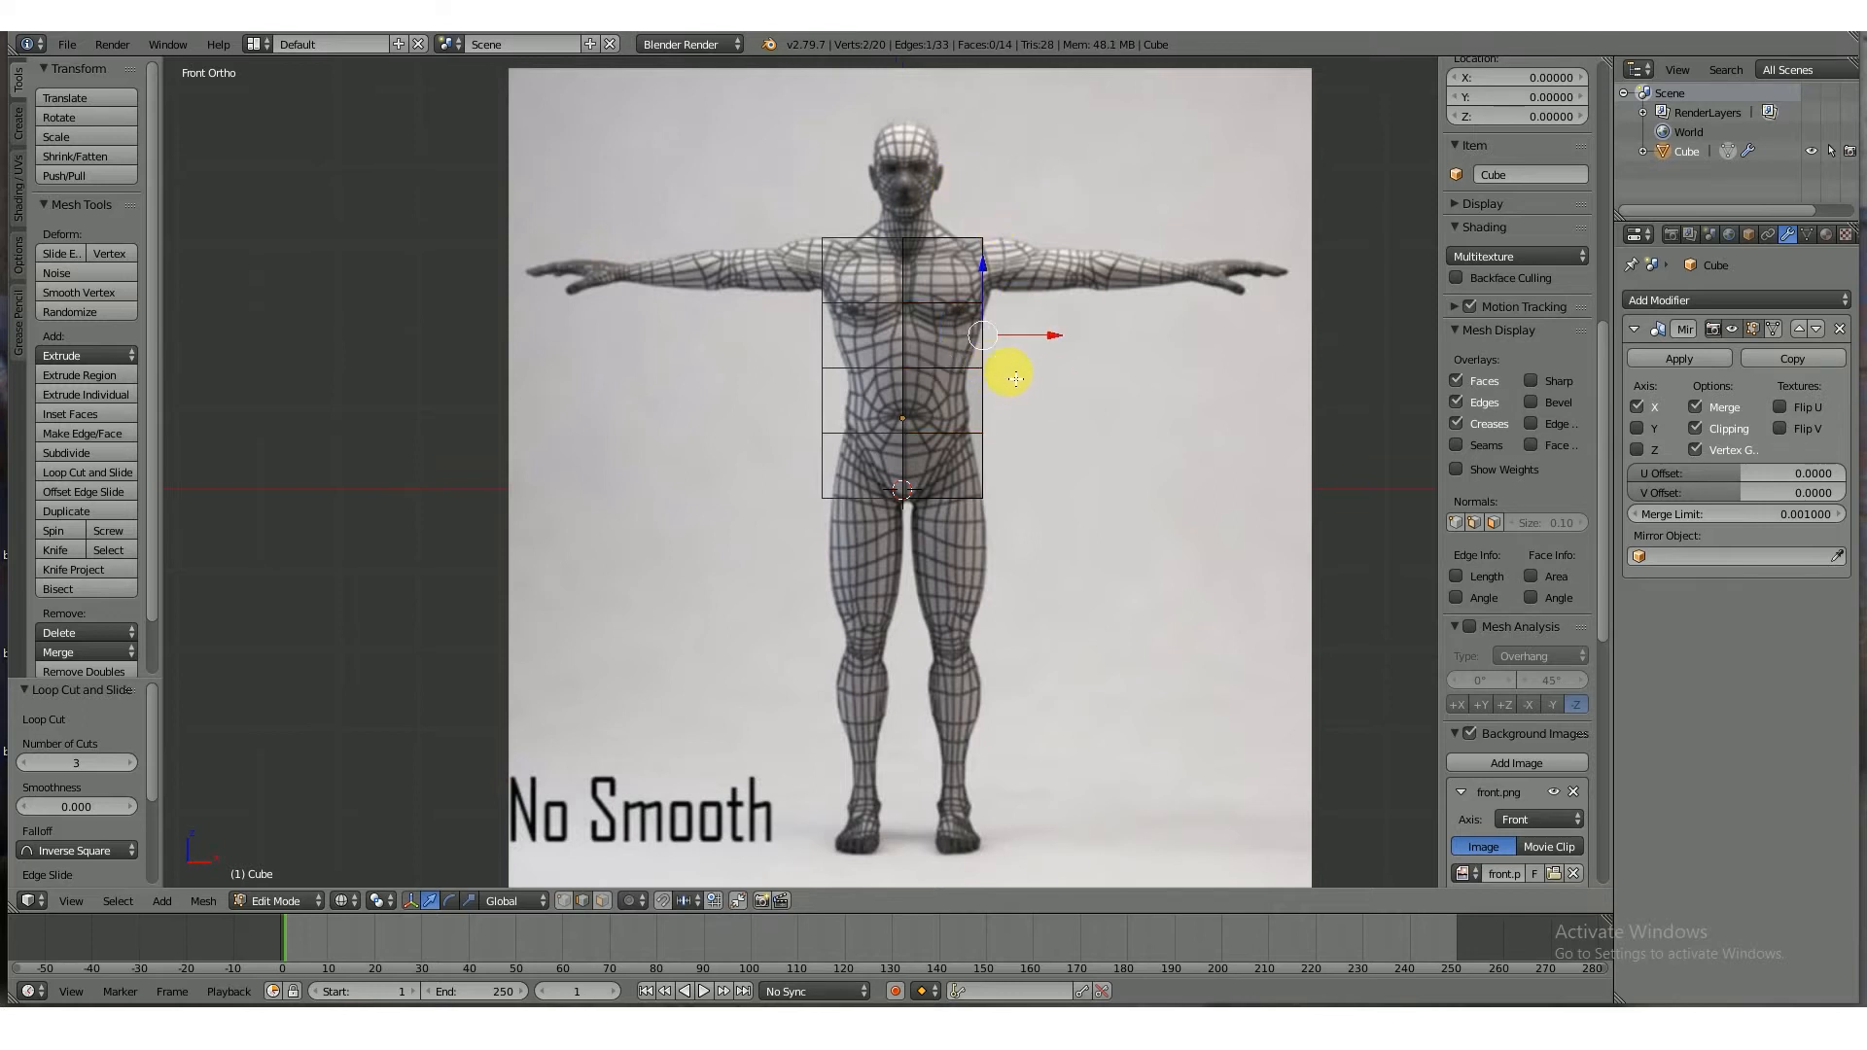
{"action": "right_click", "coordinate": [1004, 378]}
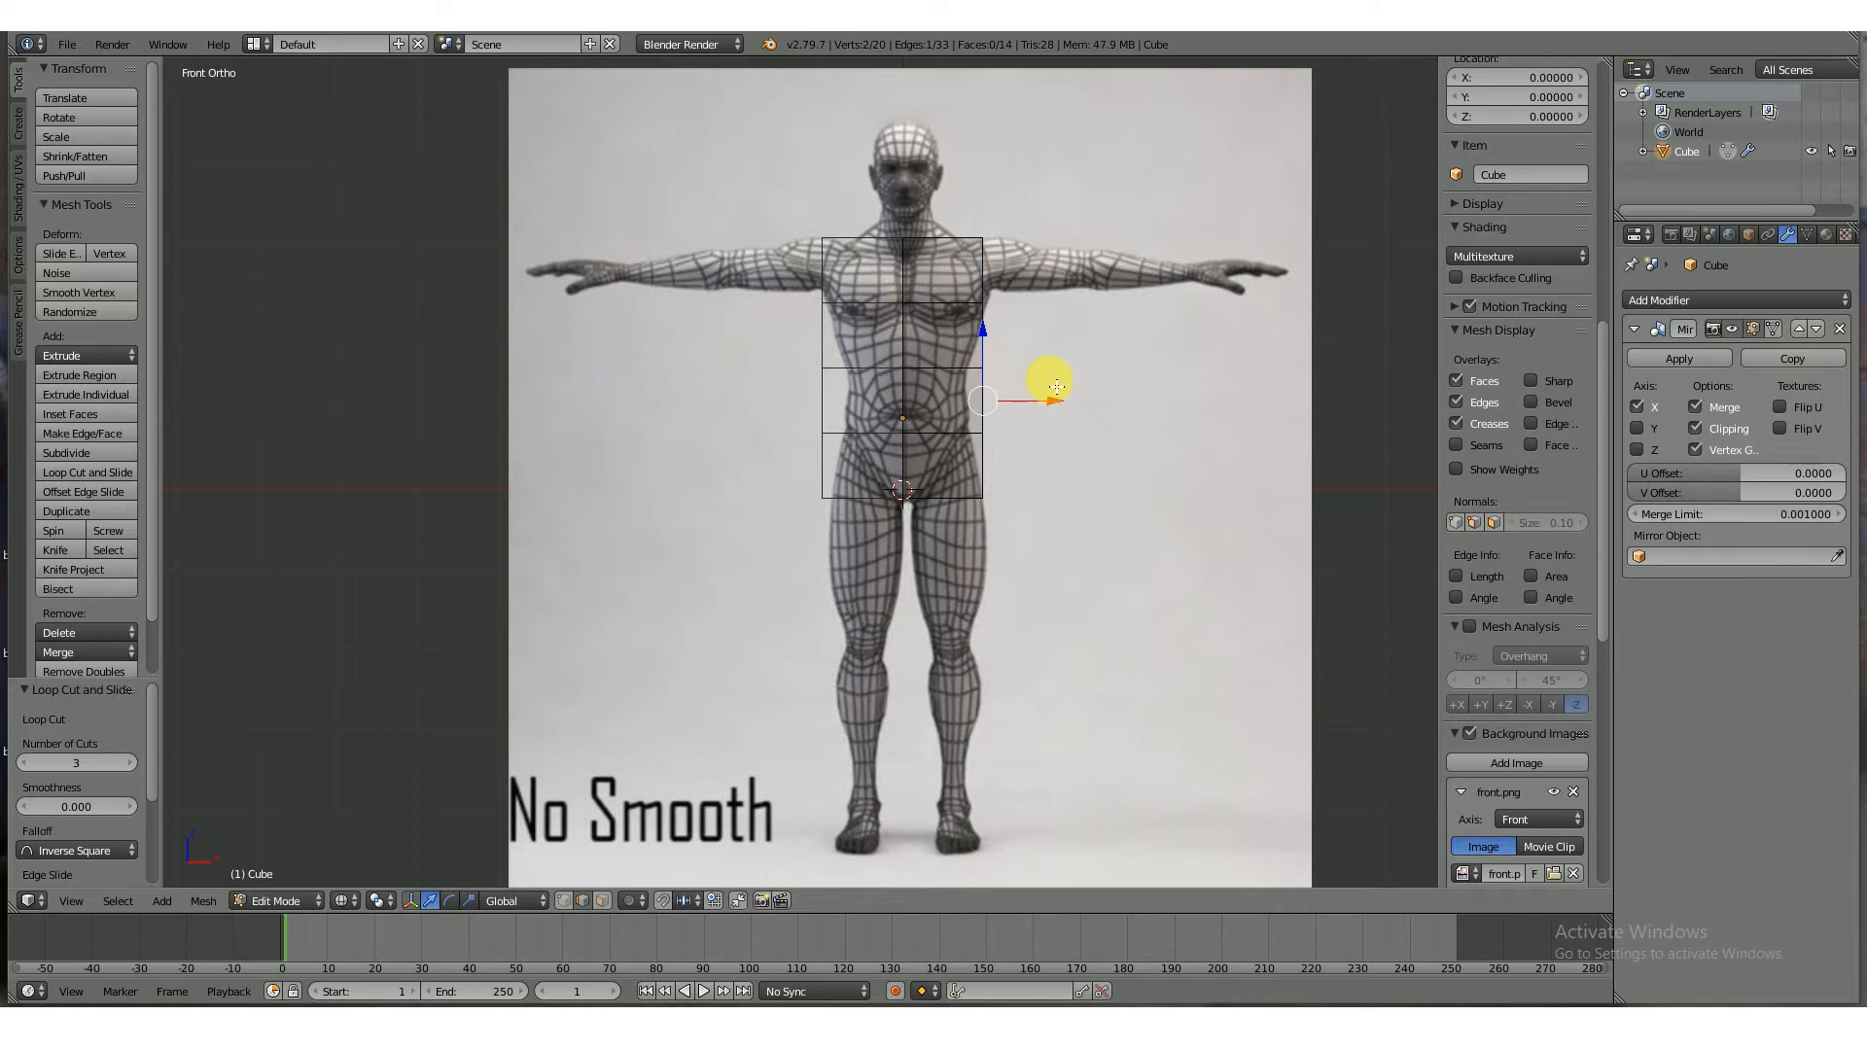
{"action": "key", "text": "ctrl+Tab"}
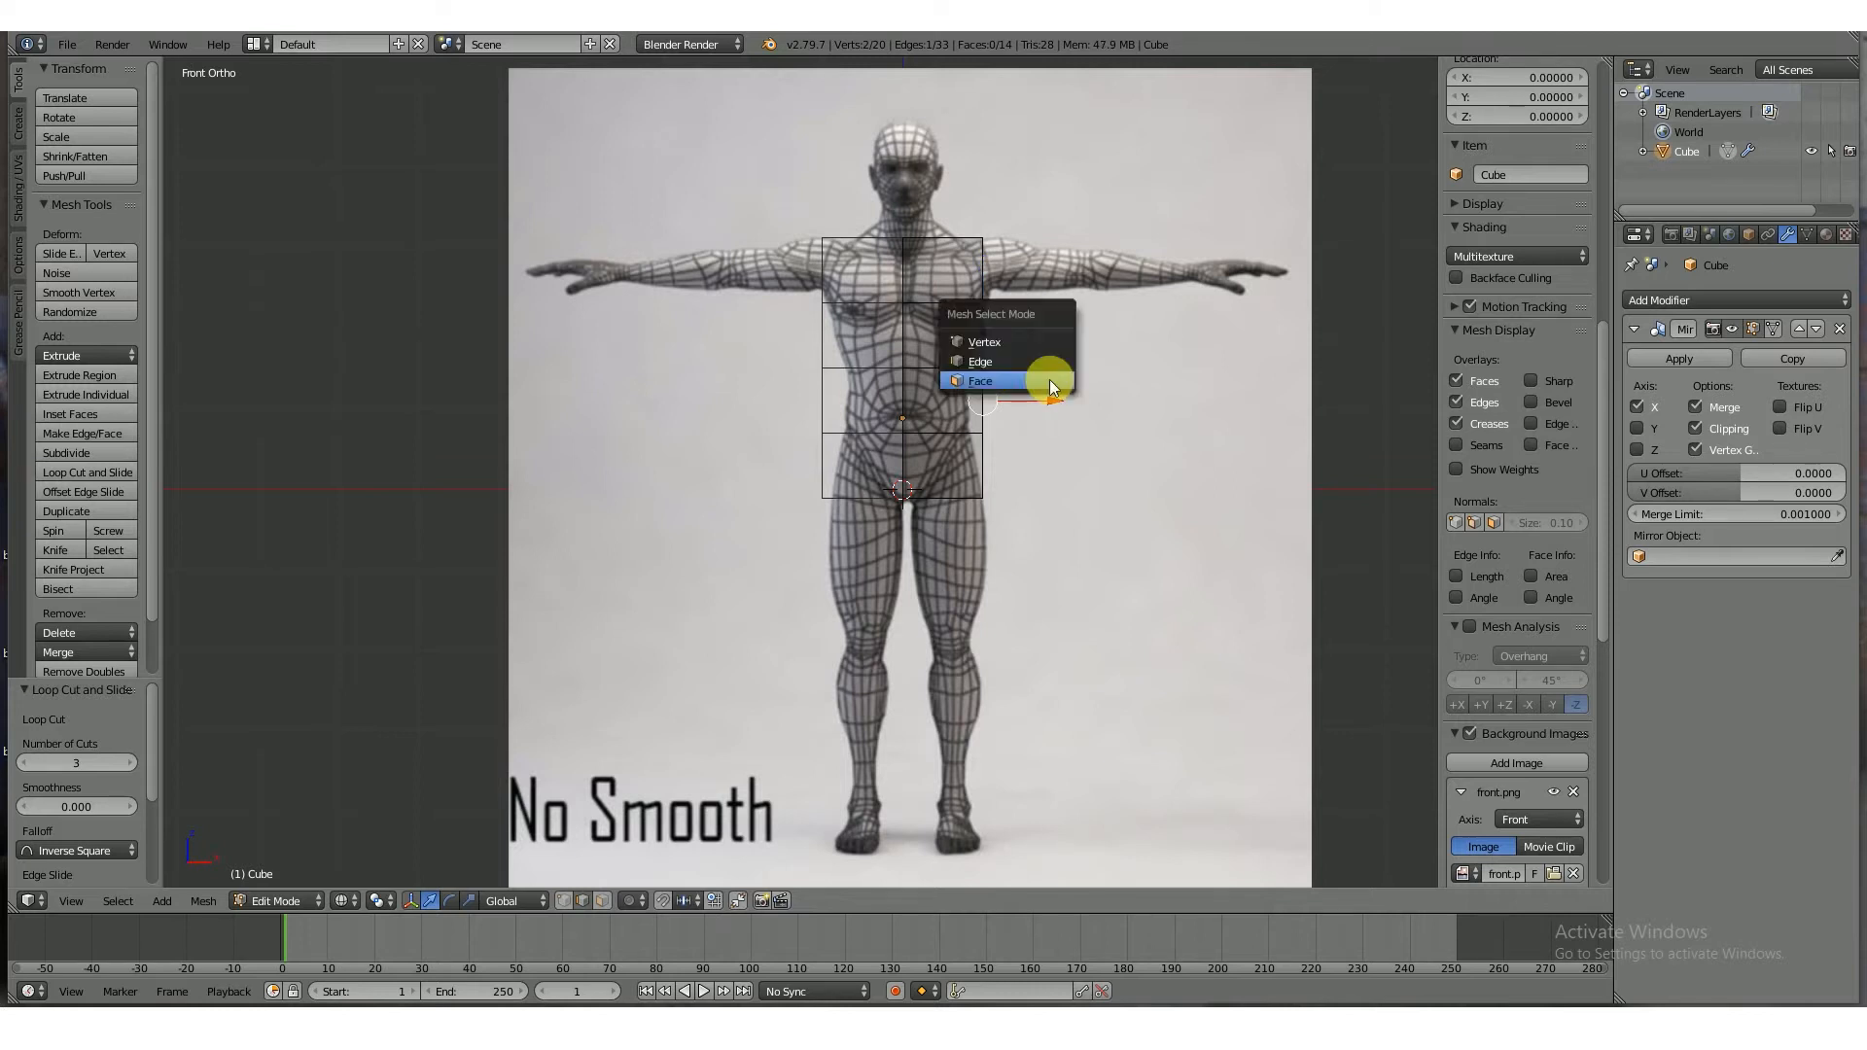
{"action": "left_click", "coordinate": [1009, 348]}
{"action": "right_click", "coordinate": [985, 368]}
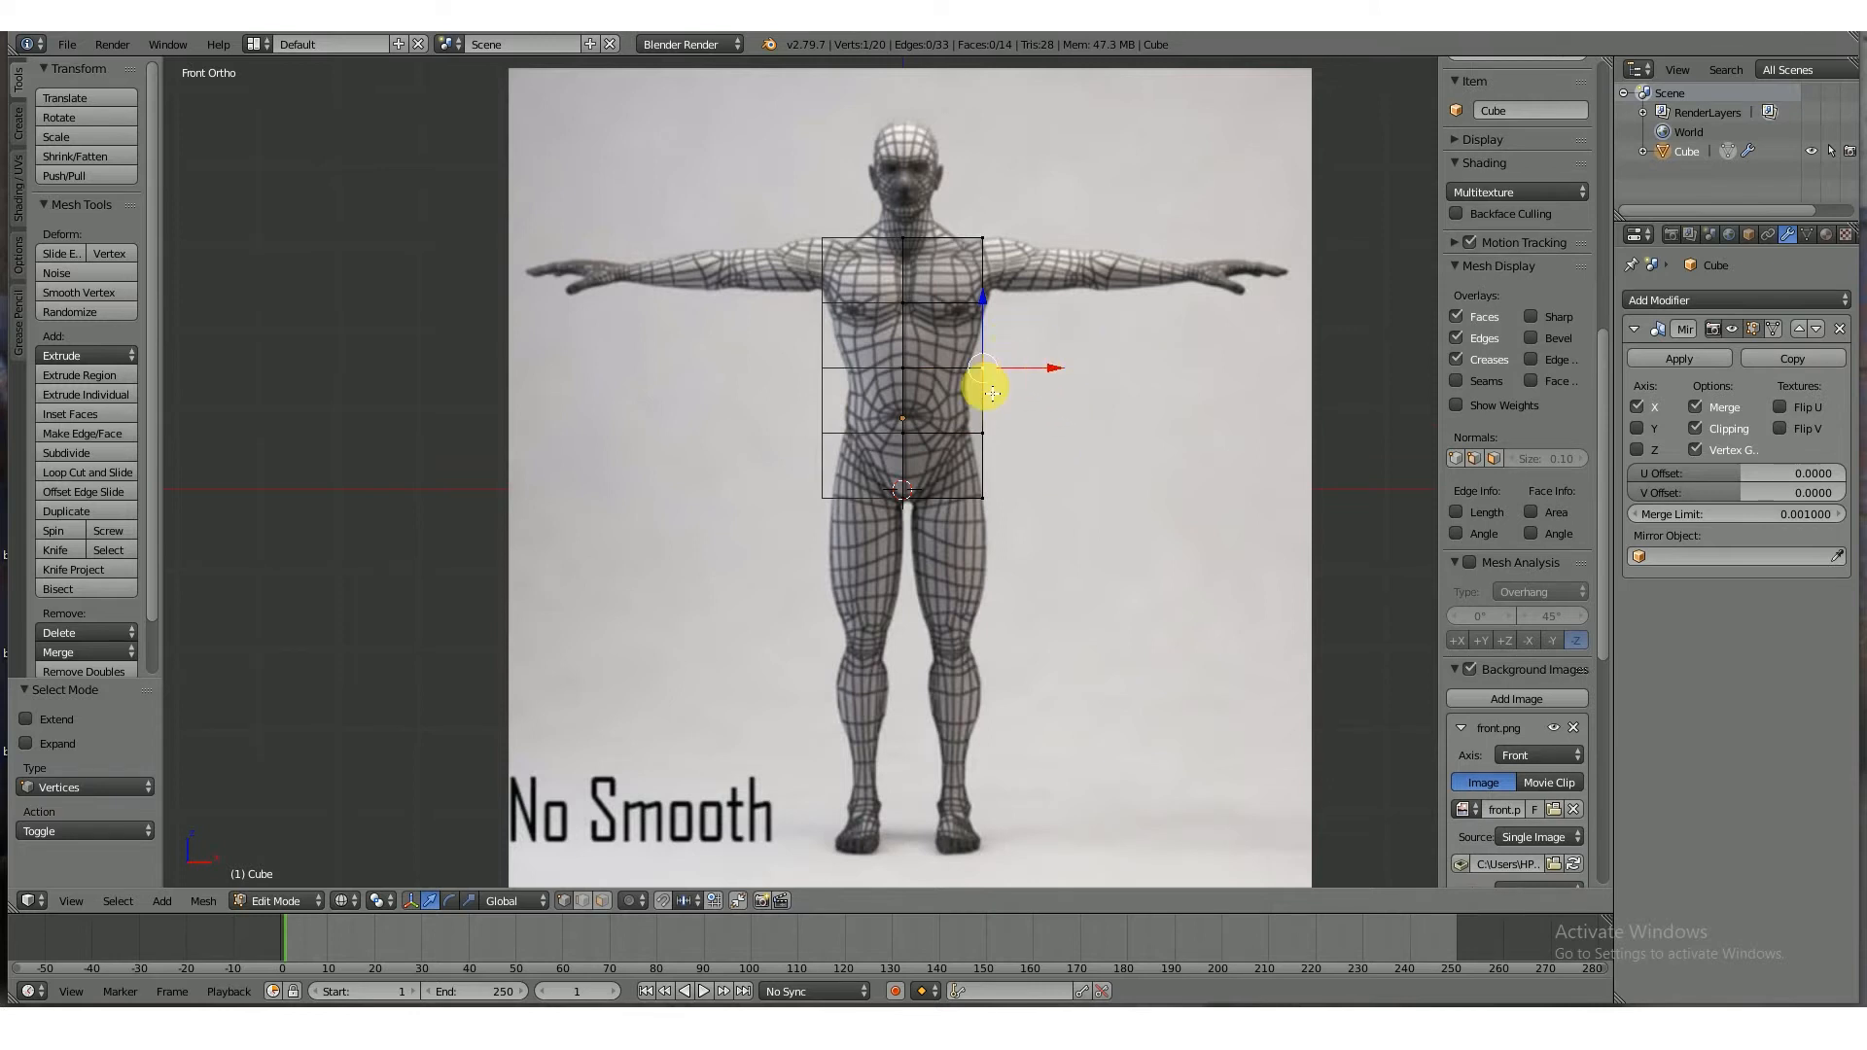
{"action": "middle_click_drag", "start_coordinate": [1009, 367], "coordinate": [784, 458]}
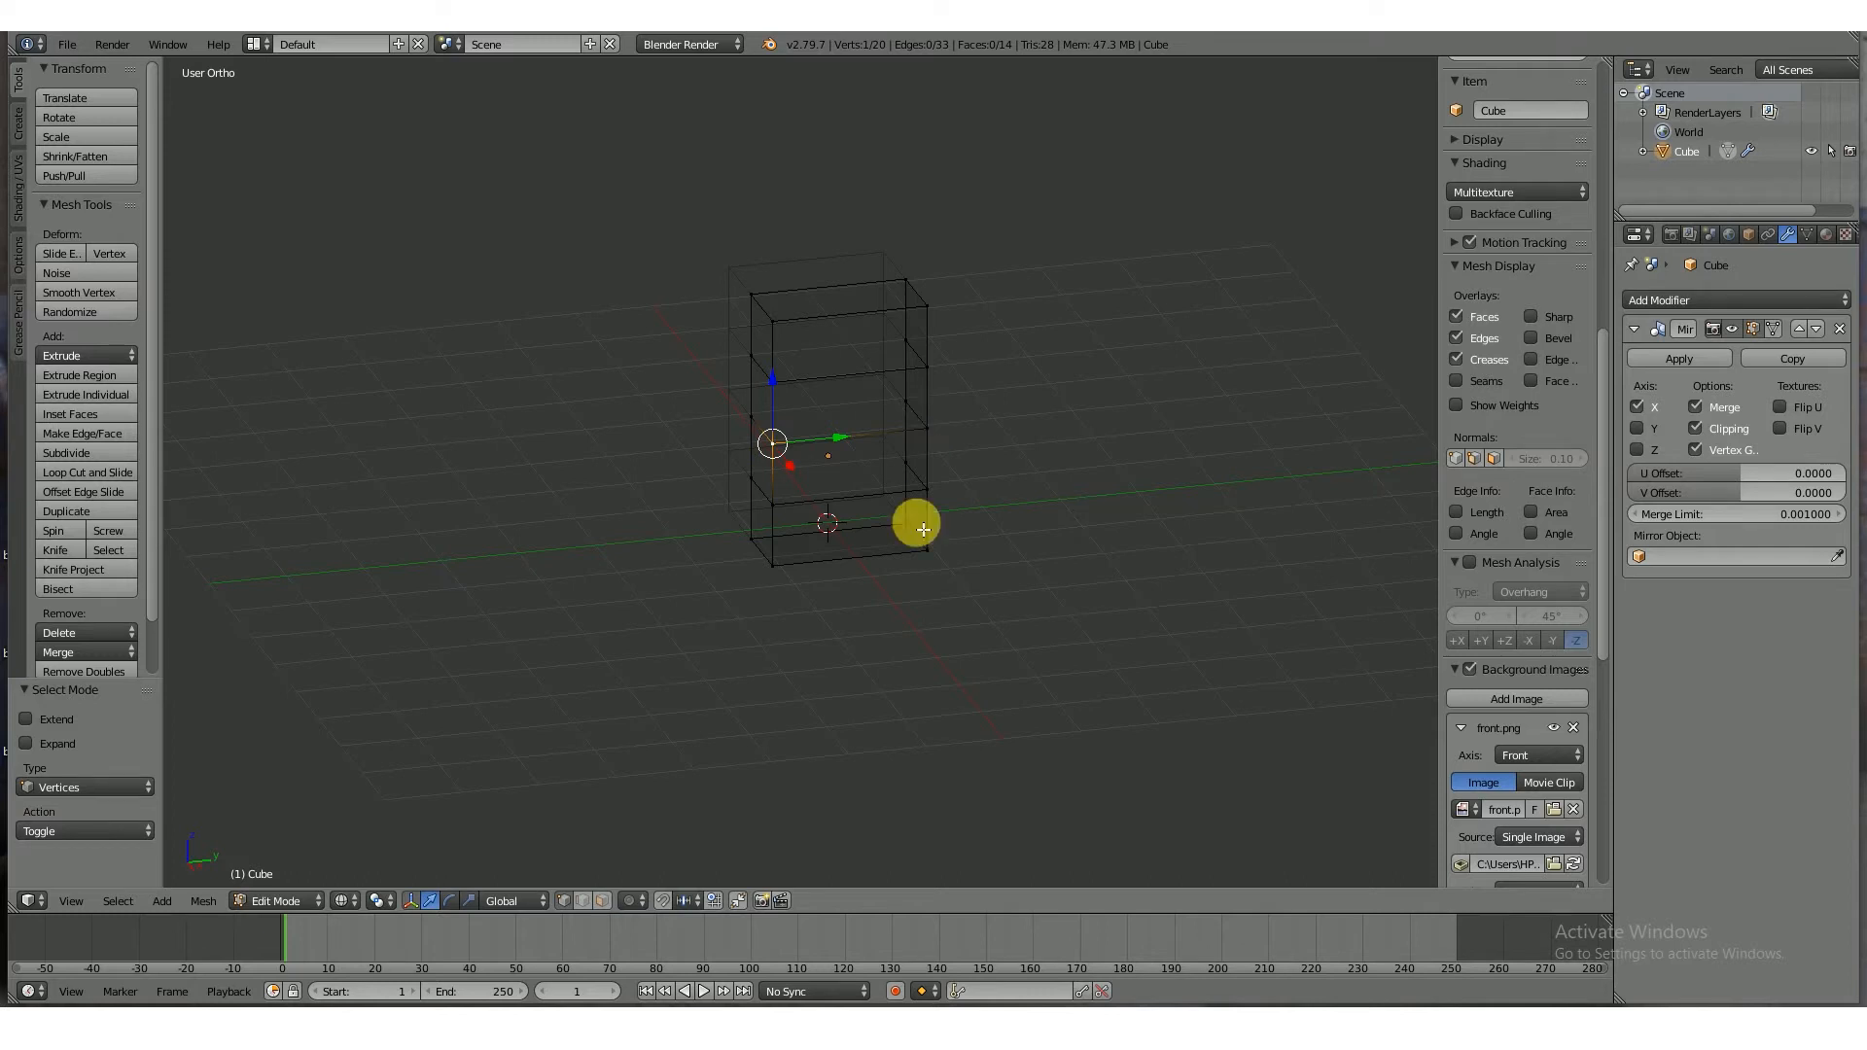
{"action": "key", "text": "KP_1"}
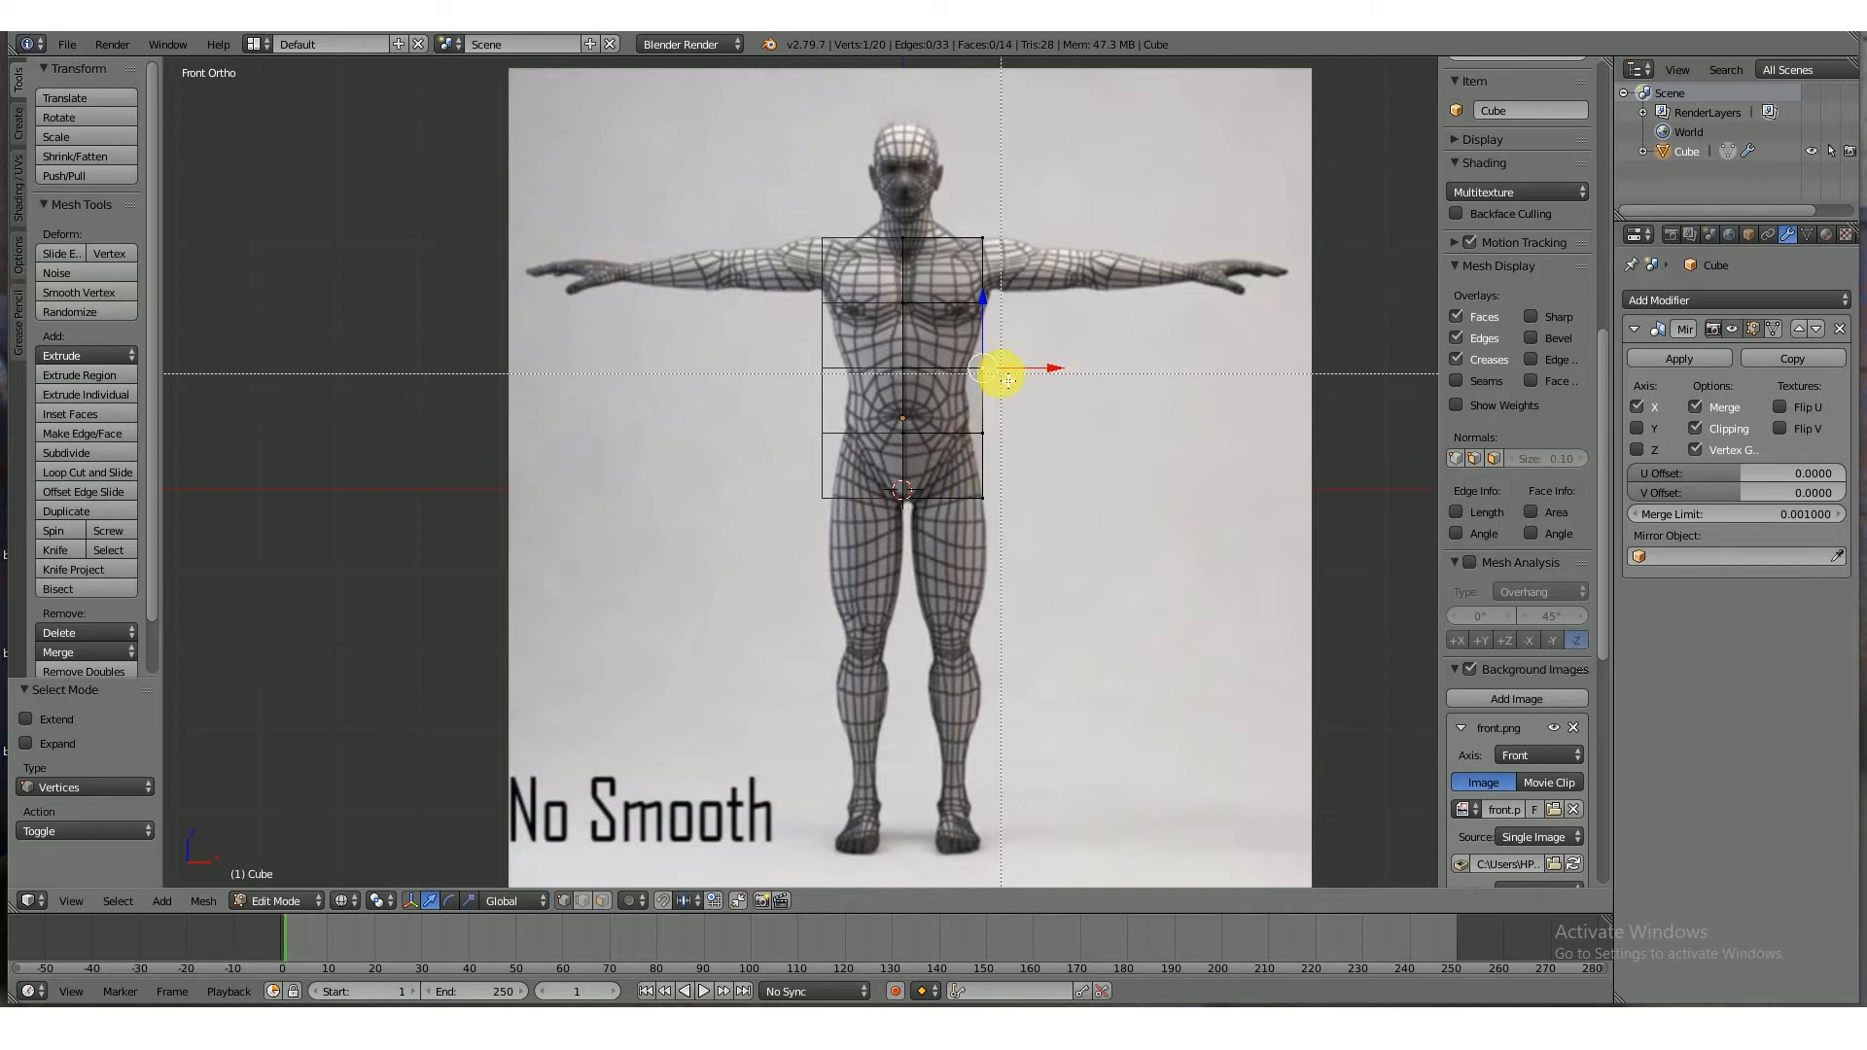
{"action": "right_click", "coordinate": [975, 394], "text": "shift"}
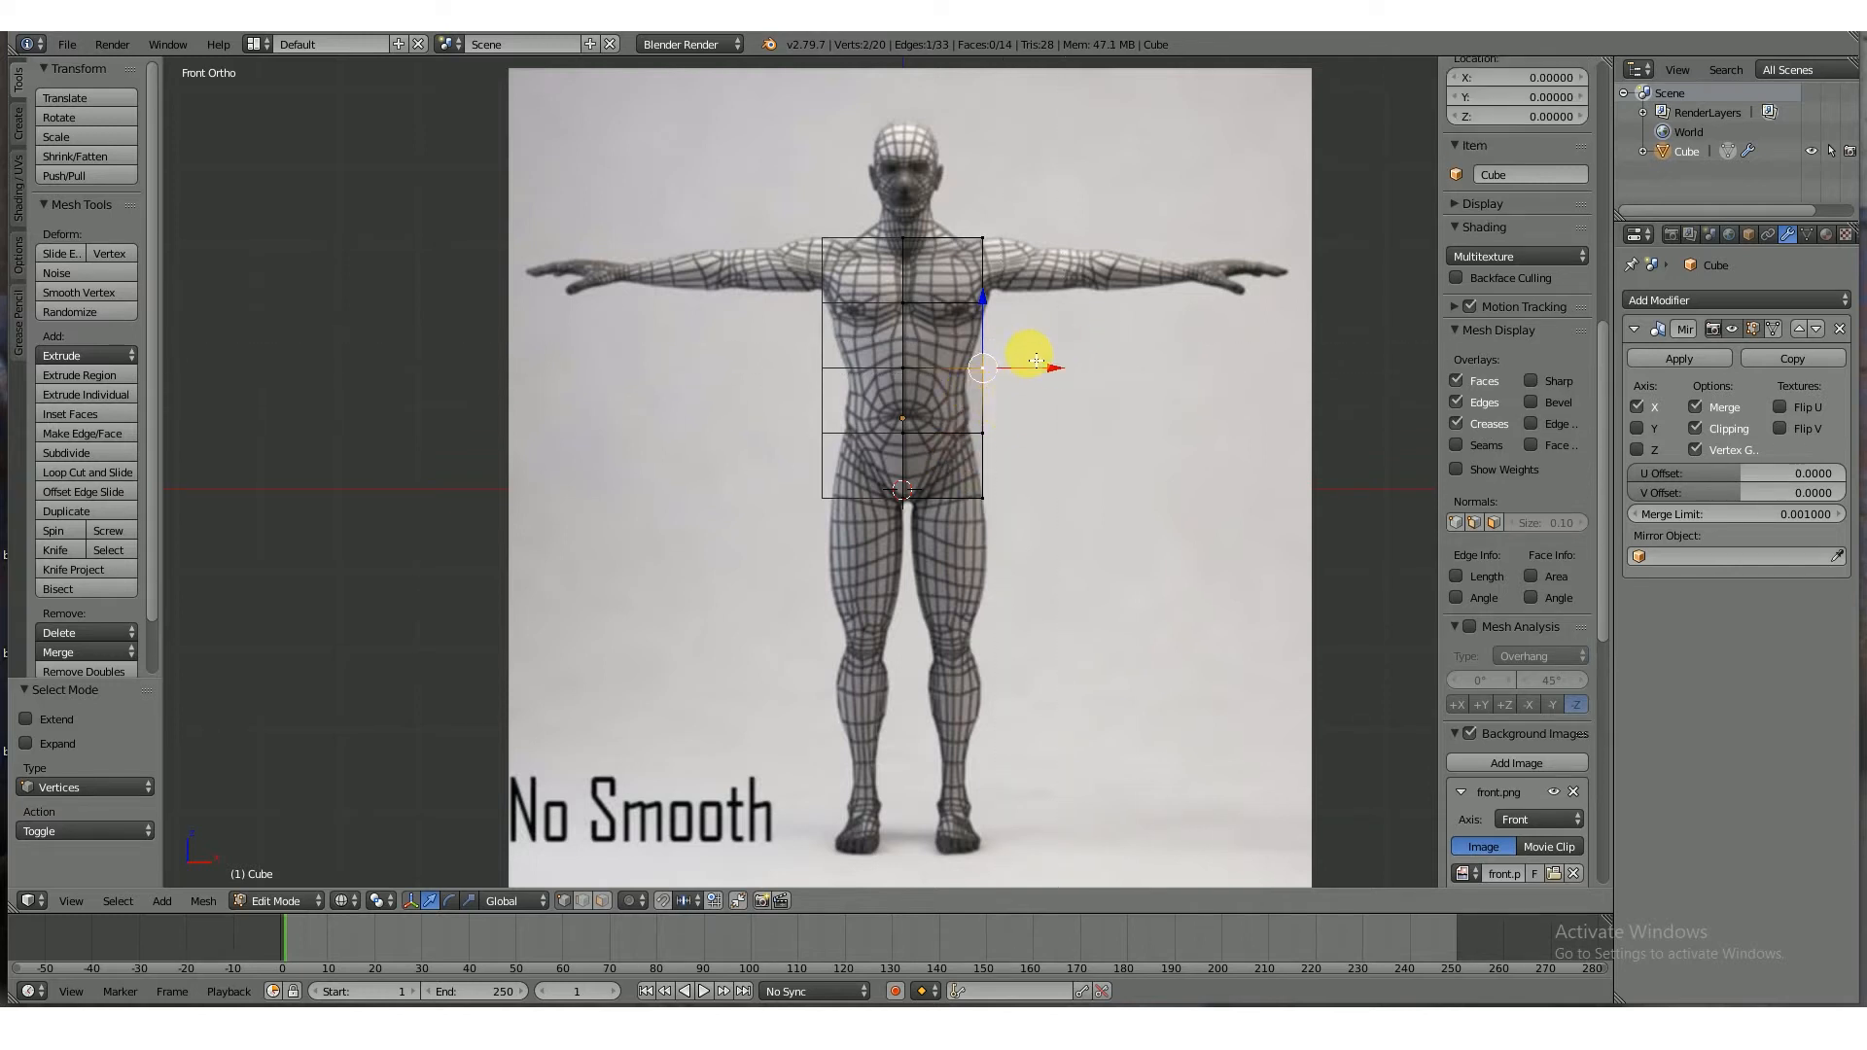
{"action": "middle_click_drag", "start_coordinate": [983, 384], "coordinate": [869, 451]}
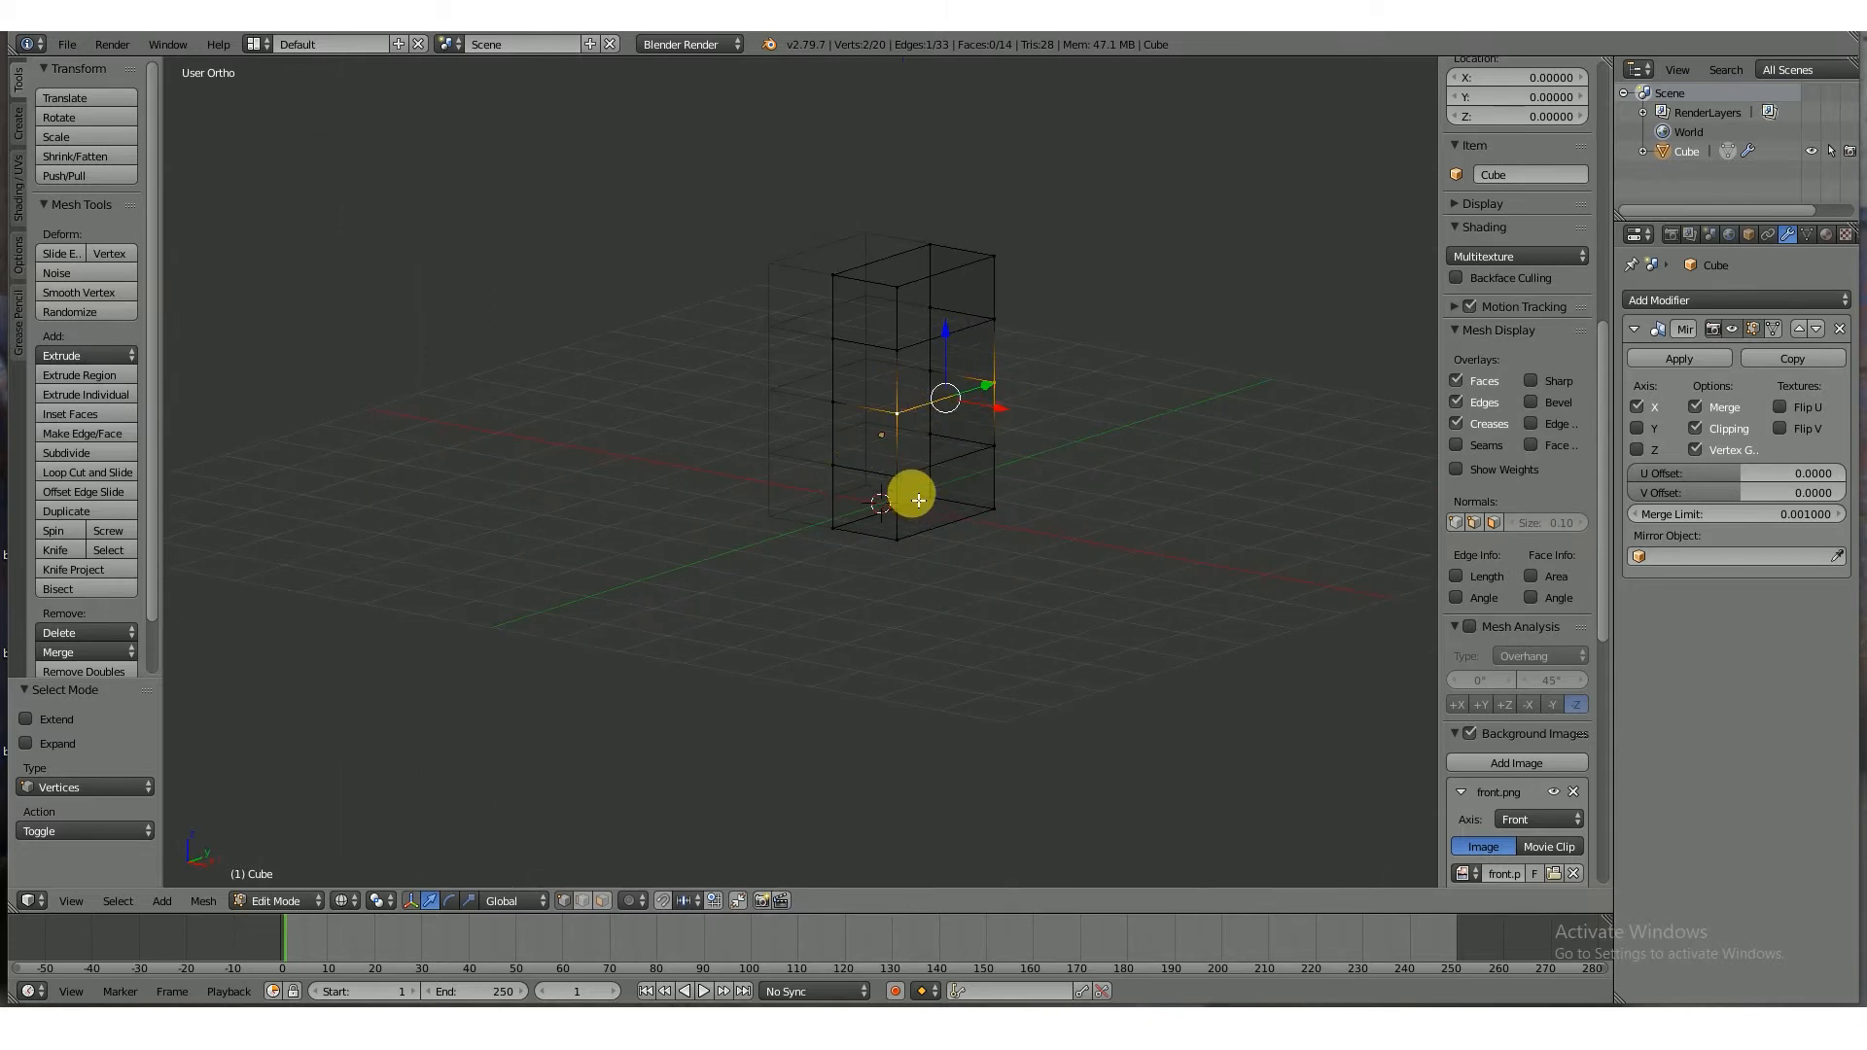
{"action": "key", "text": "KP_1"}
{"action": "left_click_drag", "start_coordinate": [1060, 373], "coordinate": [1034, 376]}
- Move both outer side vertices of the uppermost cut loop outward about 0.073 along X to match the chest
{"action": "right_click", "coordinate": [977, 304]}
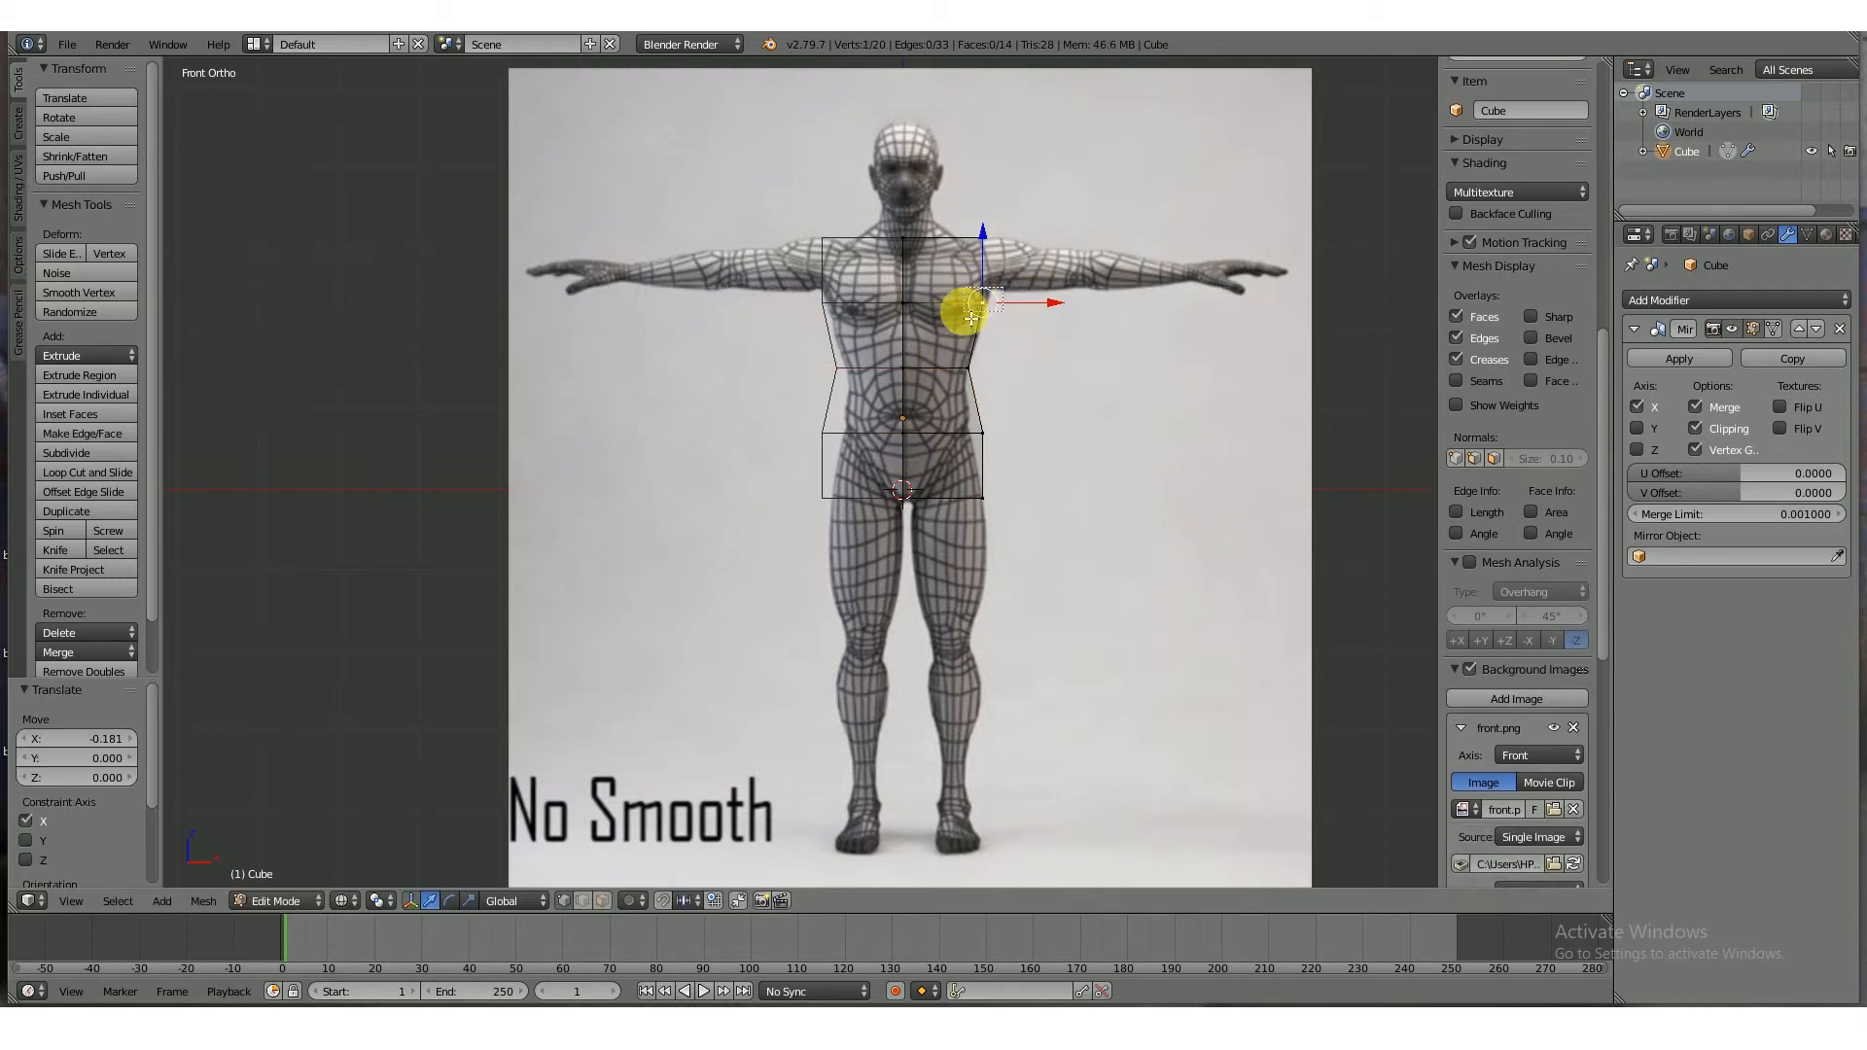
{"action": "key", "text": "e"}
{"action": "key", "text": "x"}
{"action": "left_click", "coordinate": [1065, 309]}
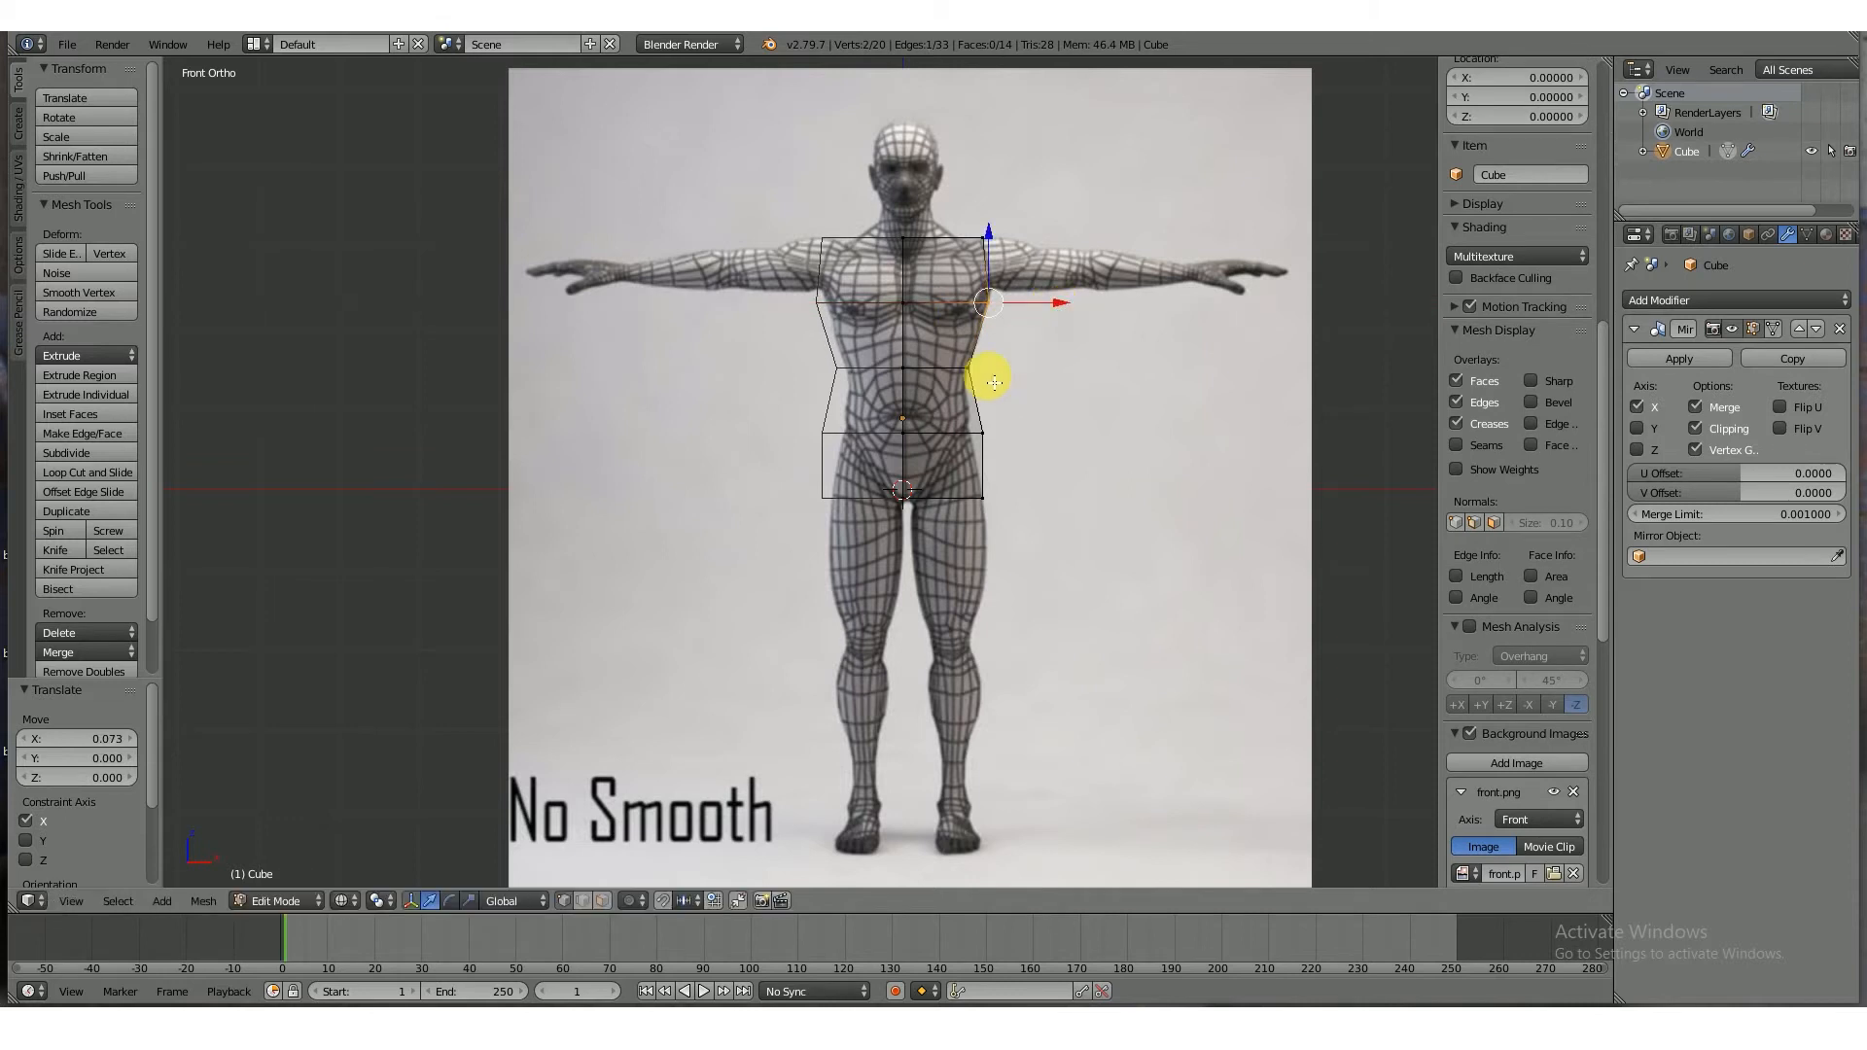
- Move both outer side vertices of the lowest cut loop inward about 0.145 along X to follow the lower torso
{"action": "right_click", "coordinate": [980, 431]}
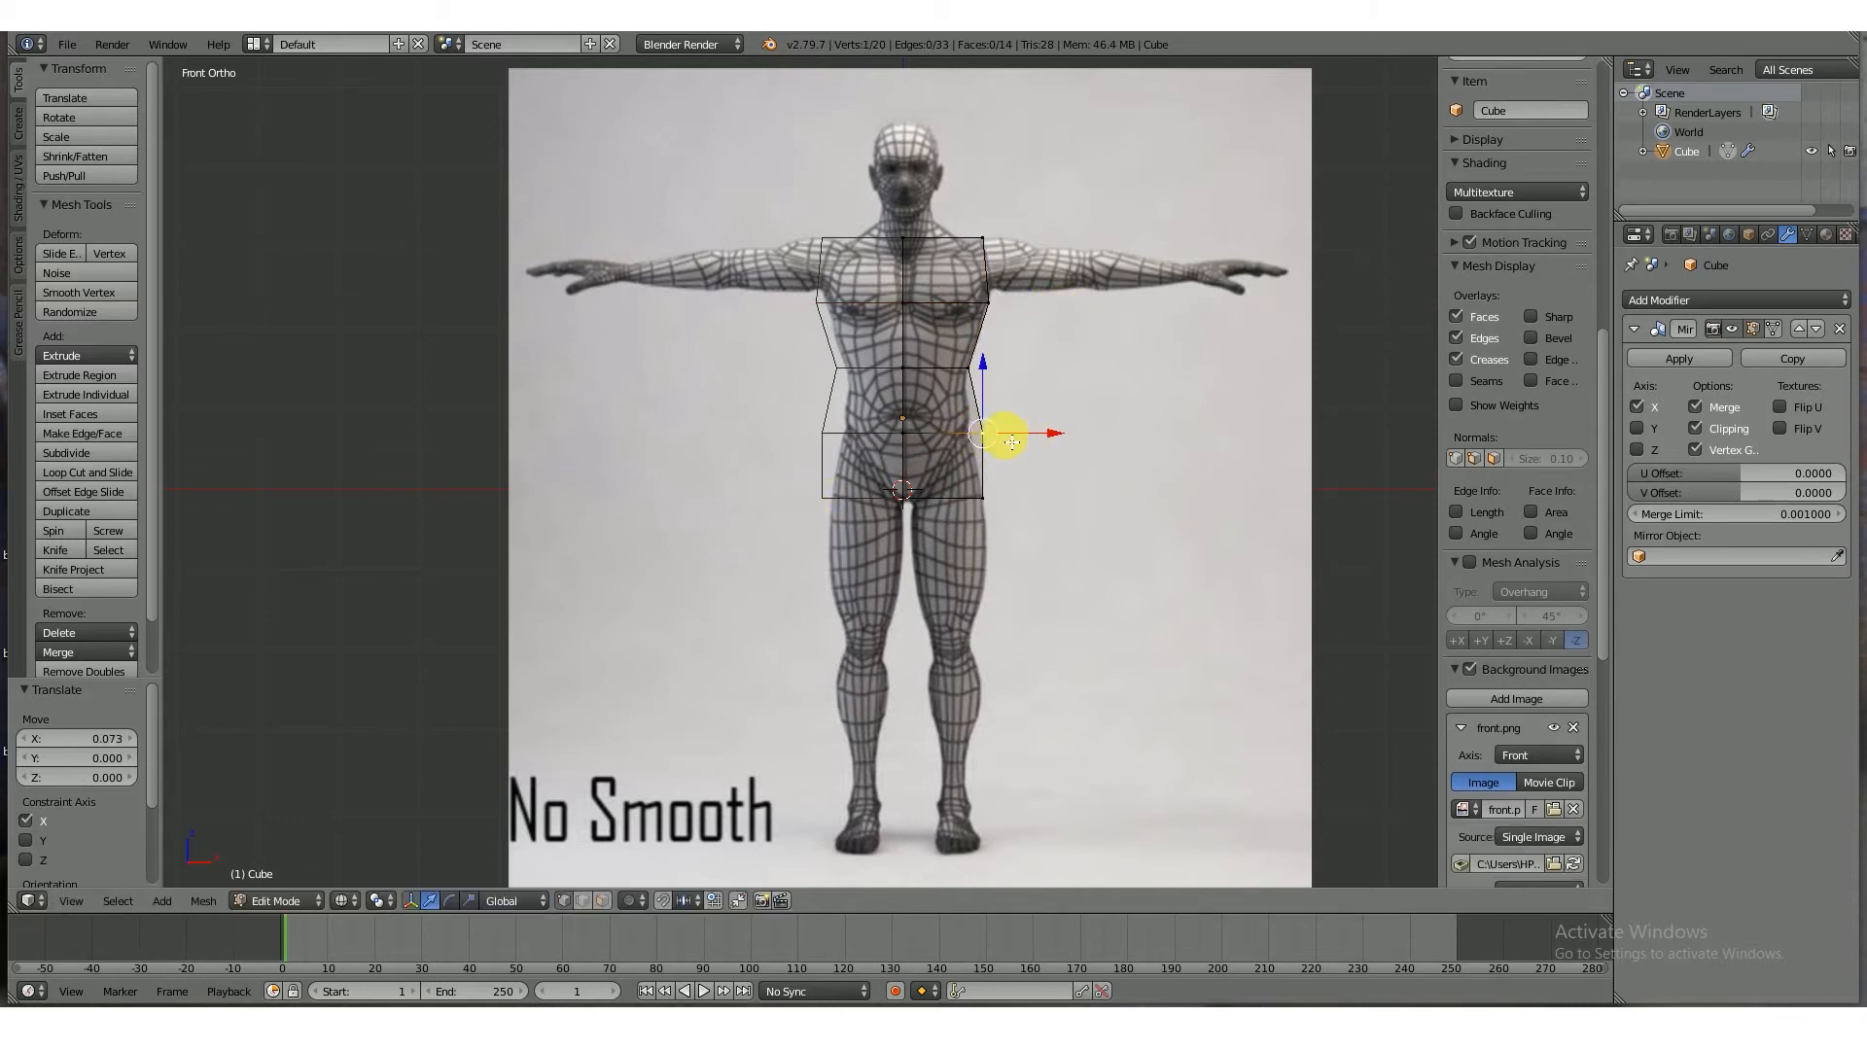
{"action": "key", "text": "b"}
{"action": "left_click_drag", "start_coordinate": [1014, 406], "coordinate": [955, 460]}
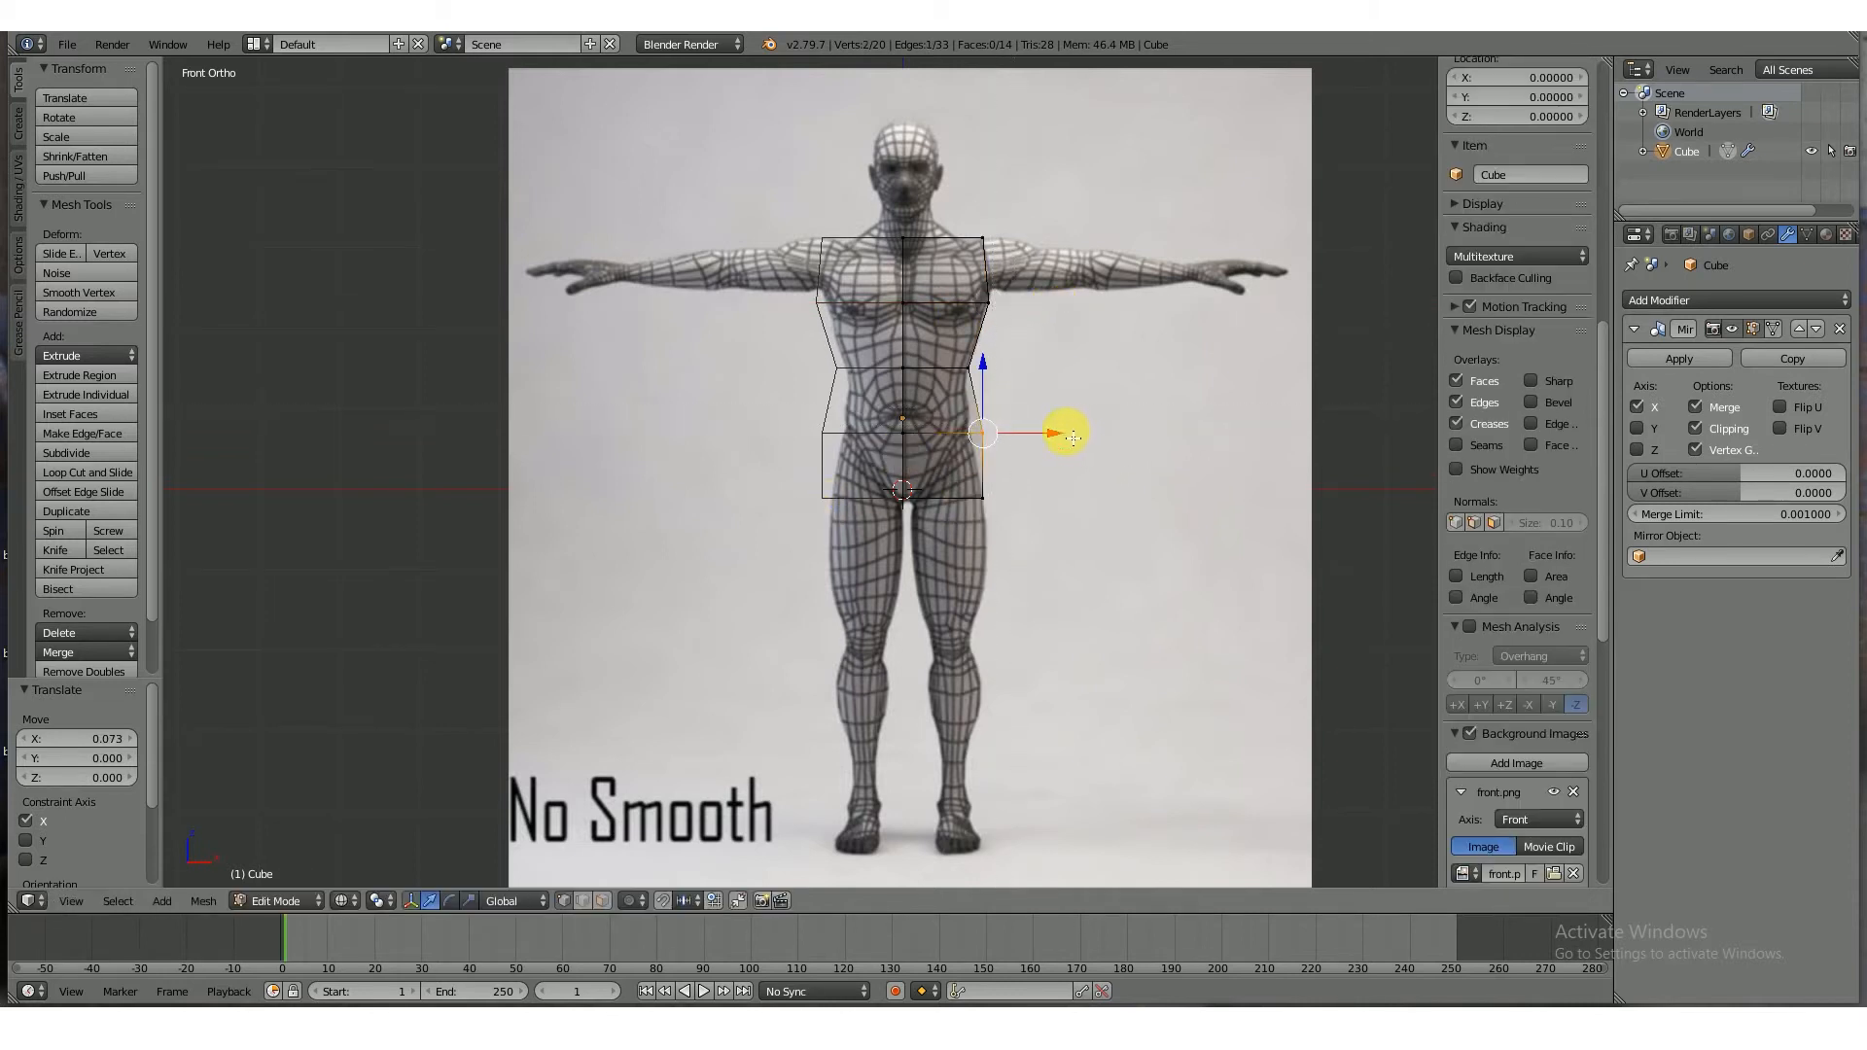
{"action": "left_click_drag", "start_coordinate": [1073, 436], "coordinate": [1060, 434]}
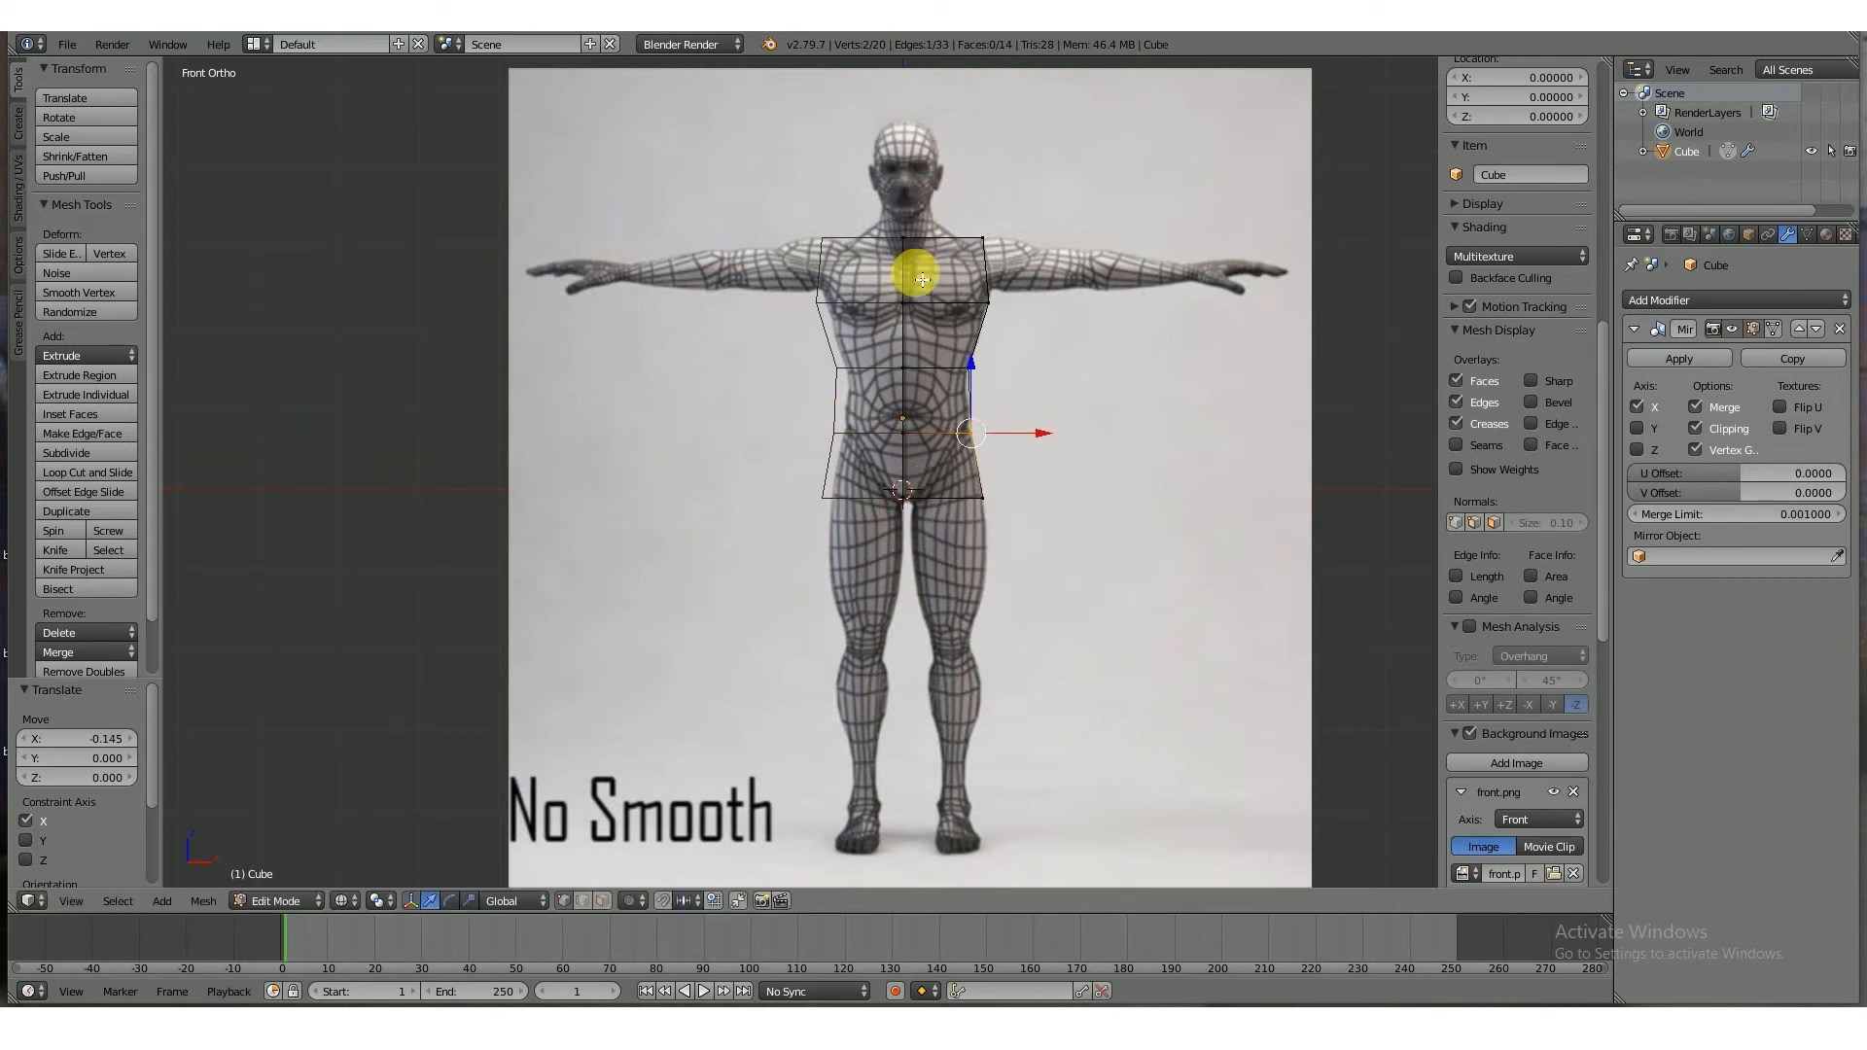
{"action": "middle_click_drag", "start_coordinate": [980, 411], "coordinate": [855, 471]}
{"action": "key", "text": "KP_1"}
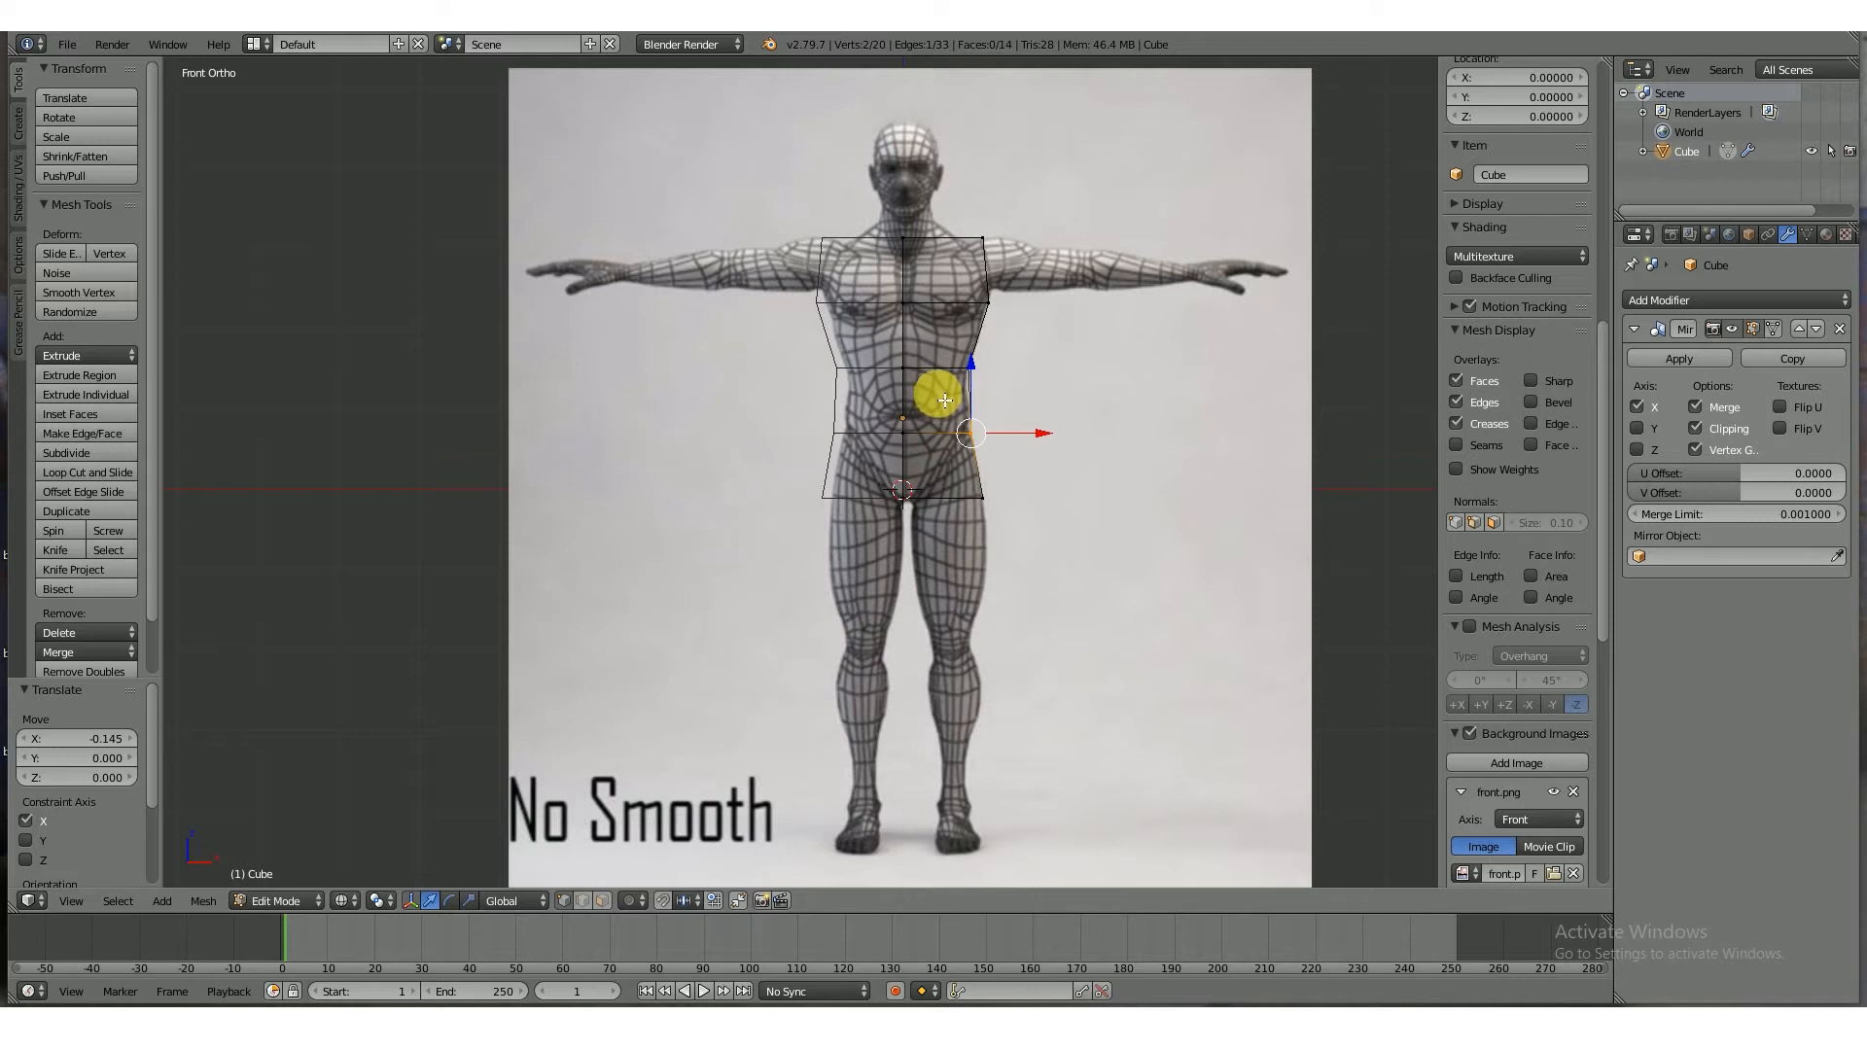
- In right side view, move the back vertices of the uppermost cut loop about -0.090 along Y to the reference's back
{"action": "middle_click_drag", "start_coordinate": [945, 400], "coordinate": [921, 396]}
{"action": "key", "text": "KP_3"}
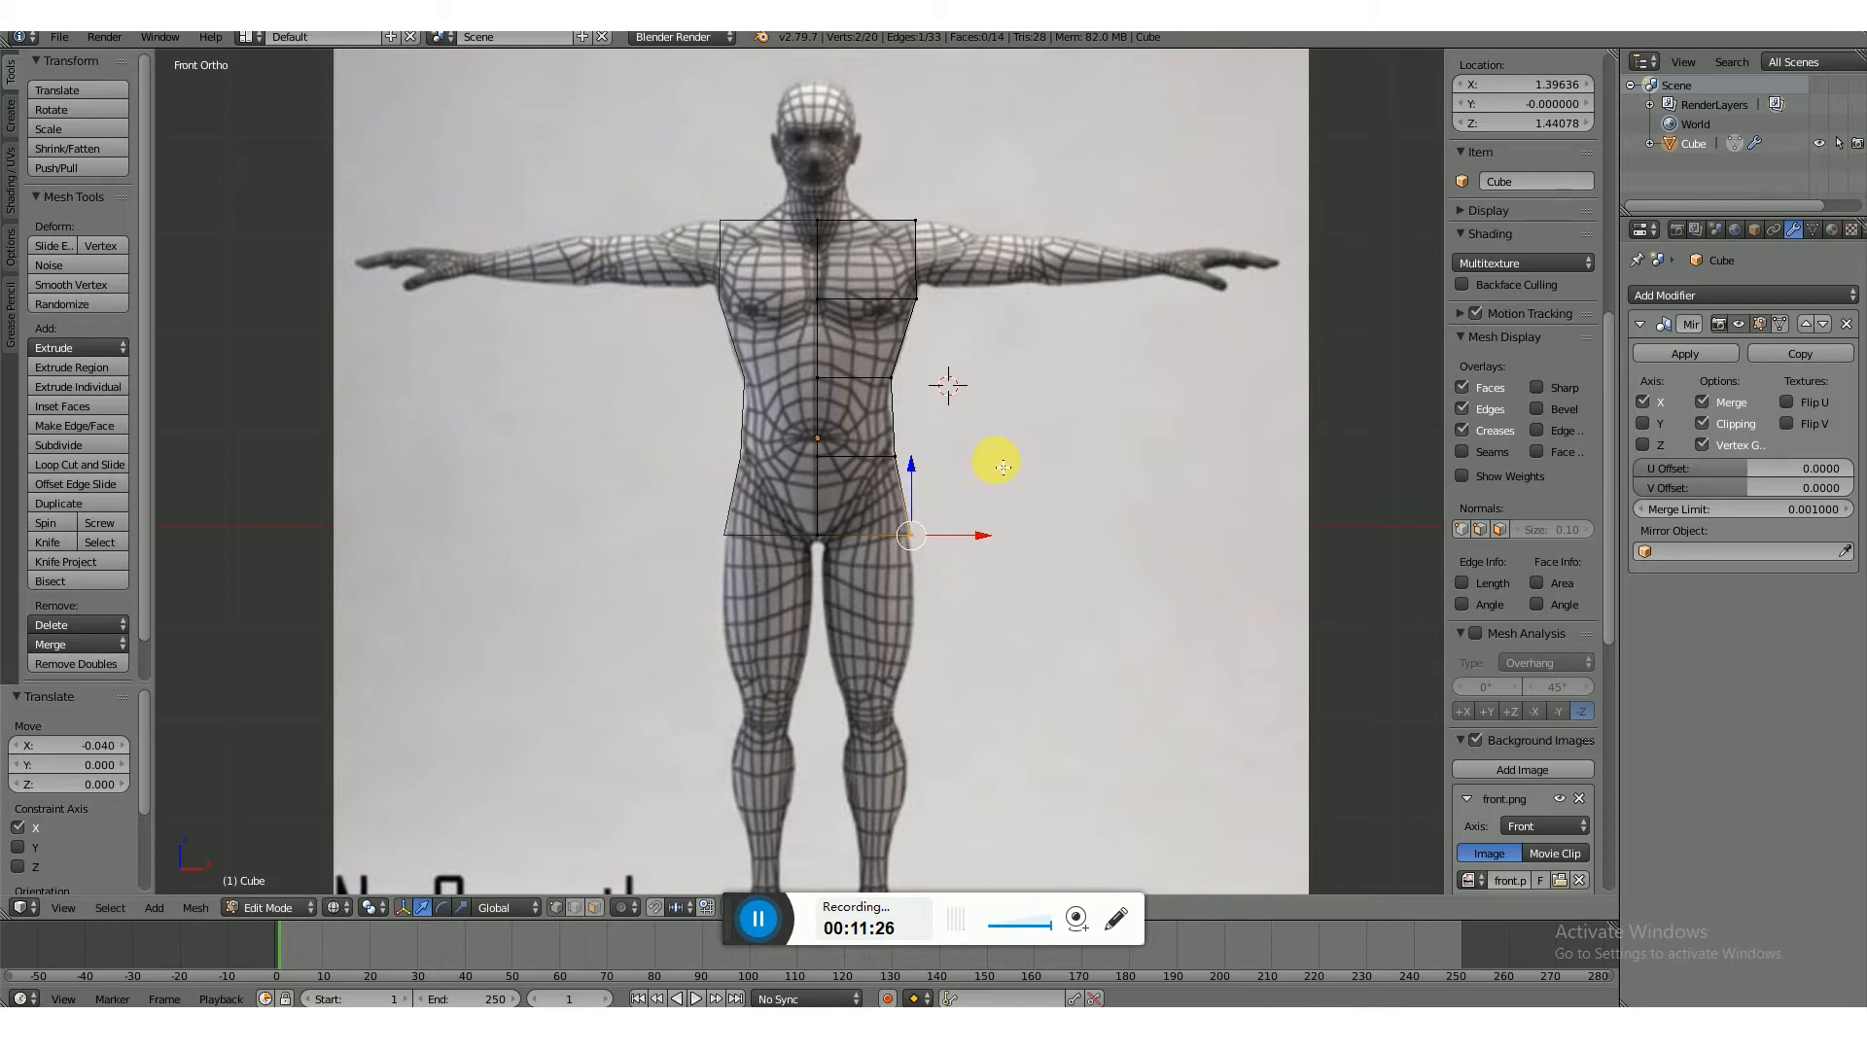
{"action": "key", "text": "KP_3"}
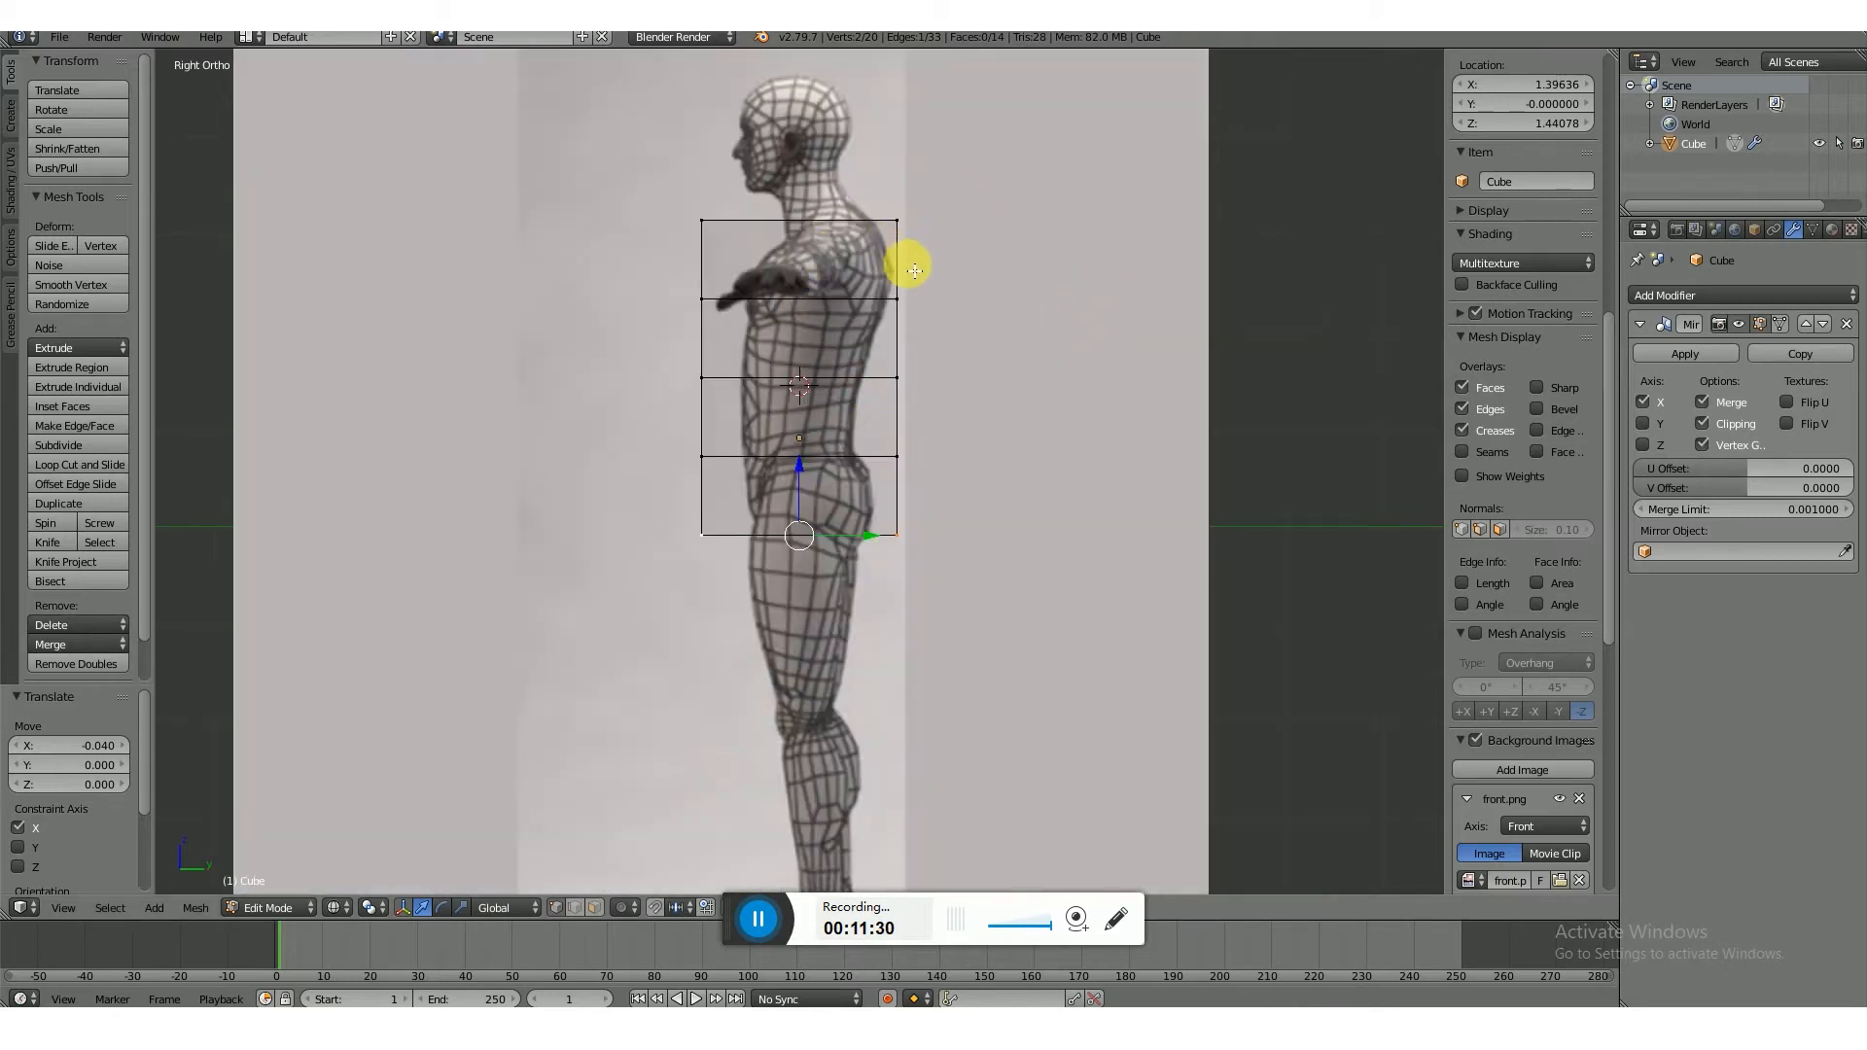
{"action": "scroll", "coordinate": [924, 300], "scroll_direction": "down", "scroll_amount": 1}
{"action": "scroll", "coordinate": [948, 322], "scroll_direction": "up", "scroll_amount": 1}
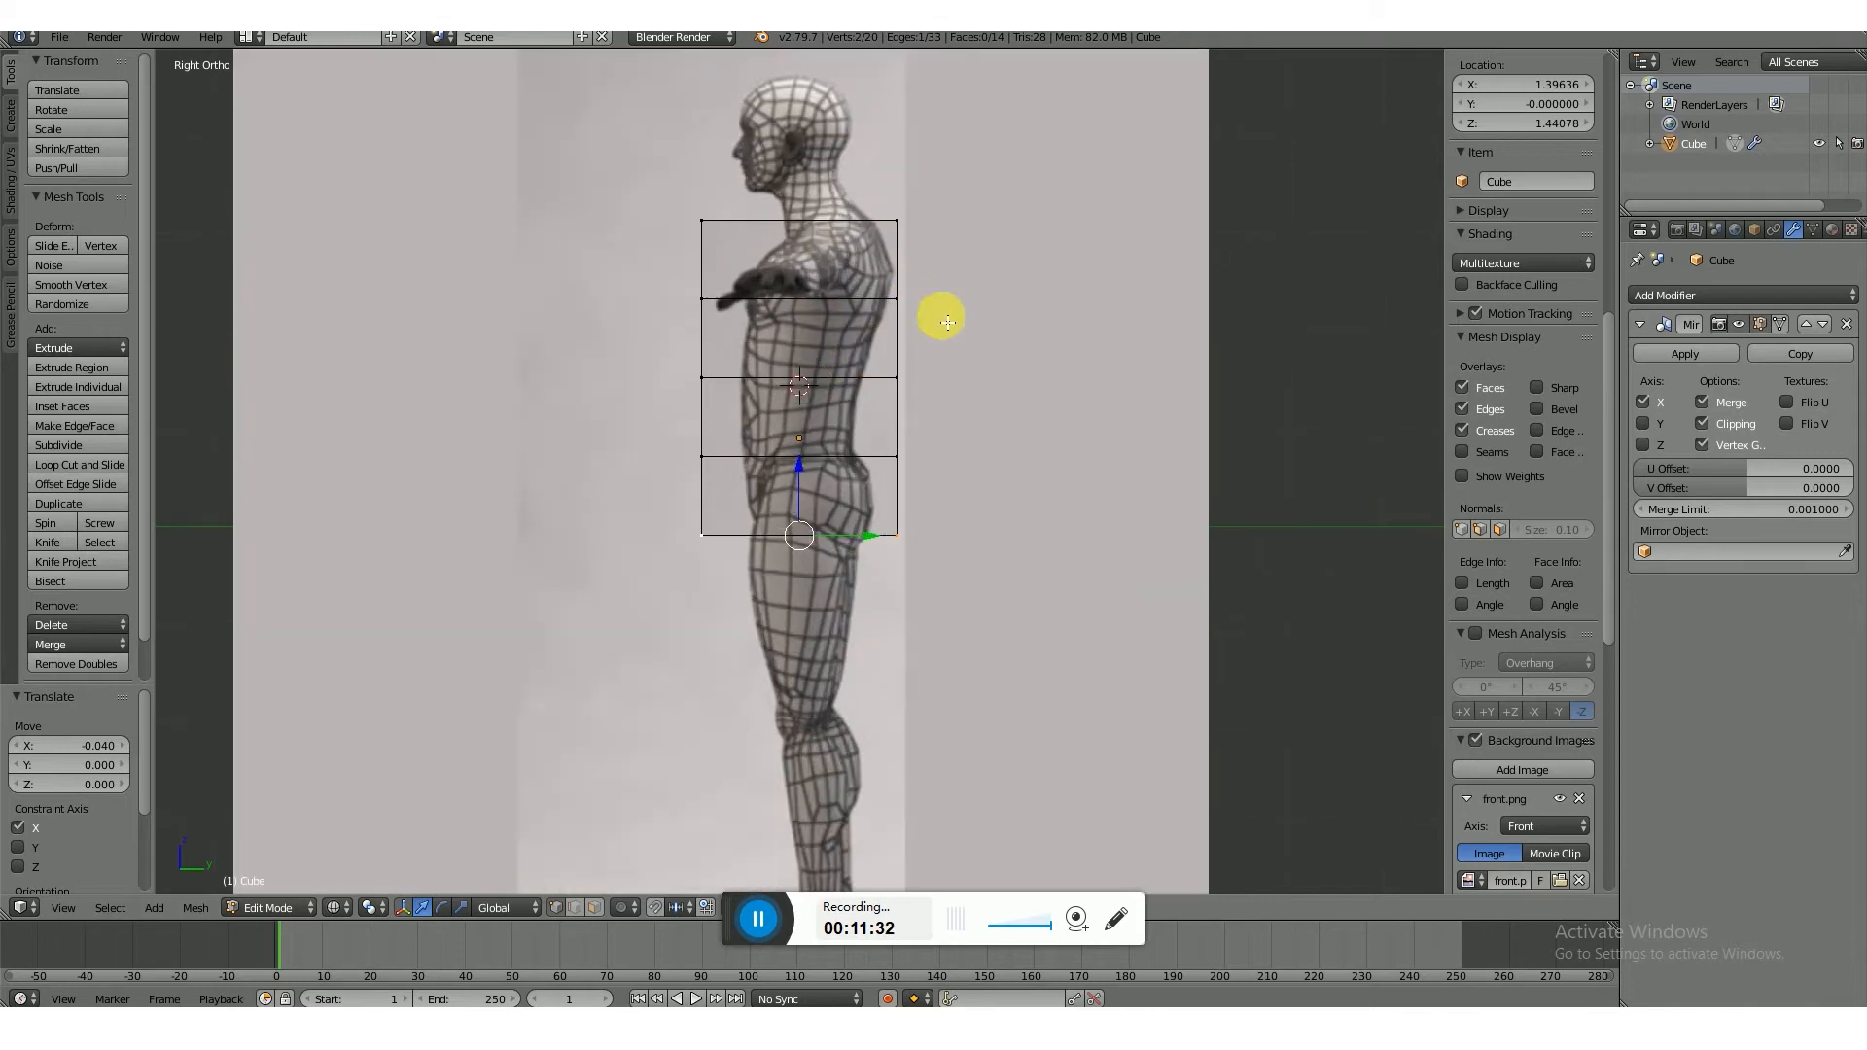
{"action": "right_click", "coordinate": [899, 297]}
{"action": "key", "text": "b"}
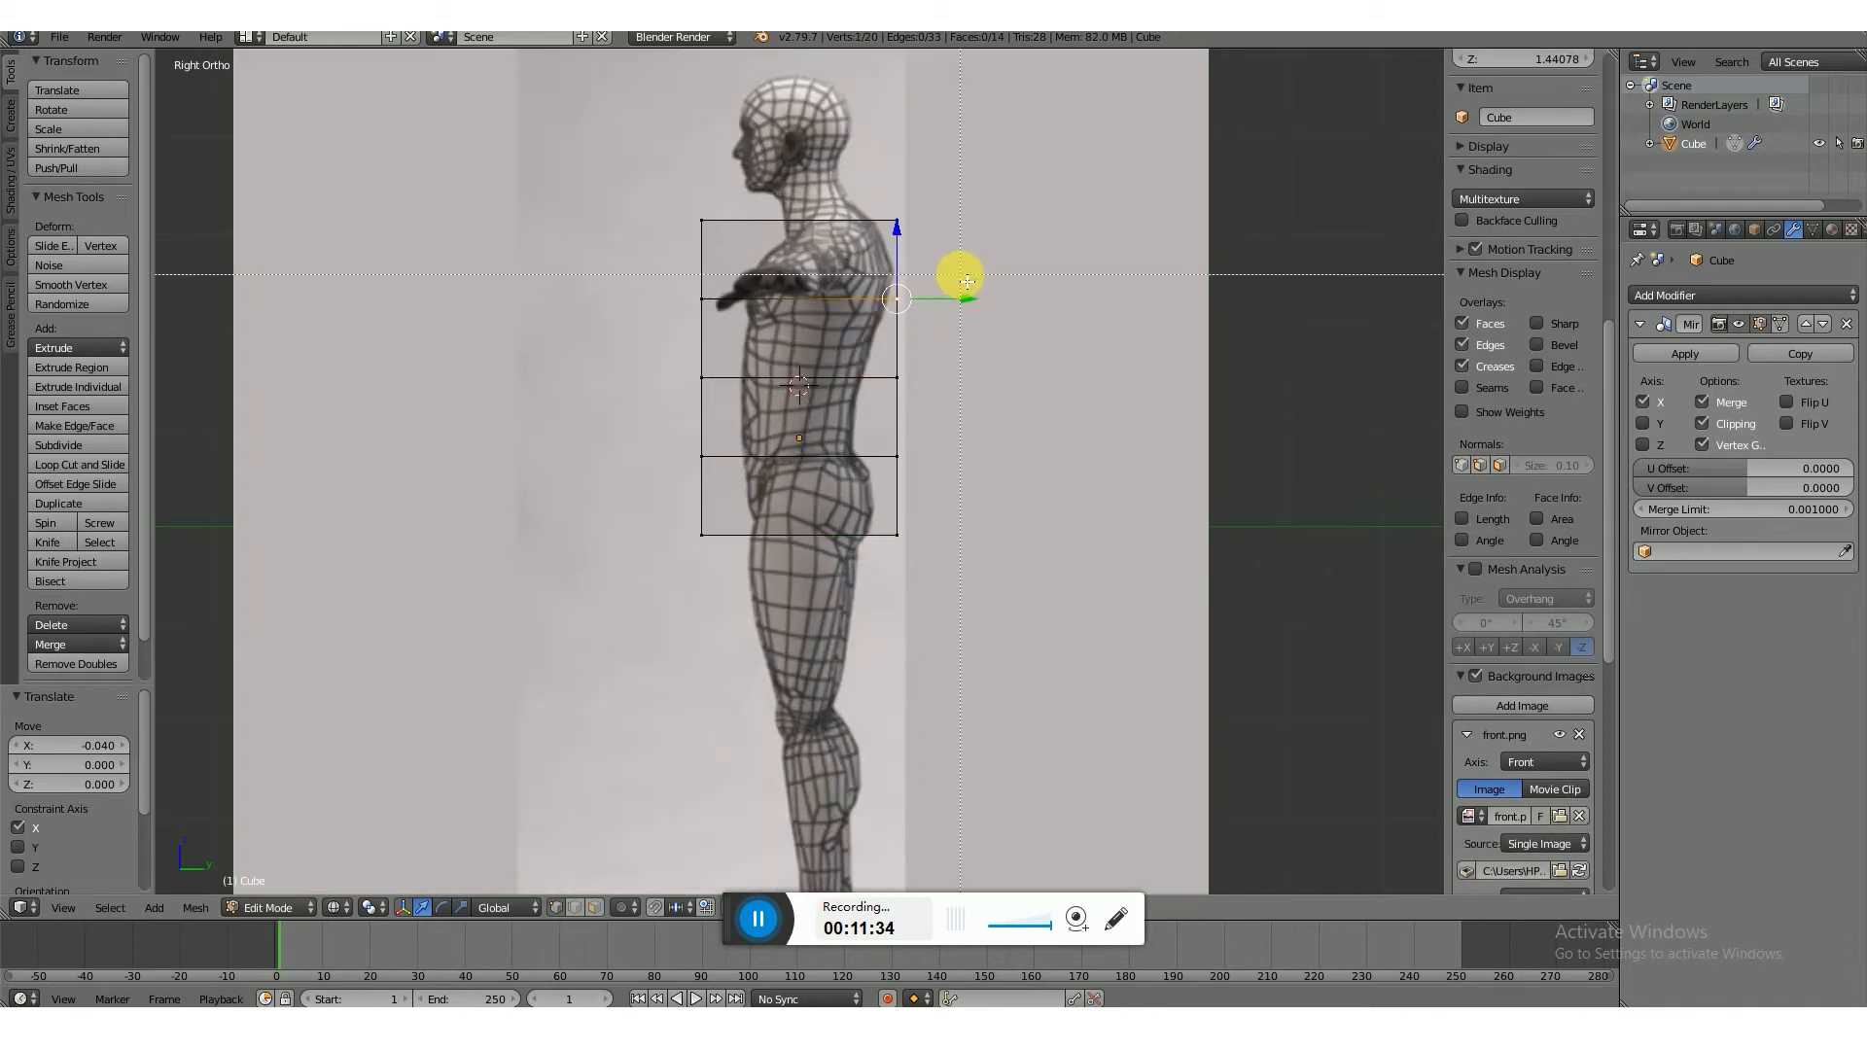
{"action": "left_click_drag", "start_coordinate": [967, 281], "coordinate": [855, 317]}
{"action": "key", "text": "g"}
{"action": "key", "text": "y"}
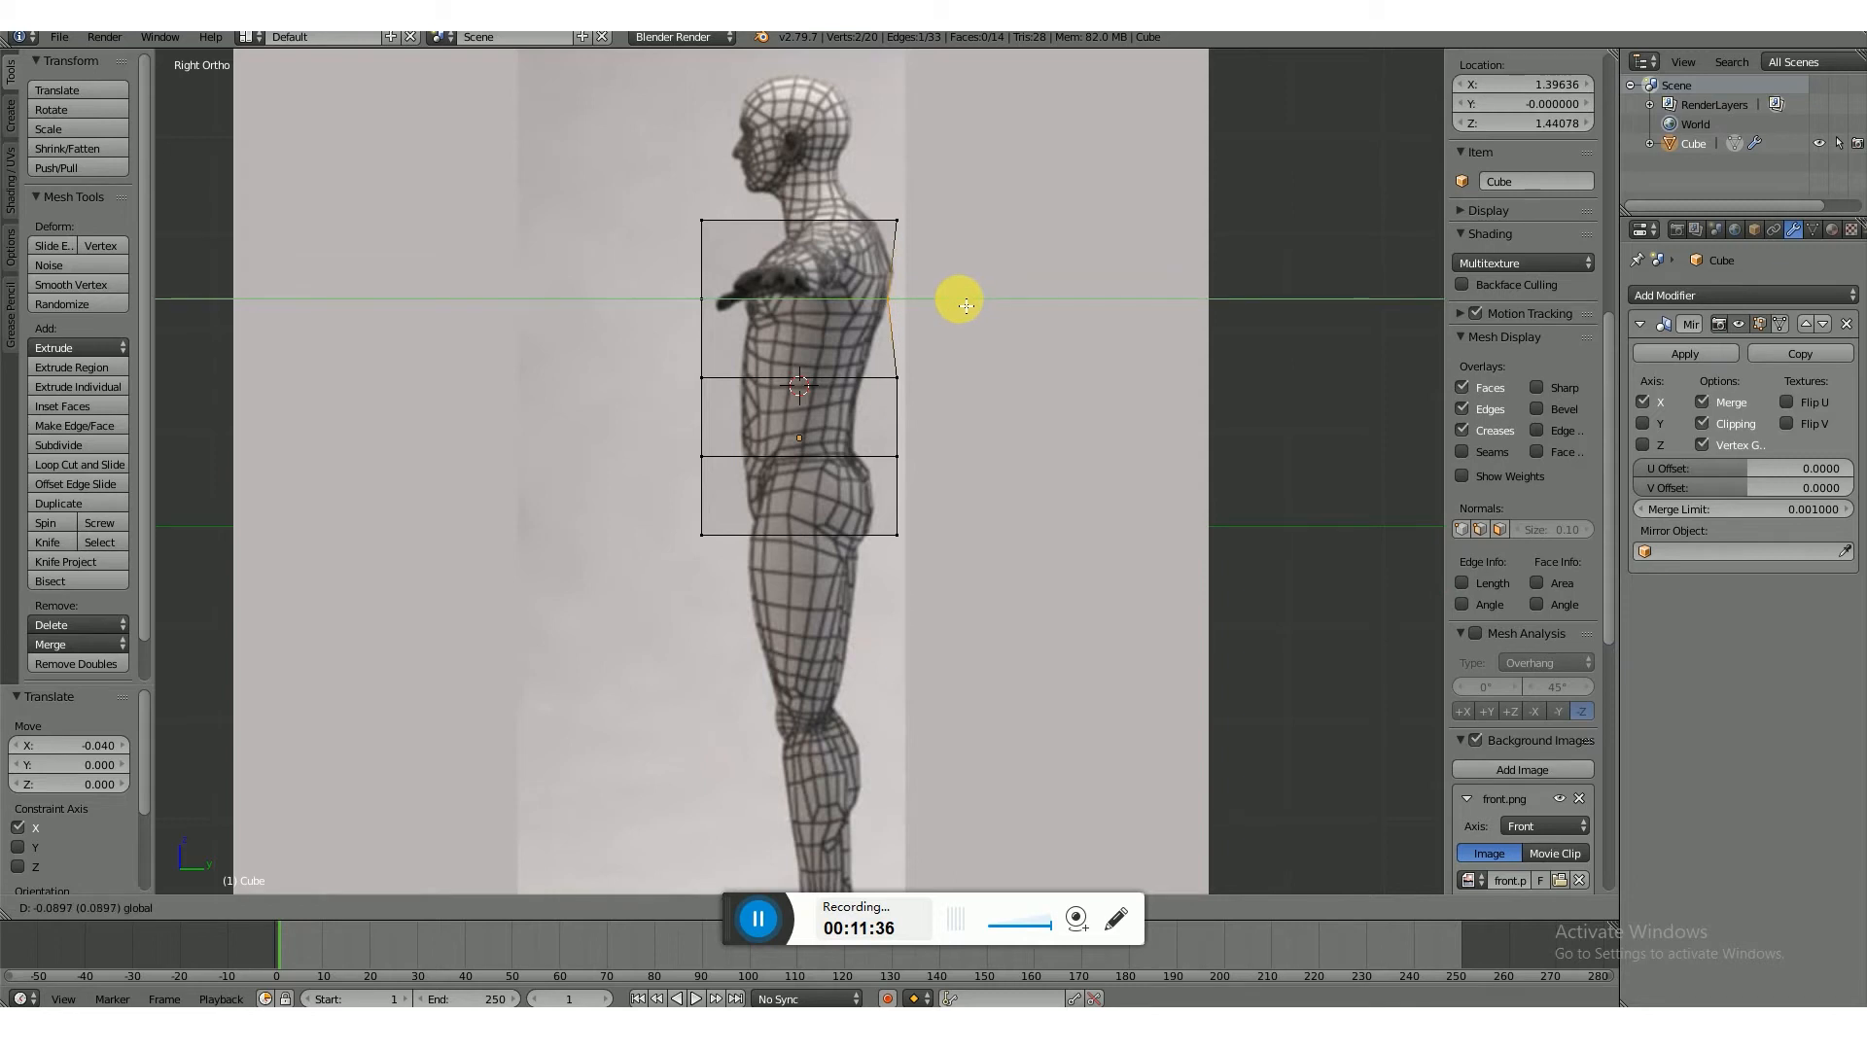
{"action": "left_click", "coordinate": [963, 303]}
- Move the back vertices of the middle cut loop about -0.349 along Y to meet the reference's back
{"action": "right_click", "coordinate": [895, 379]}
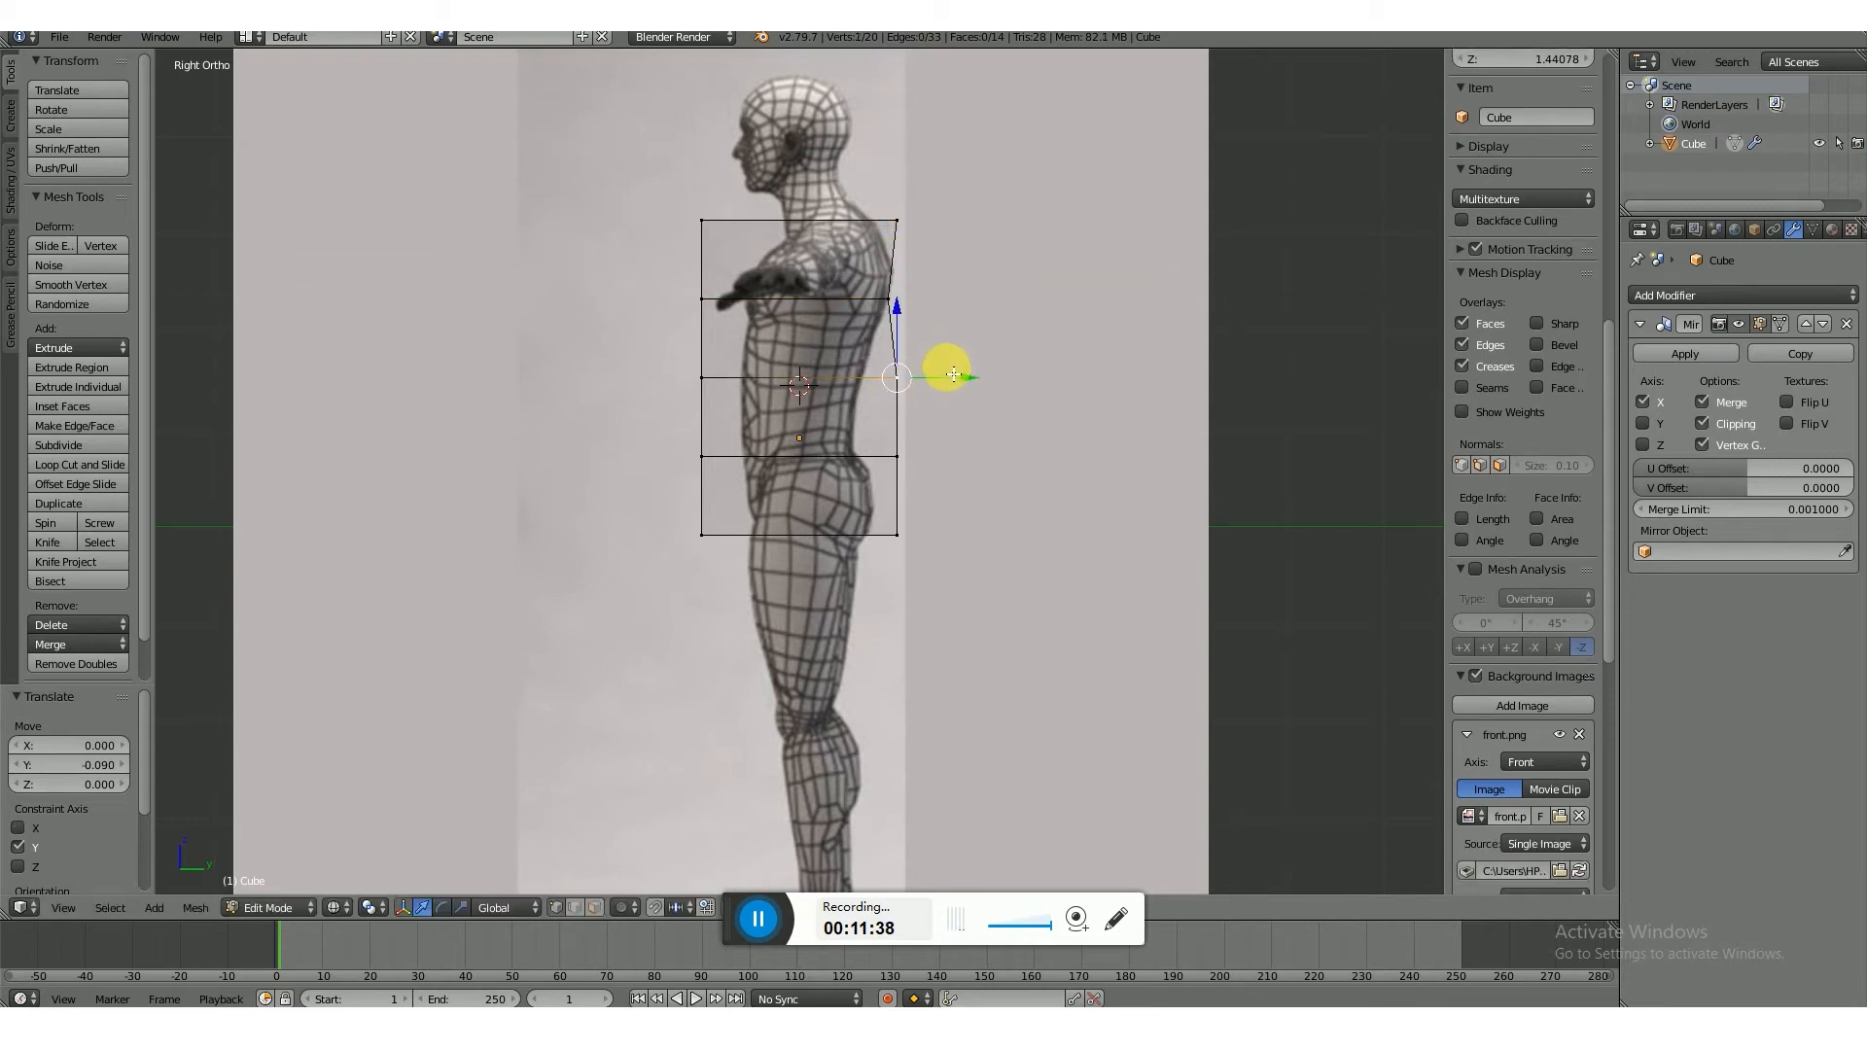
{"action": "key", "text": "b"}
{"action": "left_click_drag", "start_coordinate": [934, 356], "coordinate": [860, 418]}
{"action": "key", "text": "g"}
{"action": "key", "text": "y"}
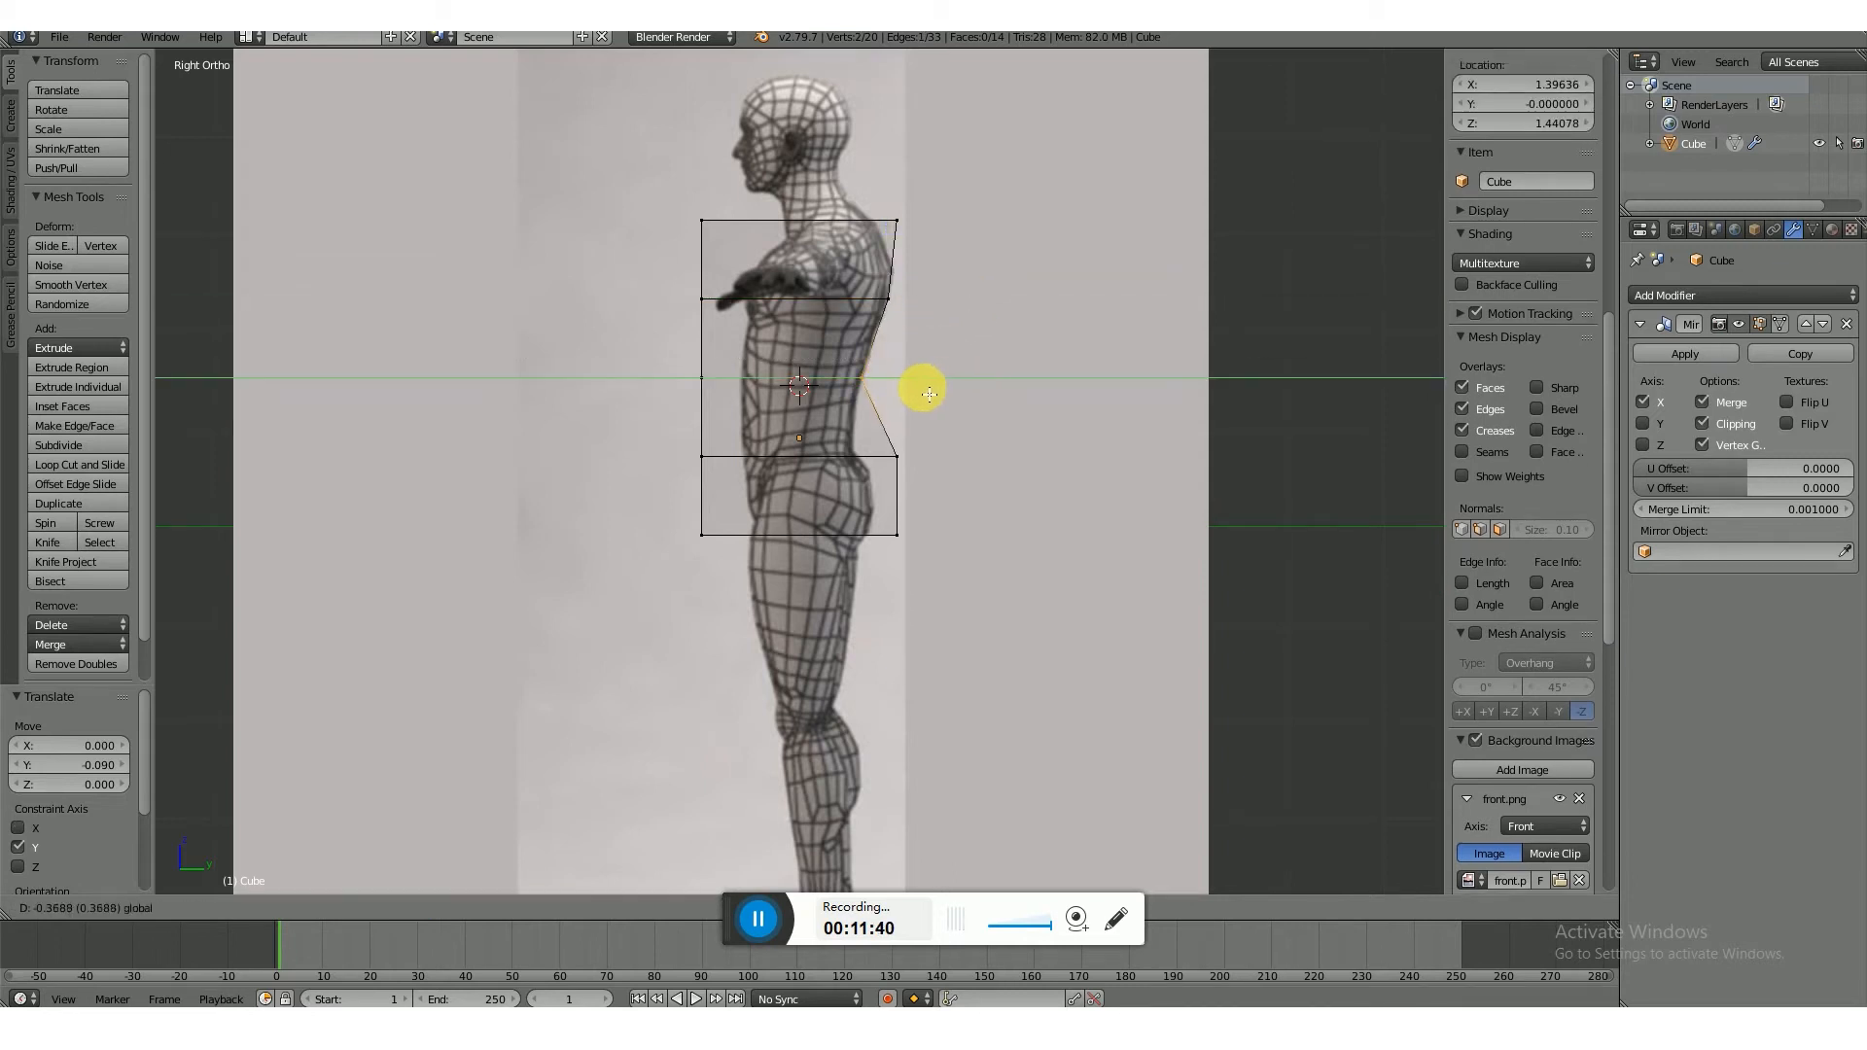
{"action": "left_click", "coordinate": [928, 401]}
- Move the back vertices of the lowest cut loop about -0.359 along Y to meet the reference's lower back
{"action": "right_click", "coordinate": [894, 456]}
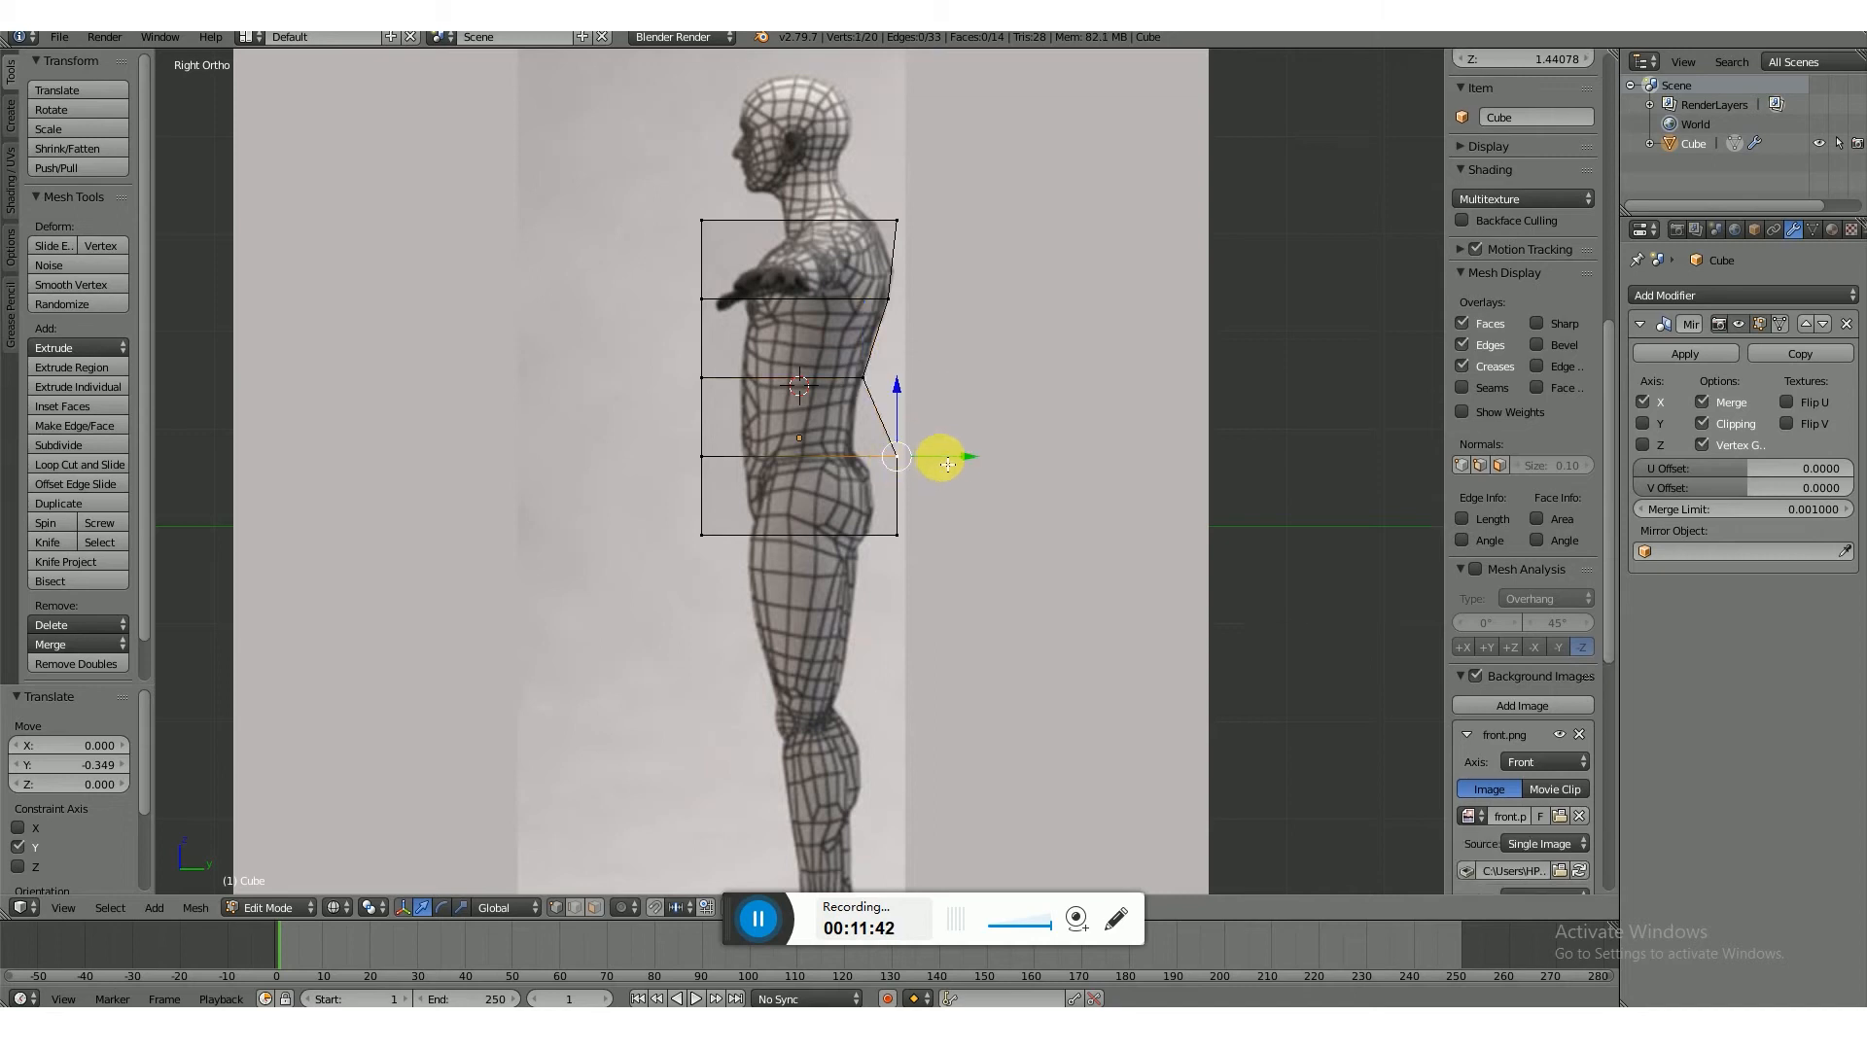
{"action": "key", "text": "b"}
{"action": "left_click_drag", "start_coordinate": [950, 446], "coordinate": [870, 477]}
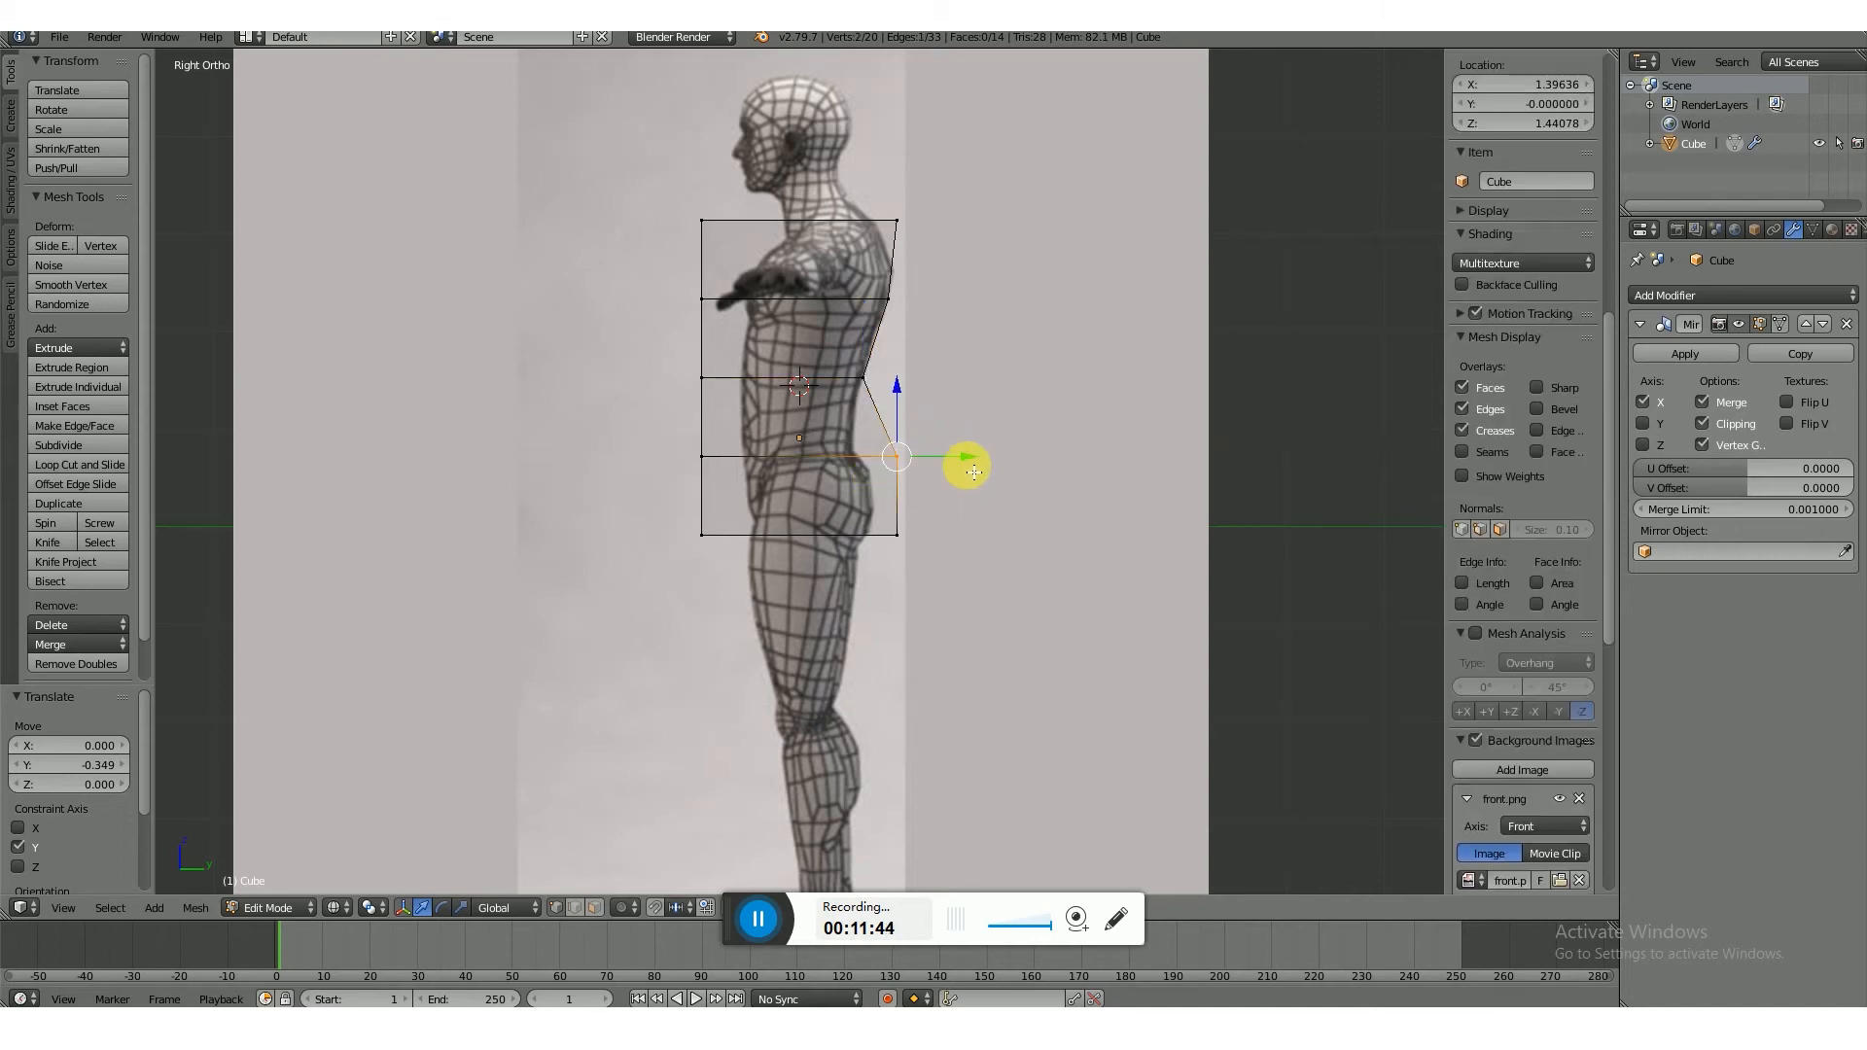
{"action": "key", "text": "g"}
{"action": "key", "text": "y"}
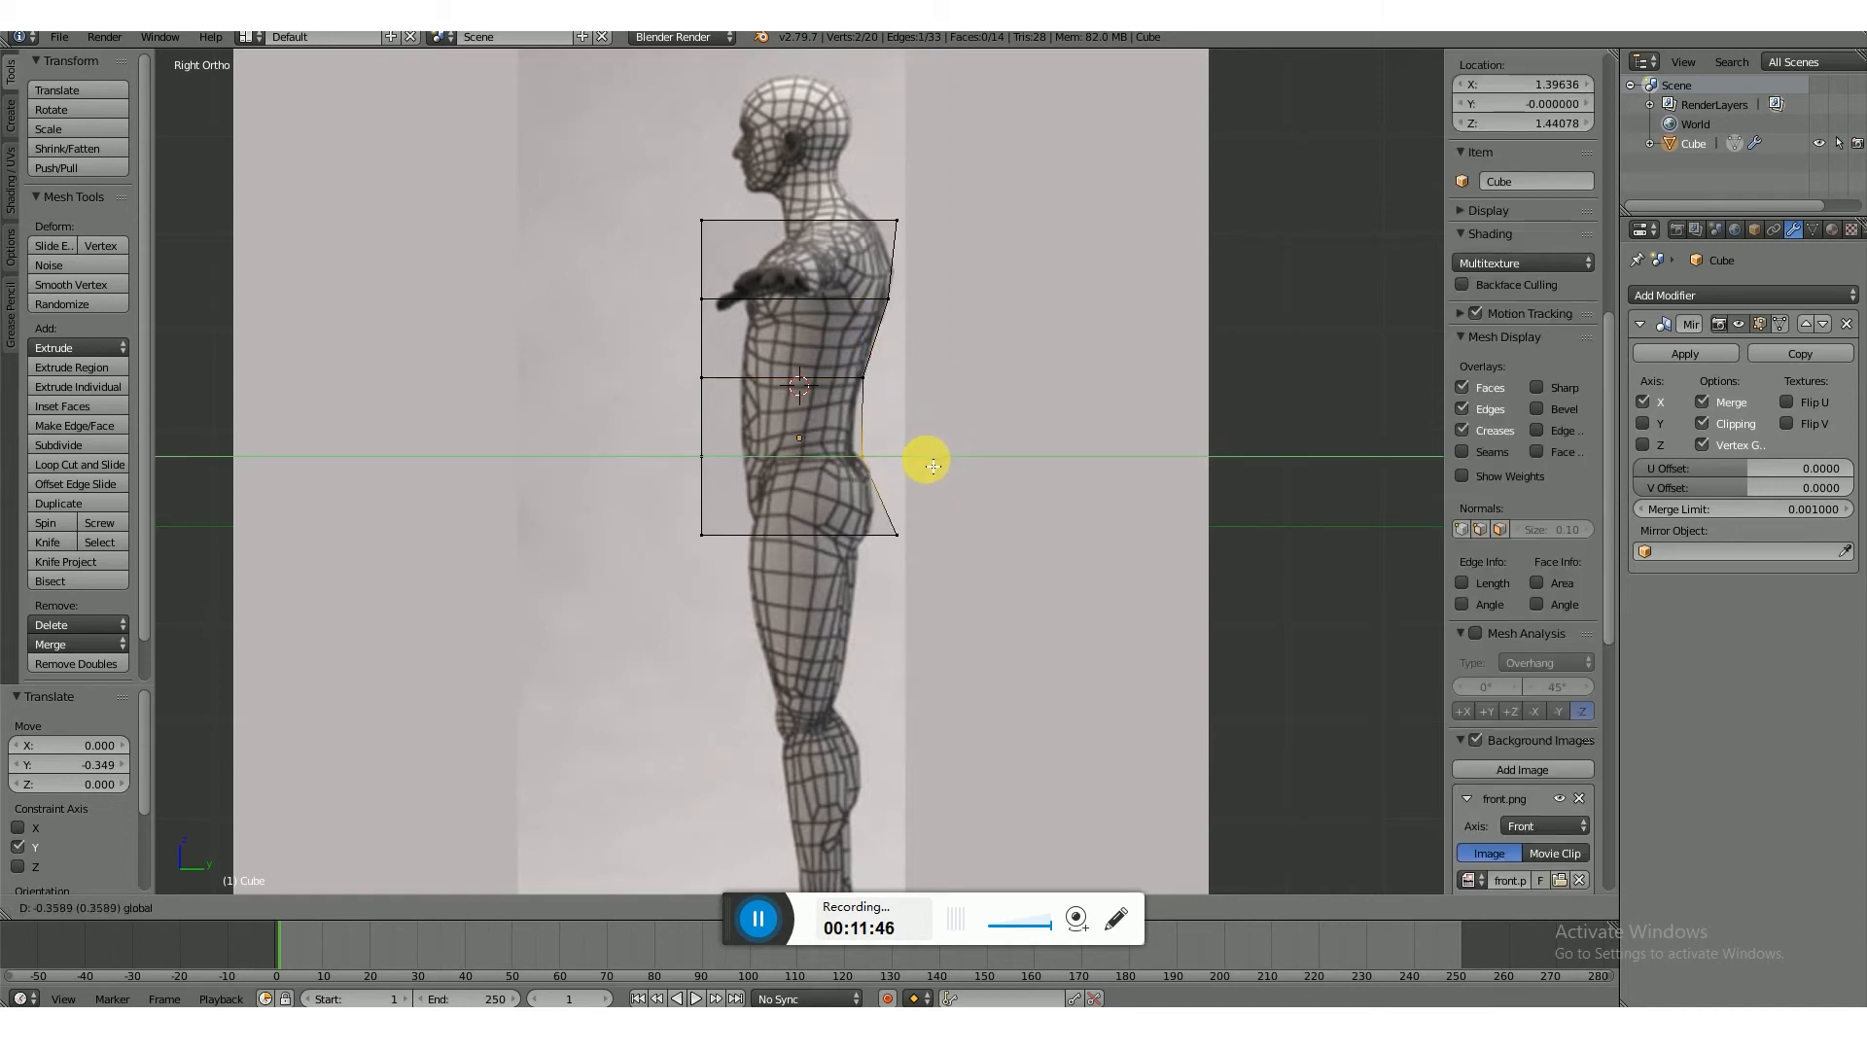
{"action": "left_click", "coordinate": [933, 466]}
- Move the front vertices of the lowest cut loop about 0.439 along Y and those of the middle cut loop about 0.379 to the belly outline
{"action": "right_click", "coordinate": [698, 455]}
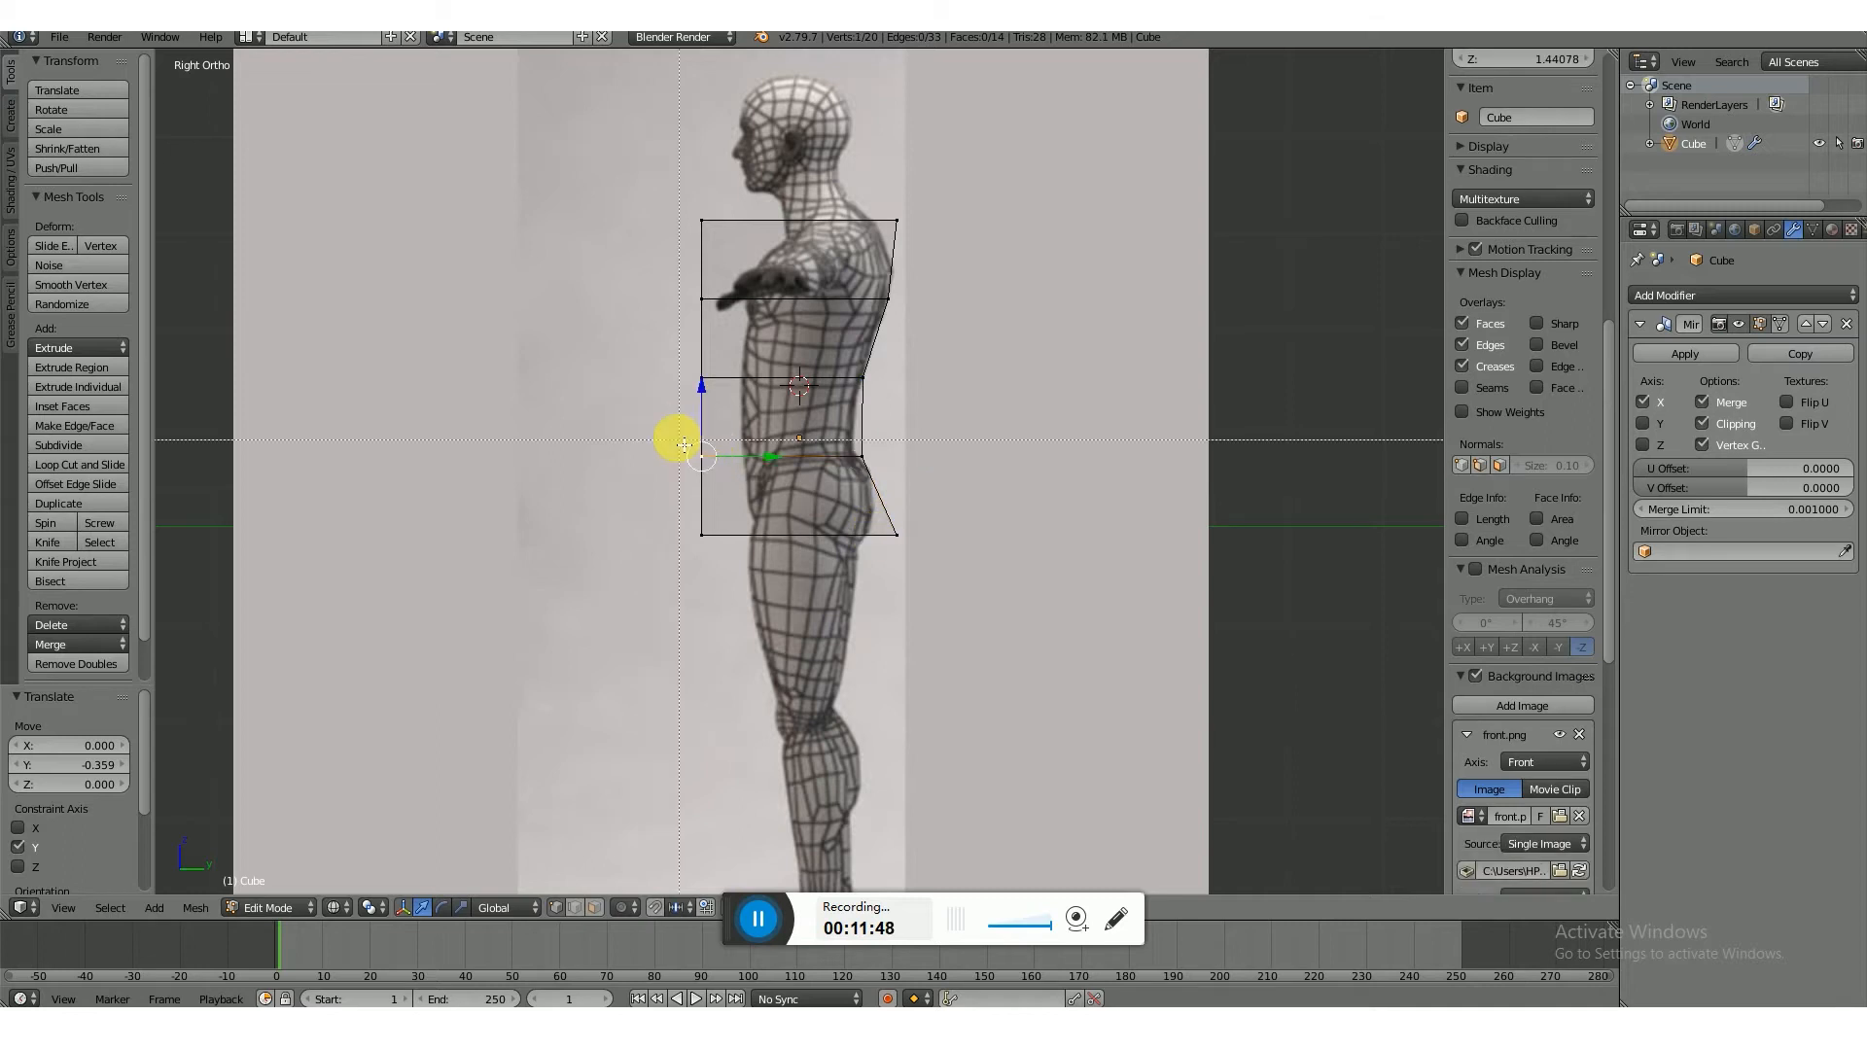
{"action": "left_click_drag", "start_coordinate": [672, 436], "coordinate": [811, 468]}
{"action": "right_click", "coordinate": [699, 379]}
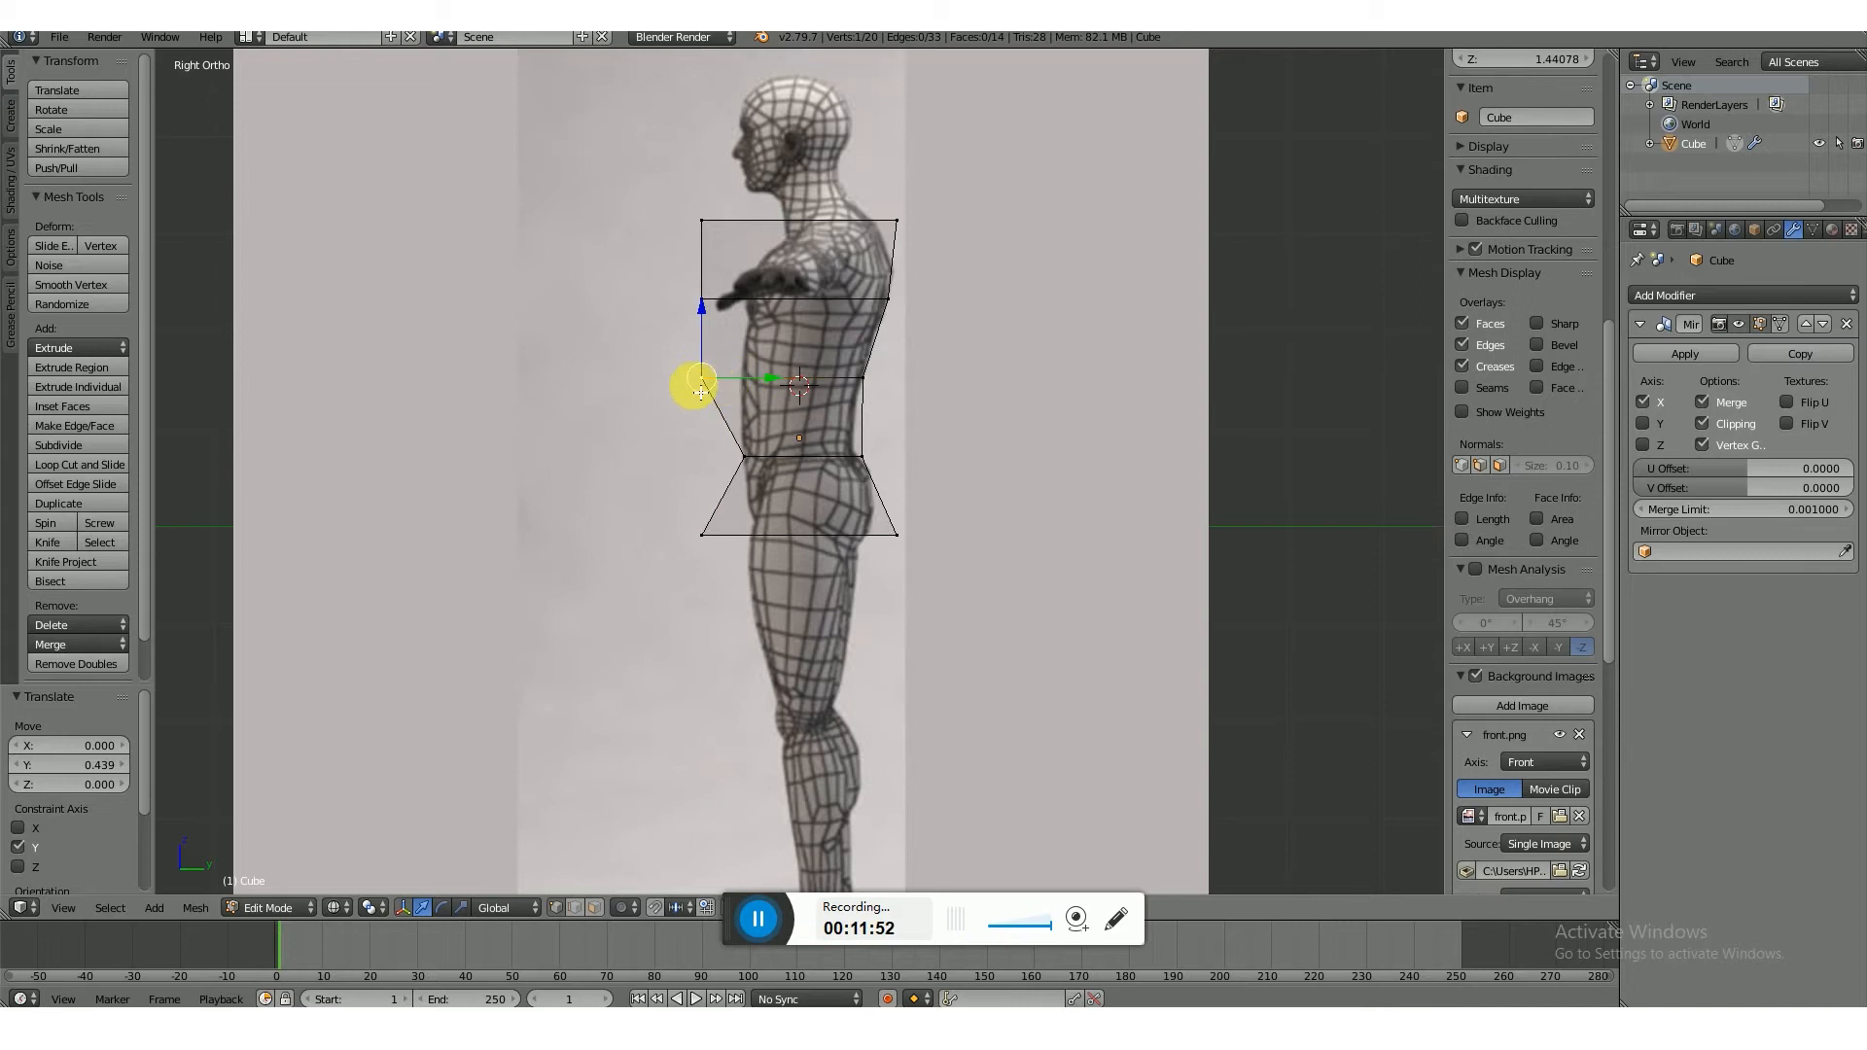
{"action": "key", "text": "b"}
{"action": "left_click_drag", "start_coordinate": [668, 367], "coordinate": [804, 375]}
- Move the front vertices of the uppermost cut loop about 0.439 along Y to match the reference's chest
{"action": "right_click", "coordinate": [704, 299]}
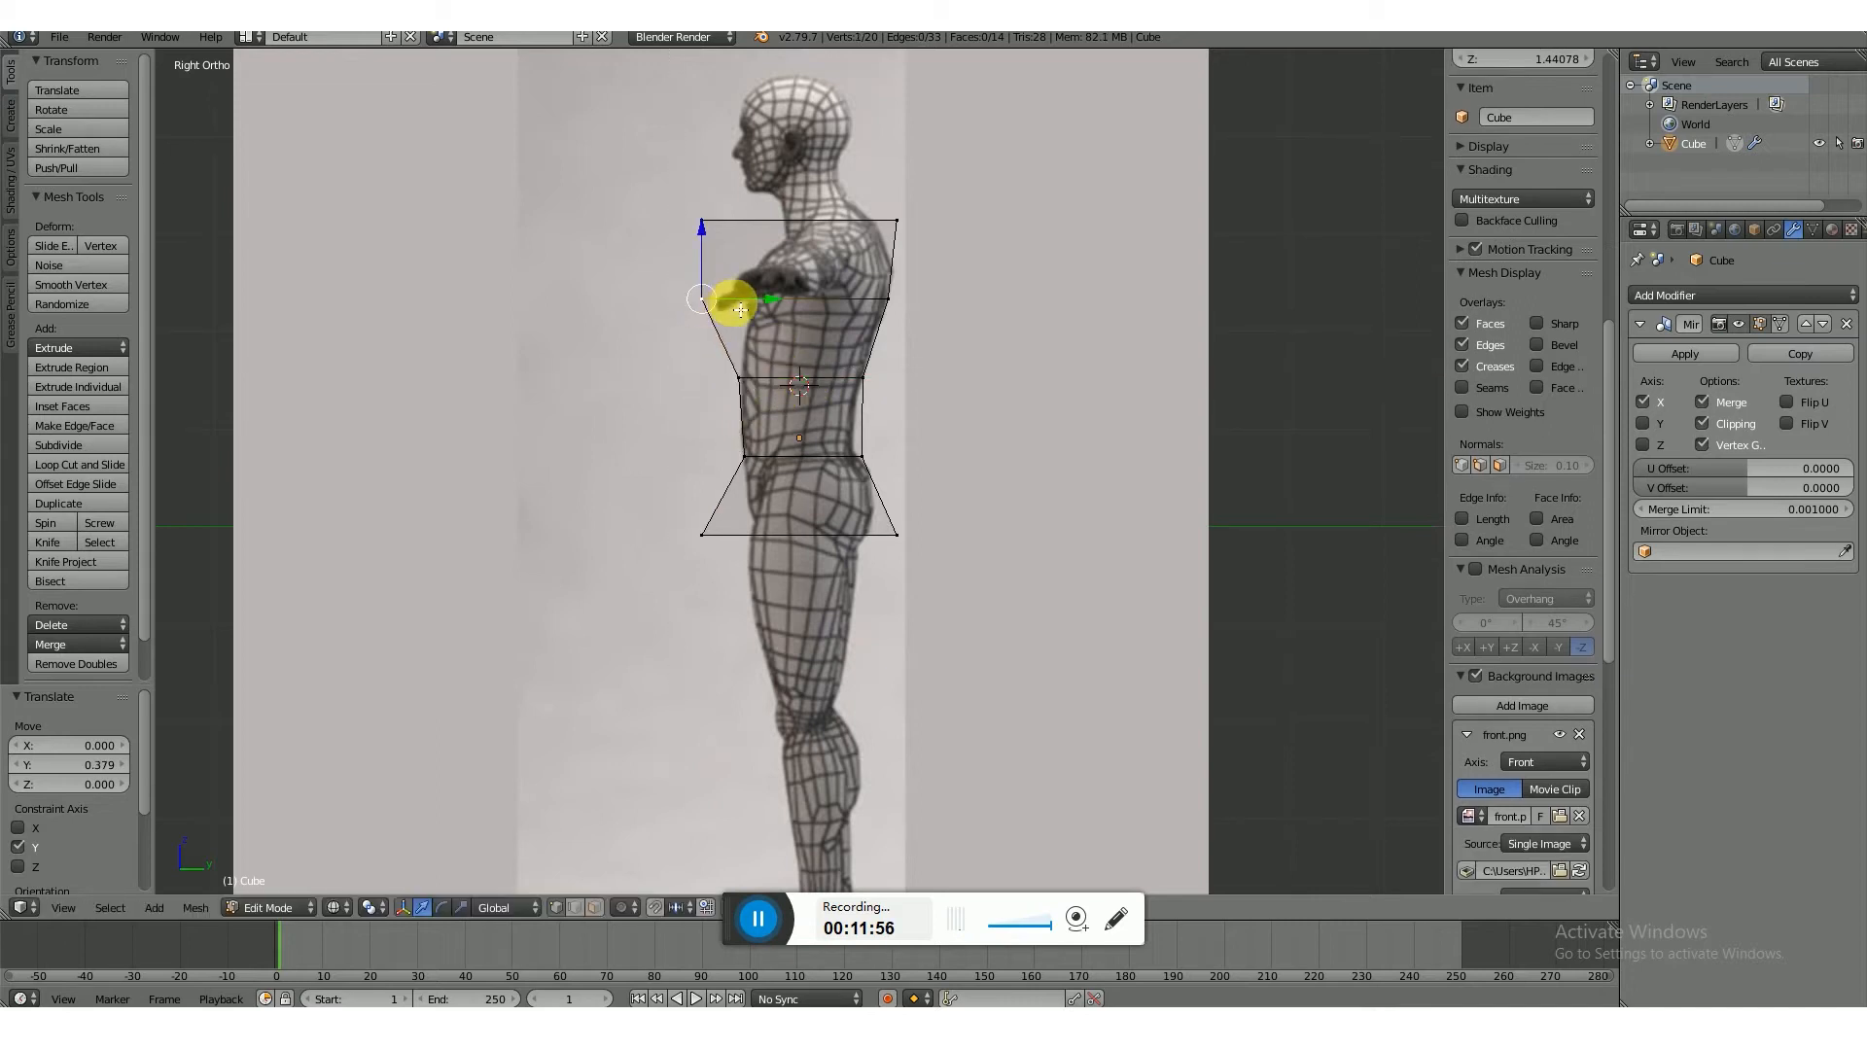
{"action": "key", "text": "b"}
{"action": "left_click_drag", "start_coordinate": [675, 288], "coordinate": [823, 301]}
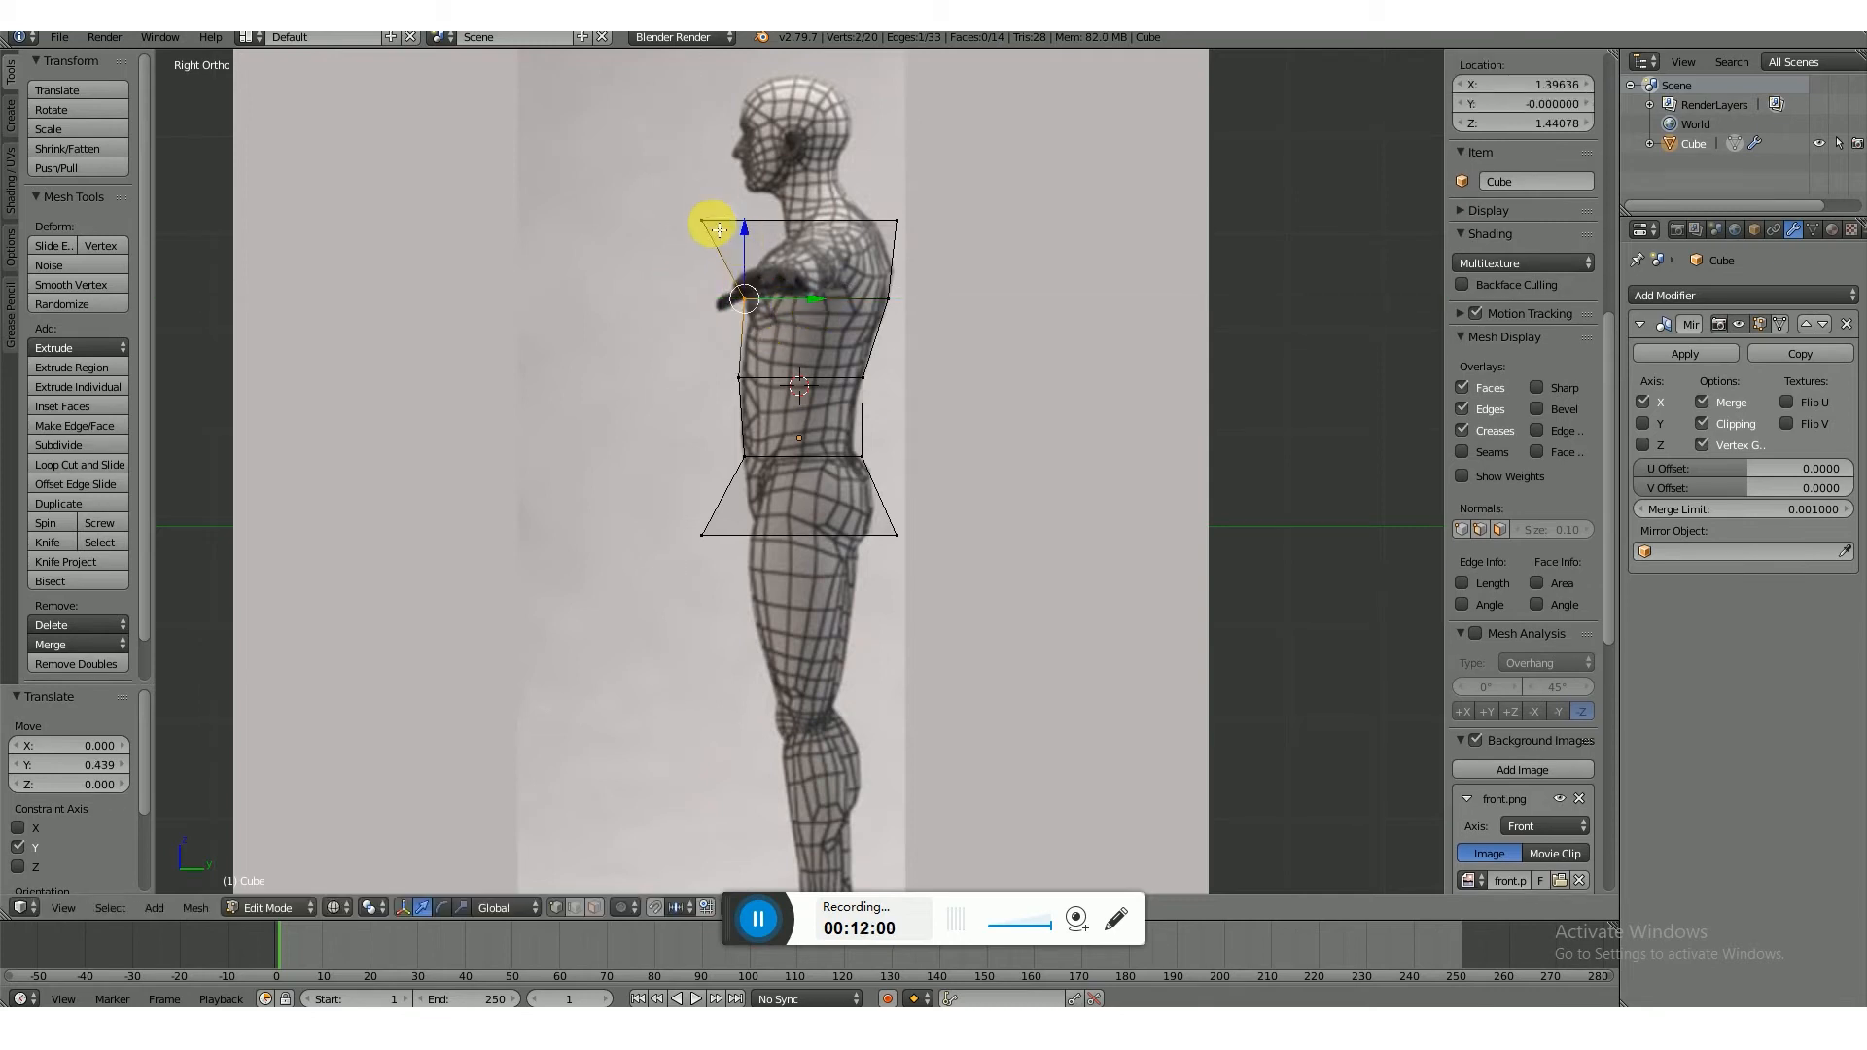
- Move the front vertices of the mesh's top edge about 0.728 along Y toward the base of the neck
{"action": "right_click", "coordinate": [719, 230]}
{"action": "key", "text": "b"}
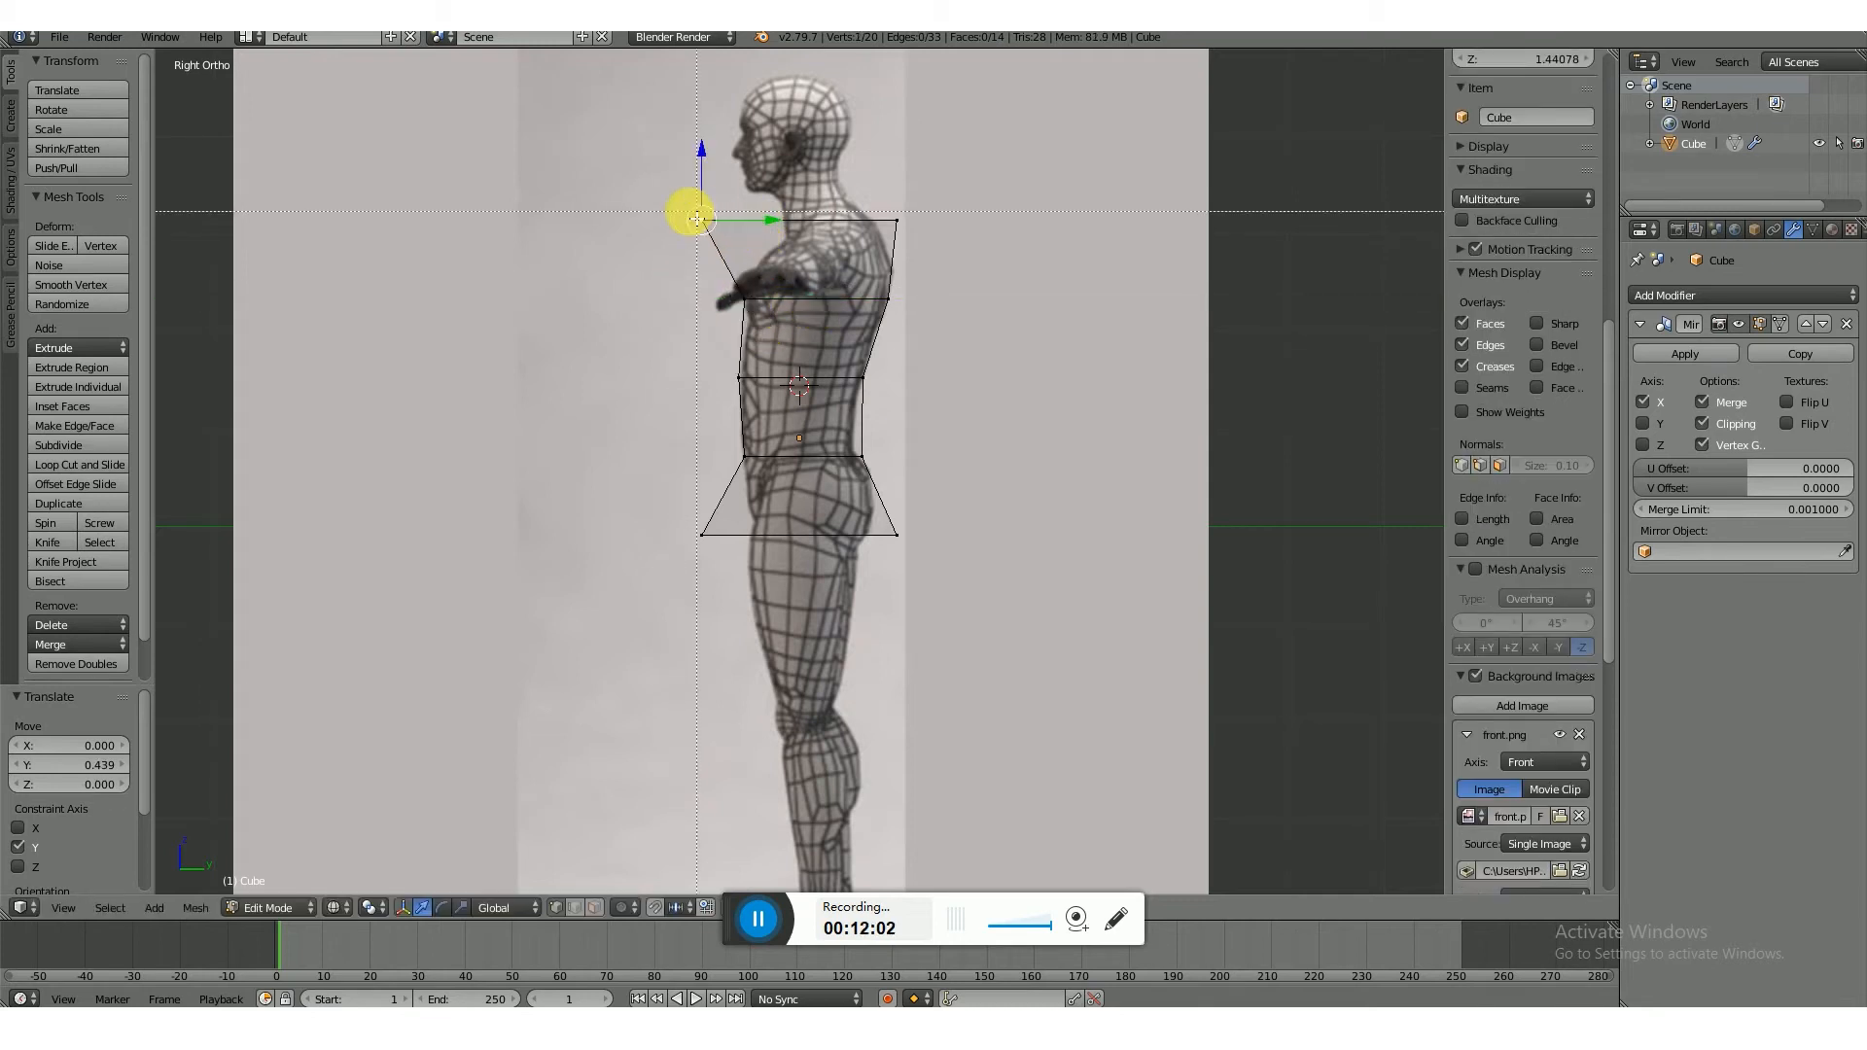
{"action": "left_click_drag", "start_coordinate": [697, 218], "coordinate": [762, 229]}
{"action": "key", "text": "g"}
{"action": "key", "text": "y"}
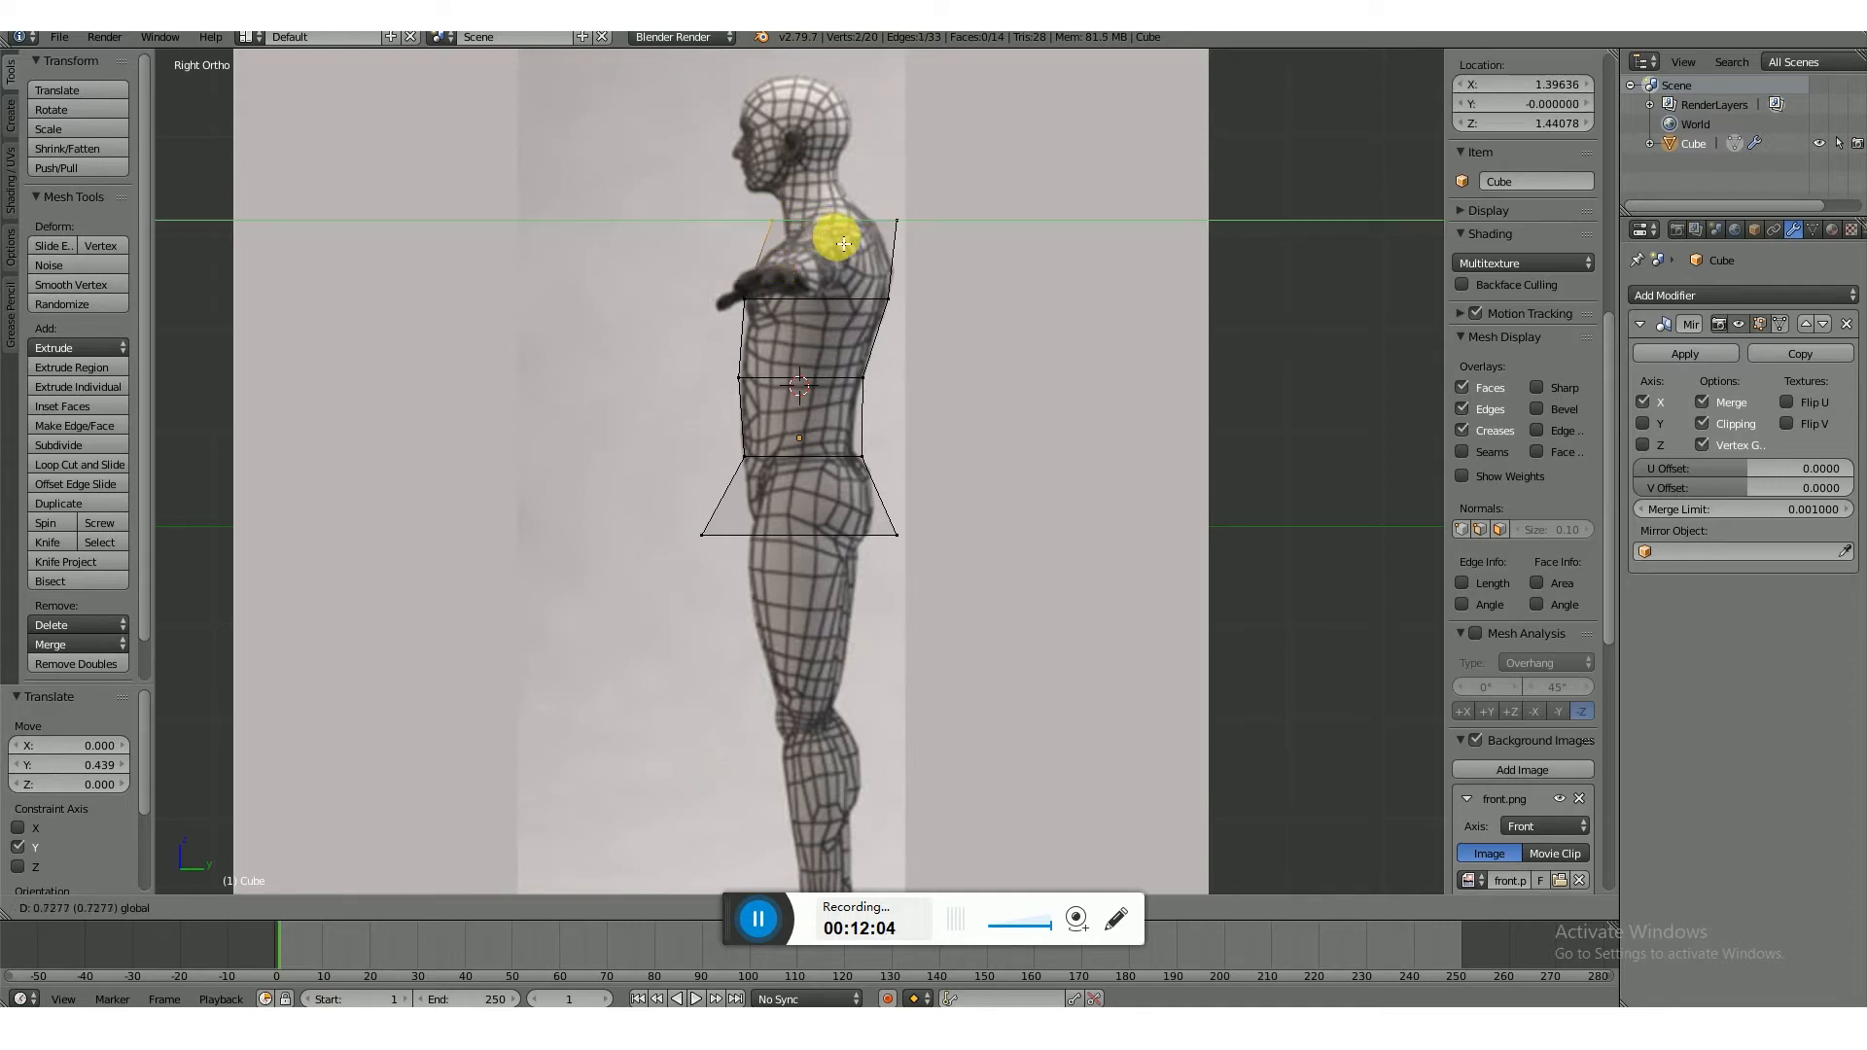
{"action": "left_click", "coordinate": [833, 238]}
- Move the front vertices of the mesh's bottom edge about 0.459 along Y to the front of the thigh
{"action": "right_click", "coordinate": [704, 534]}
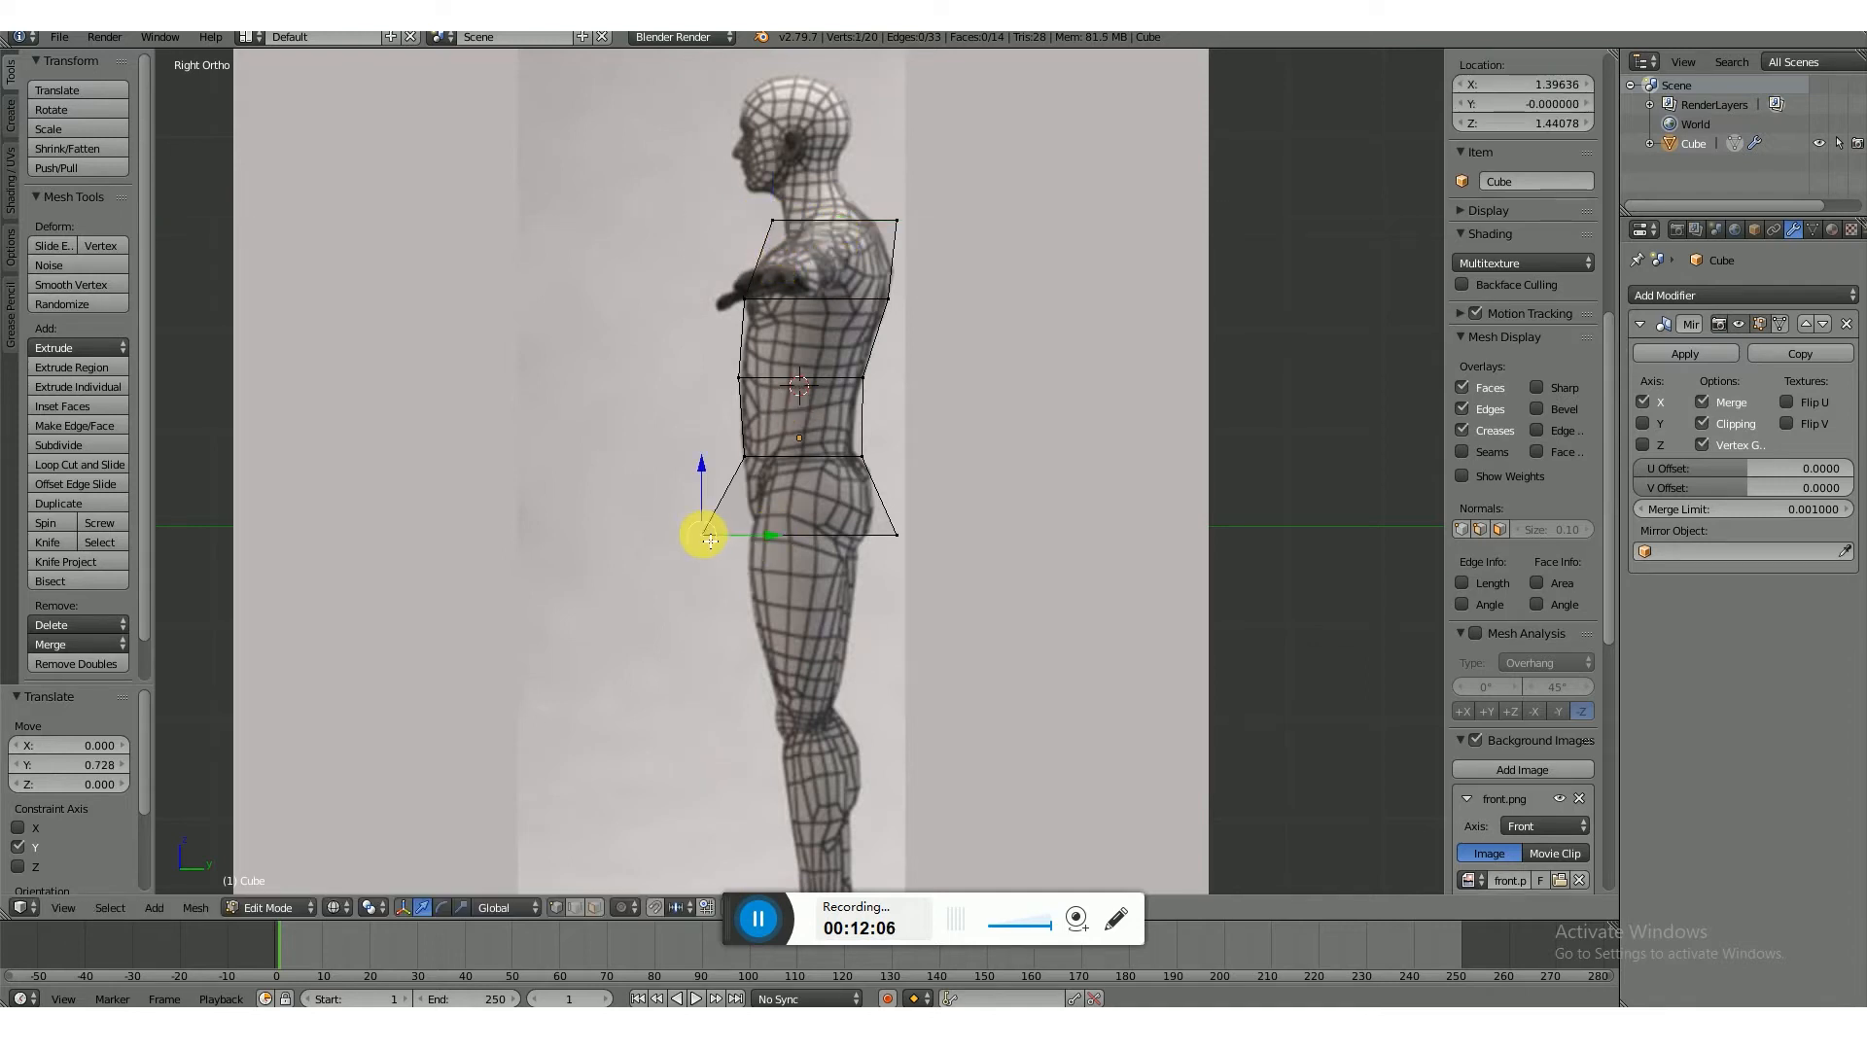
{"action": "key", "text": "b"}
{"action": "left_click_drag", "start_coordinate": [671, 516], "coordinate": [761, 564]}
{"action": "key", "text": "g"}
{"action": "key", "text": "y"}
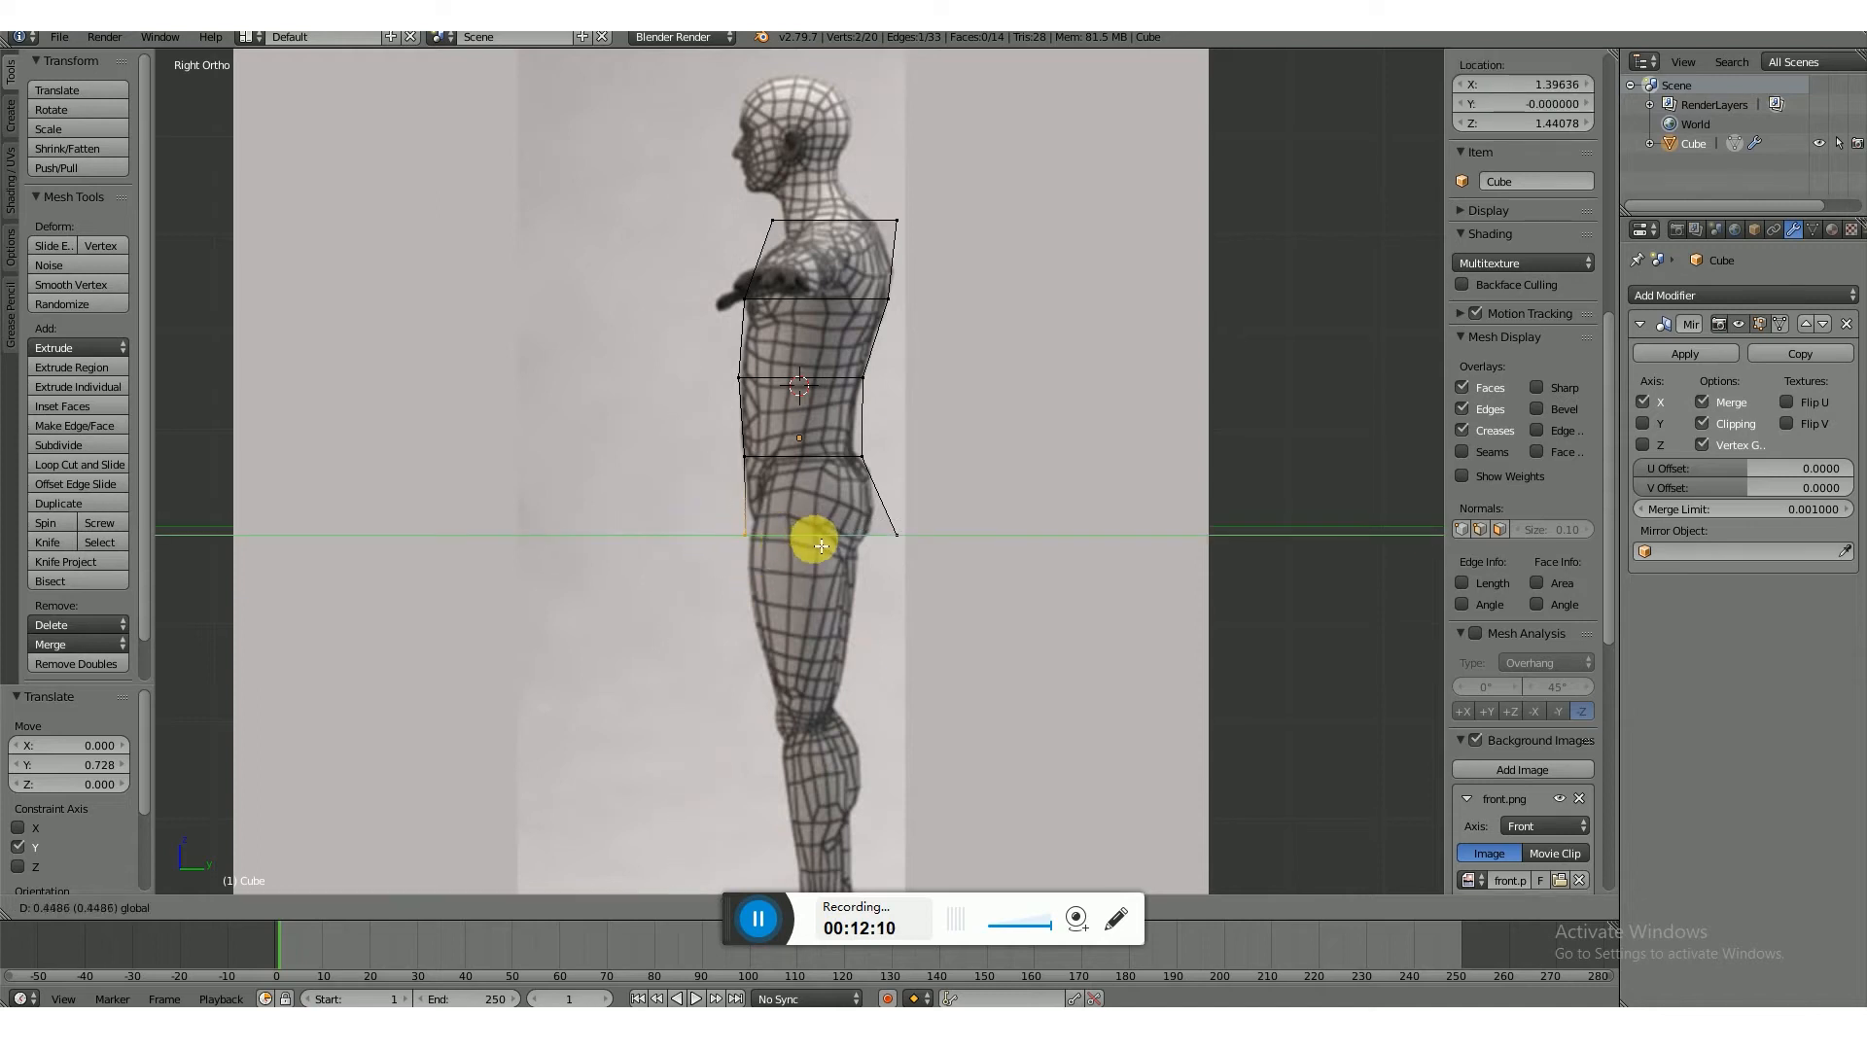
{"action": "left_click", "coordinate": [822, 546]}
- In front view, add a loop cut between the middle and lowest cut loops and raise it about 0.120 along Z
{"action": "right_click", "coordinate": [893, 534]}
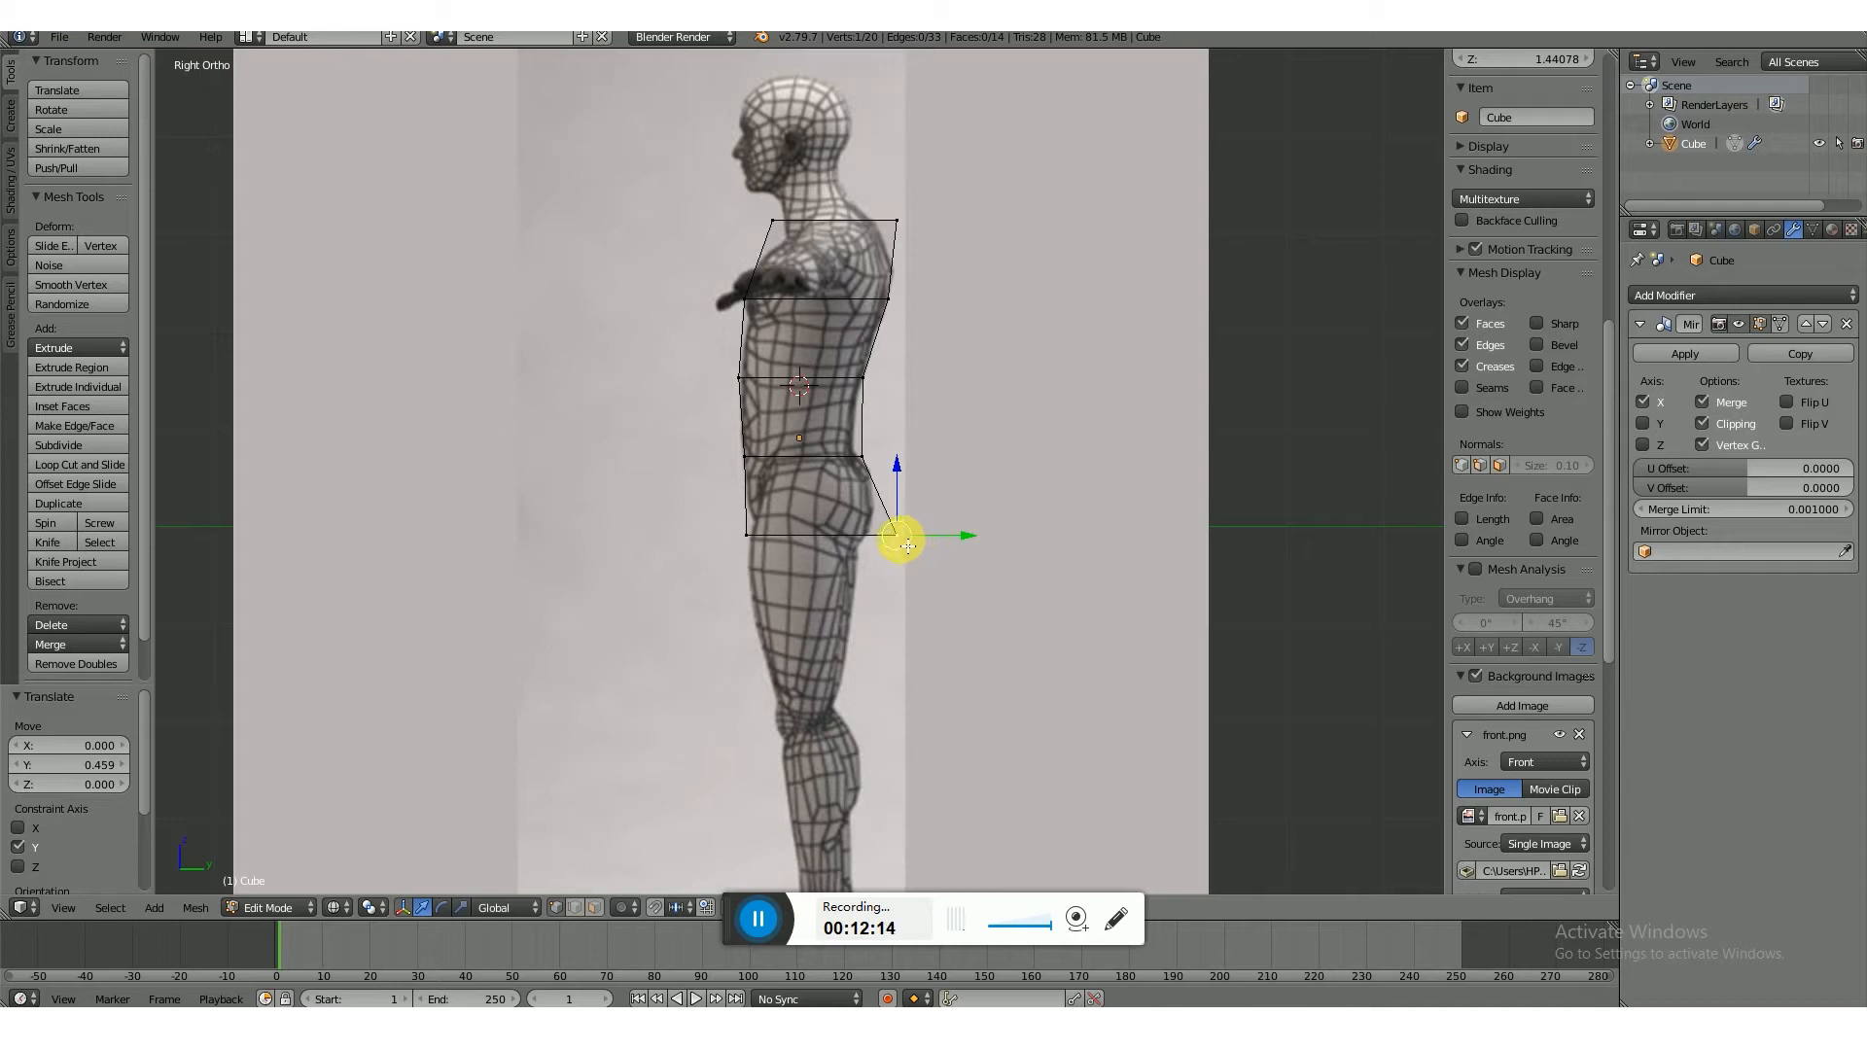
{"action": "key", "text": "KP_1"}
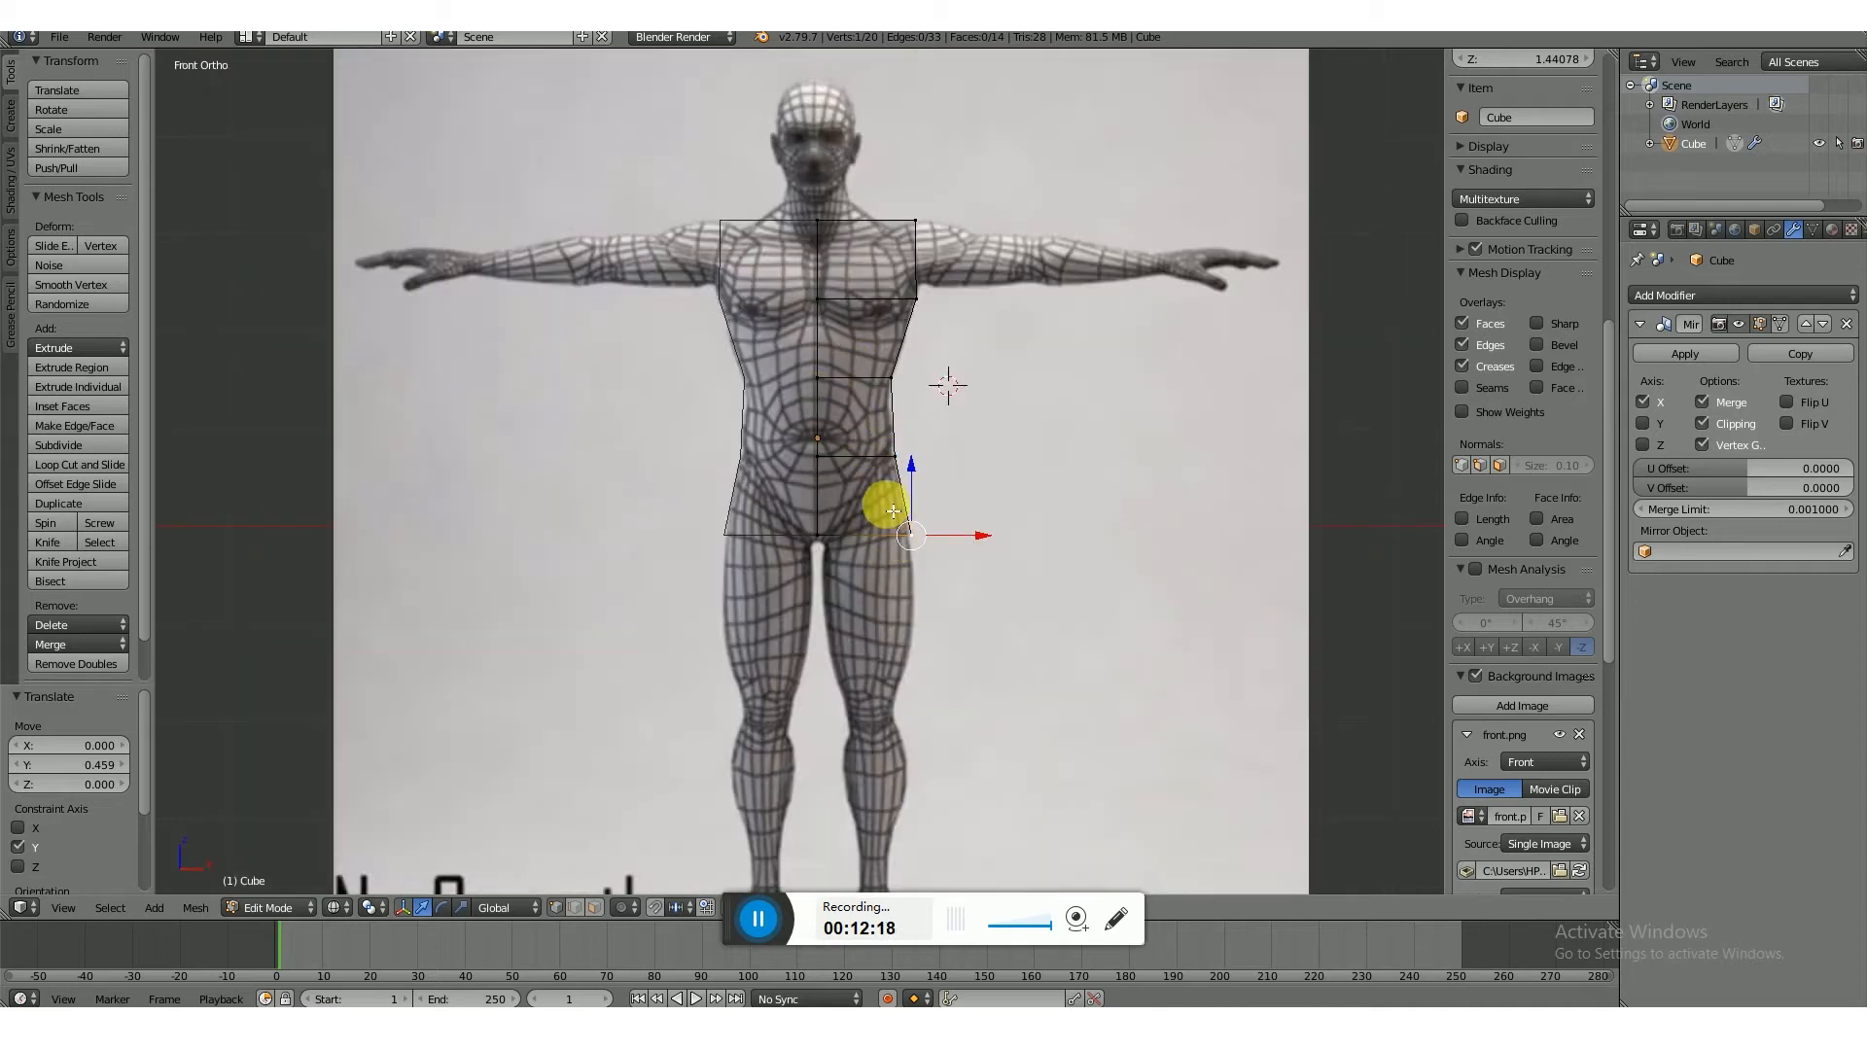
{"action": "key", "text": "ctrl+r"}
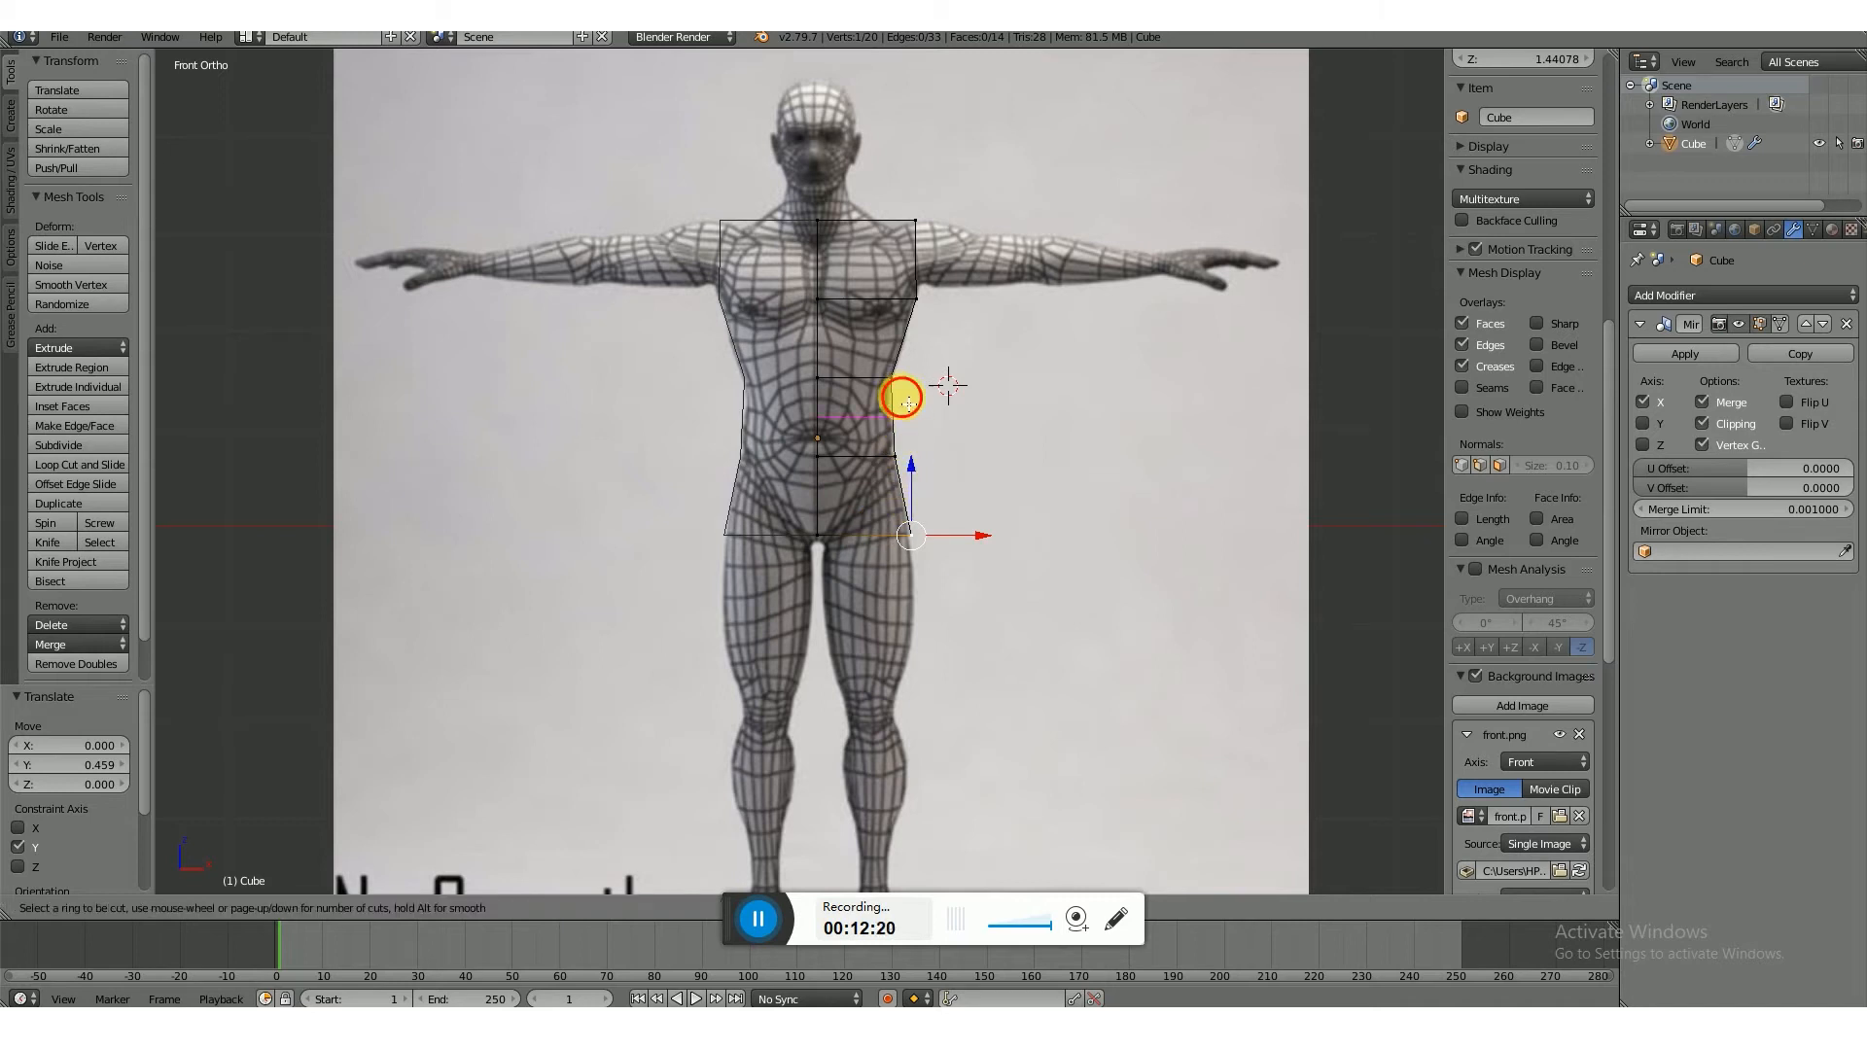
{"action": "left_click", "coordinate": [900, 397]}
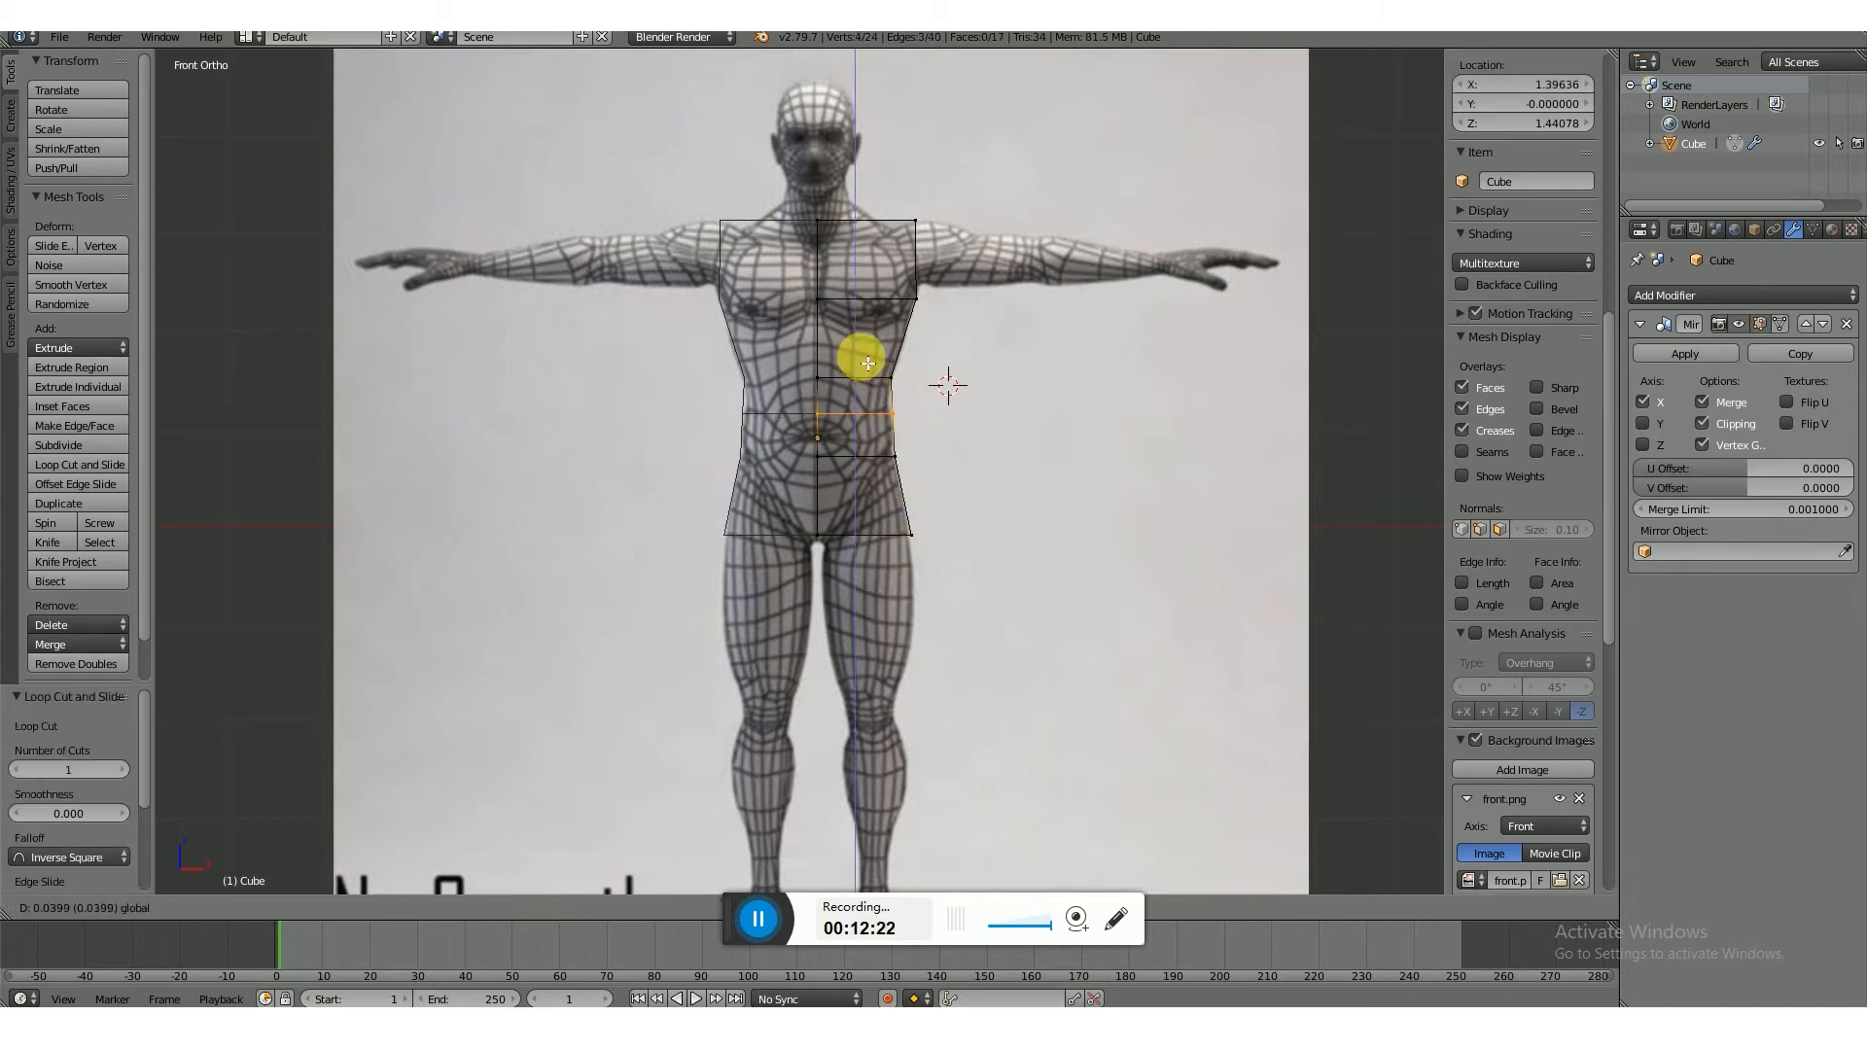
{"action": "left_click_drag", "start_coordinate": [868, 362], "coordinate": [867, 355]}
- Move both outer side vertices of the new waist loop inward about -0.050 along X to match the waist
{"action": "right_click", "coordinate": [897, 412]}
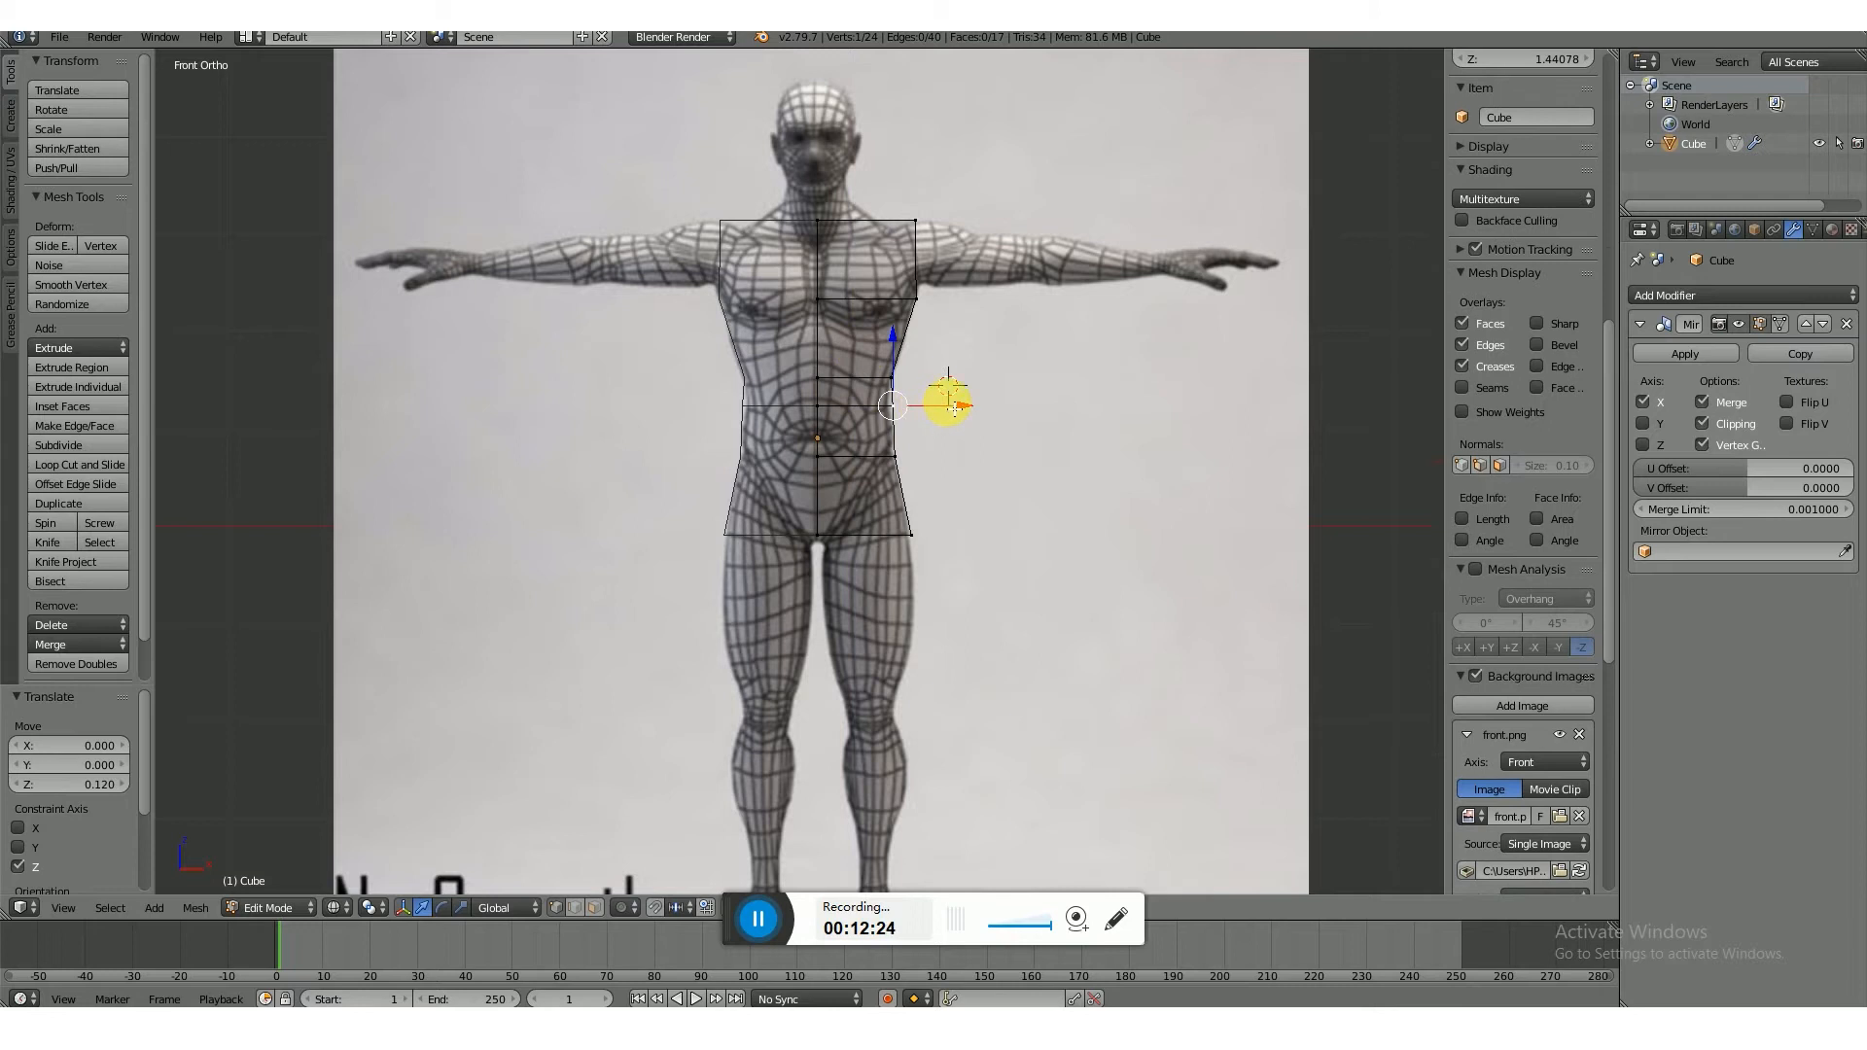
{"action": "right_click", "coordinate": [899, 421], "text": "shift"}
{"action": "left_click_drag", "start_coordinate": [973, 413], "coordinate": [968, 421]}
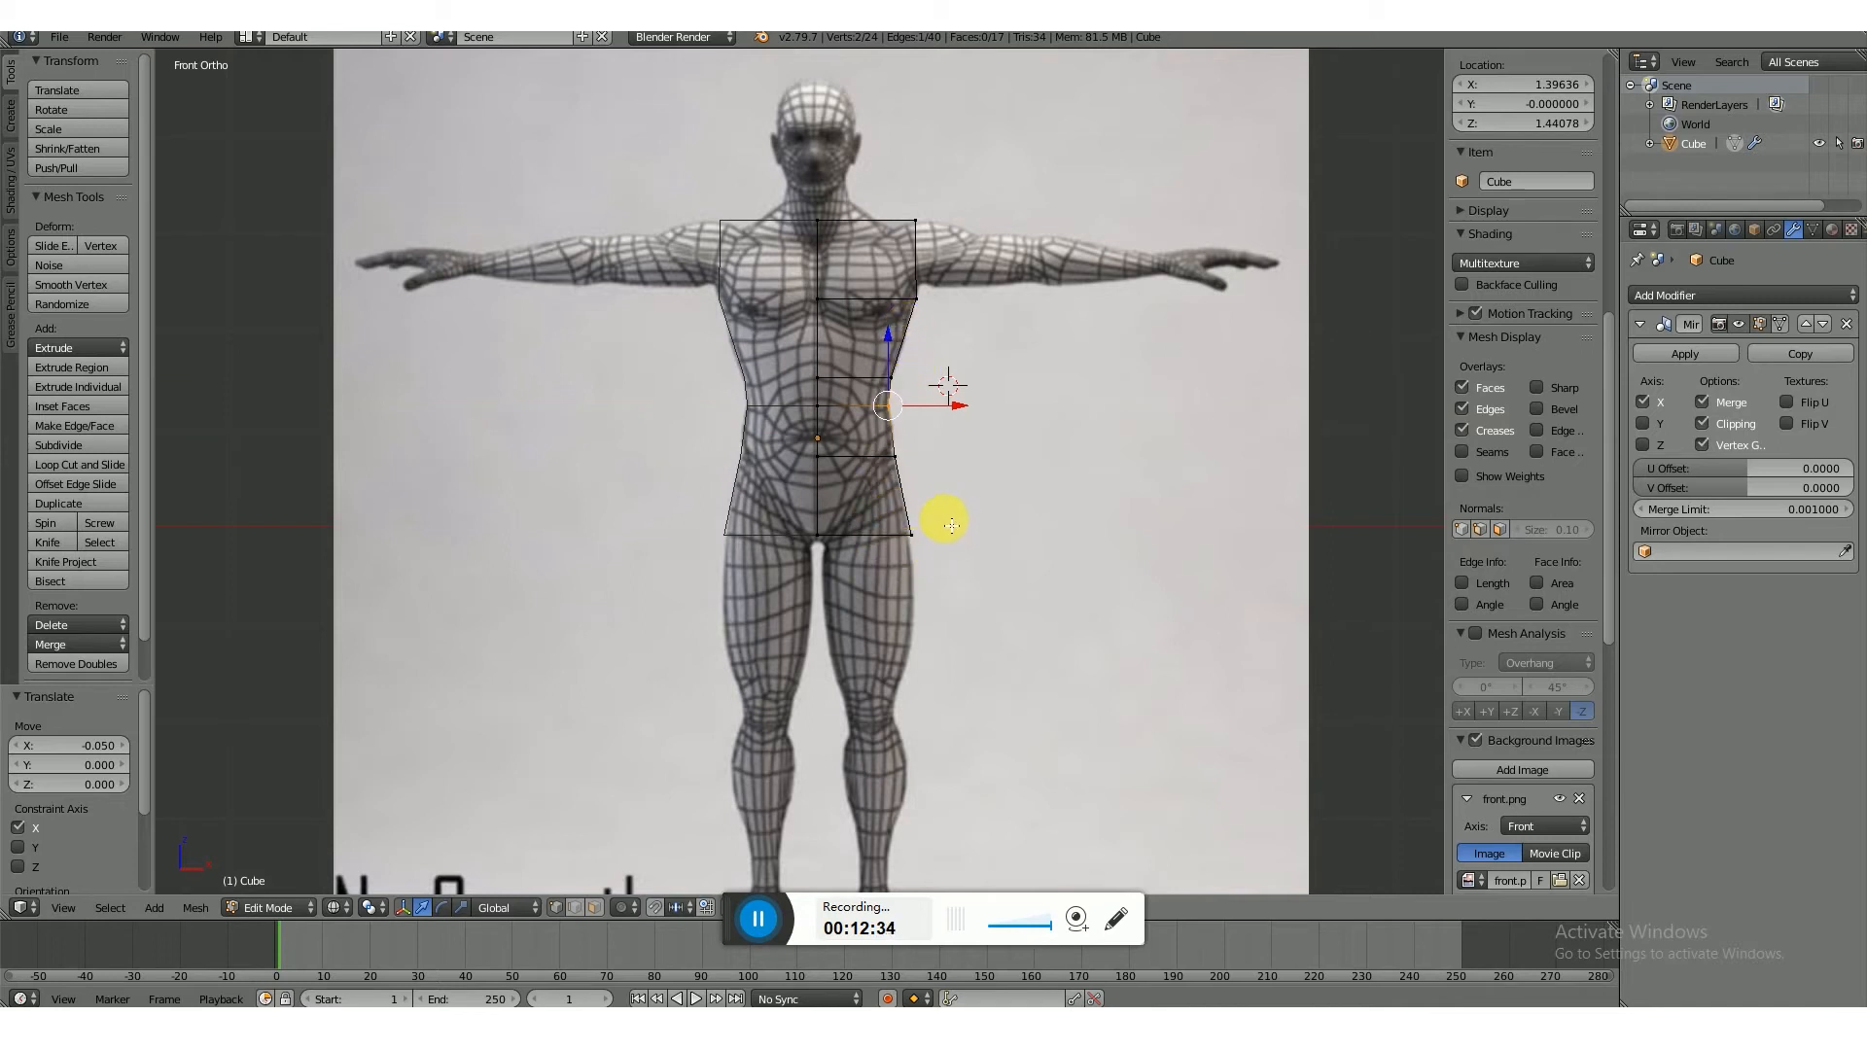
- In right side view, move the back vertices of the new waist loop about -0.080 along Y to the lower back
{"action": "key", "text": "KP_3"}
{"action": "right_click", "coordinate": [863, 408]}
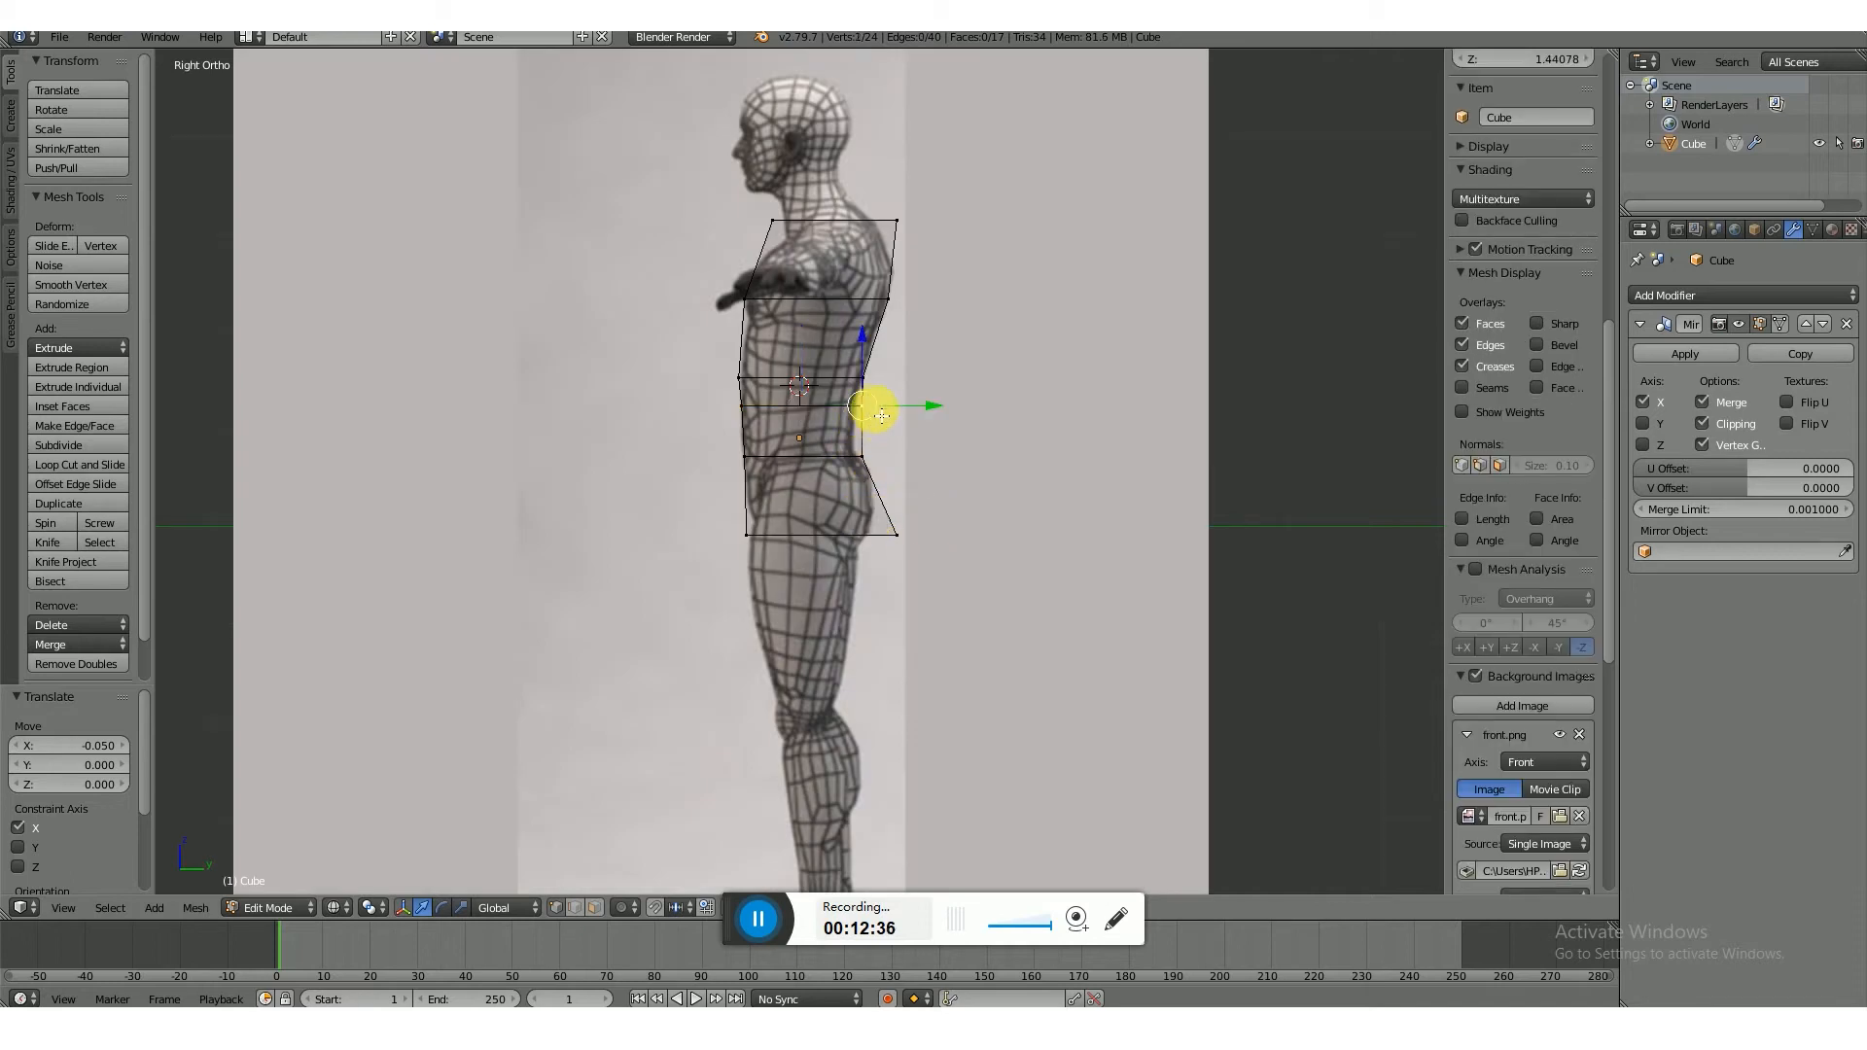
{"action": "key", "text": "b"}
{"action": "left_click_drag", "start_coordinate": [895, 380], "coordinate": [925, 409]}
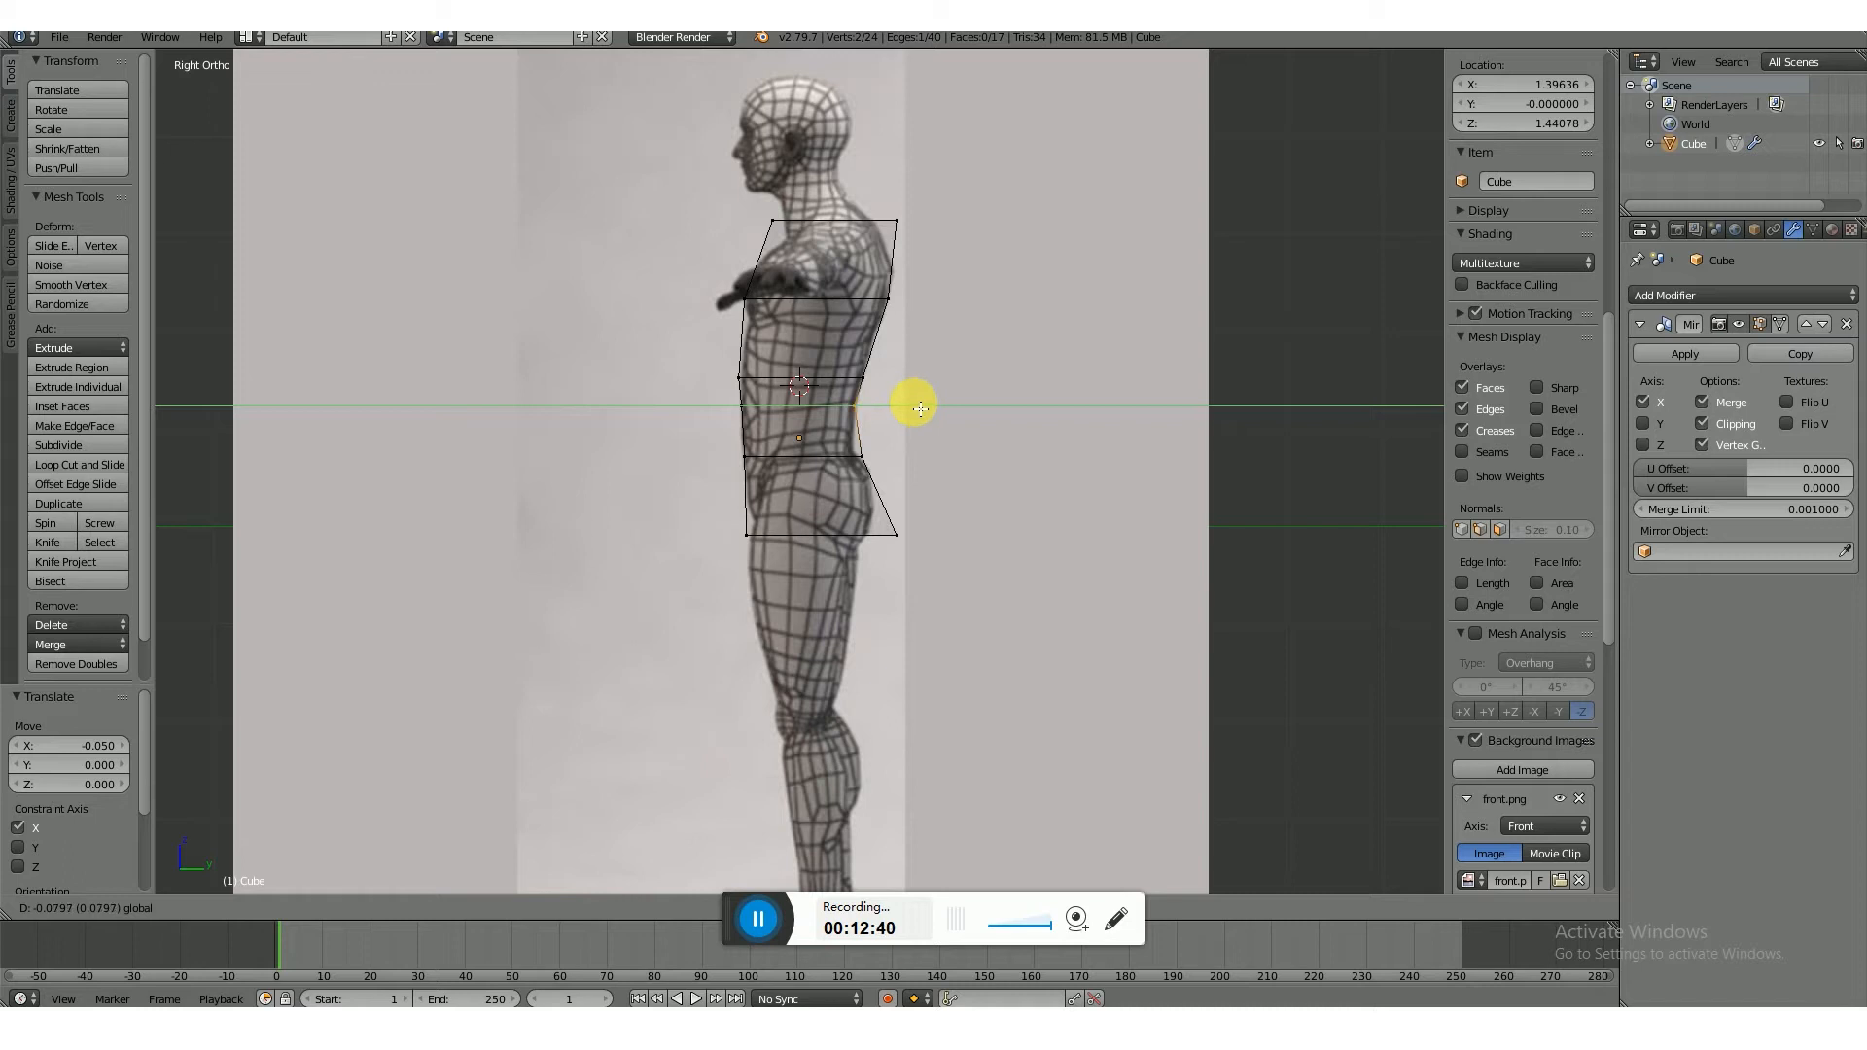
{"action": "left_click", "coordinate": [920, 408]}
- Add a loop cut just above the lowest of the original cut loops and move its back vertices about -0.080 along Y
{"action": "key", "text": "ctrl+r"}
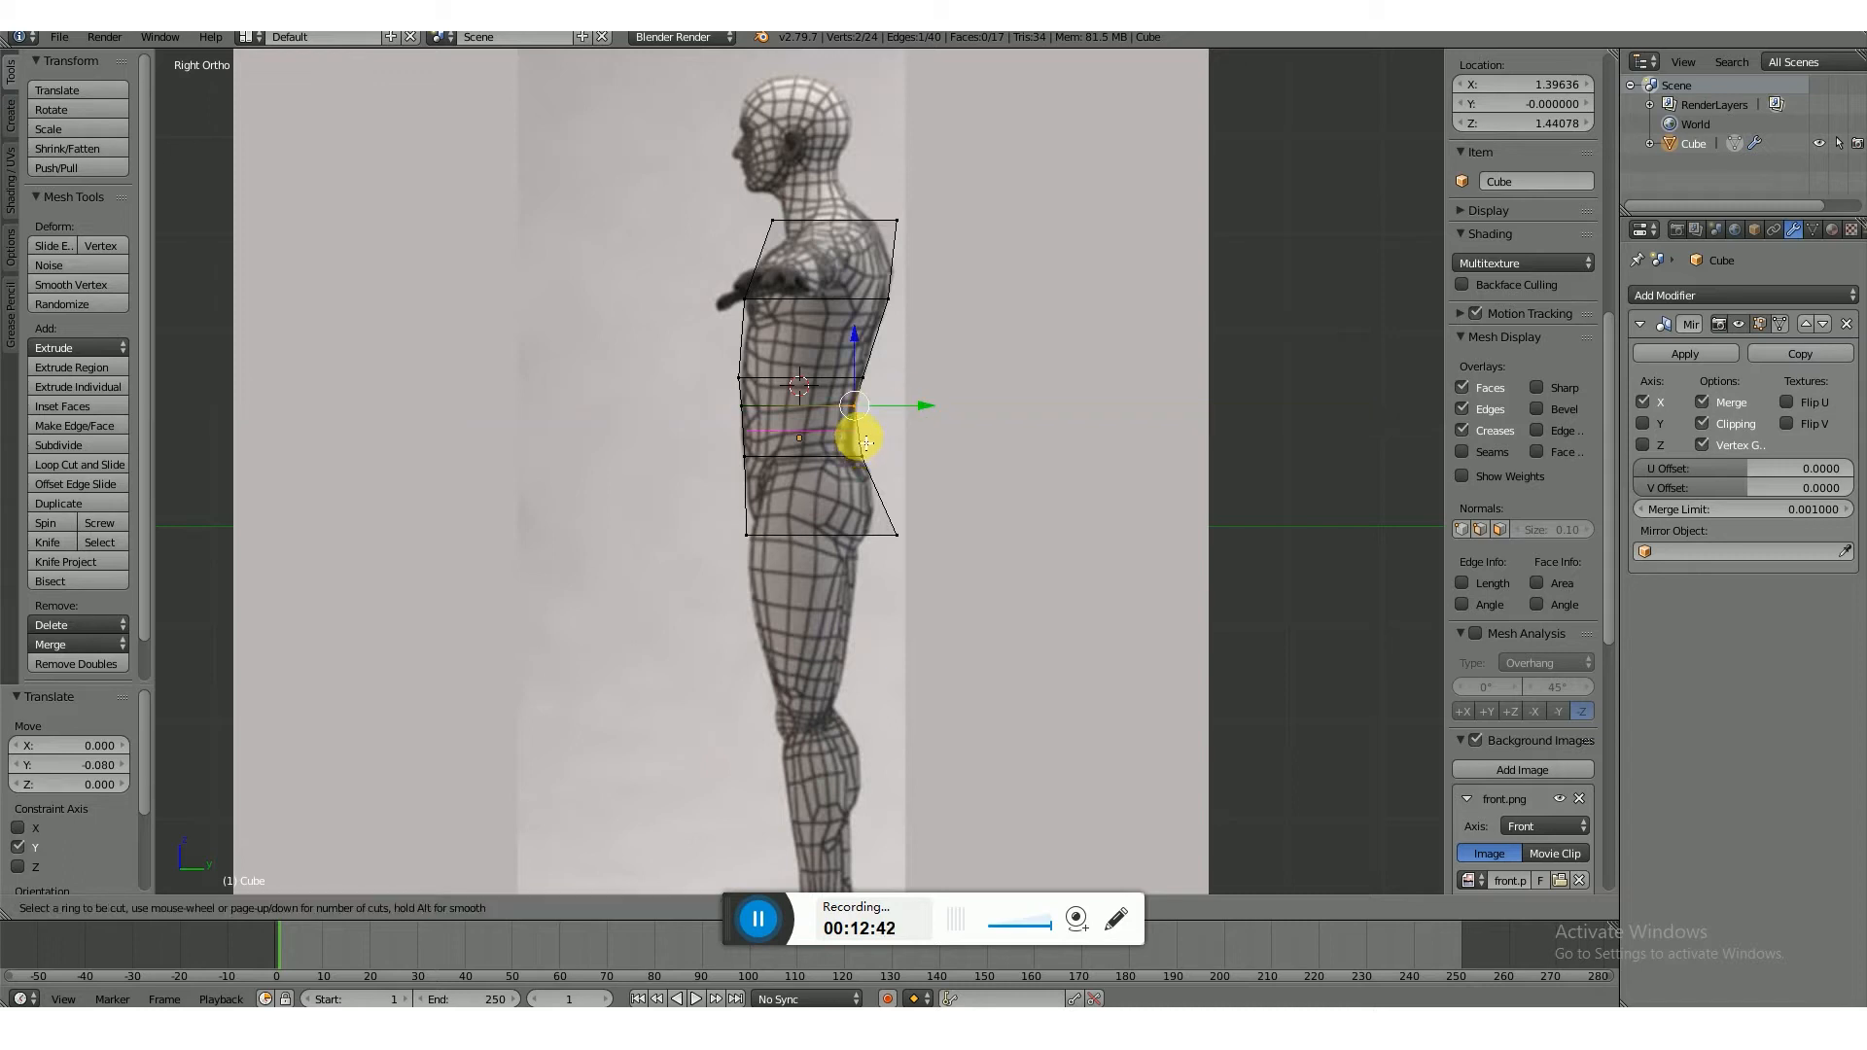
{"action": "left_click", "coordinate": [866, 445]}
{"action": "left_click", "coordinate": [868, 458]}
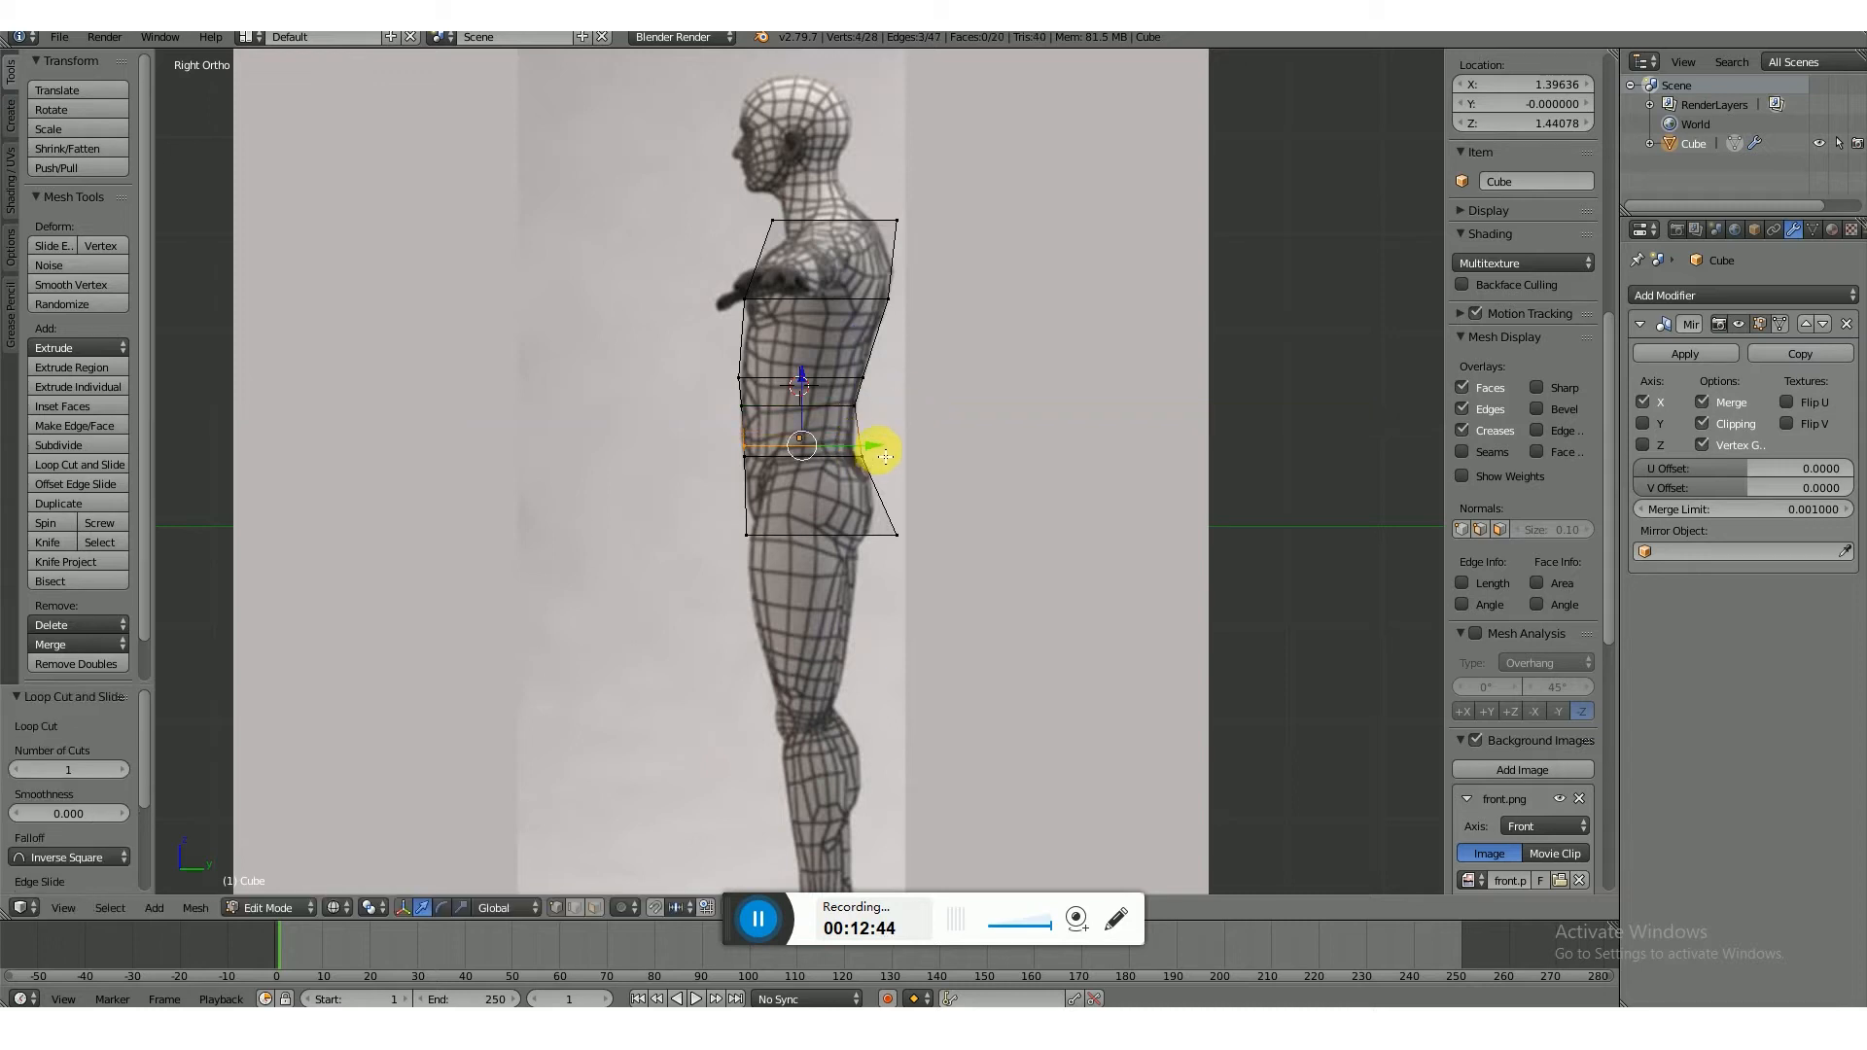
{"action": "right_click", "coordinate": [858, 444]}
{"action": "left_click_drag", "start_coordinate": [897, 424], "coordinate": [864, 455]}
{"action": "key", "text": "g"}
{"action": "key", "text": "y"}
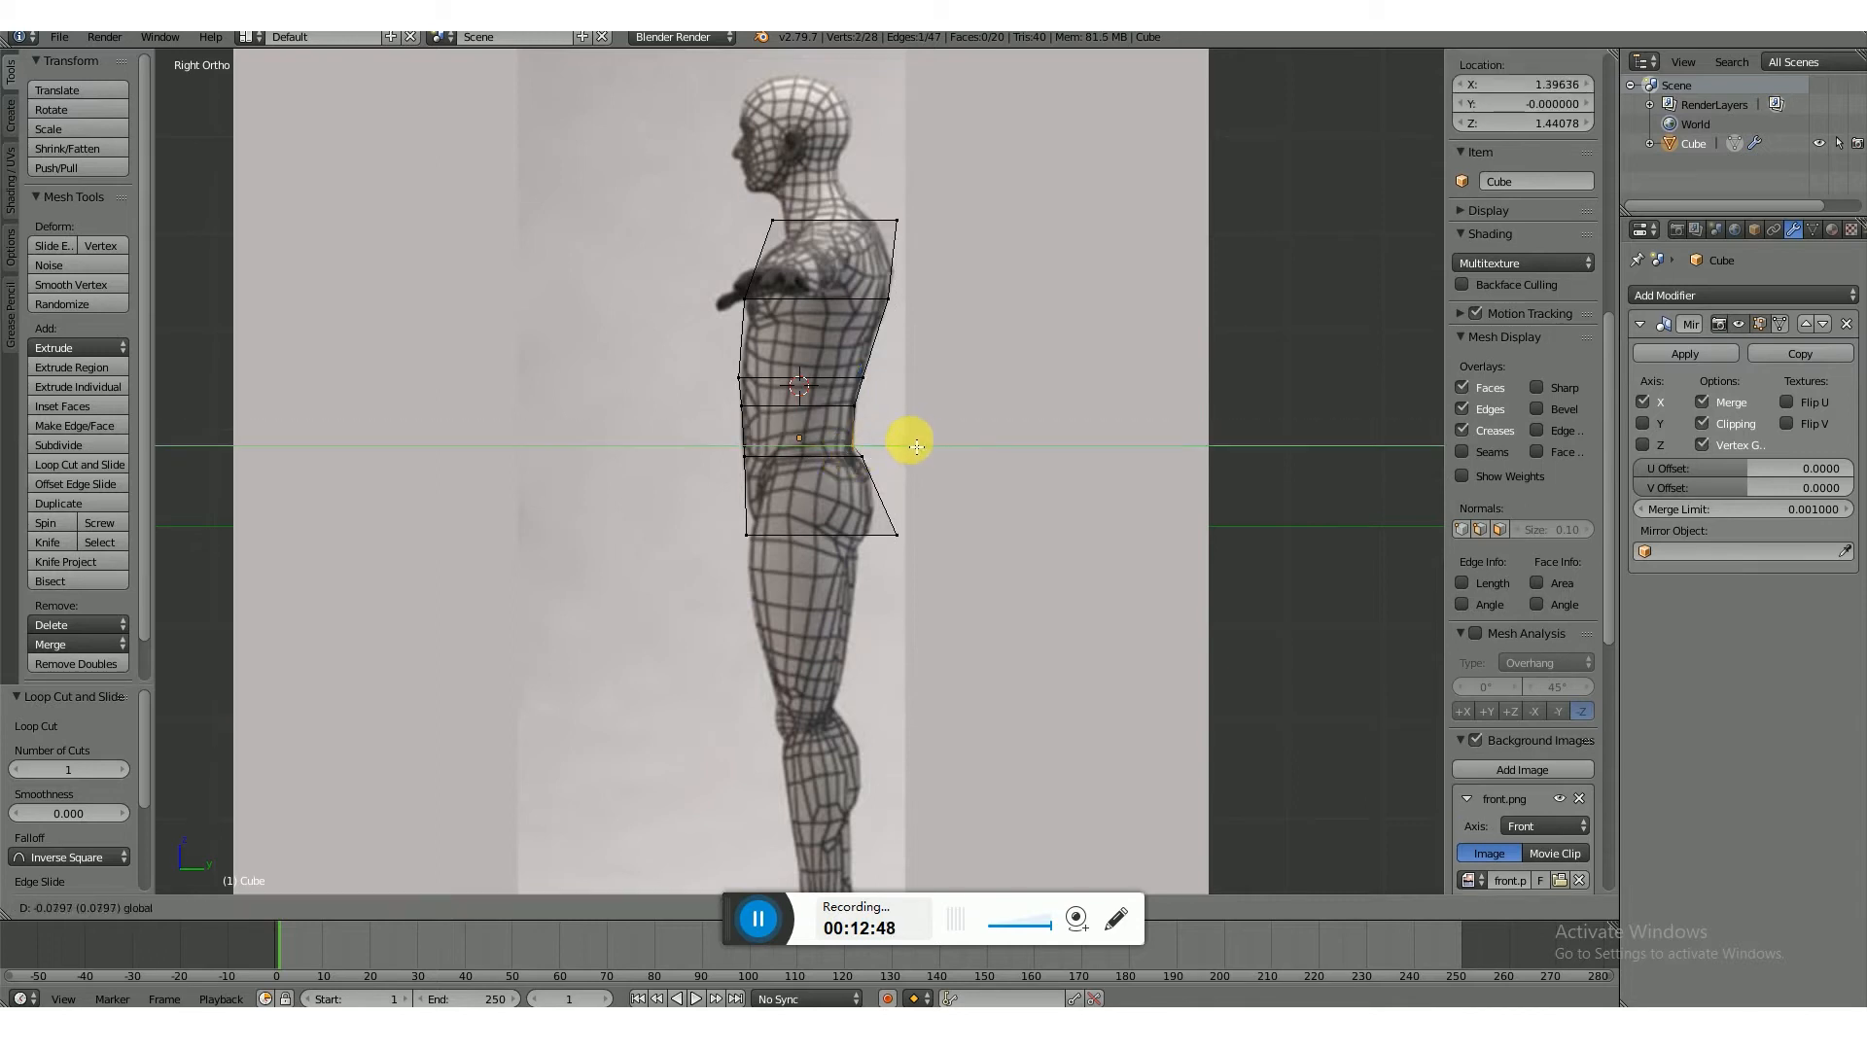
{"action": "left_click", "coordinate": [900, 450]}
- Add a centred loop cut across the hips, between the lowest cut loop and the mesh's bottom edge
{"action": "right_click", "coordinate": [869, 466]}
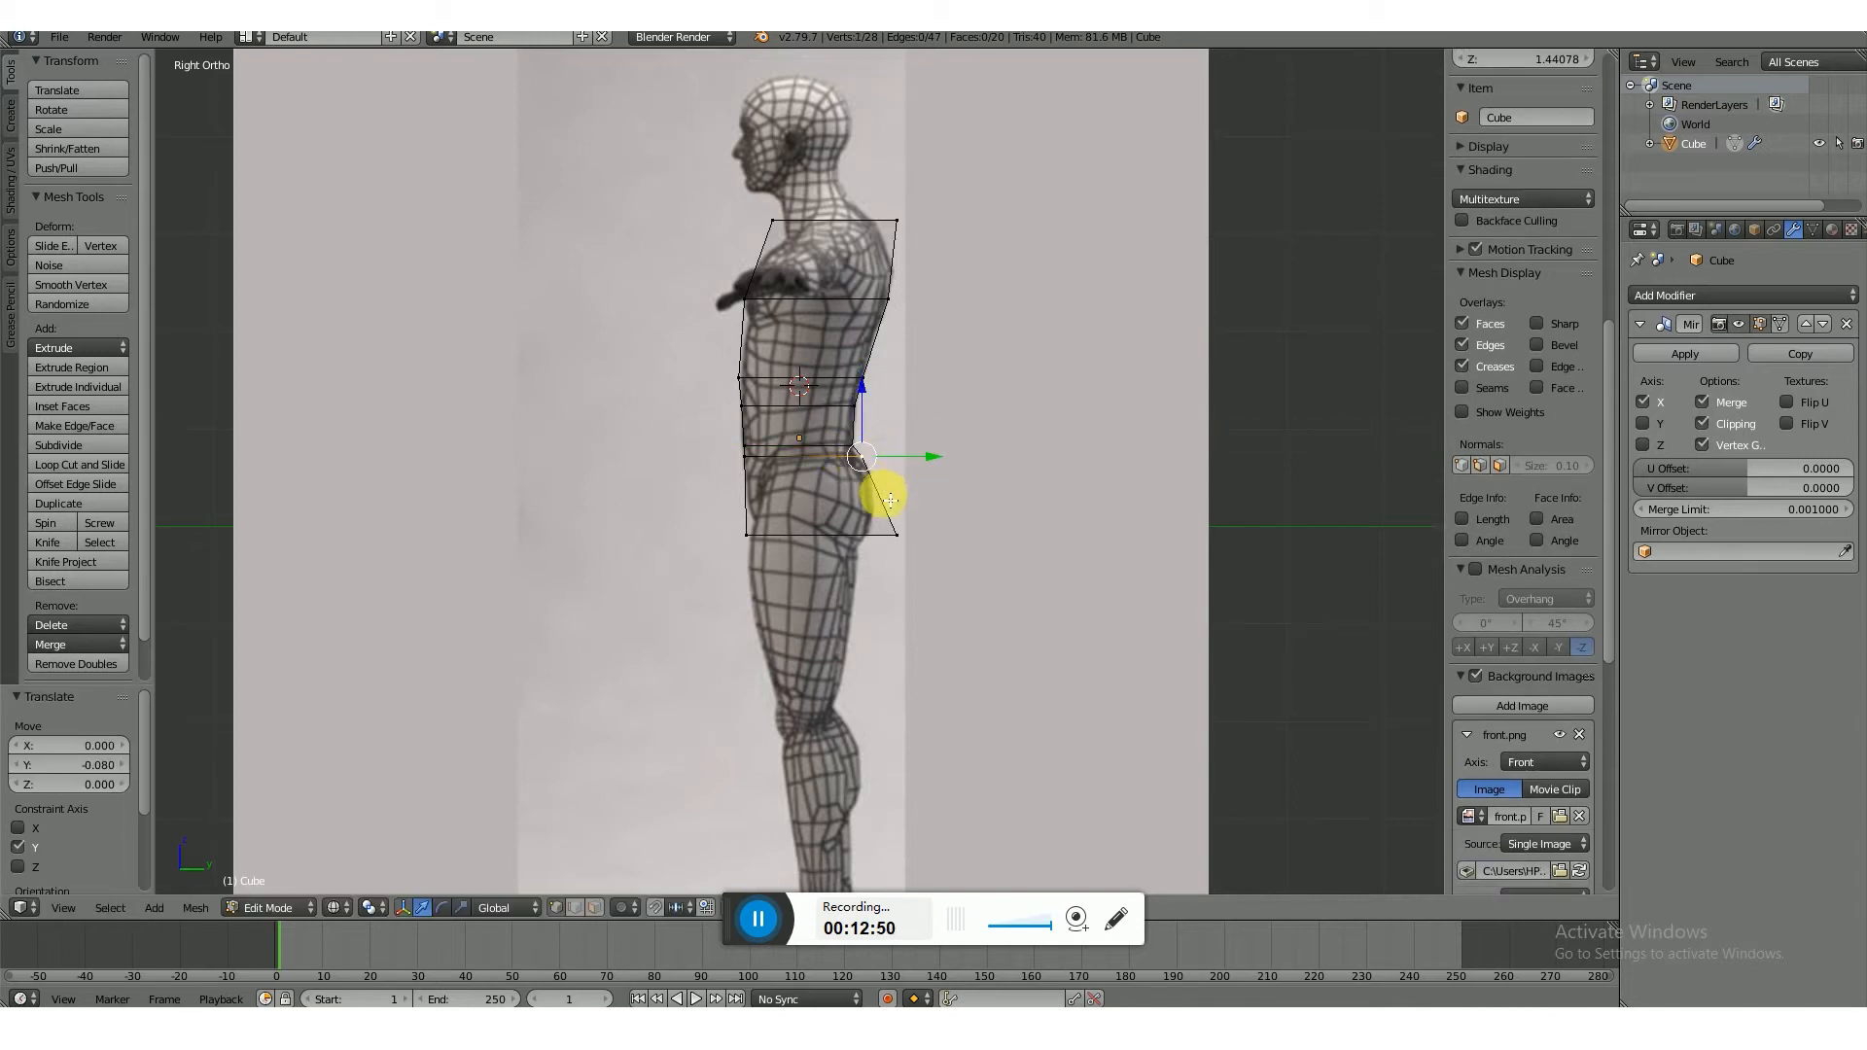
{"action": "key", "text": "ctrl+r"}
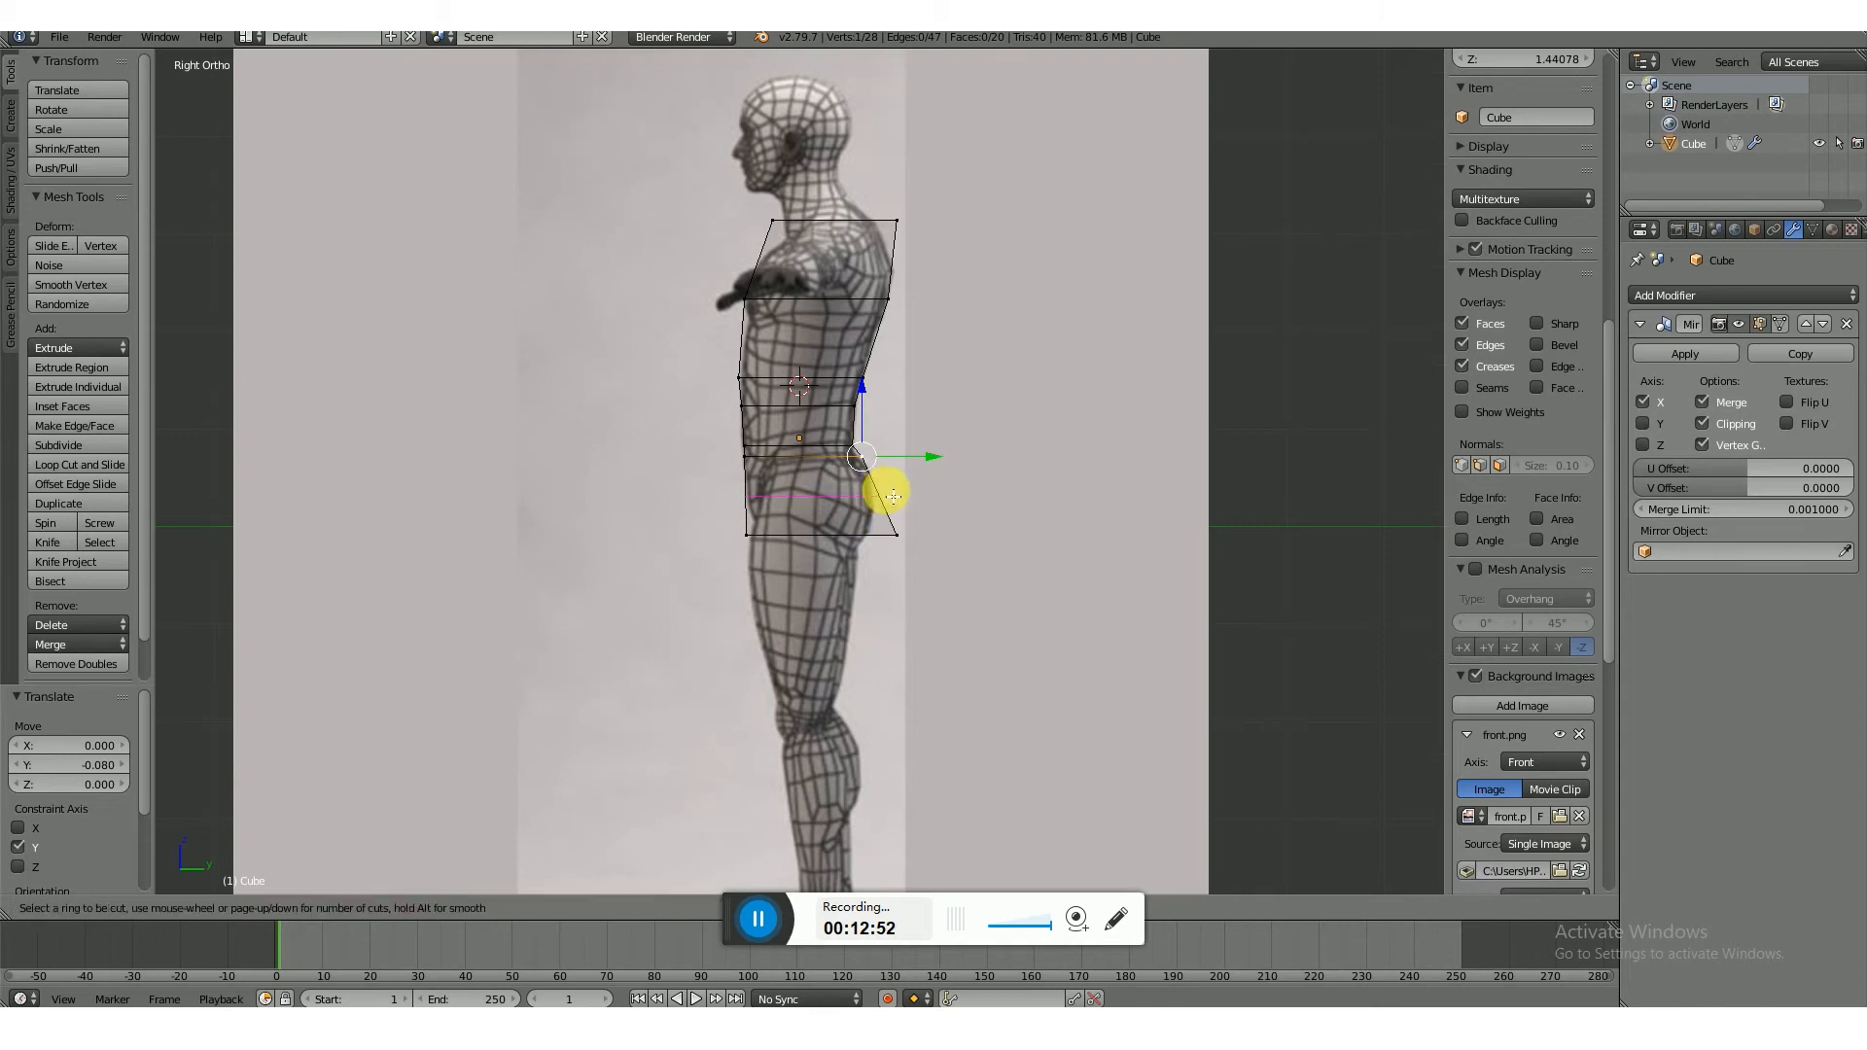
{"action": "left_click", "coordinate": [893, 496]}
{"action": "right_click", "coordinate": [893, 496]}
- Move the back vertices of the hip loop along Y onto the buttocks outline, and the bottom edge's back vertices about -0.289 along Y
{"action": "right_click", "coordinate": [885, 500]}
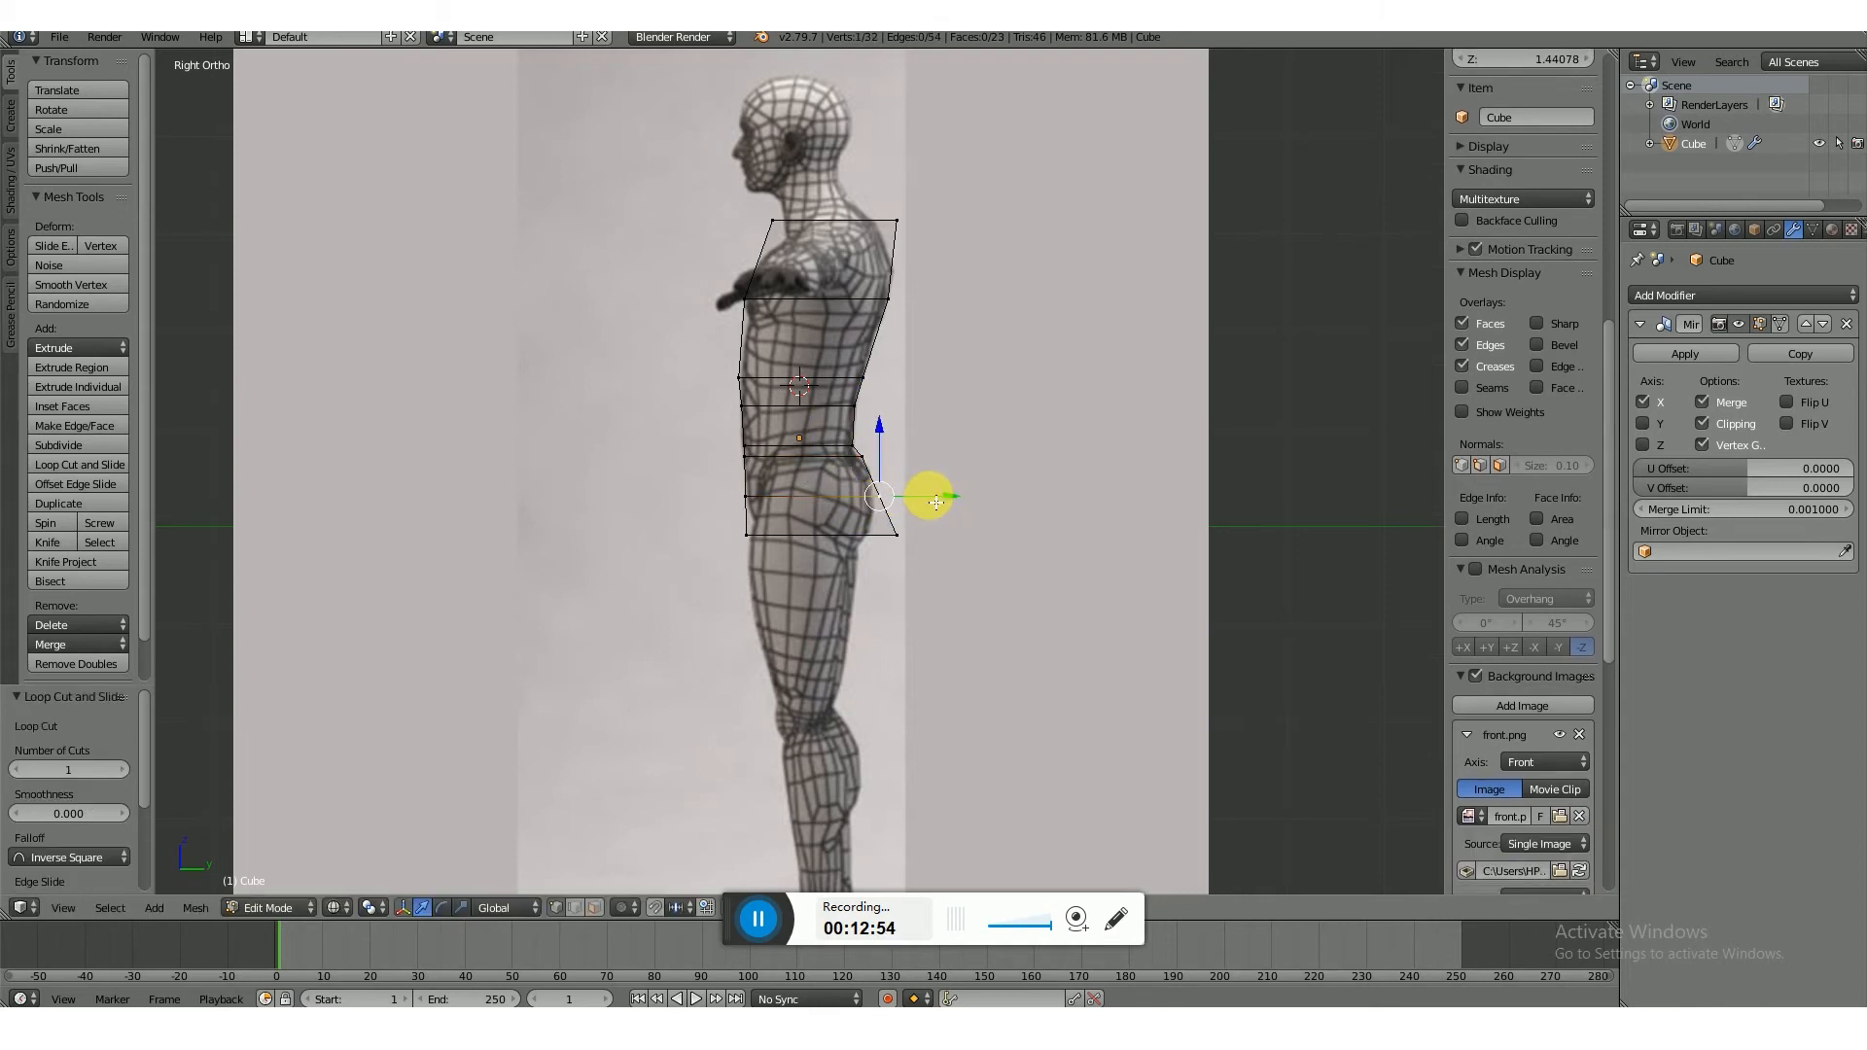
{"action": "key", "text": "b"}
{"action": "left_click_drag", "start_coordinate": [922, 481], "coordinate": [924, 538]}
{"action": "right_click", "coordinate": [899, 535]}
{"action": "key", "text": "b"}
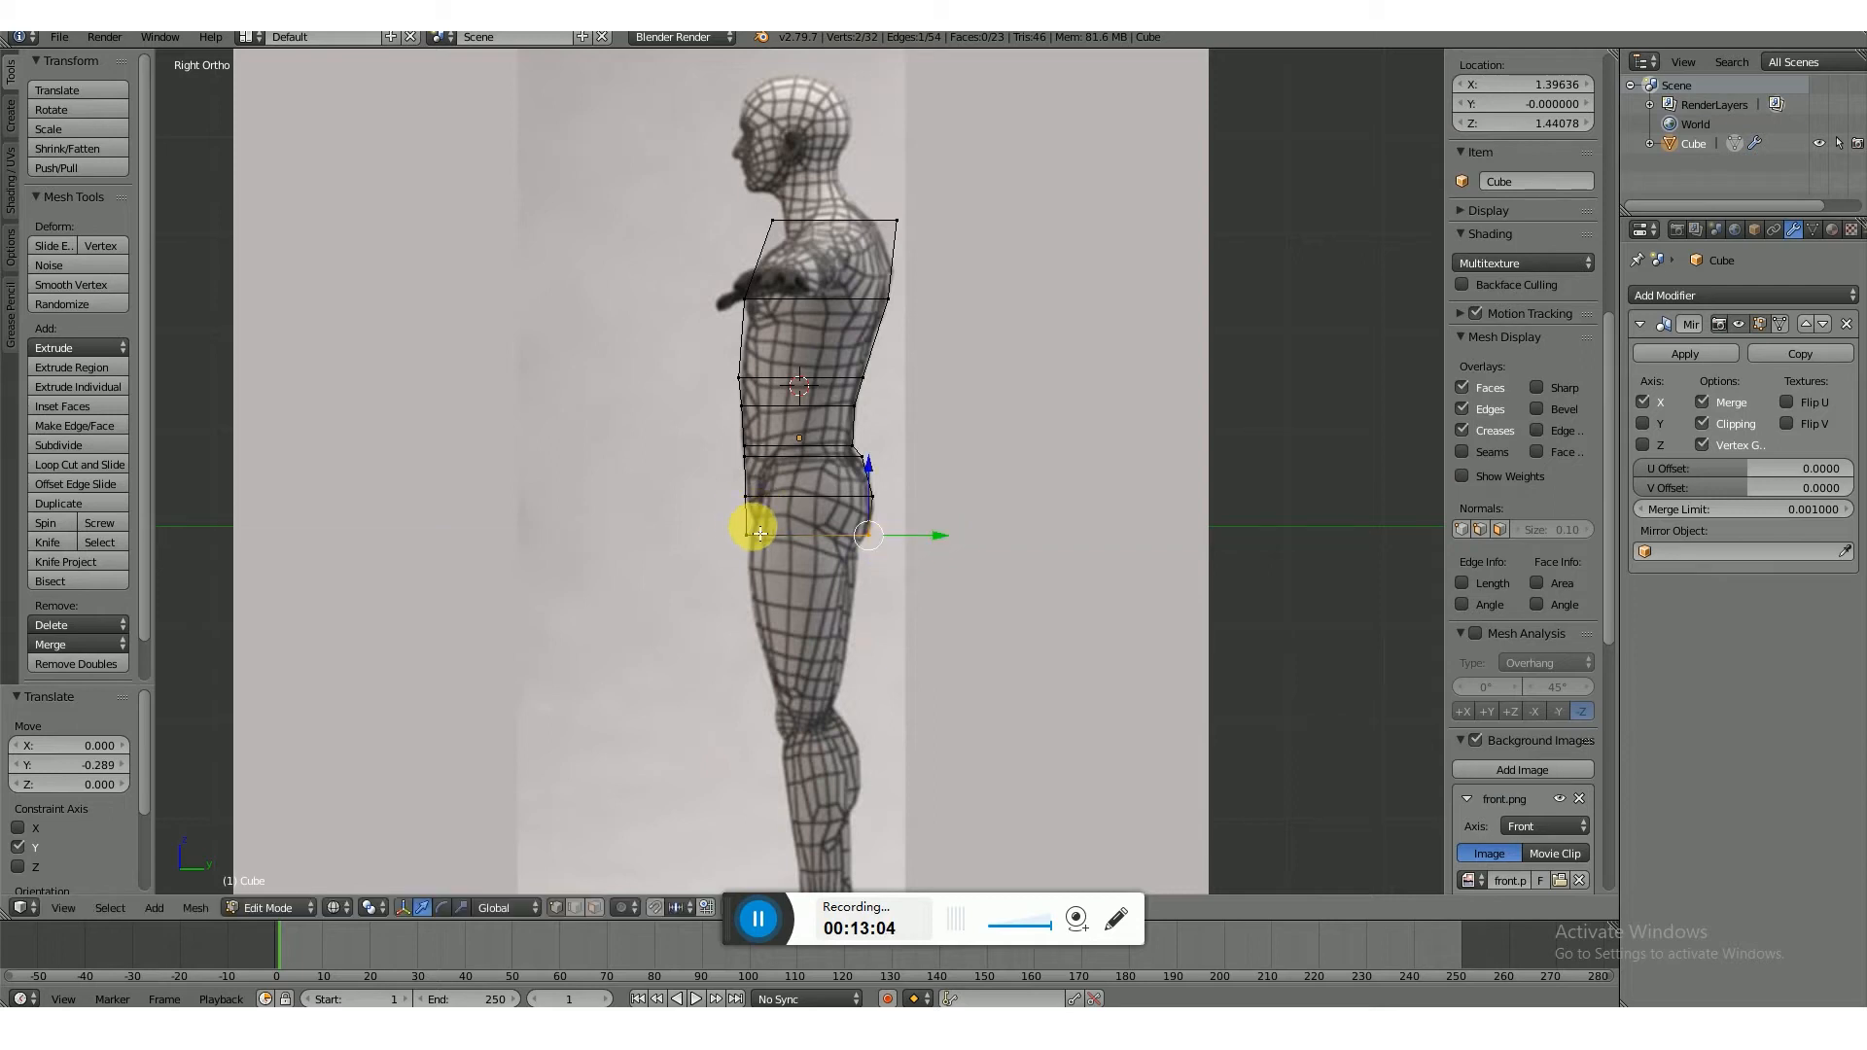
- Add a centred loop cut between the hip loop and the bottom edge, and move its front vertices about 0.050 along Y
{"action": "key", "text": "ctrl+r"}
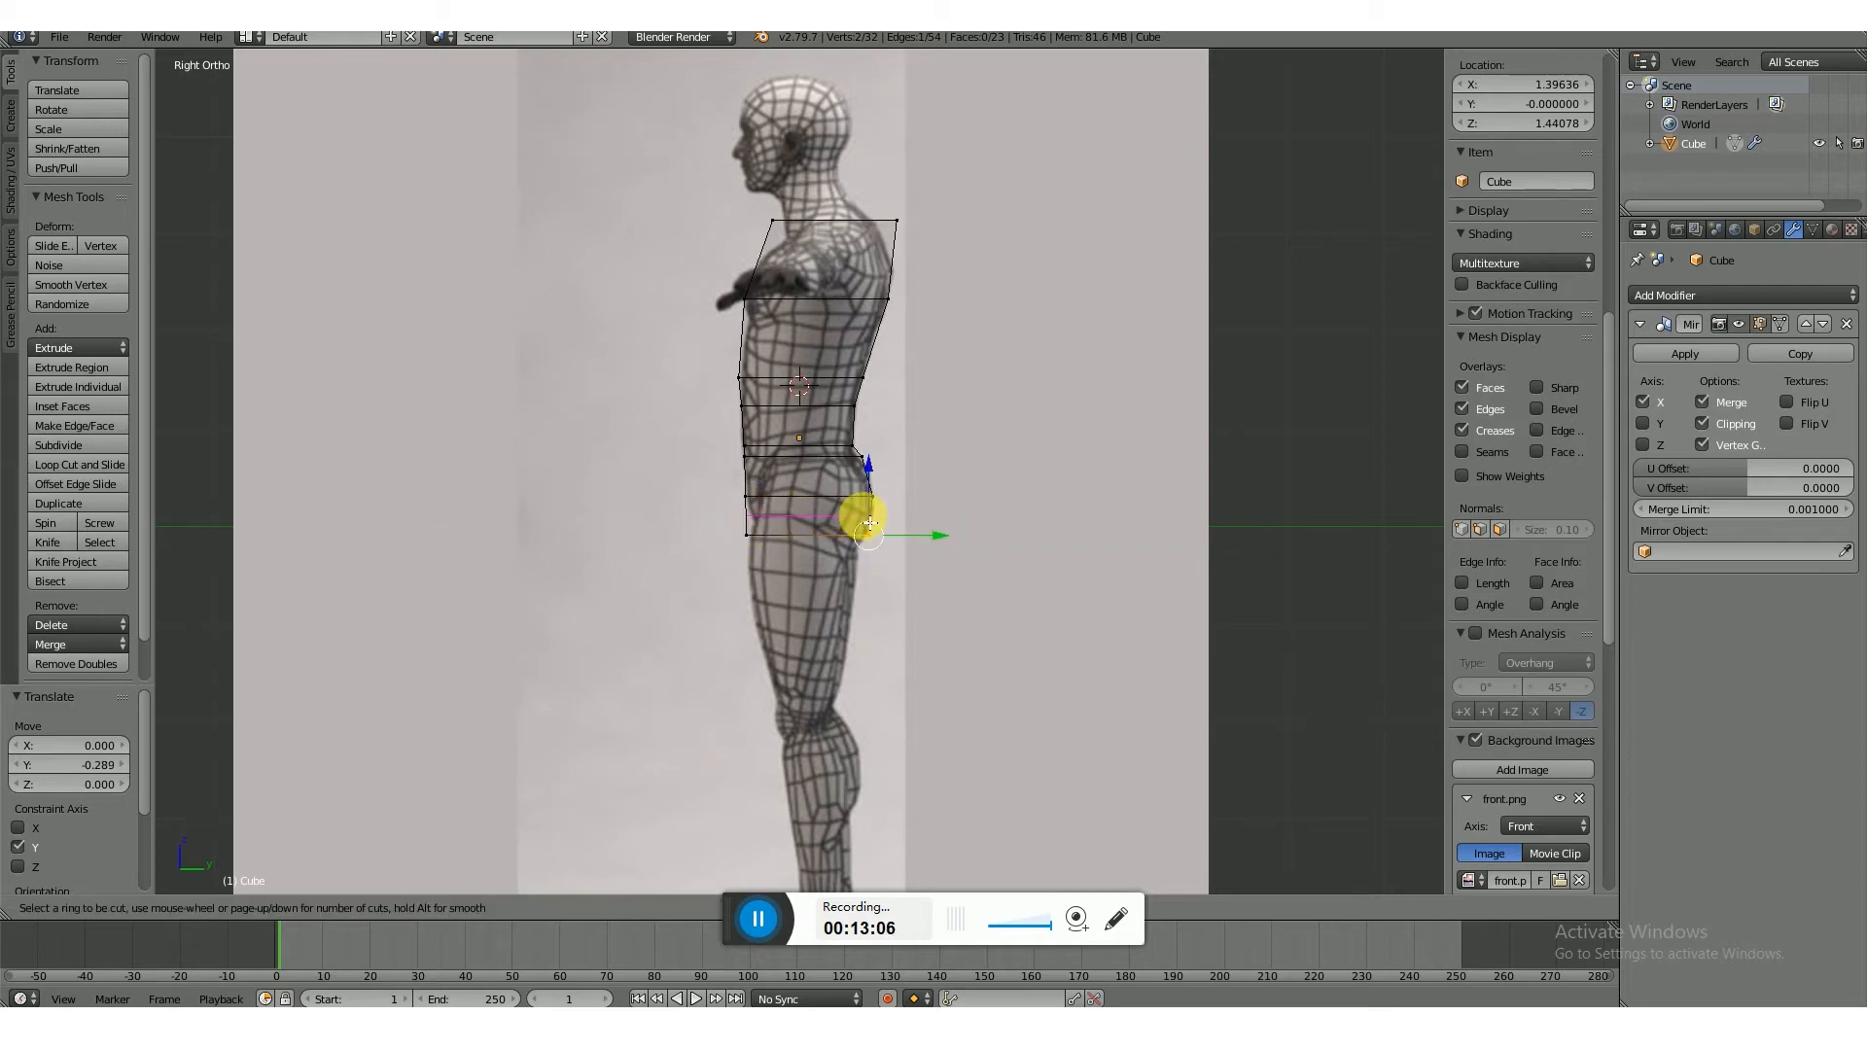
{"action": "left_click", "coordinate": [870, 524]}
{"action": "right_click", "coordinate": [870, 523]}
{"action": "right_click", "coordinate": [758, 524]}
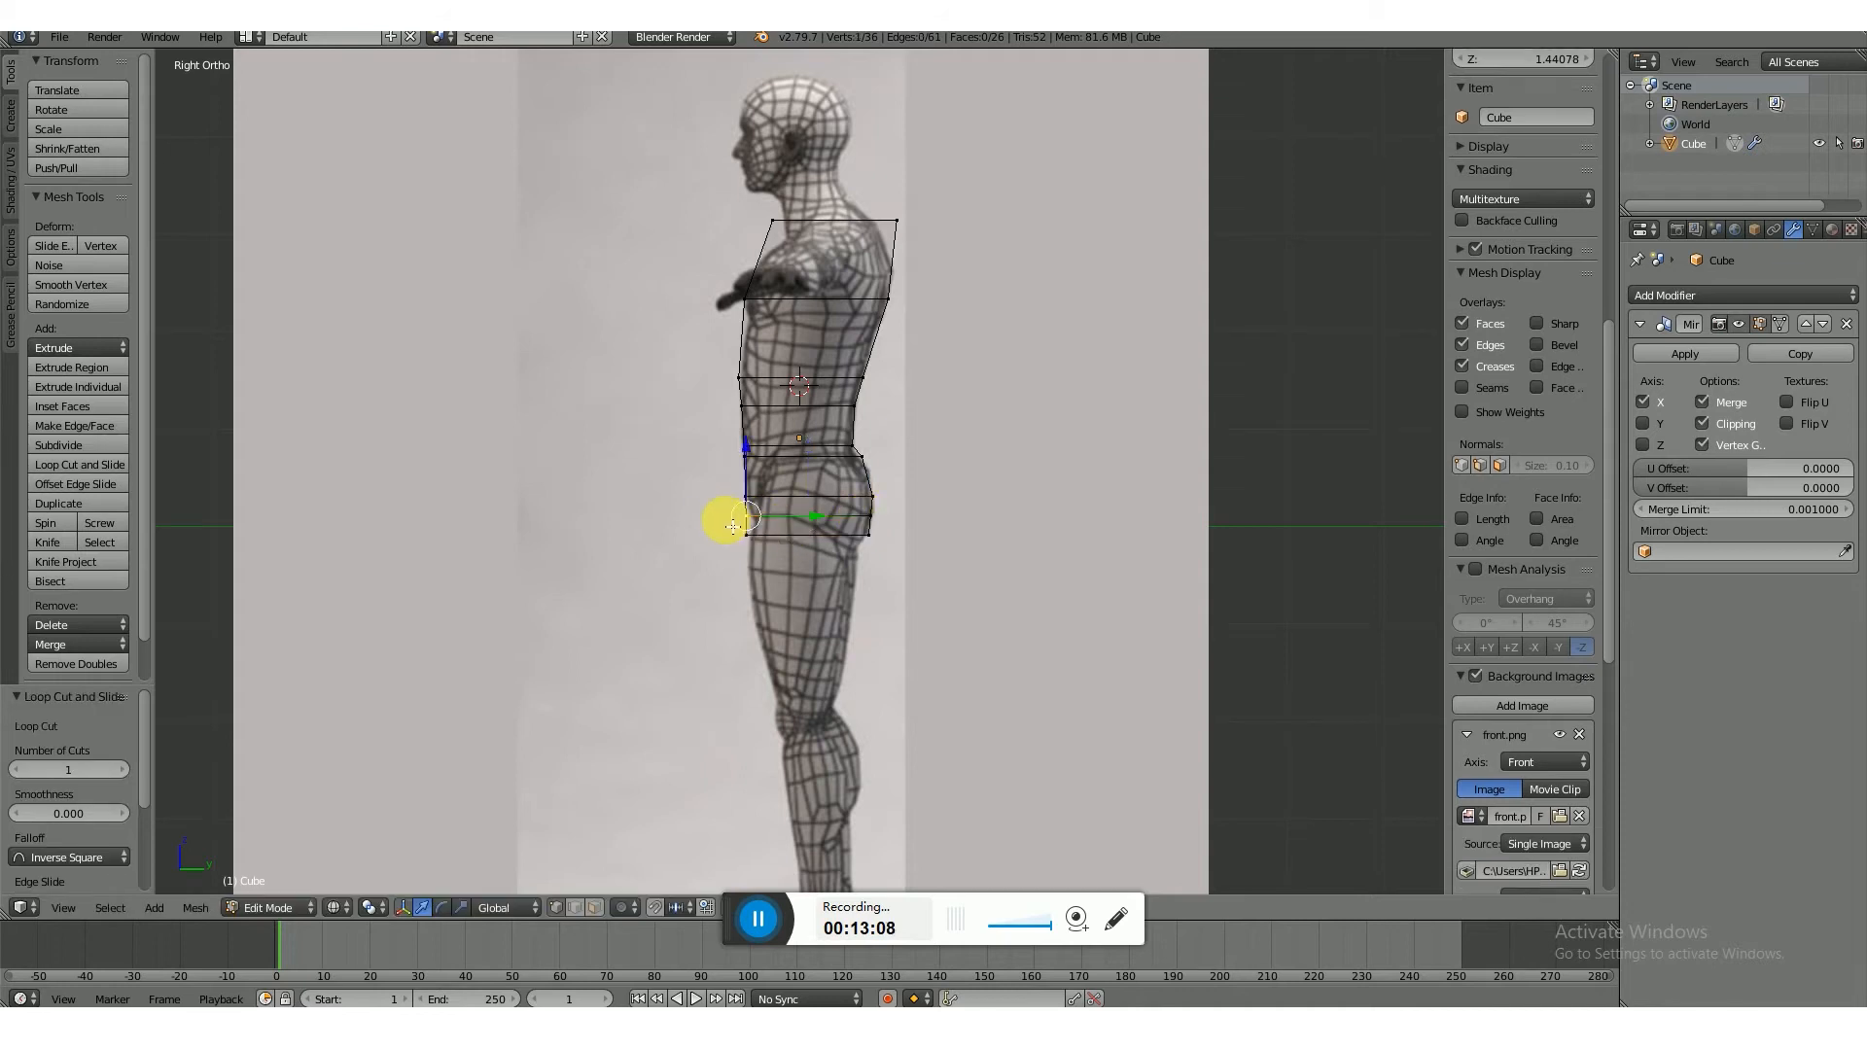
{"action": "right_click", "coordinate": [754, 521], "text": "shift"}
{"action": "left_click_drag", "start_coordinate": [784, 528], "coordinate": [794, 524]}
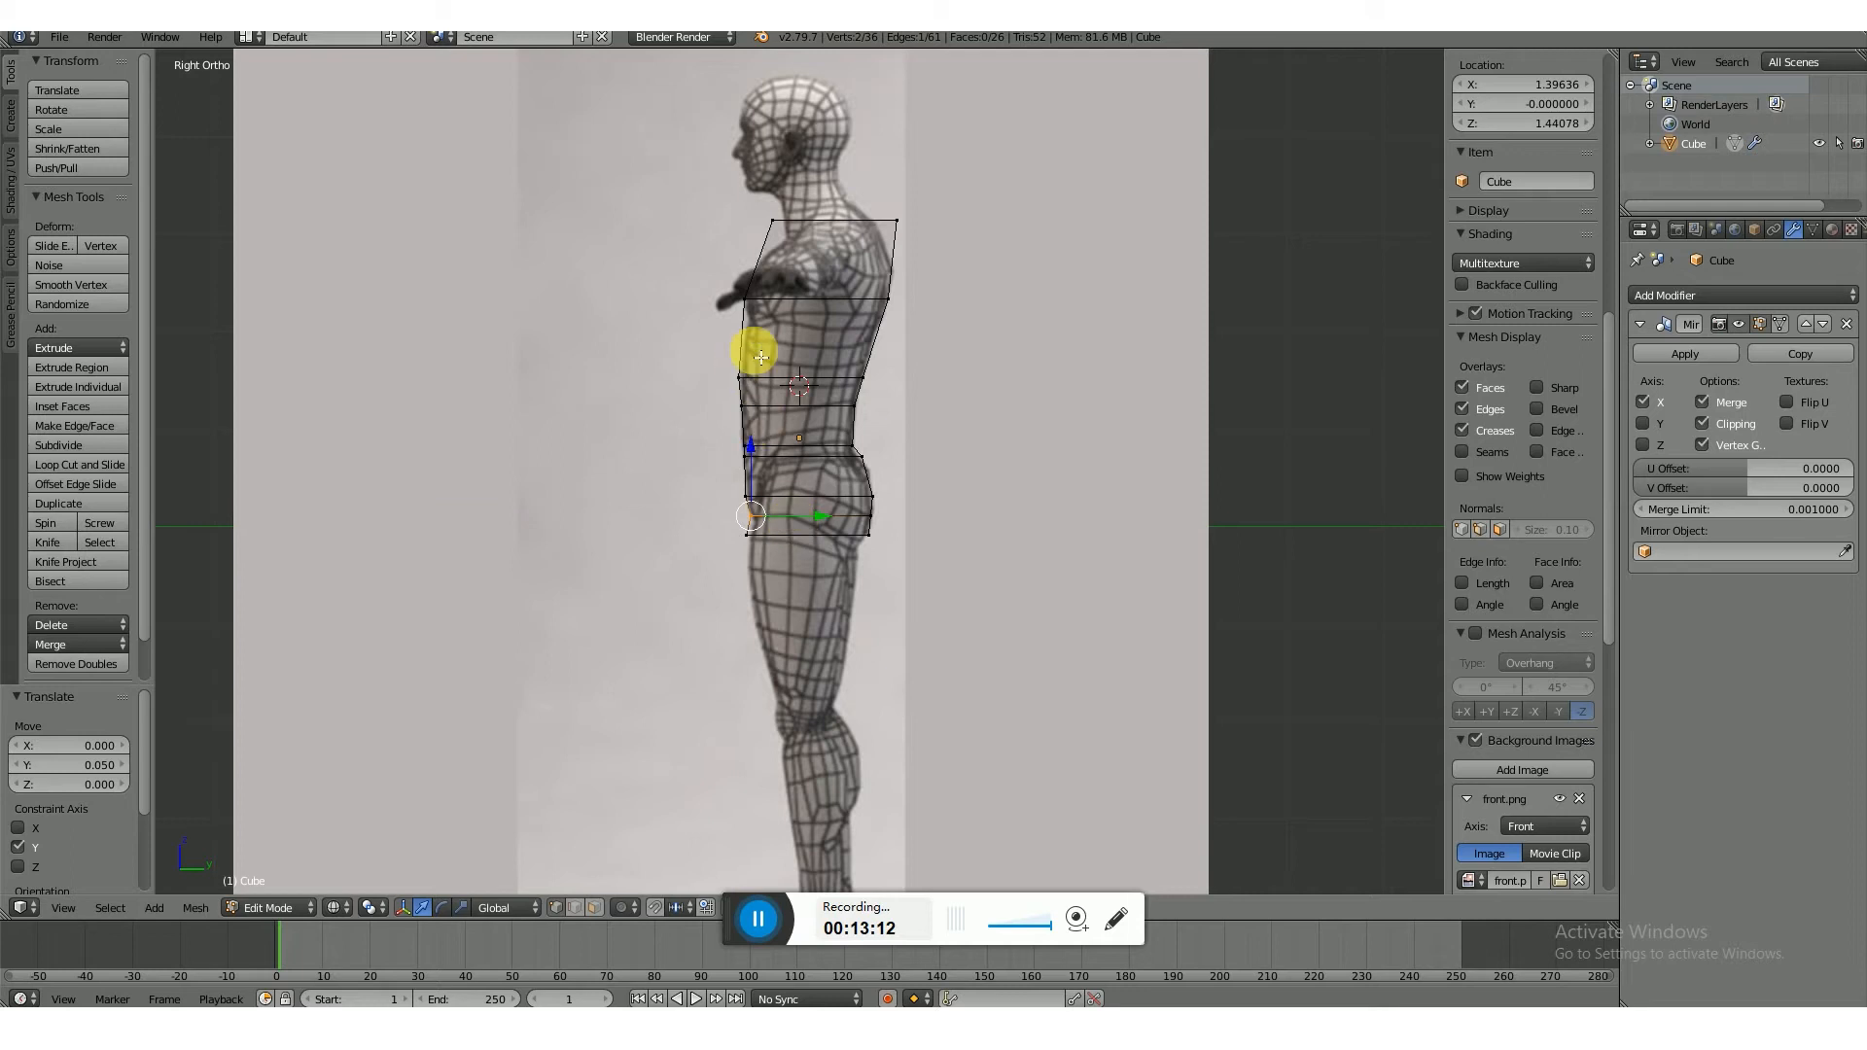
- Add a loop cut just below the chest loop at armpit height and move its front vertices about 0.040 along Y
{"action": "key", "text": "ctrl+r"}
{"action": "left_click", "coordinate": [875, 326]}
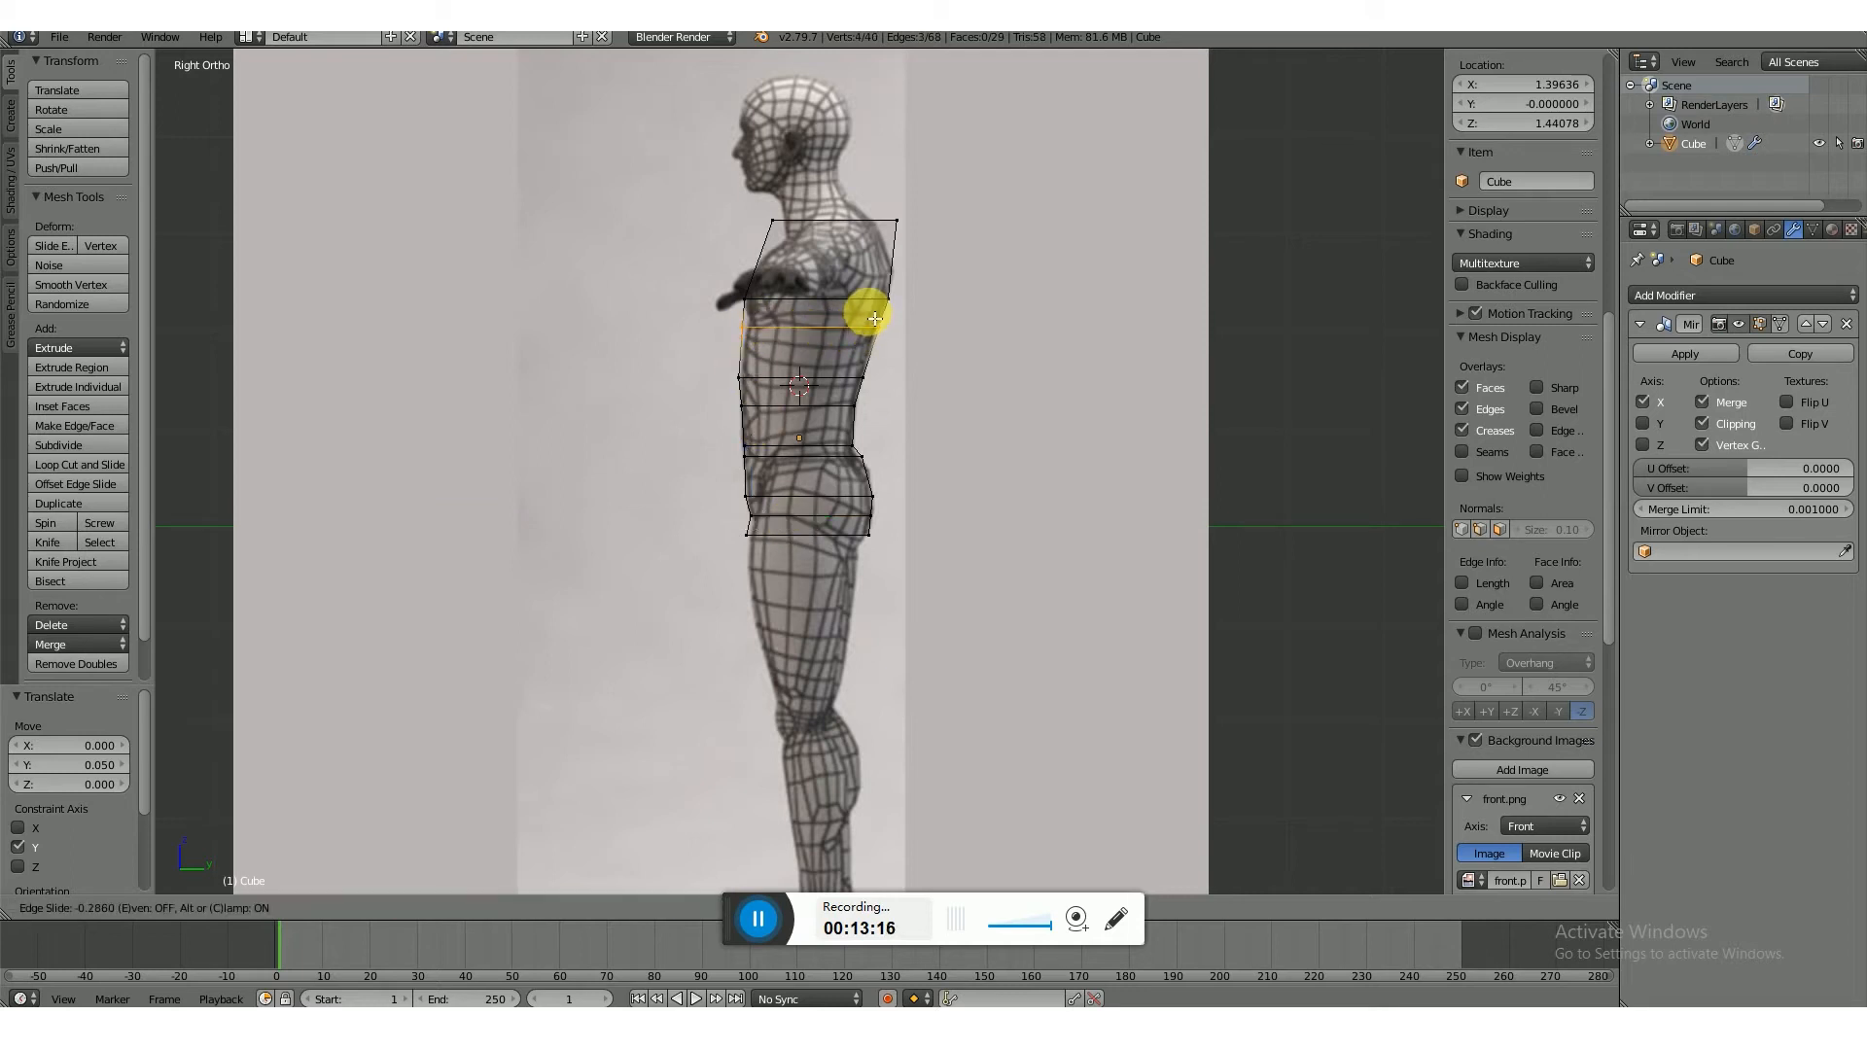
{"action": "left_click", "coordinate": [877, 314]}
{"action": "right_click", "coordinate": [742, 321]}
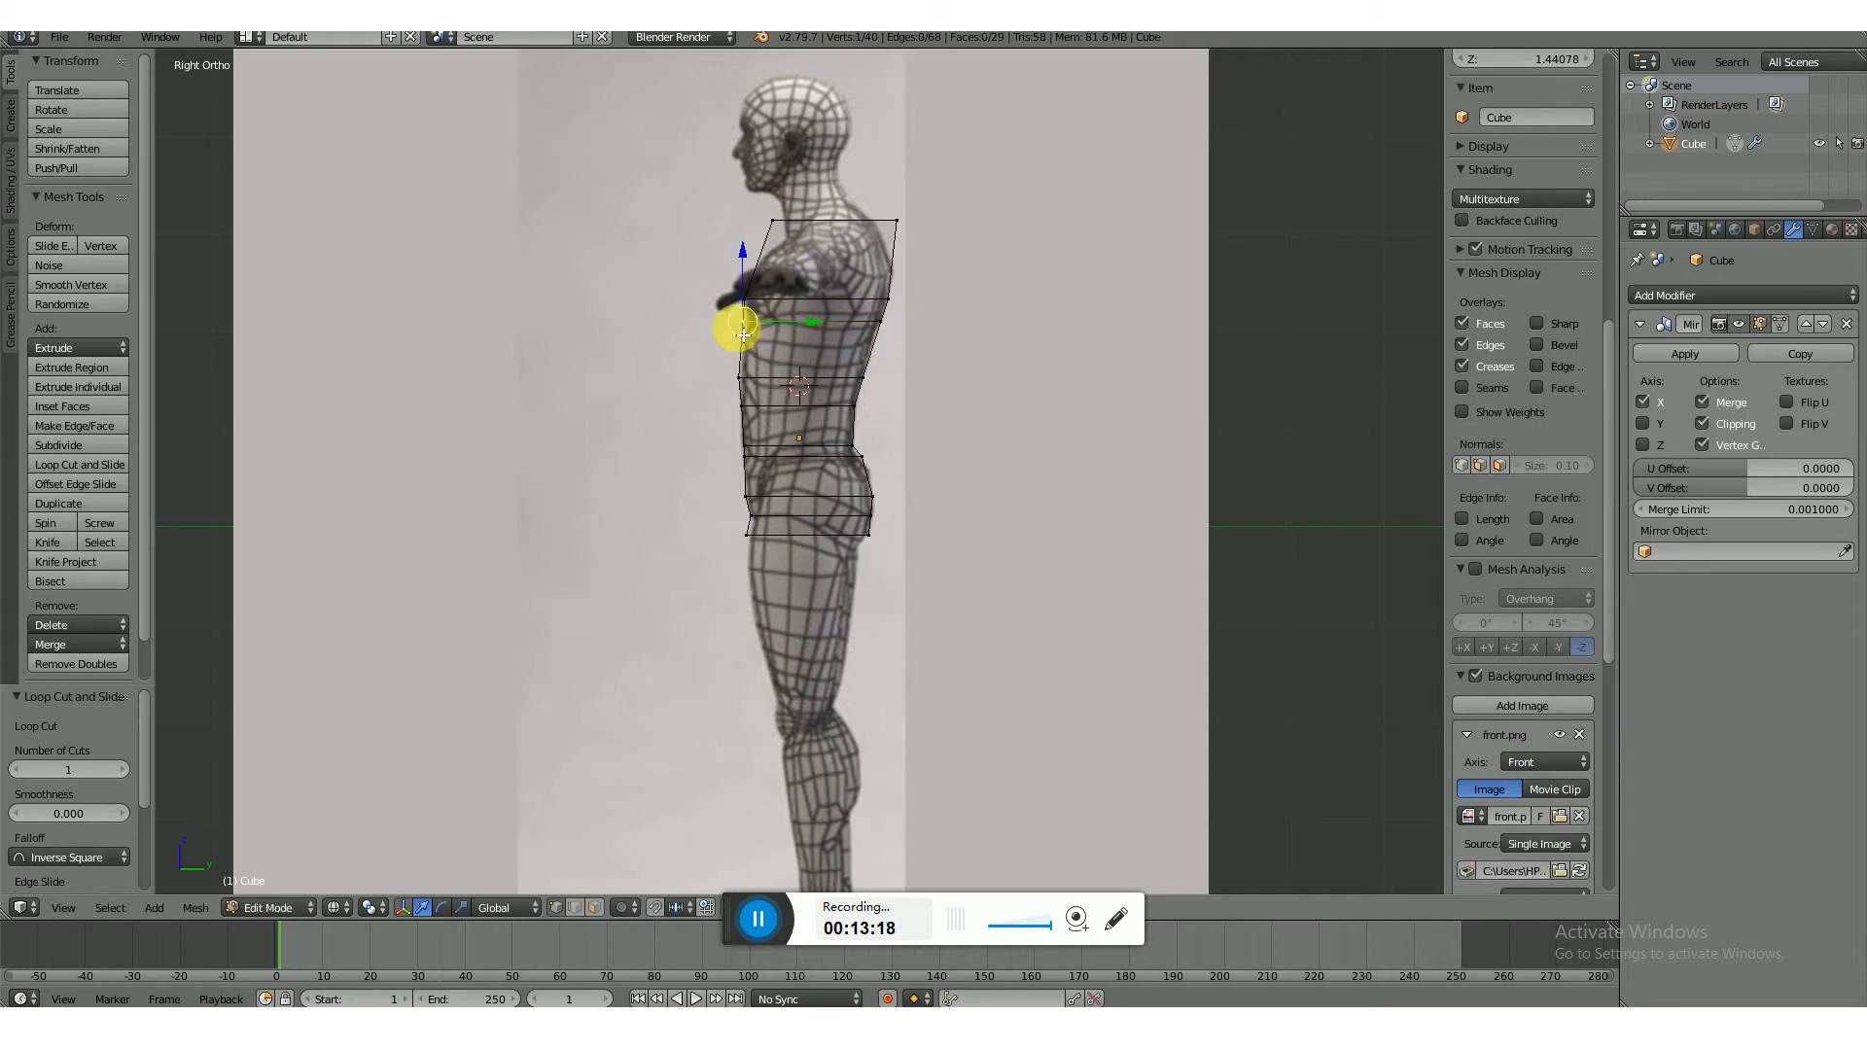
{"action": "key", "text": "b"}
{"action": "left_click_drag", "start_coordinate": [691, 304], "coordinate": [818, 321]}
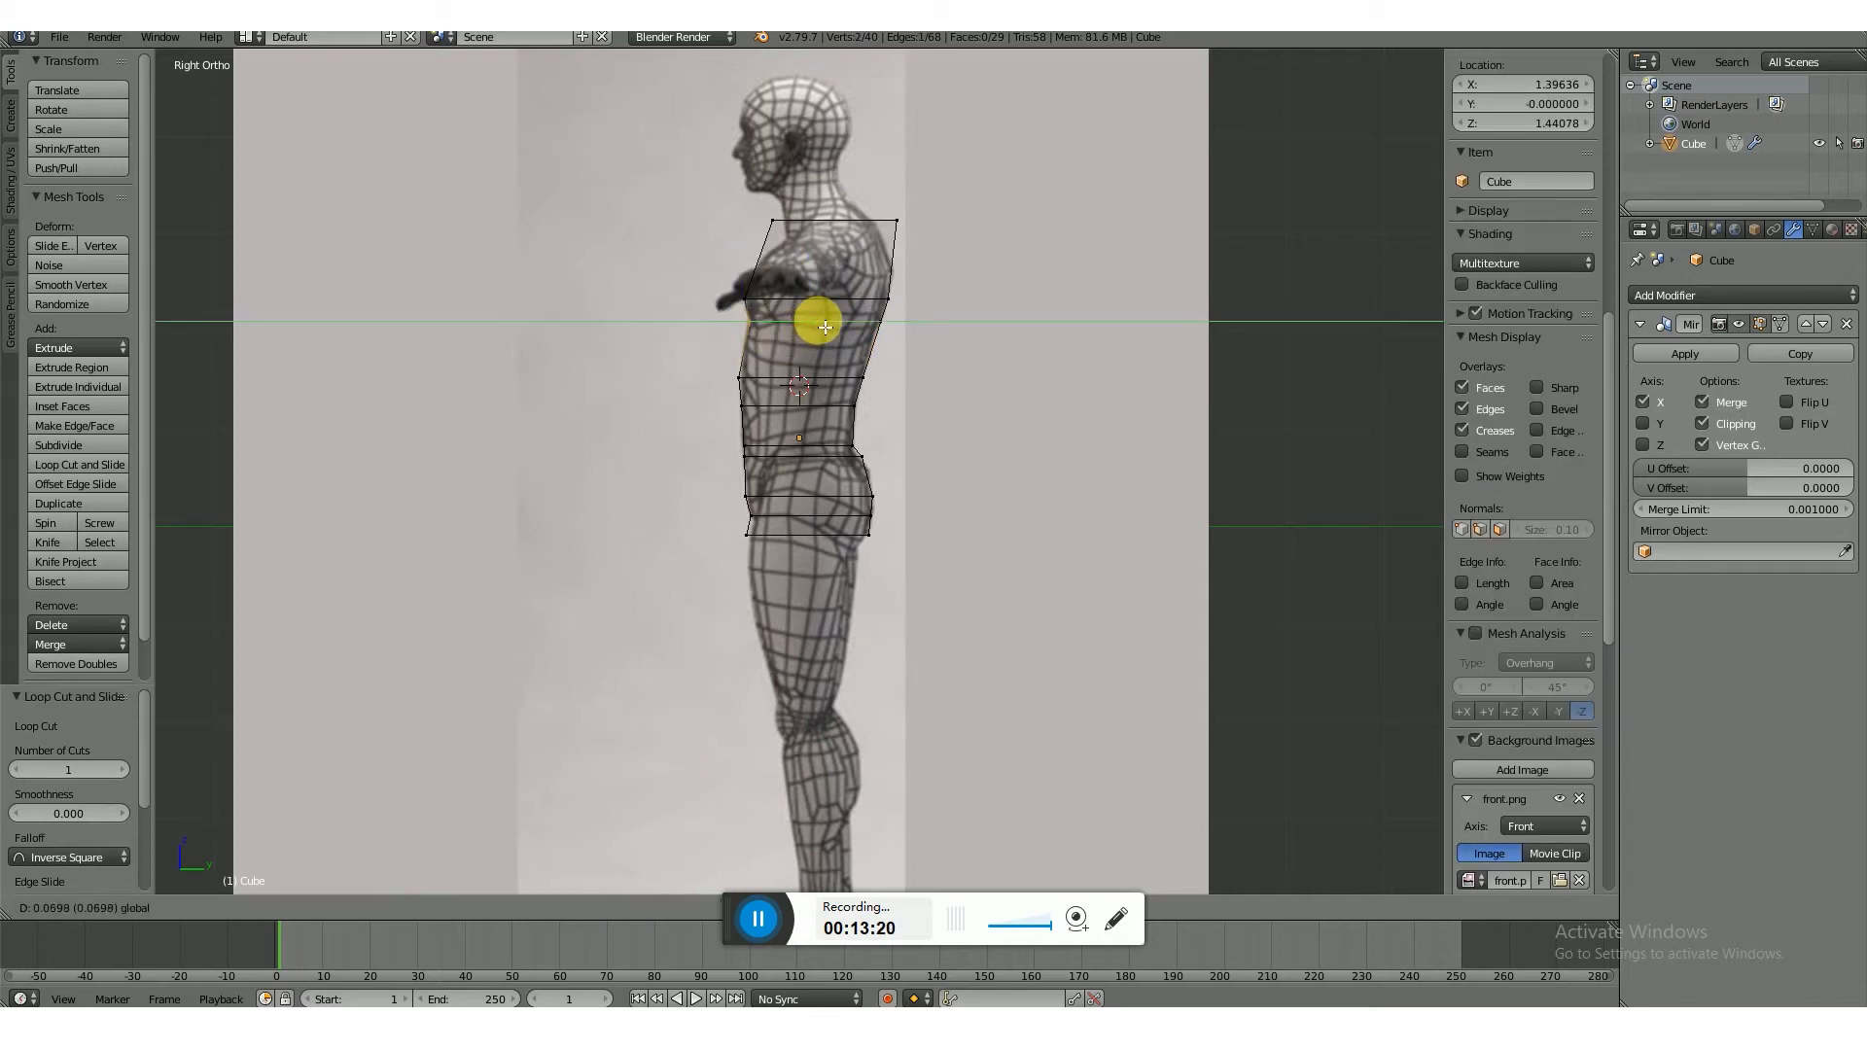
{"action": "left_click", "coordinate": [822, 327]}
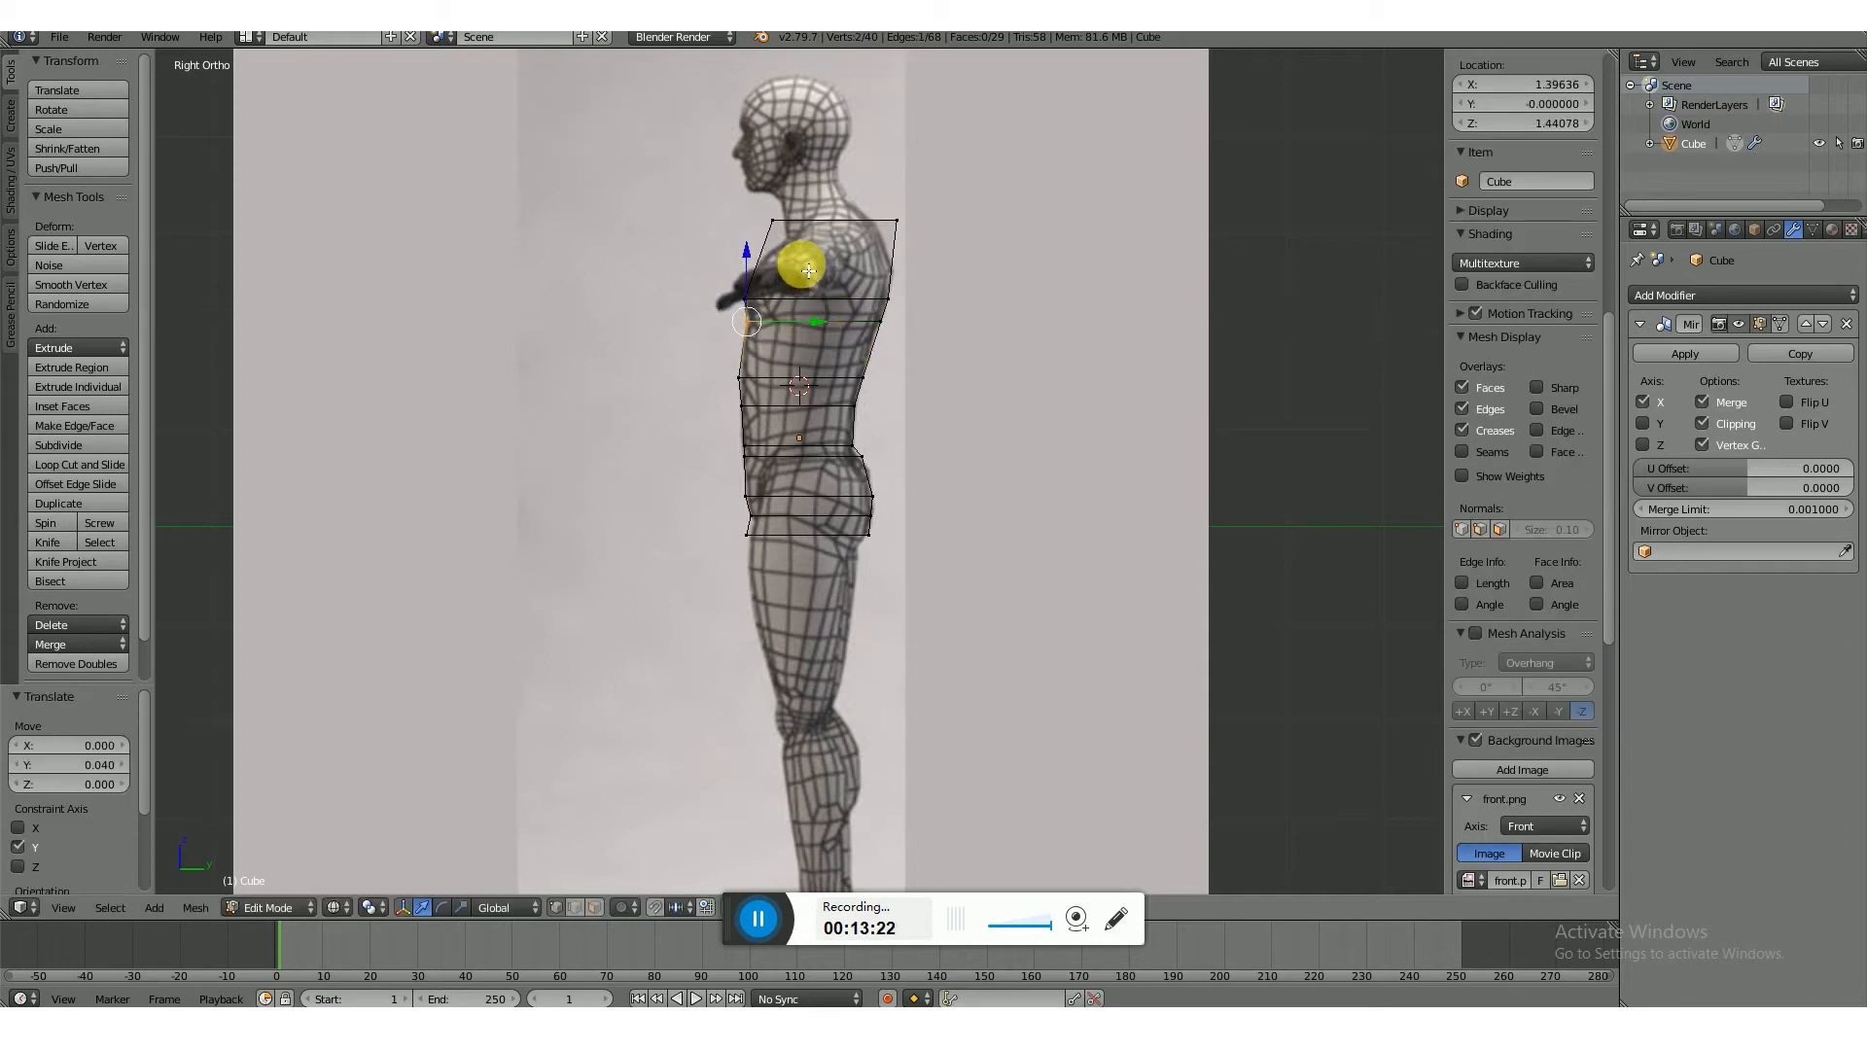
- Add a loop cut across the shoulders between the chest loop and the top edge, slid slightly toward the top
{"action": "key", "text": "ctrl+r"}
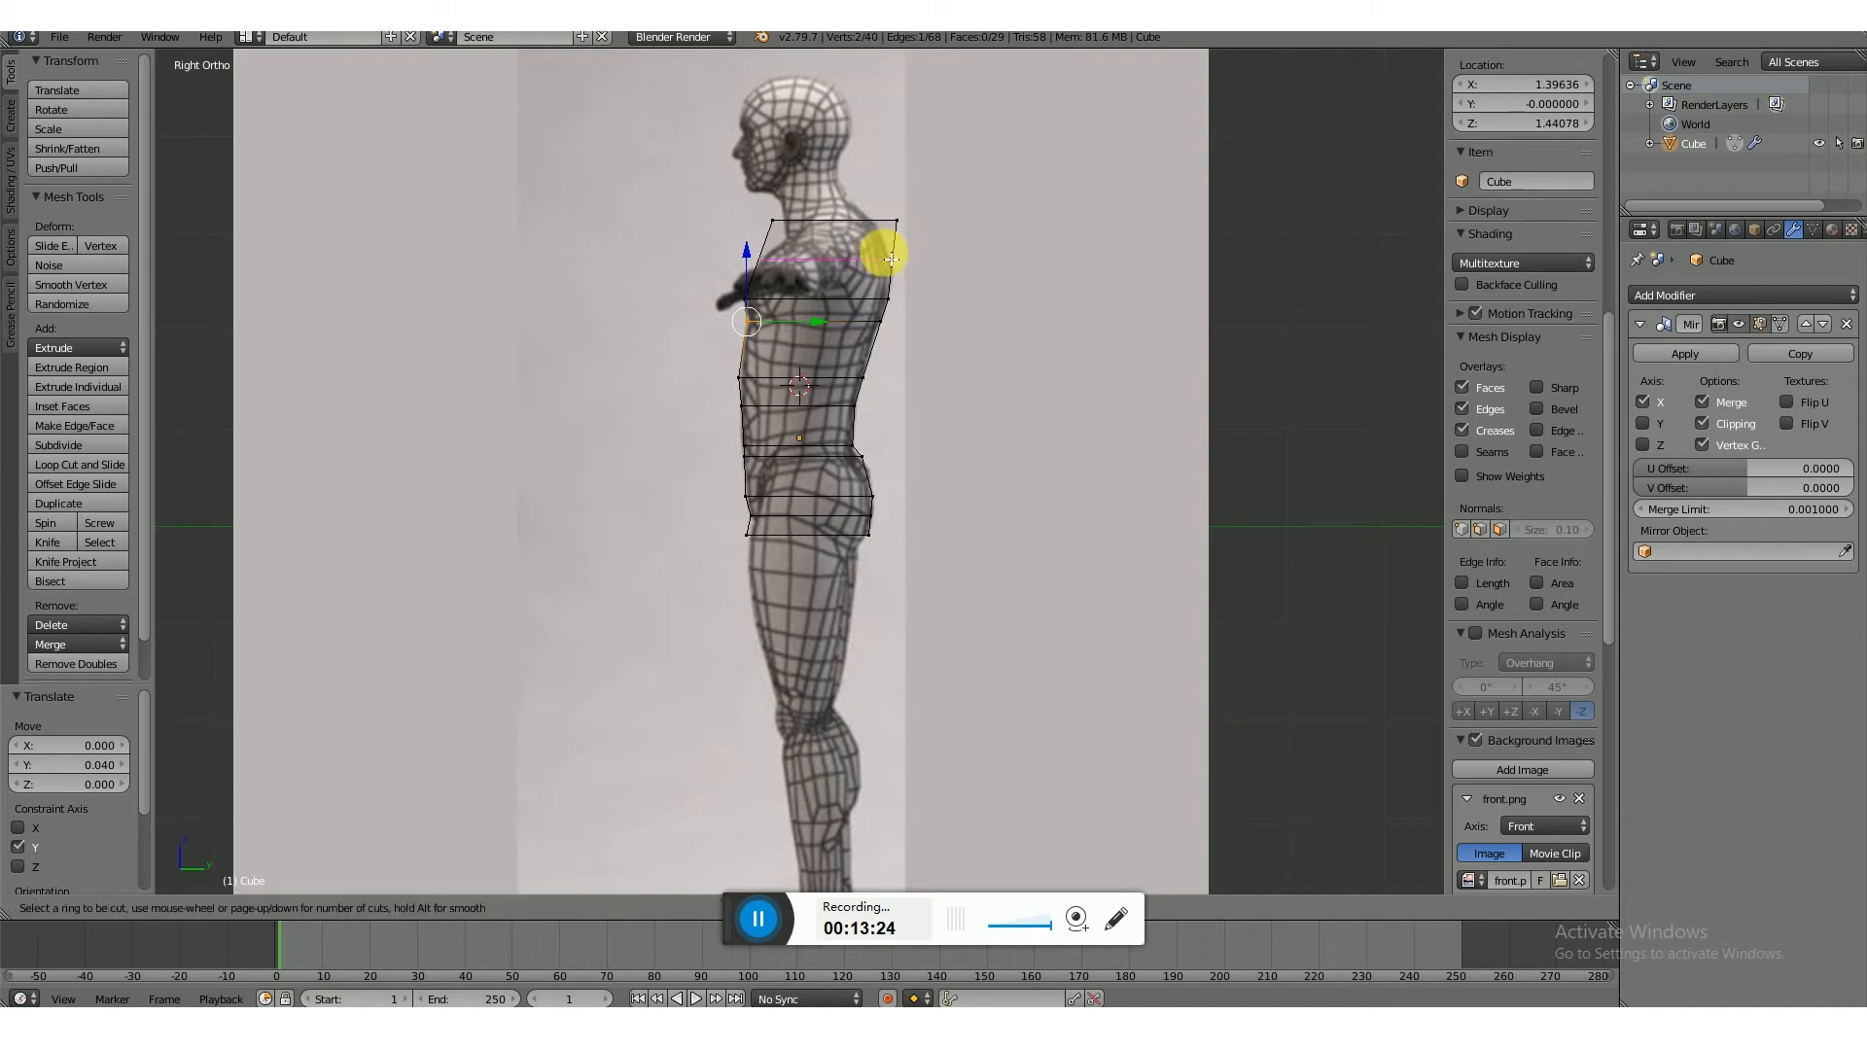
{"action": "left_click", "coordinate": [891, 258]}
{"action": "left_click", "coordinate": [885, 247]}
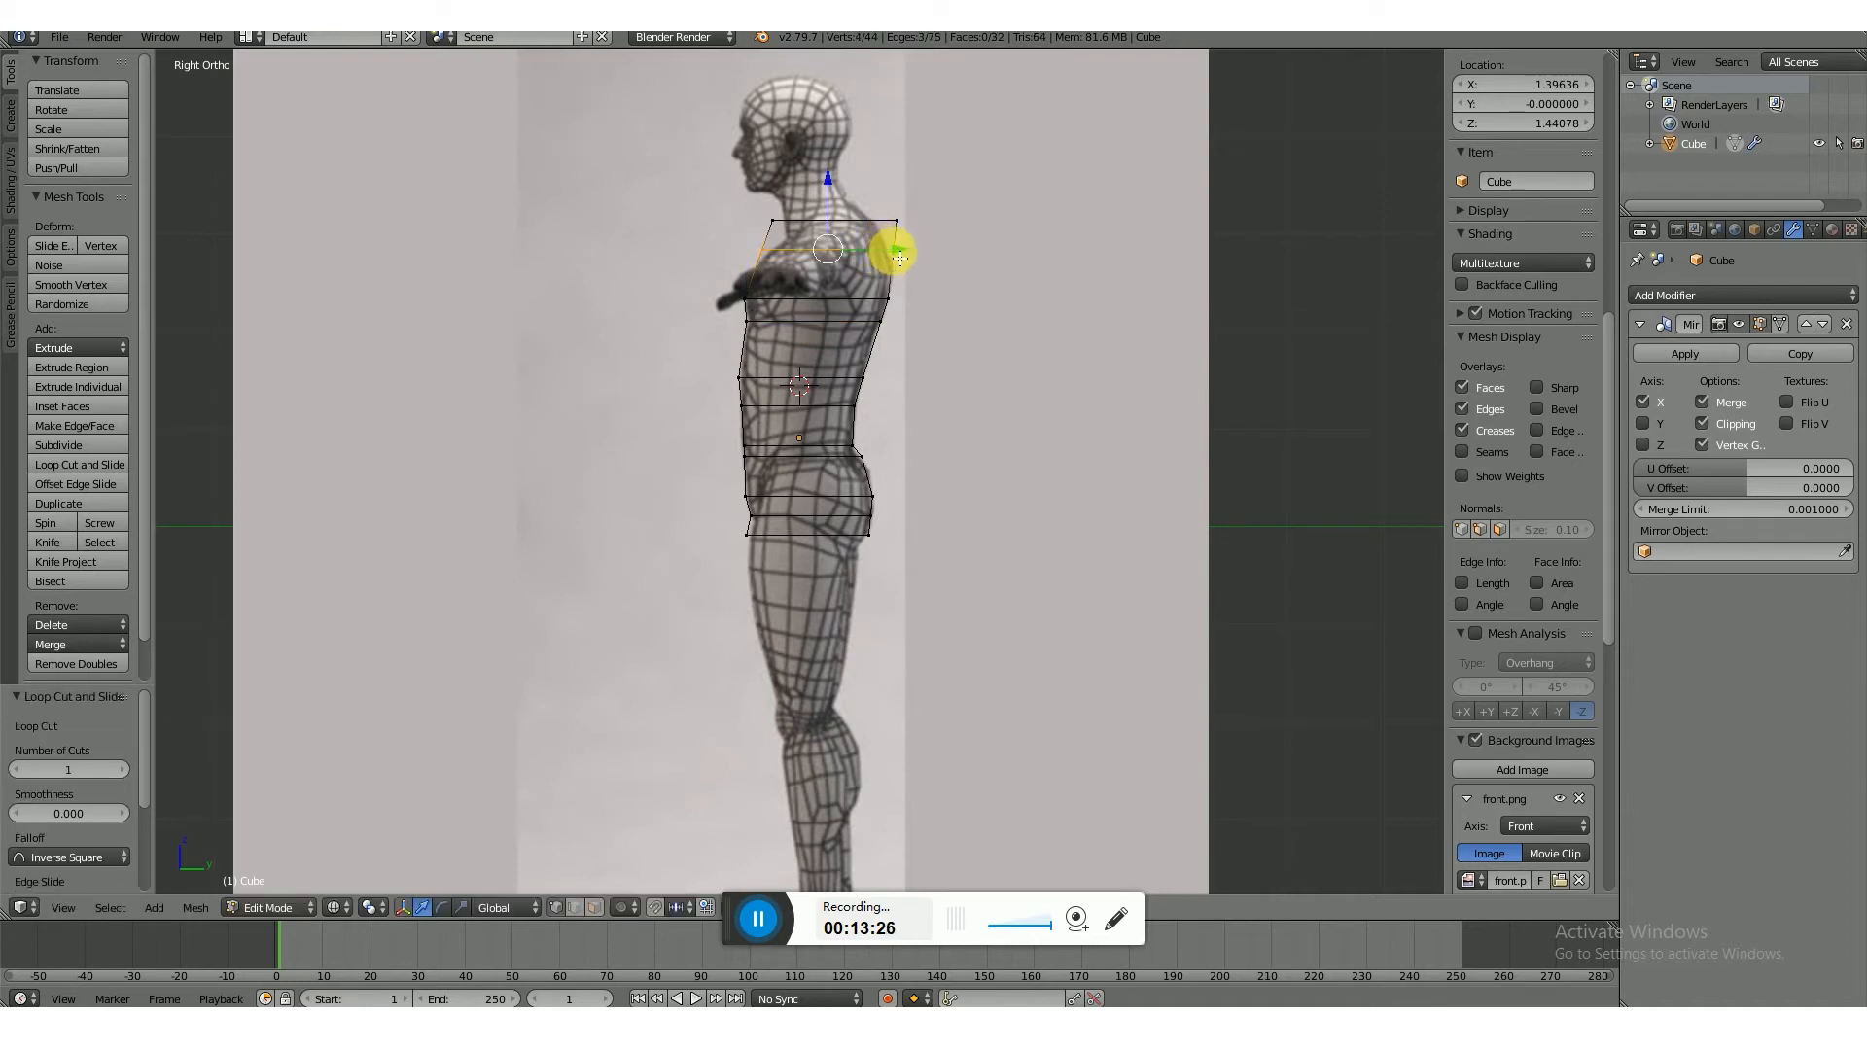
- Move the back vertices of the shoulder loop about 0.120 along Y, out to the upper back
{"action": "right_click", "coordinate": [891, 249]}
{"action": "mouse_move", "coordinate": [927, 241]}
{"action": "left_mouse_down"}
{"action": "mouse_move", "coordinate": [863, 267]}
{"action": "mouse_move", "coordinate": [924, 259]}
{"action": "left_mouse_up"}
{"action": "right_click", "coordinate": [893, 250]}
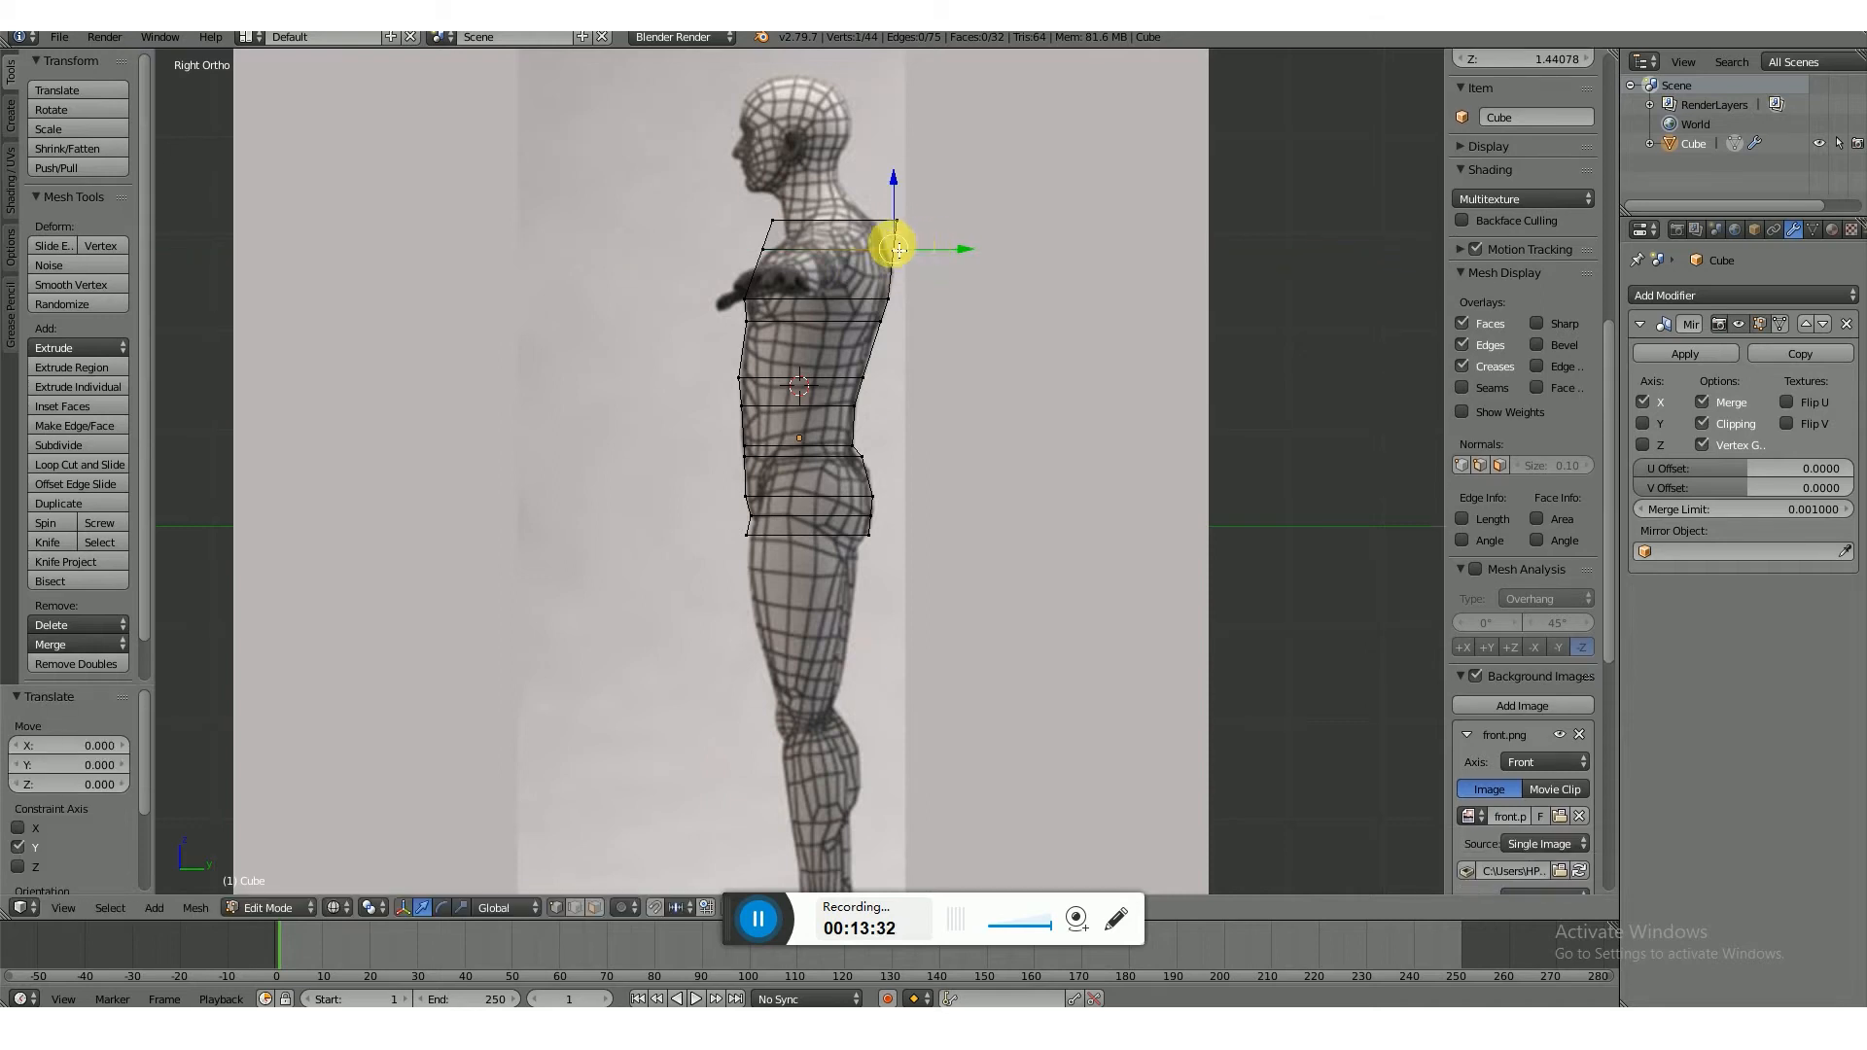
{"action": "right_click", "coordinate": [889, 264], "text": "shift"}
{"action": "left_click_drag", "start_coordinate": [943, 243], "coordinate": [944, 254]}
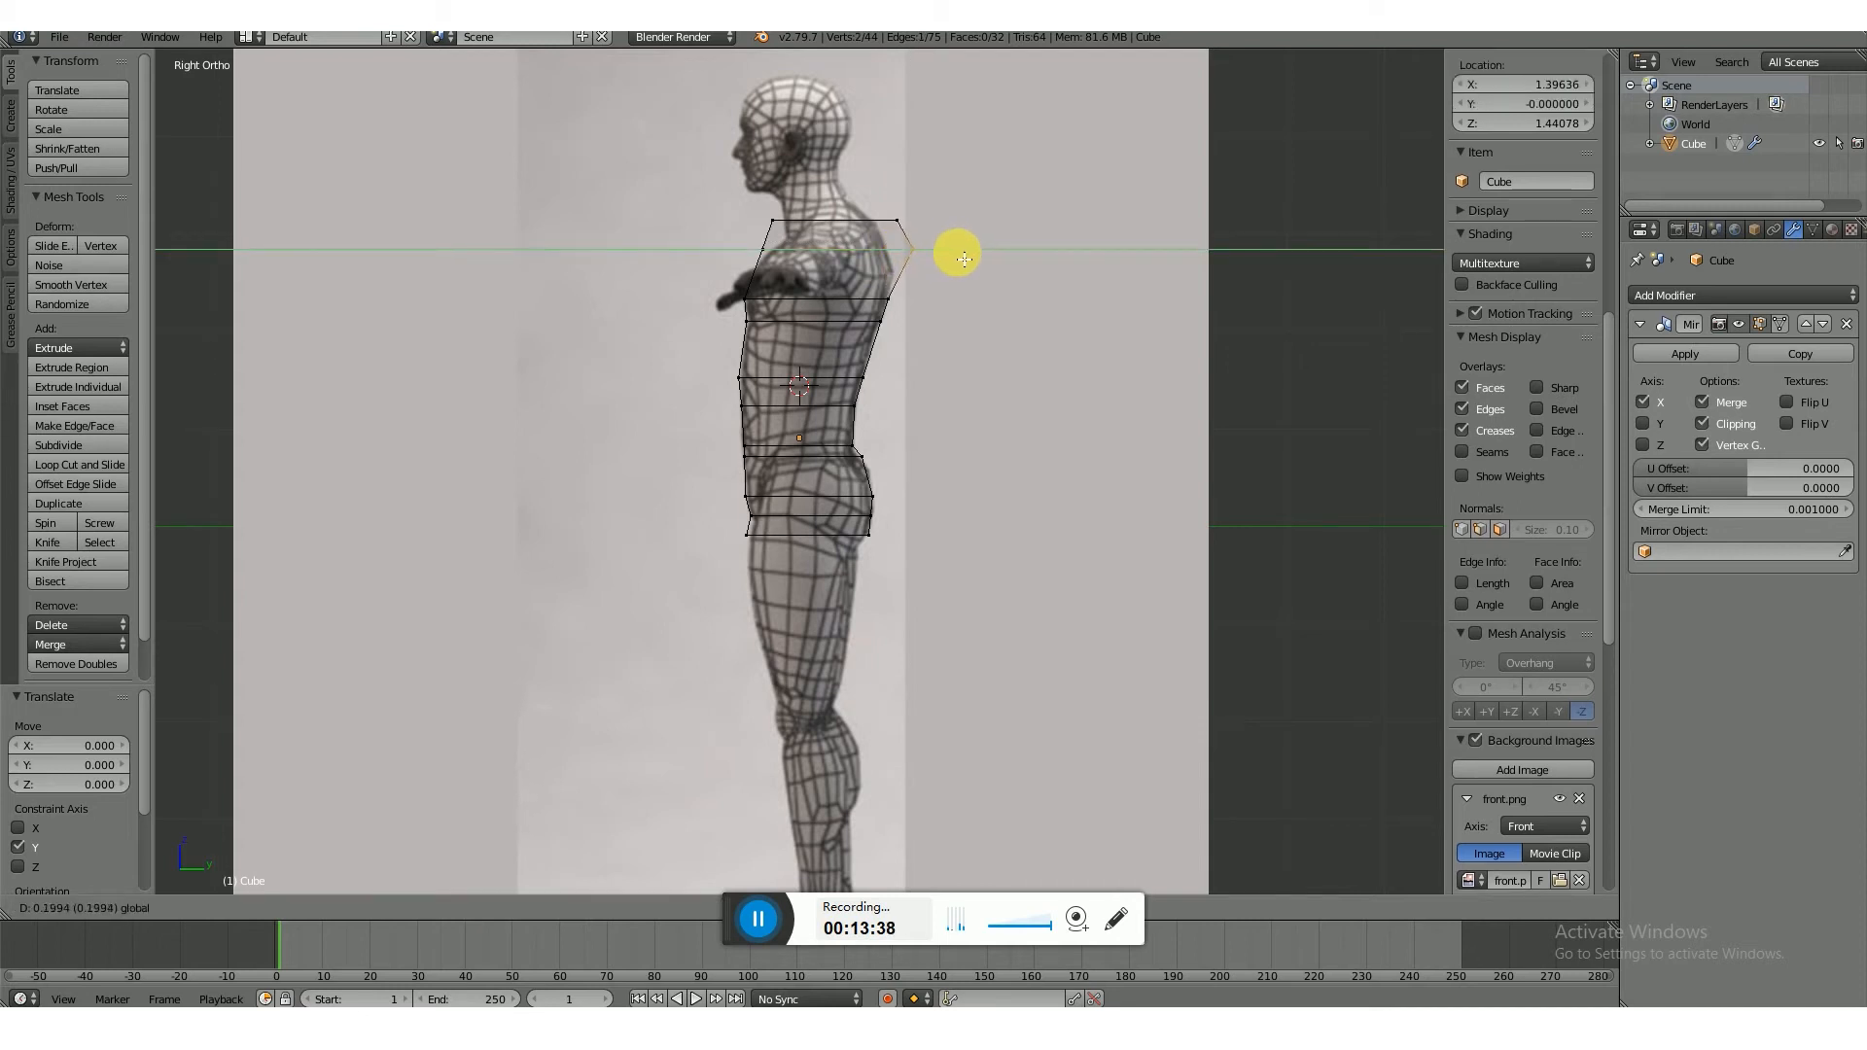
{"action": "left_click_drag", "start_coordinate": [963, 259], "coordinate": [958, 258]}
- Add a loop cut midway between the shoulder and chest loops, and move the shoulder loop's back vertices about -0.209 along Y
{"action": "key", "text": "ctrl+r"}
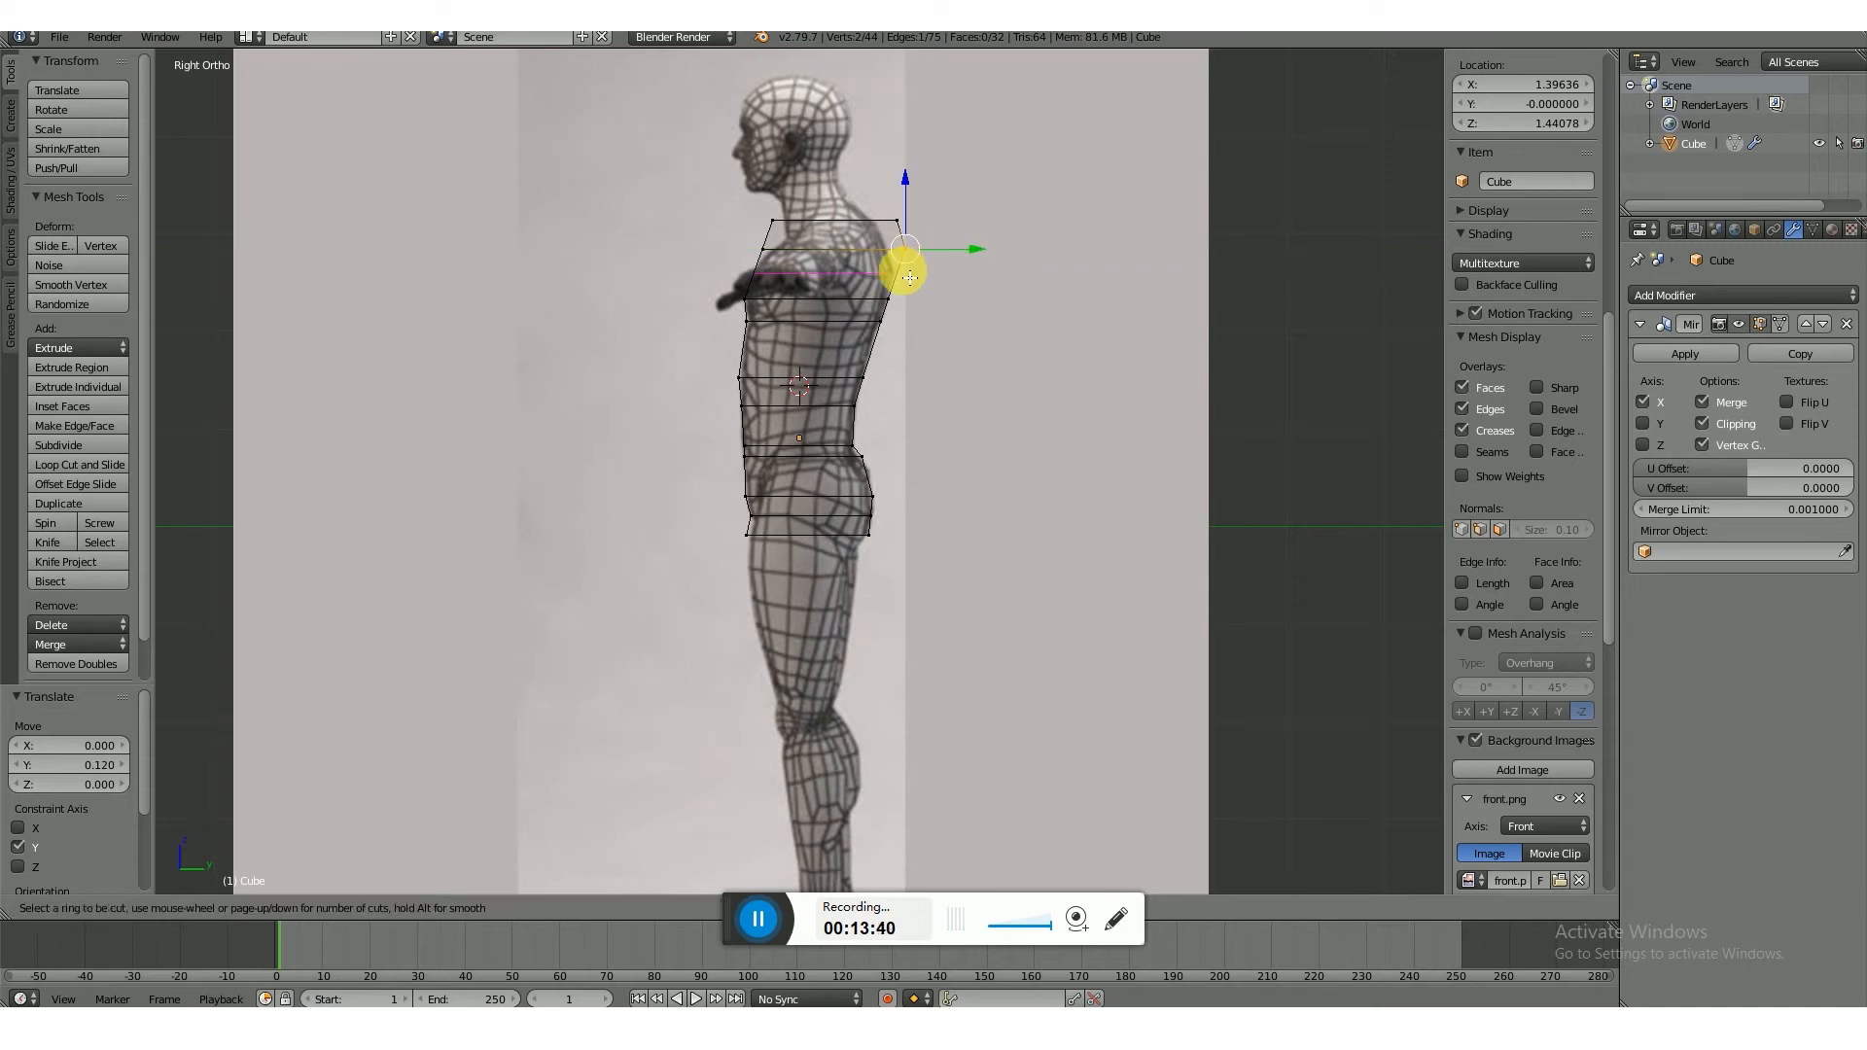
{"action": "left_click", "coordinate": [909, 277]}
{"action": "left_click", "coordinate": [909, 276]}
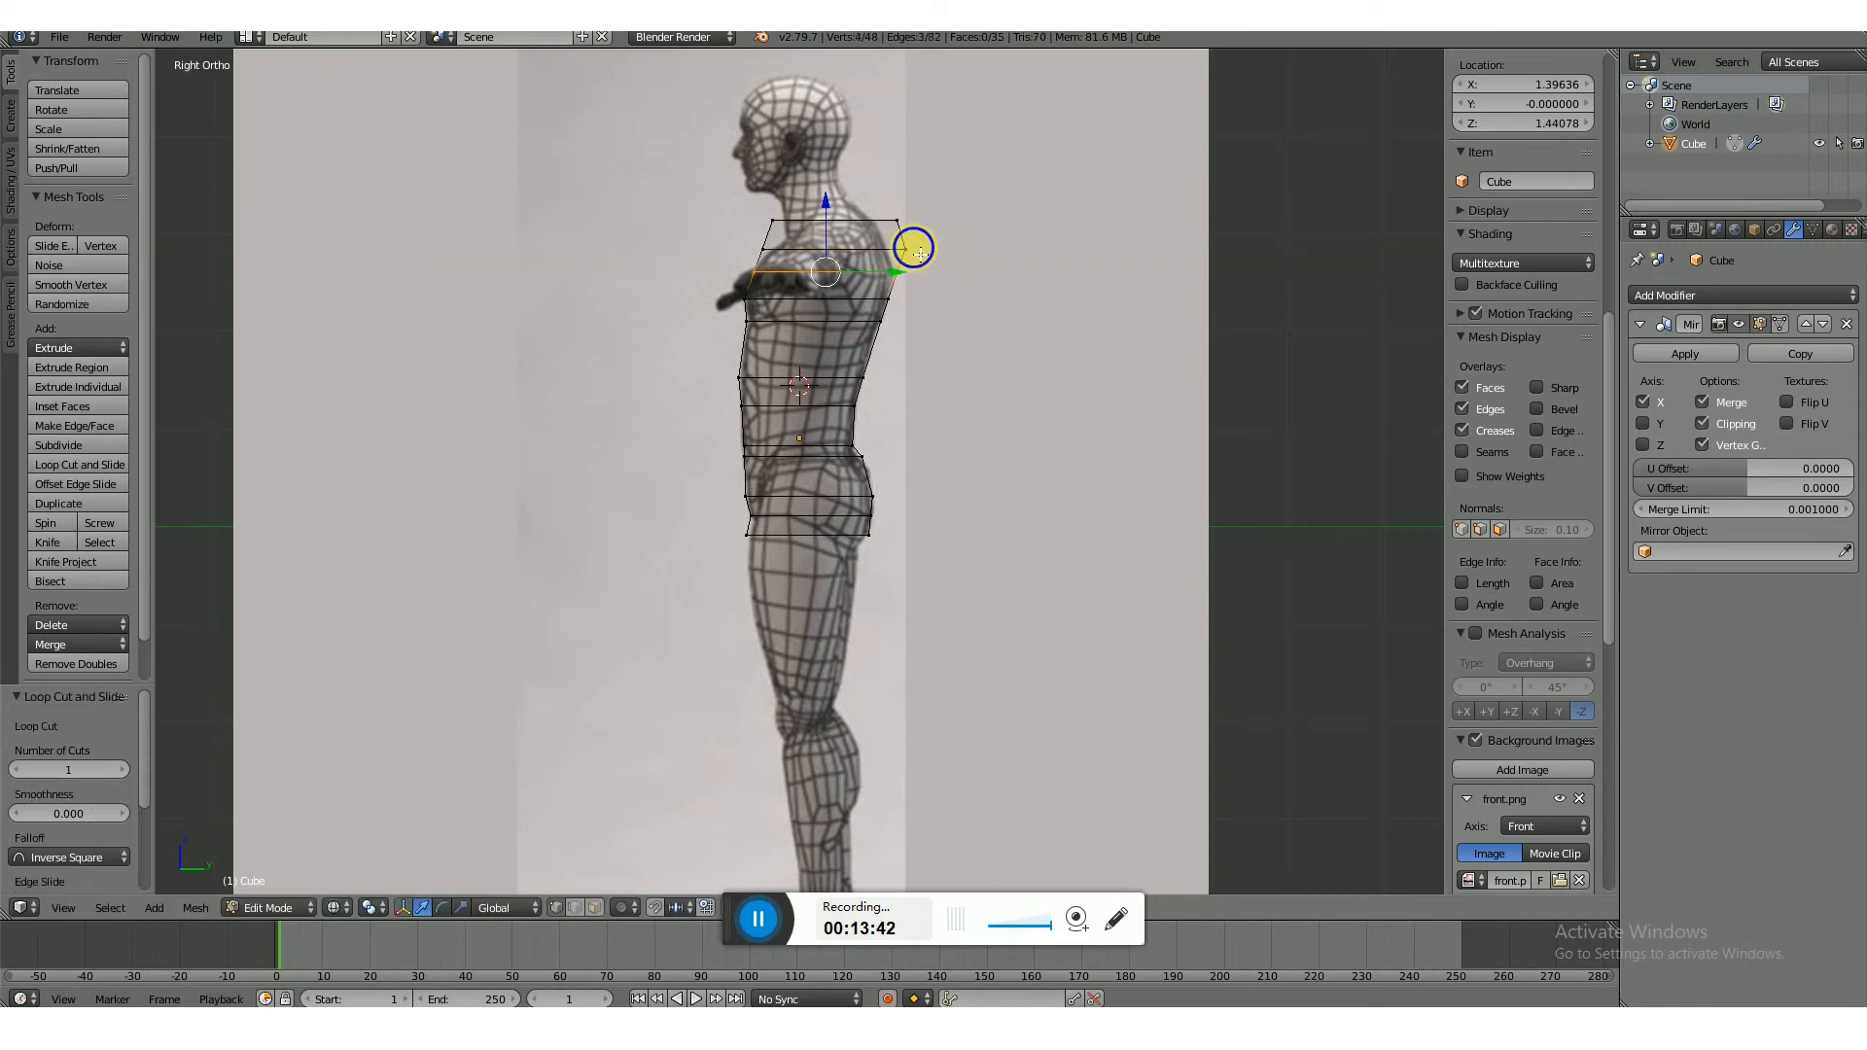
{"action": "right_click", "coordinate": [907, 249]}
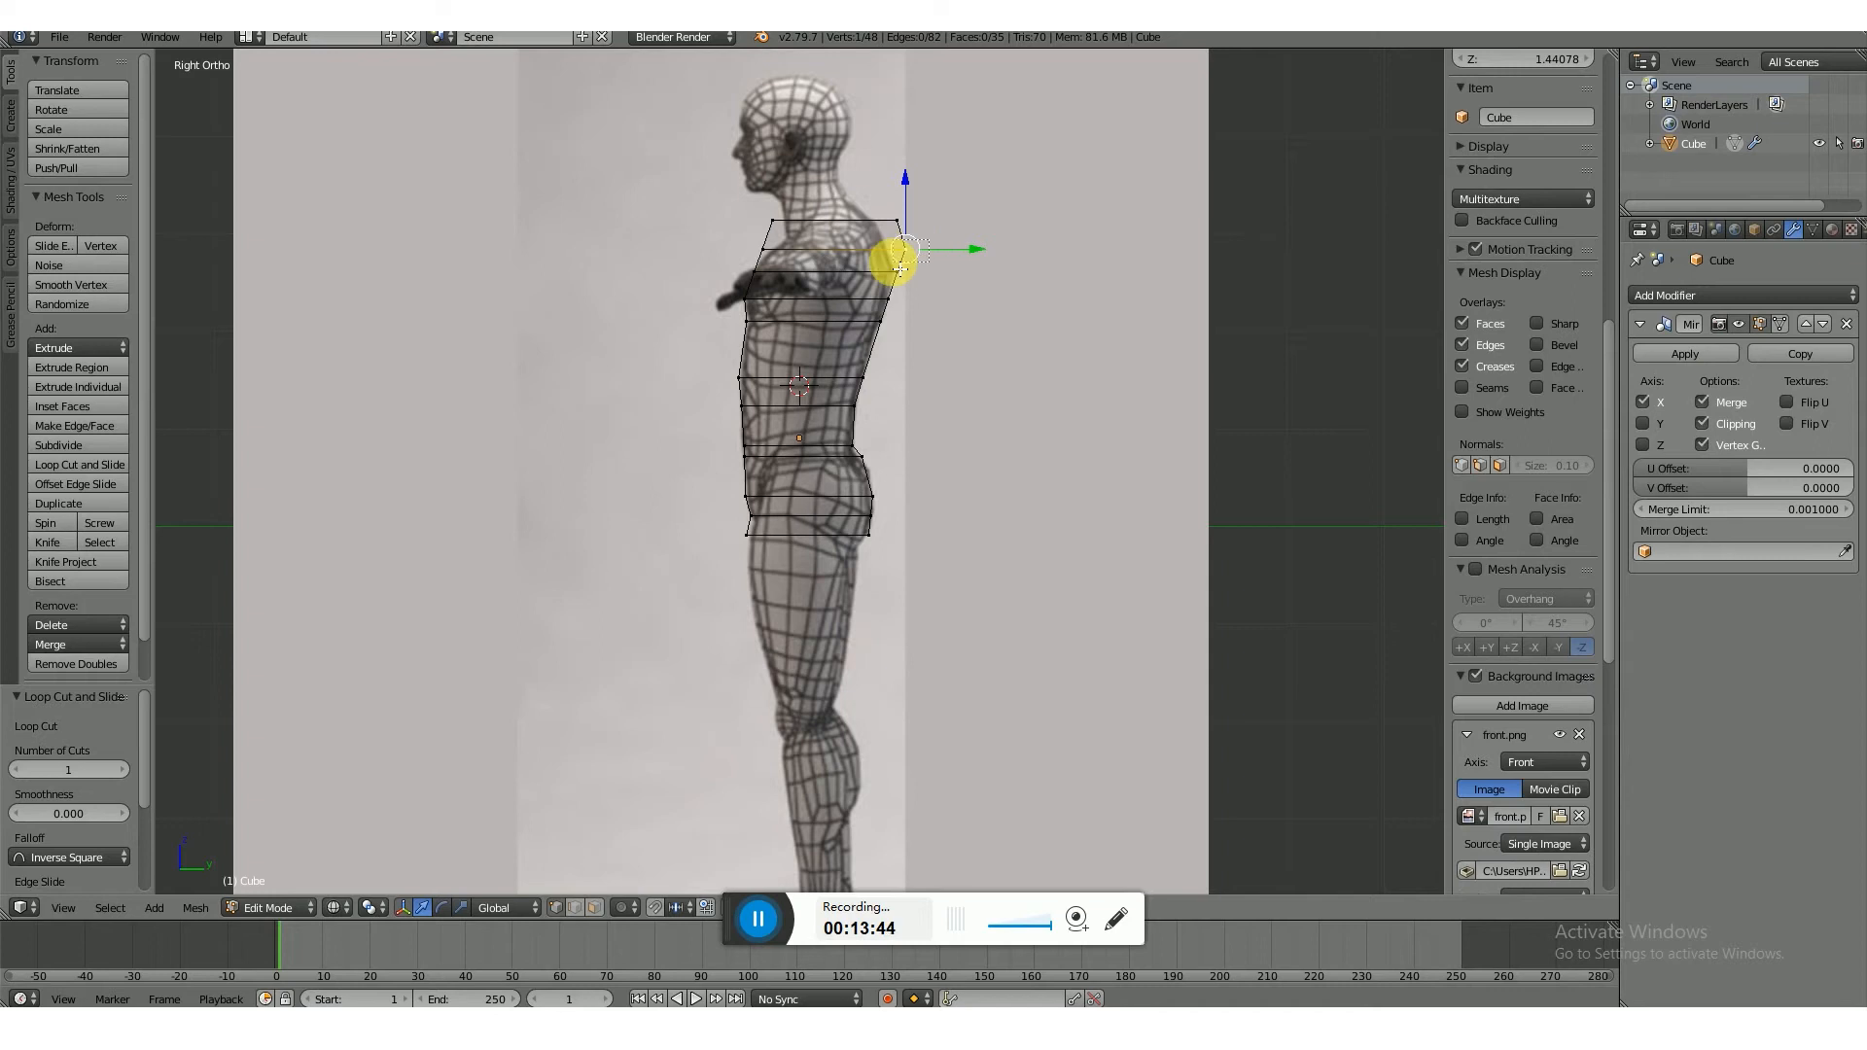
{"action": "right_click", "coordinate": [900, 264], "text": "shift"}
{"action": "left_click_drag", "start_coordinate": [959, 243], "coordinate": [945, 252]}
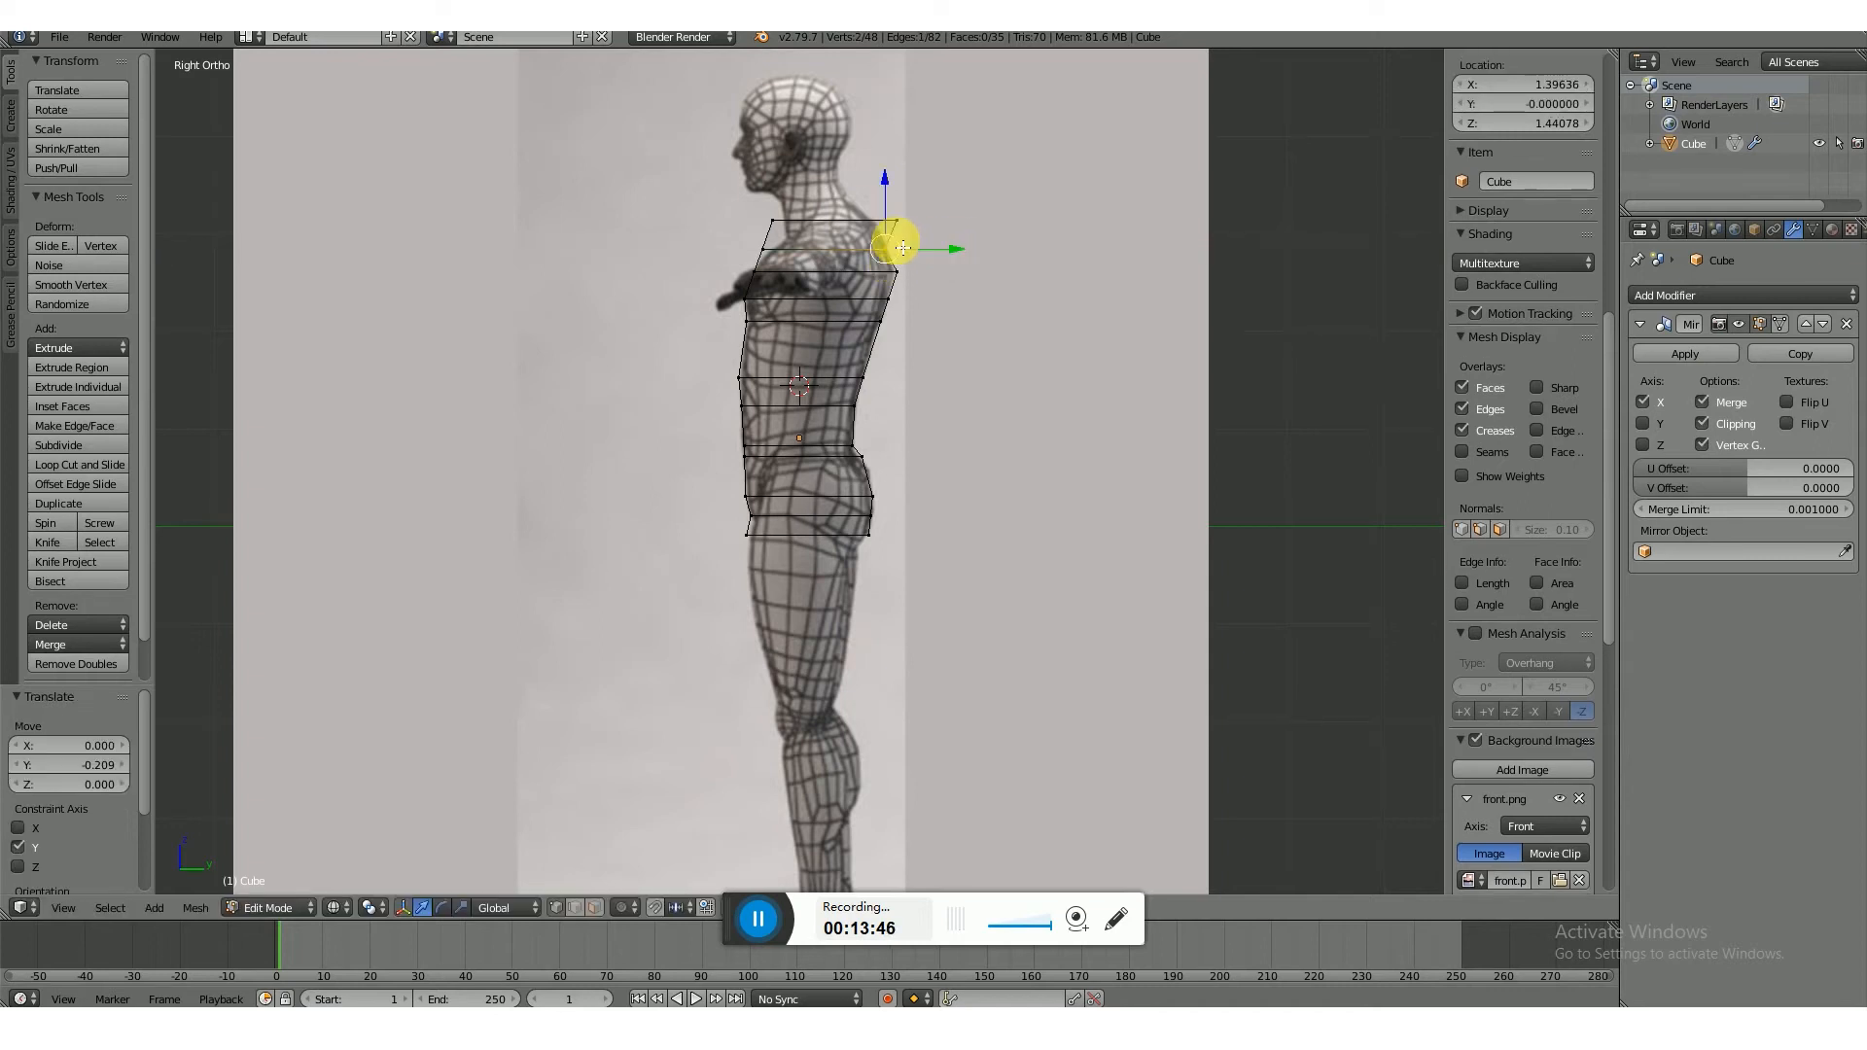
- Move the top edge's back vertices forward along Y, and the newest loop's back vertices about -0.030 along Y
{"action": "right_click", "coordinate": [901, 230]}
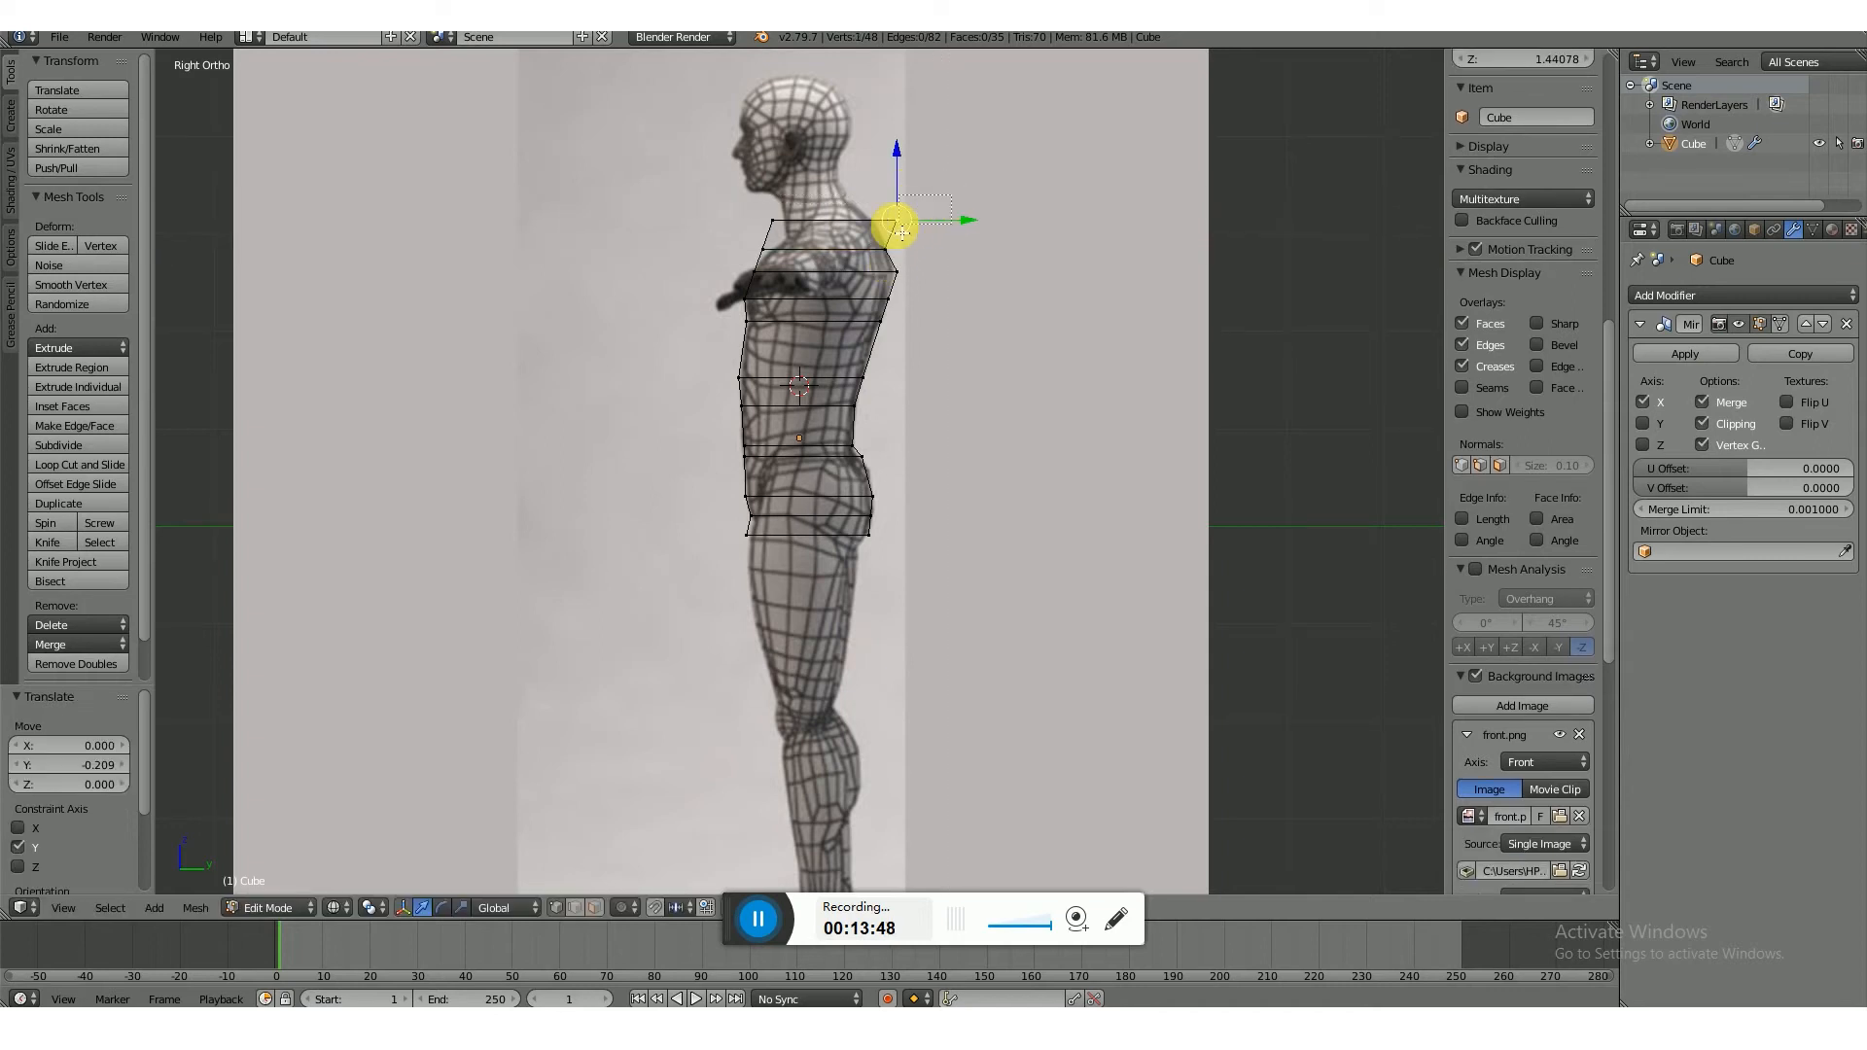
{"action": "right_click", "coordinate": [928, 231], "text": "shift"}
{"action": "left_click_drag", "start_coordinate": [949, 216], "coordinate": [960, 277]}
{"action": "right_click", "coordinate": [894, 277]}
{"action": "right_click", "coordinate": [893, 276], "text": "shift"}
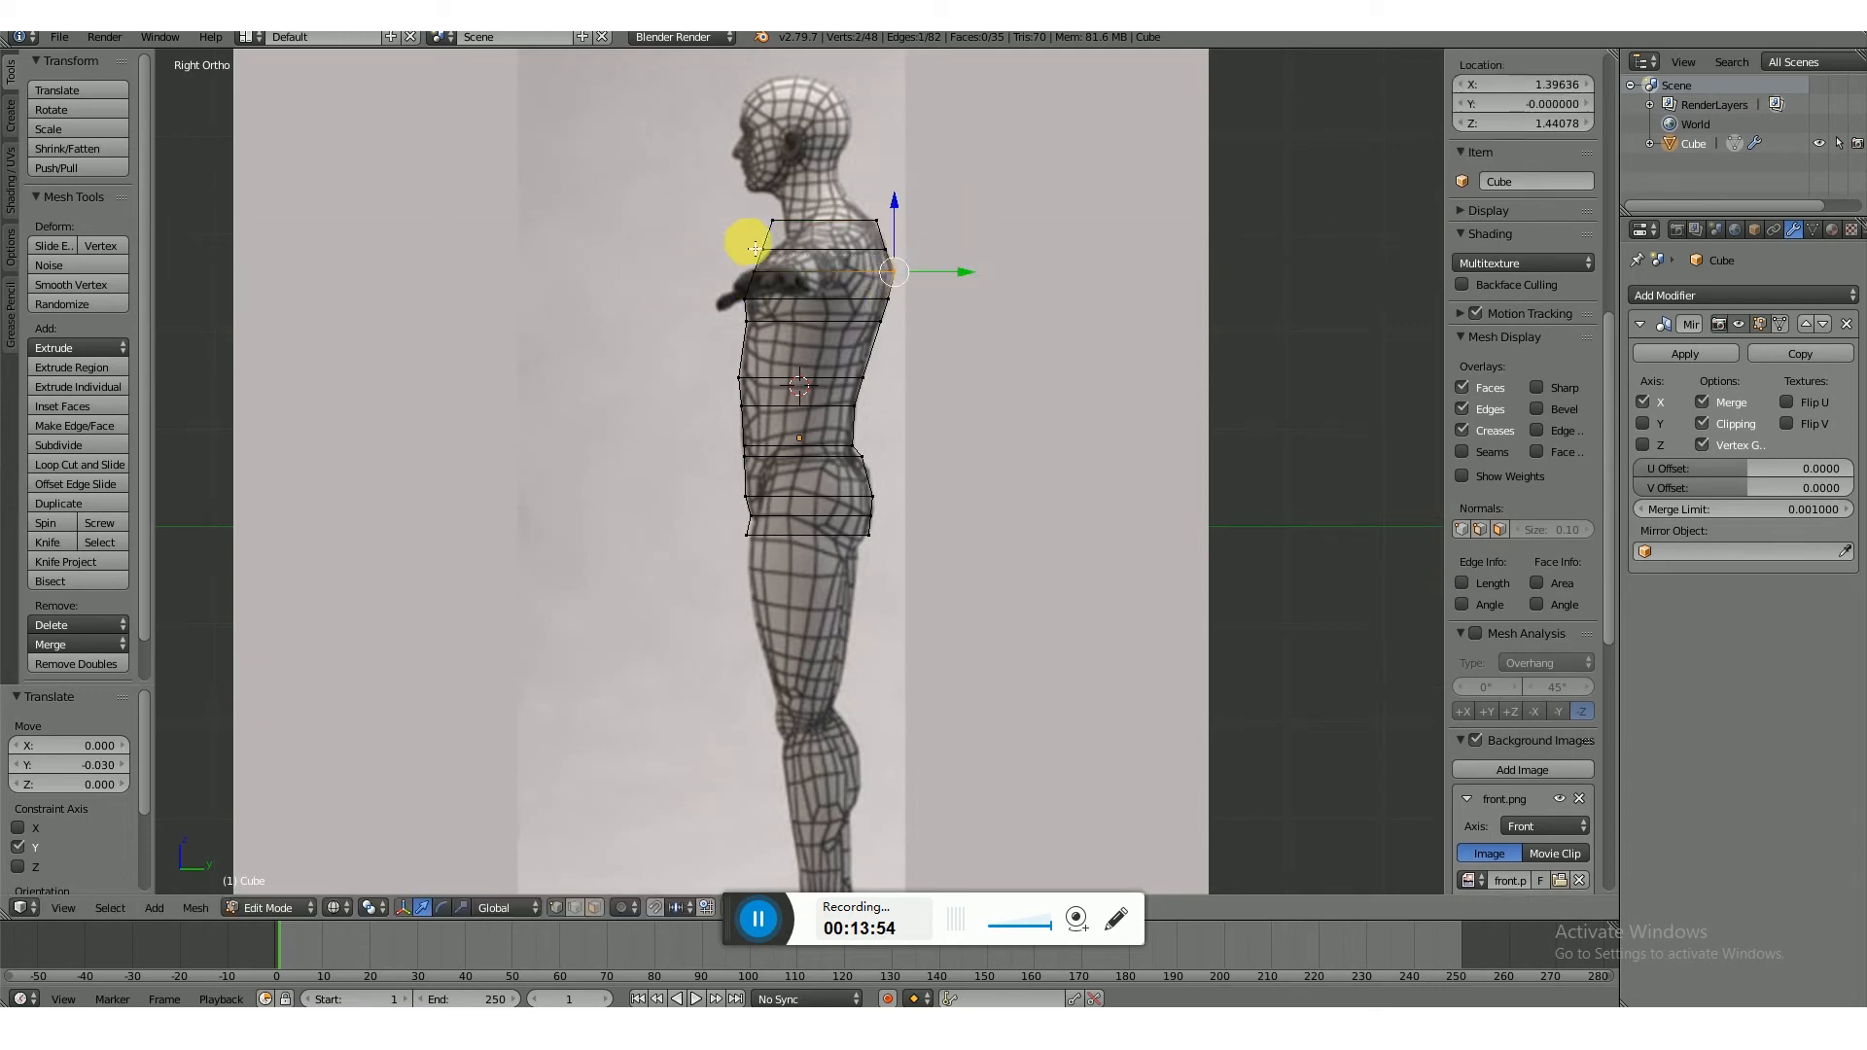
- Move the front vertices of the shoulder loop about 0.120 along Y and those of the top edge about 0.130
{"action": "right_click", "coordinate": [757, 250]}
{"action": "right_click", "coordinate": [746, 245], "text": "shift"}
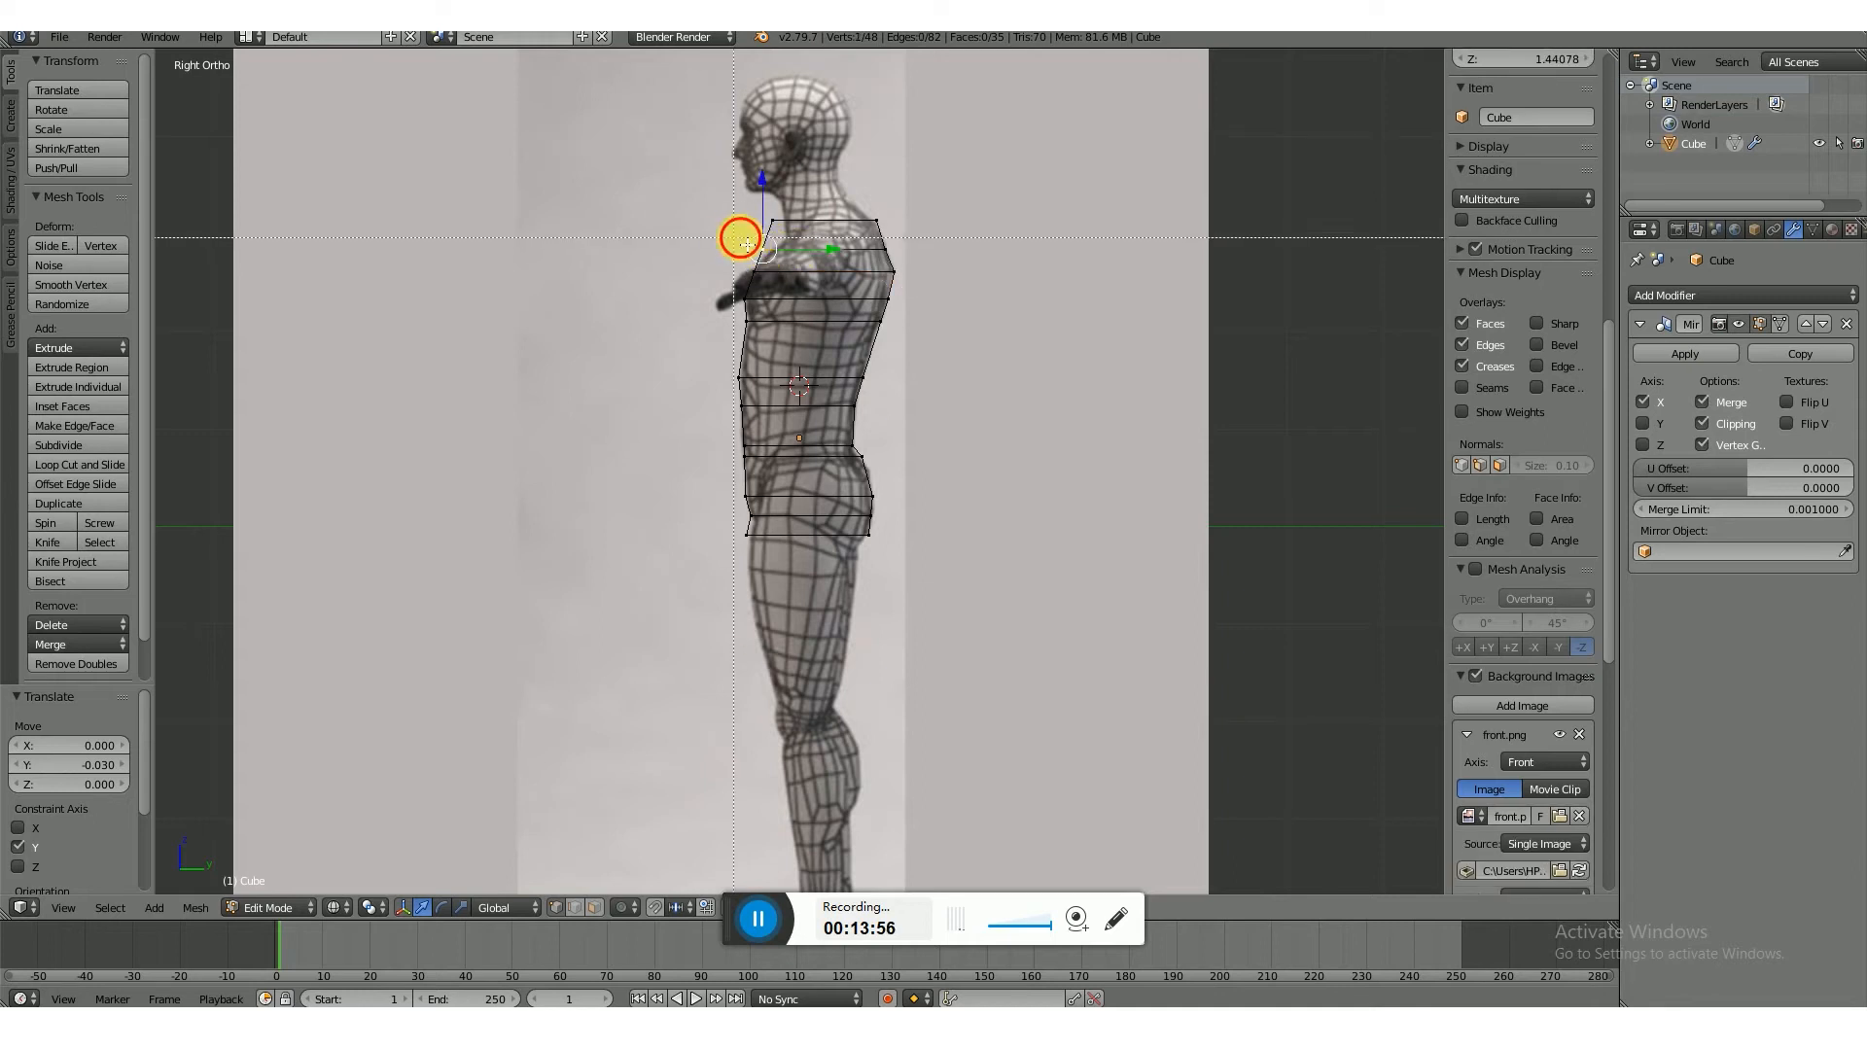
{"action": "left_click_drag", "start_coordinate": [838, 252], "coordinate": [851, 253]}
{"action": "right_click", "coordinate": [778, 229]}
{"action": "key", "text": "b"}
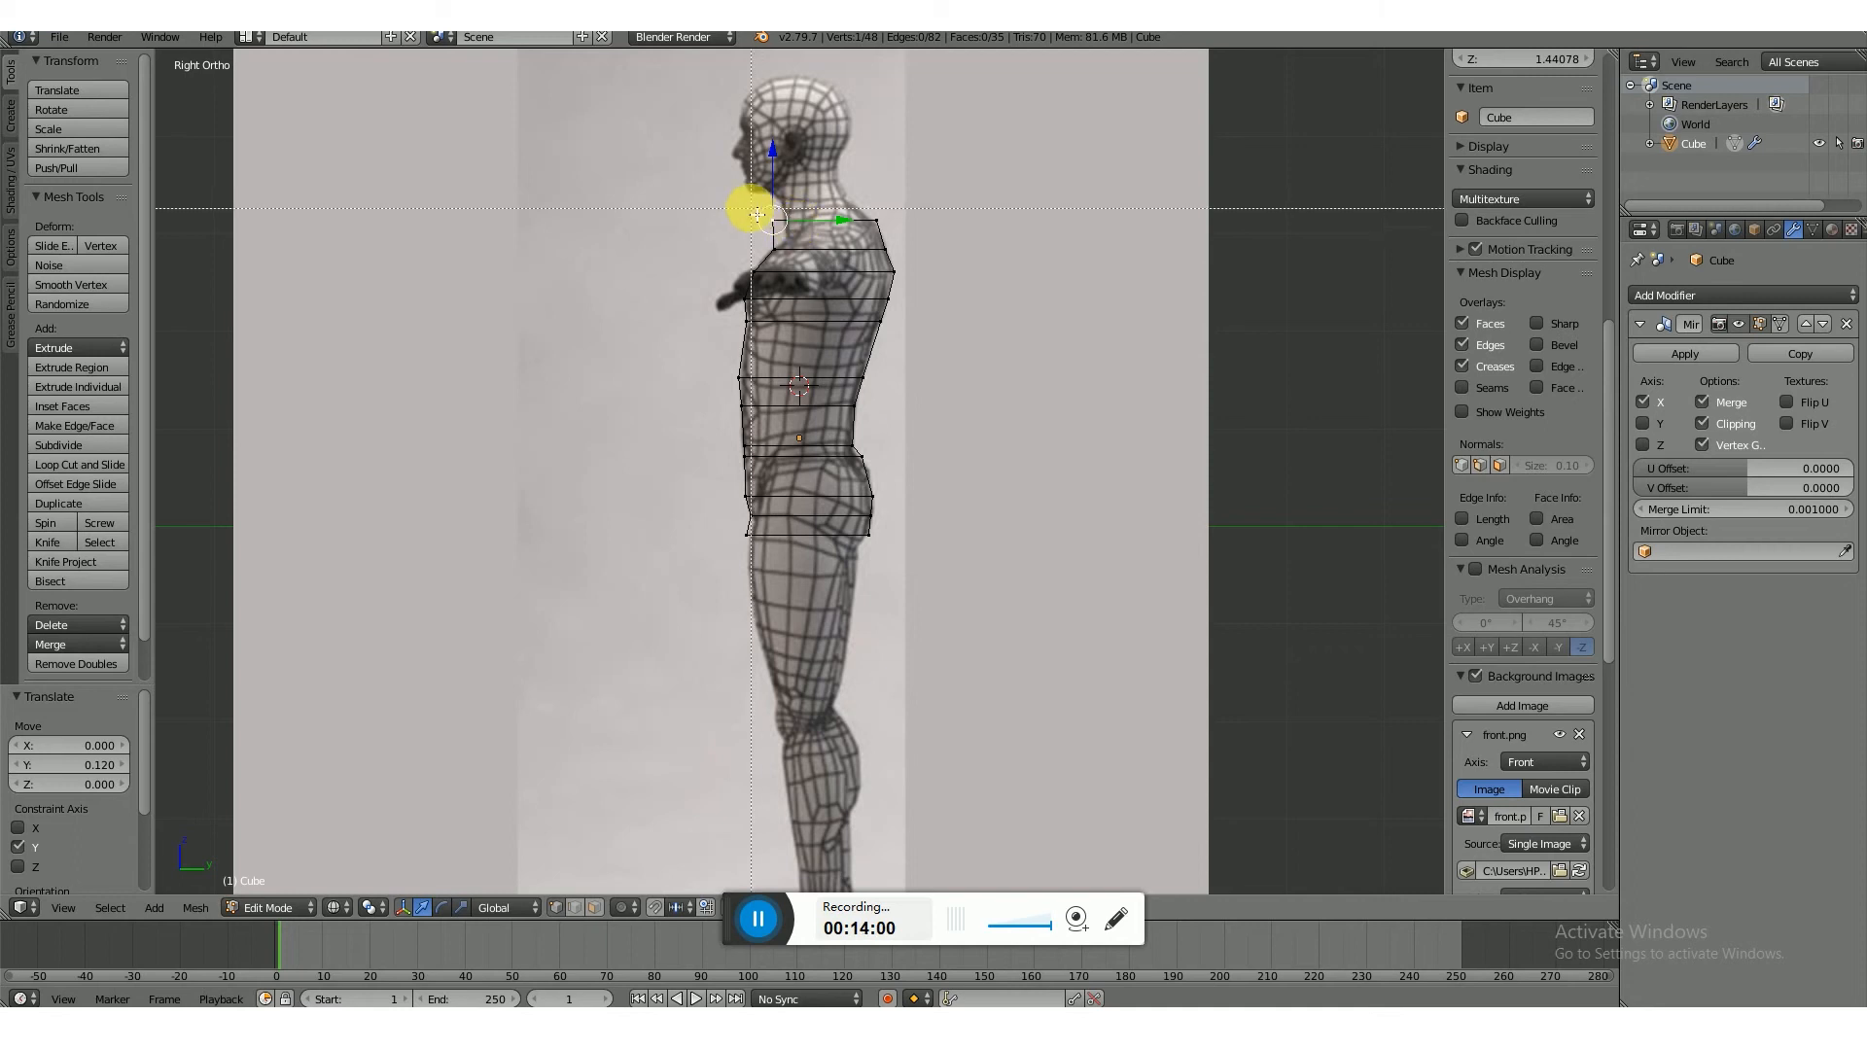
{"action": "left_click_drag", "start_coordinate": [751, 206], "coordinate": [861, 223]}
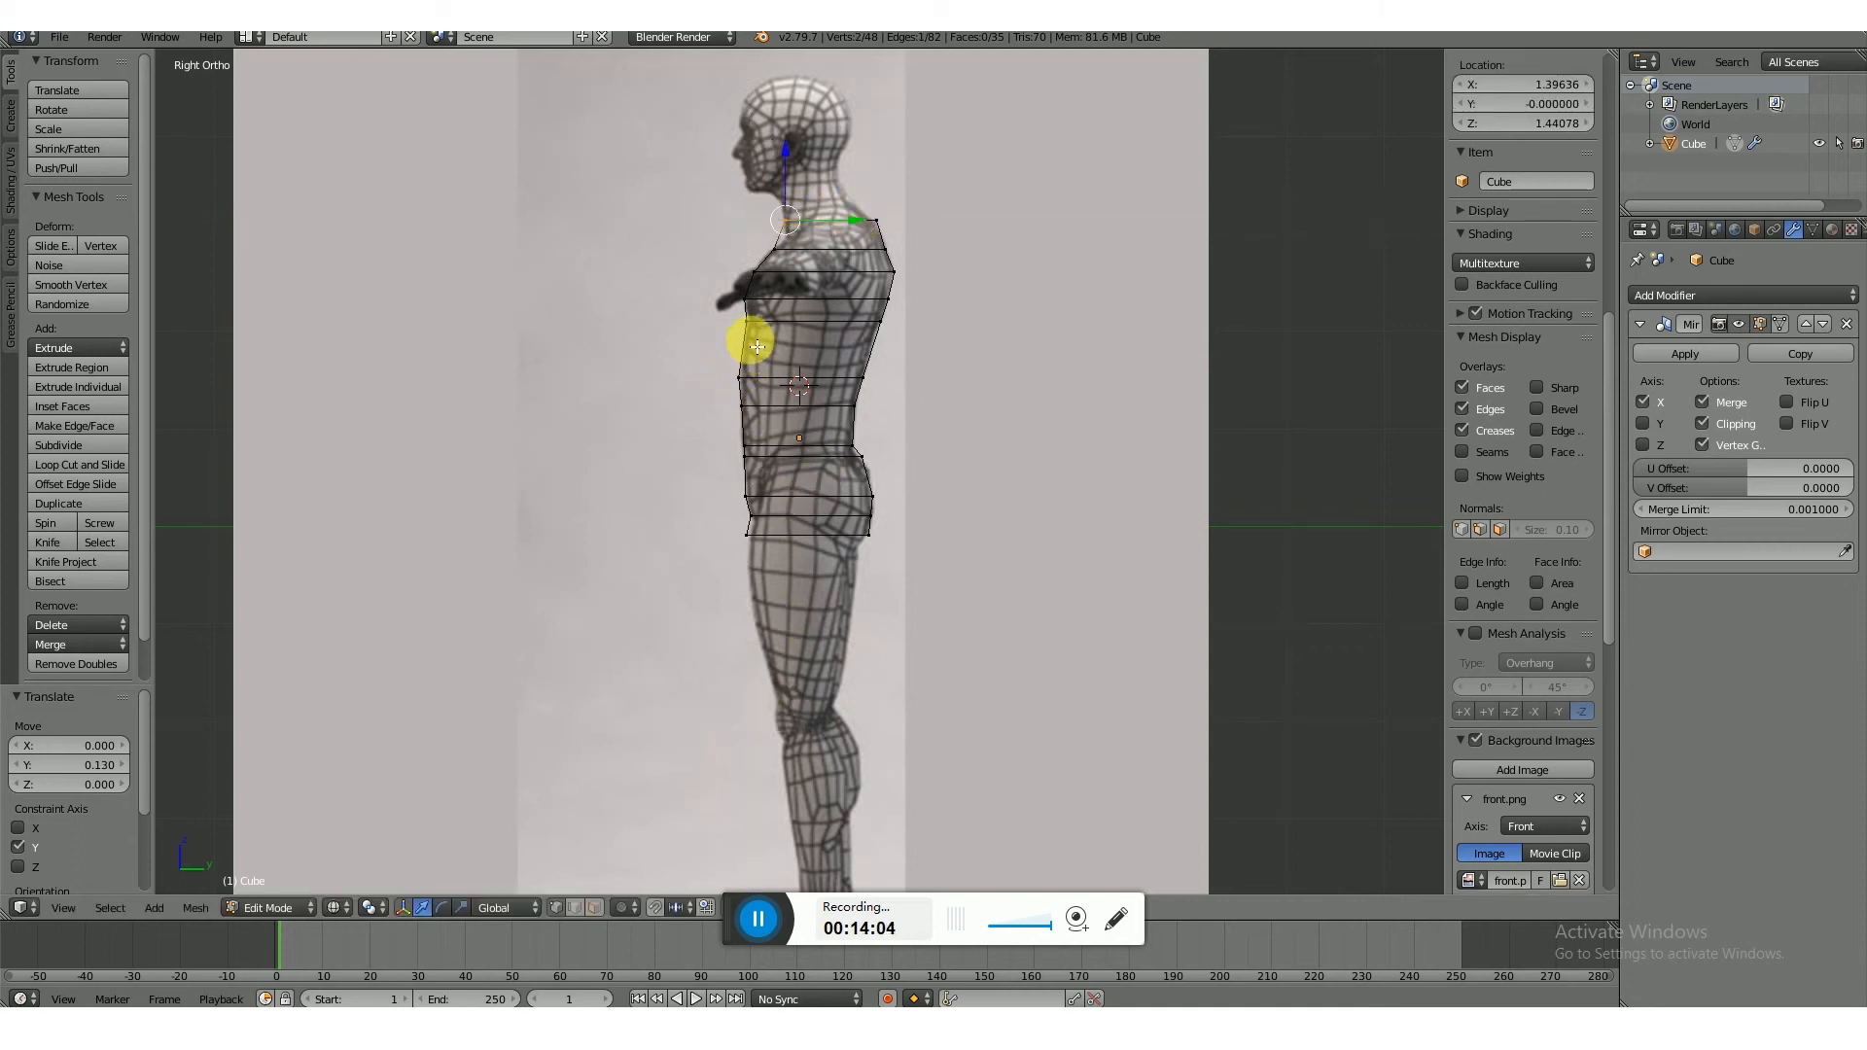
- Move the front vertices of the torso's bottom edge about 0.070 along Y
{"action": "right_click", "coordinate": [766, 554]}
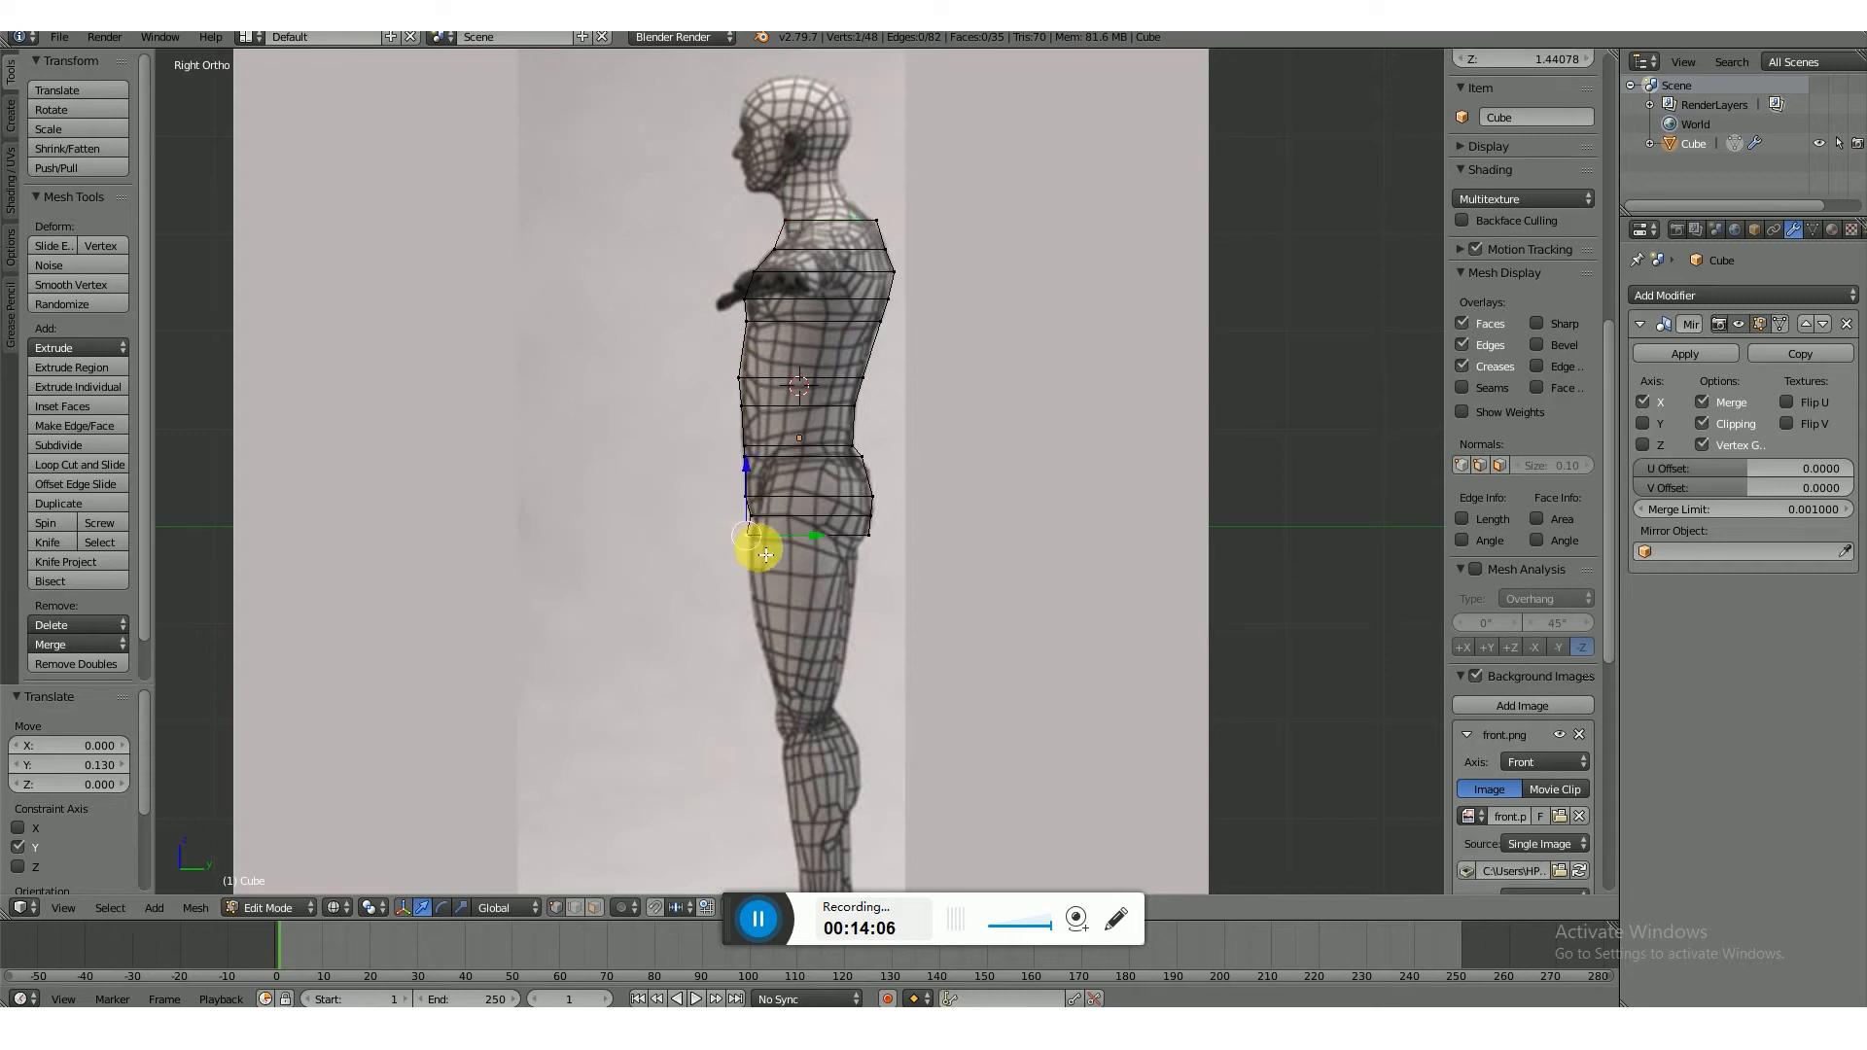
{"action": "right_click", "coordinate": [819, 546], "text": "shift"}
{"action": "left_click_drag", "start_coordinate": [819, 546], "coordinate": [836, 545]}
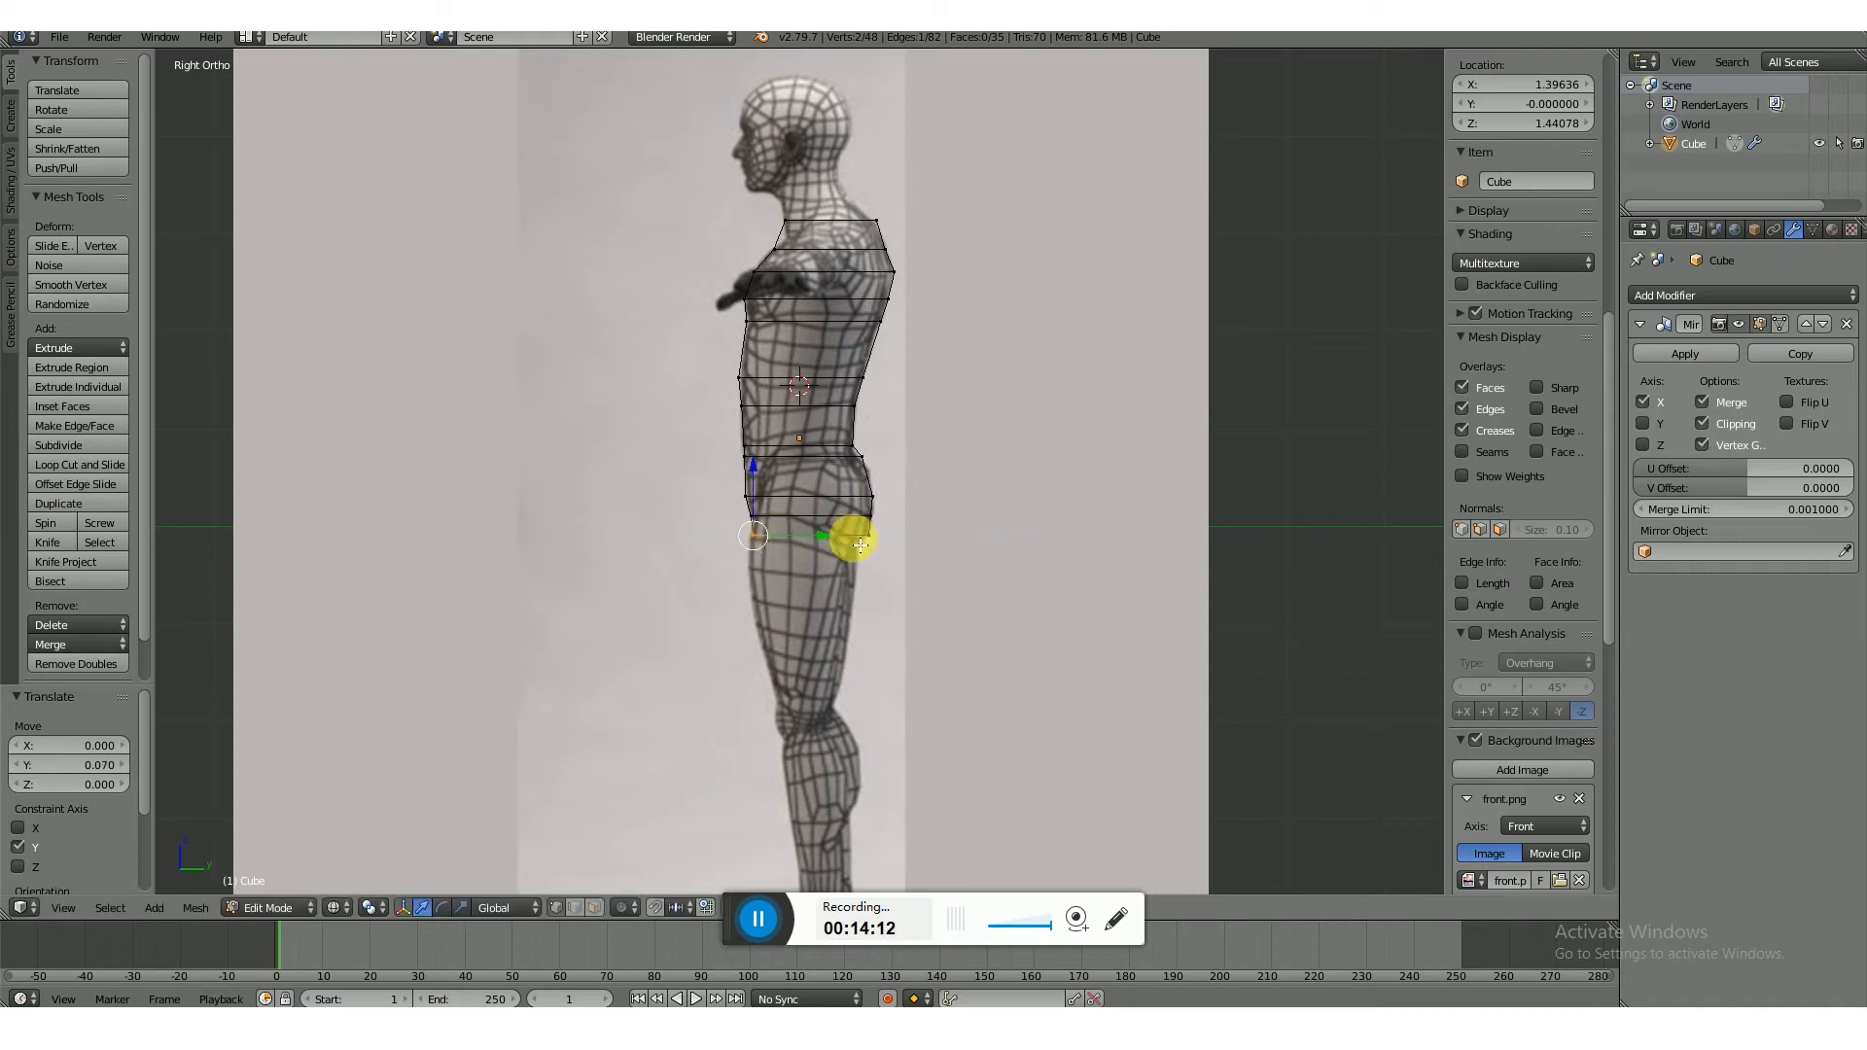
- In front view, add a centred vertical loop cut through the modelled half of the torso
{"action": "key", "text": "KP_1"}
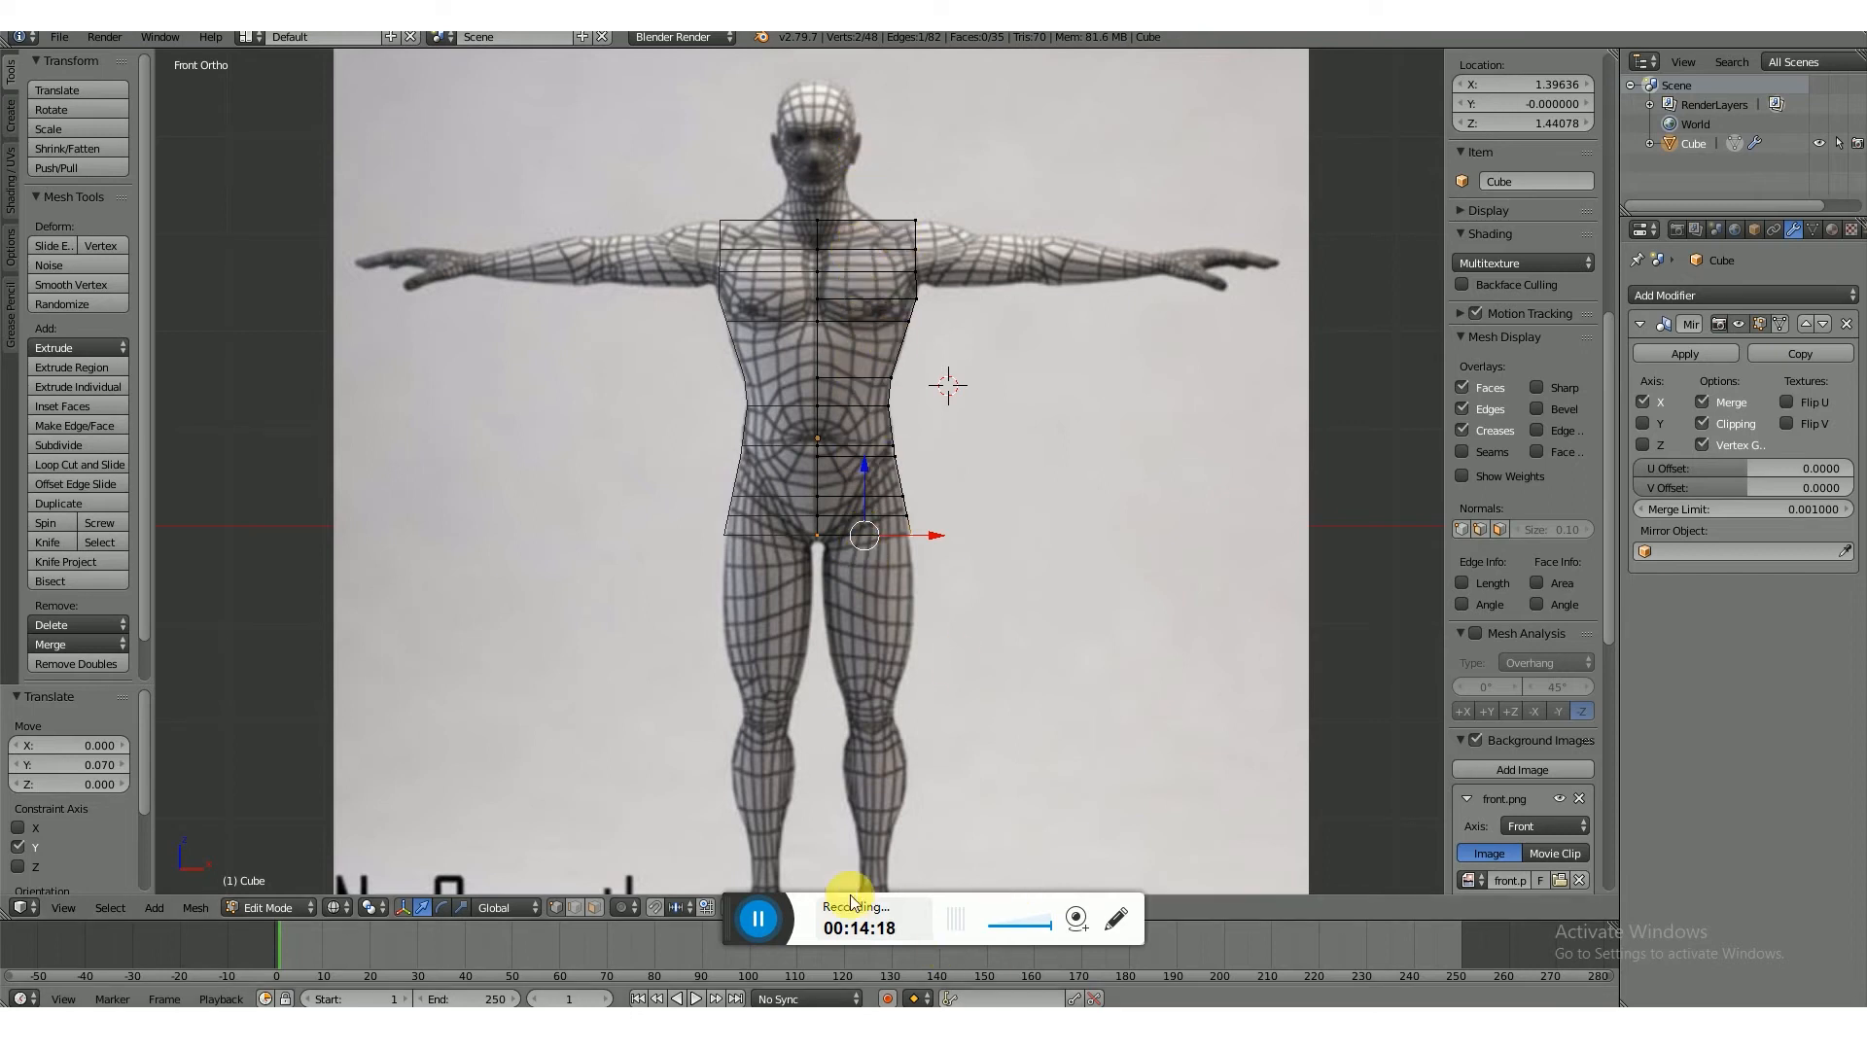
{"action": "left_click_drag", "start_coordinate": [751, 914], "coordinate": [1232, 979]}
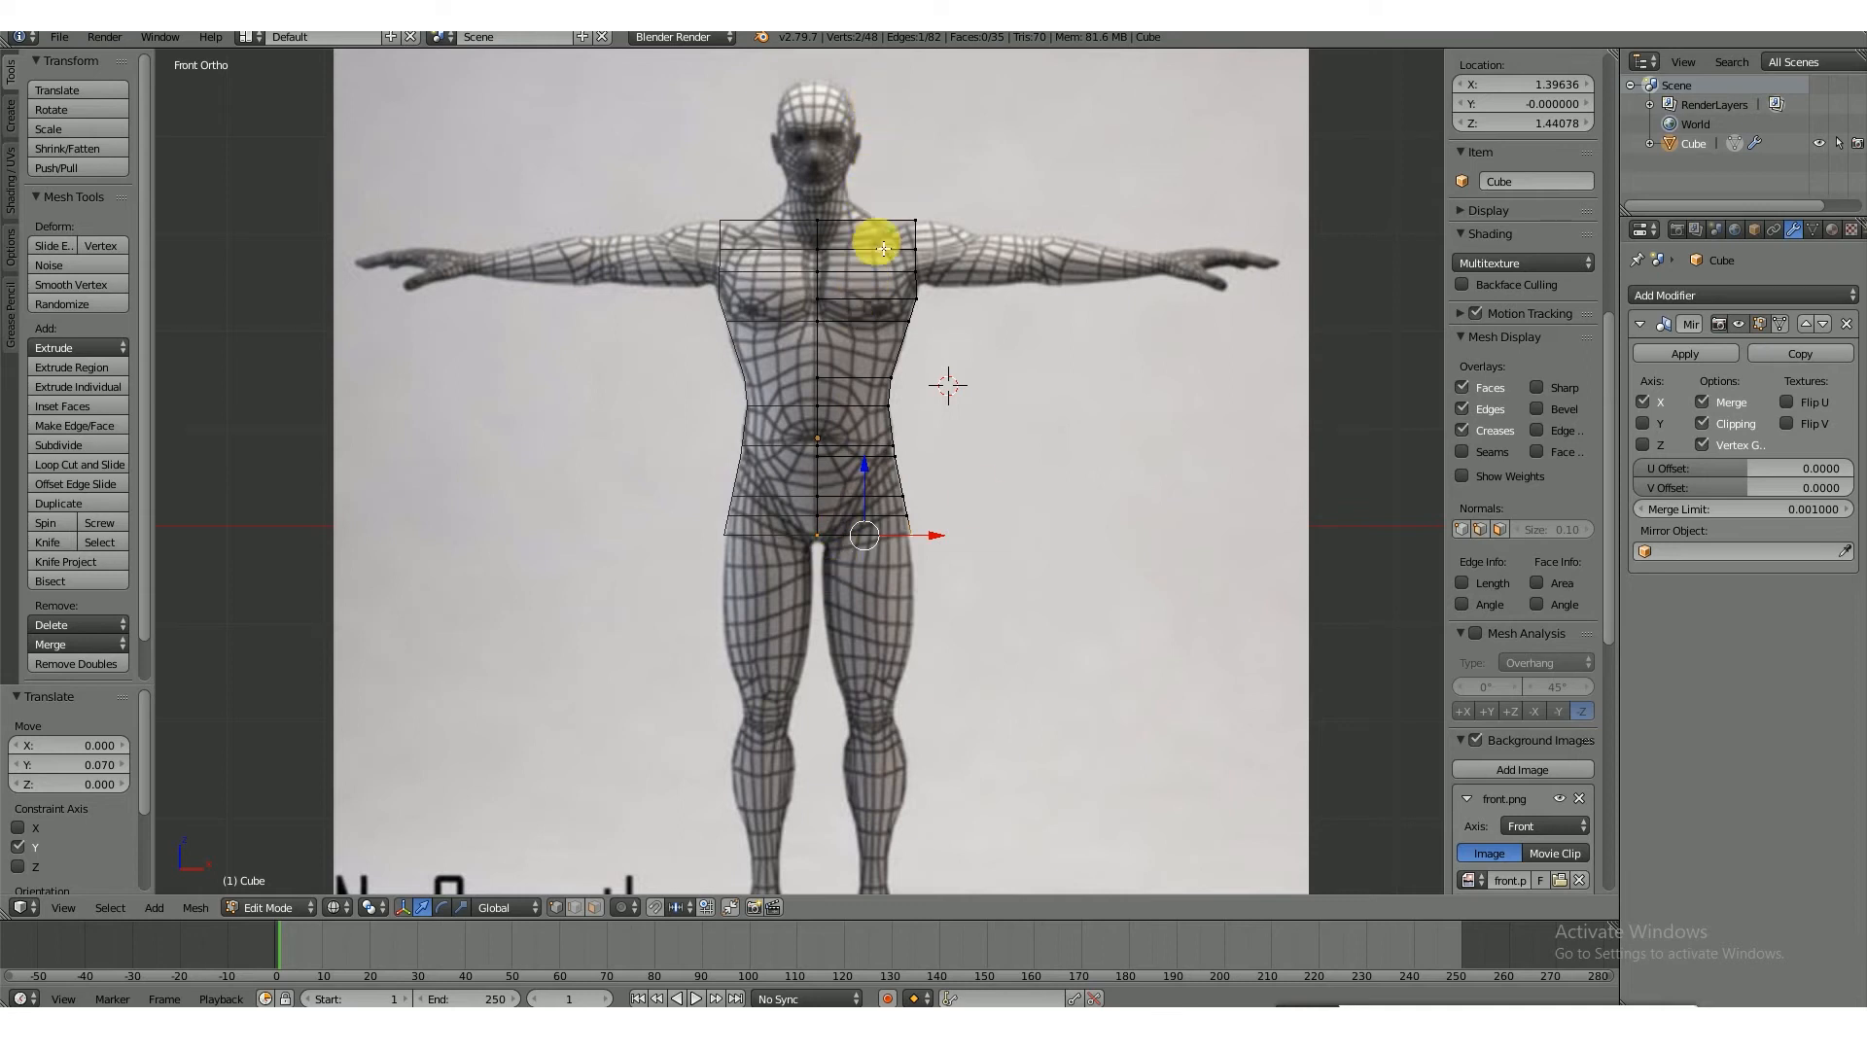
{"action": "key", "text": "ctrl+r"}
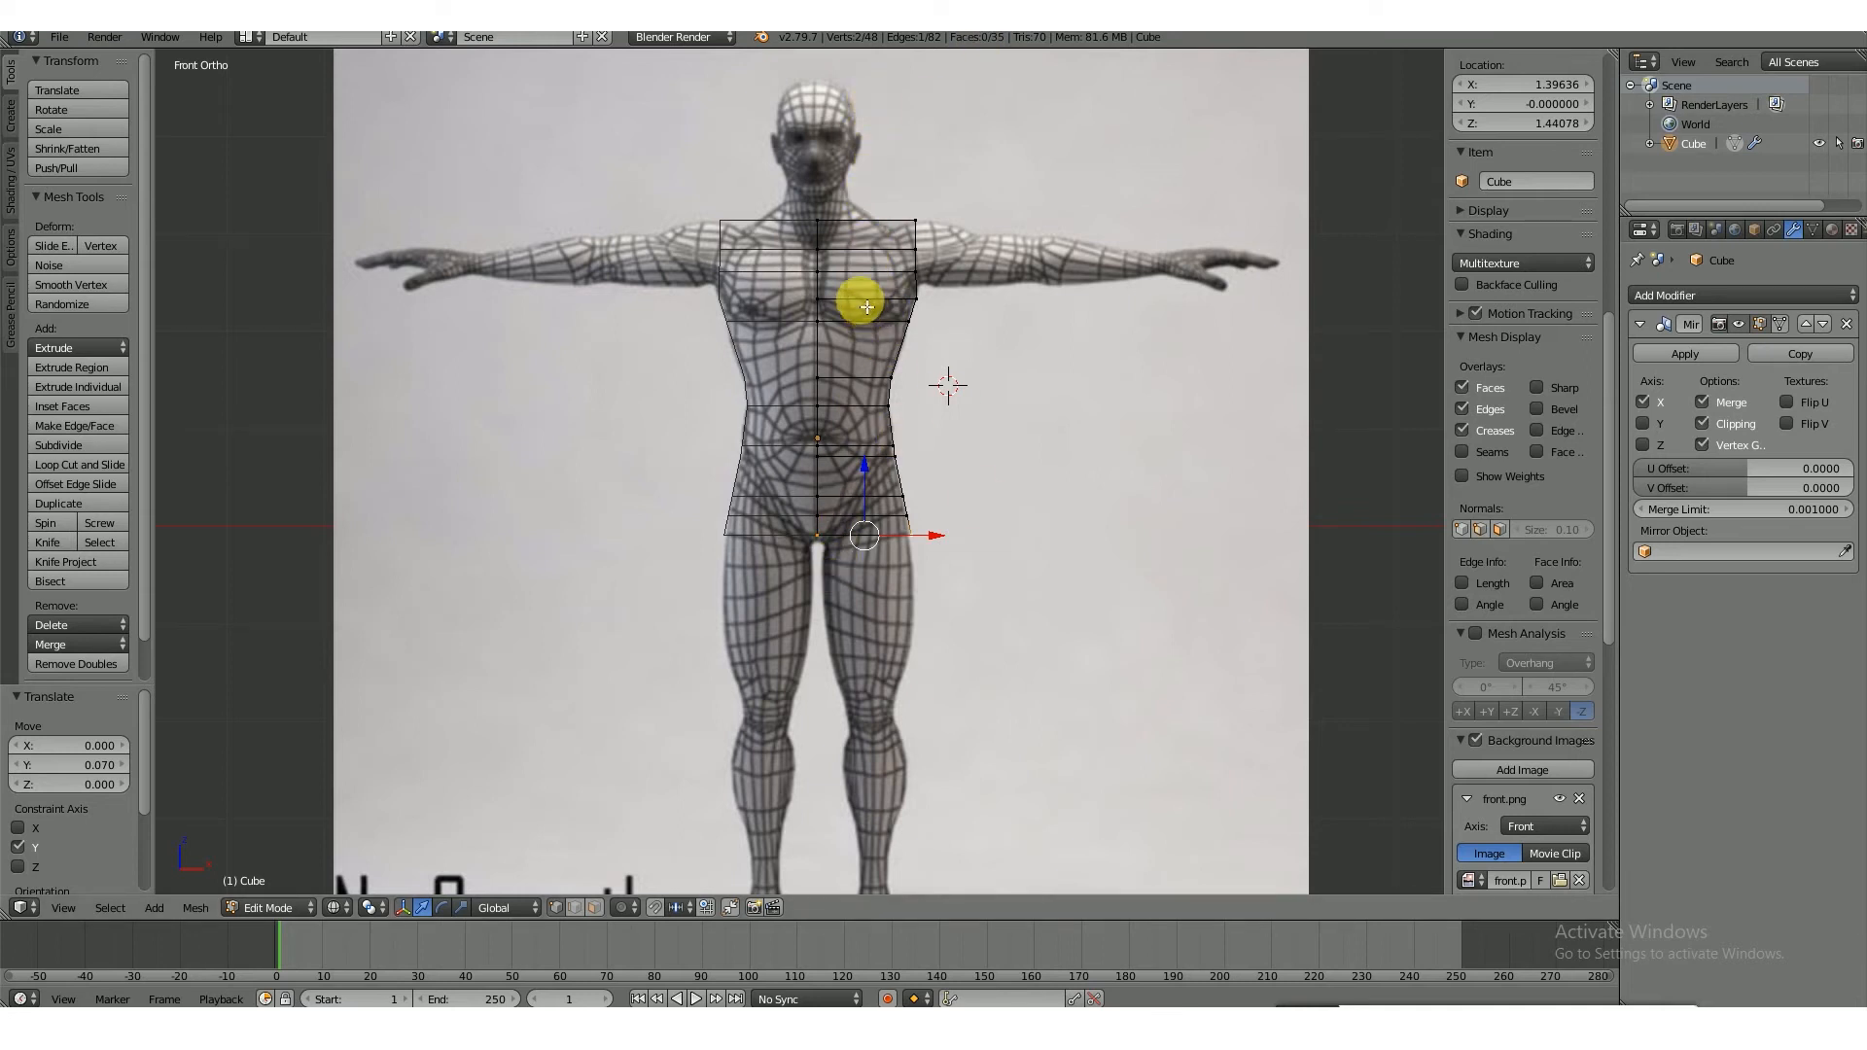
{"action": "left_click", "coordinate": [871, 273]}
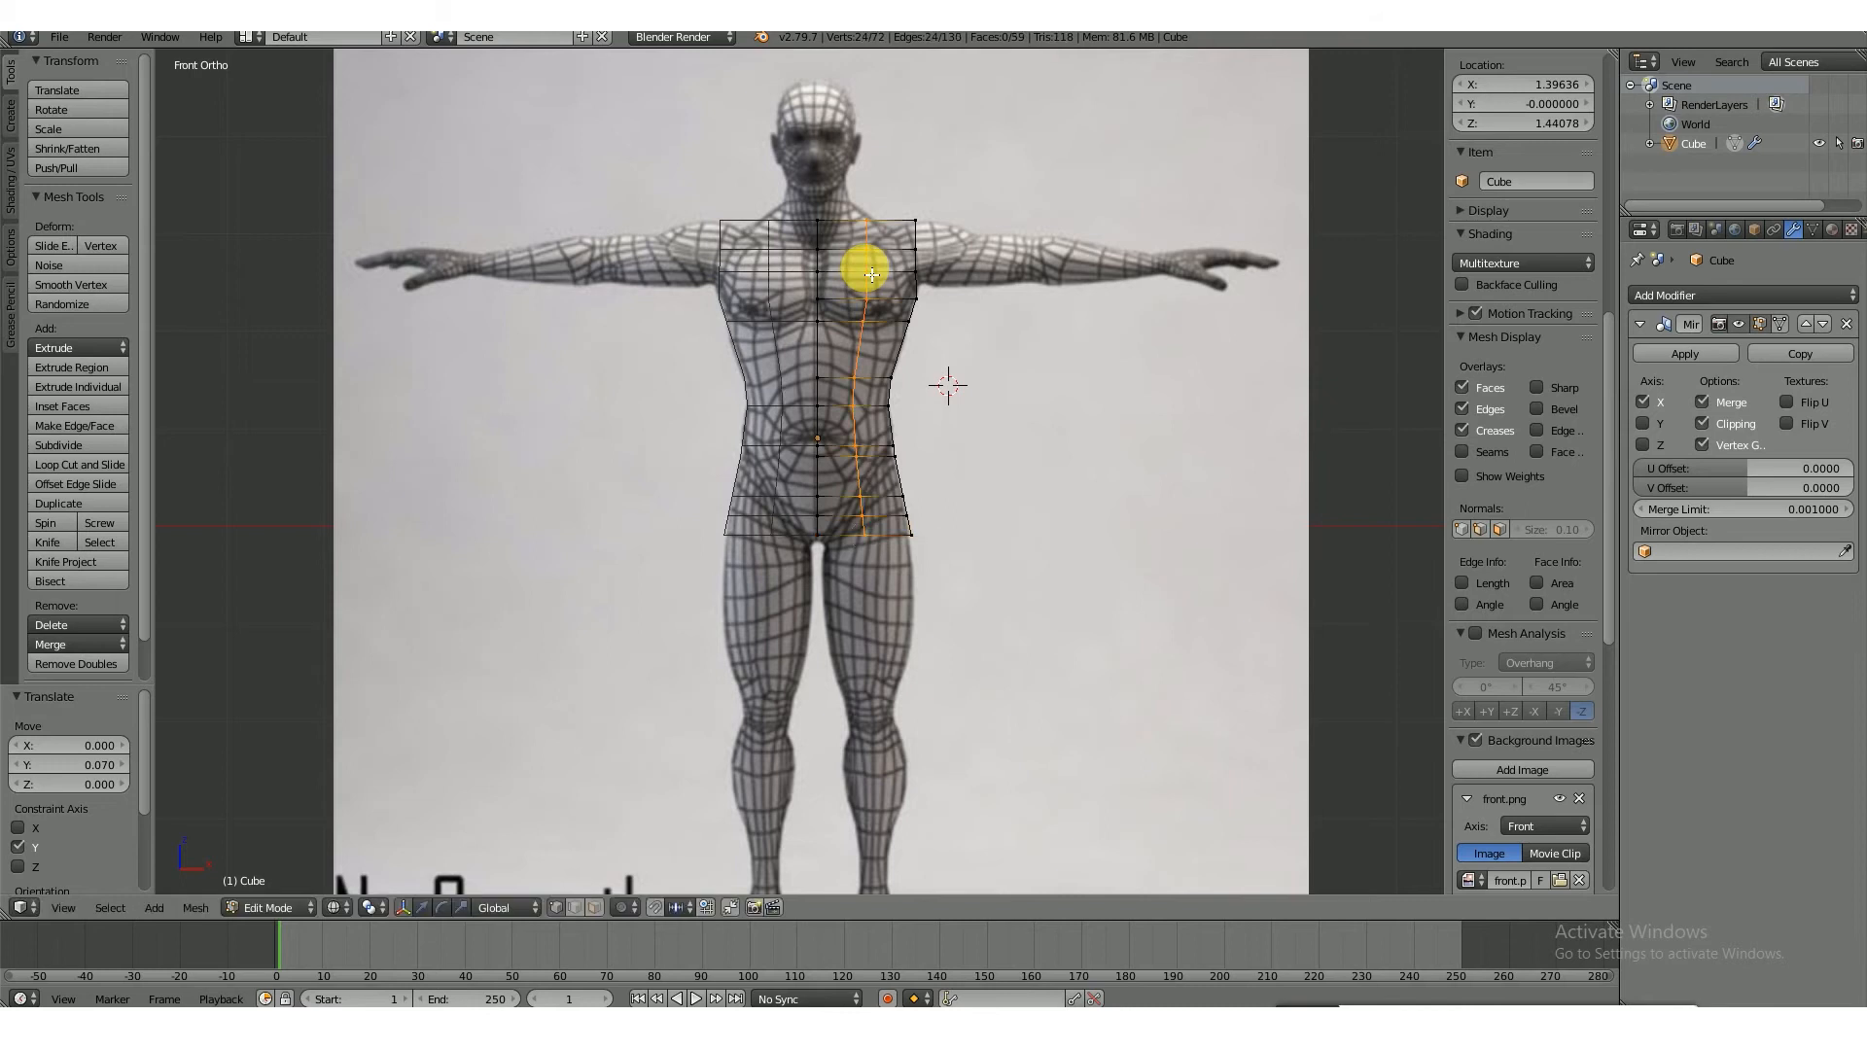
{"action": "right_click", "coordinate": [865, 265]}
- Move the vertical loop's front and back bottom vertices about -0.239 along X and -0.189 along Z toward the crotch
{"action": "right_click", "coordinate": [872, 536]}
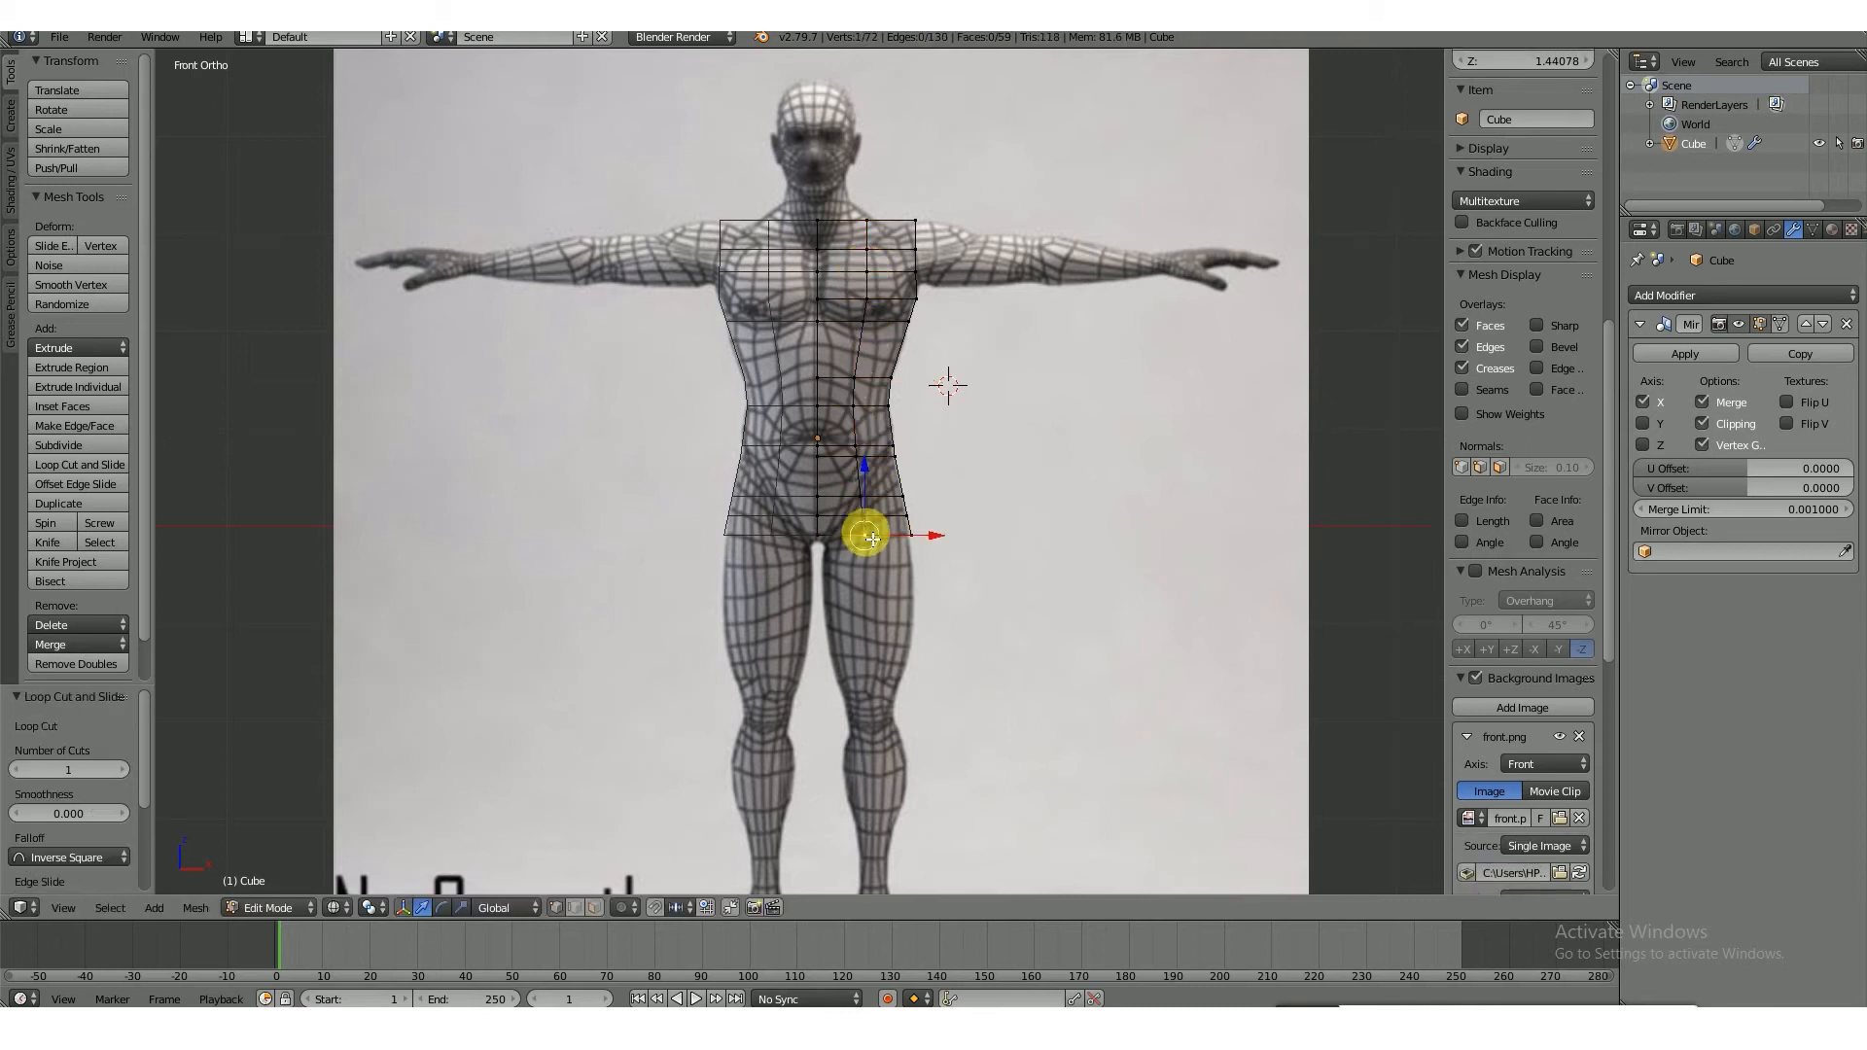
{"action": "middle_click_drag", "start_coordinate": [851, 538], "coordinate": [863, 496]}
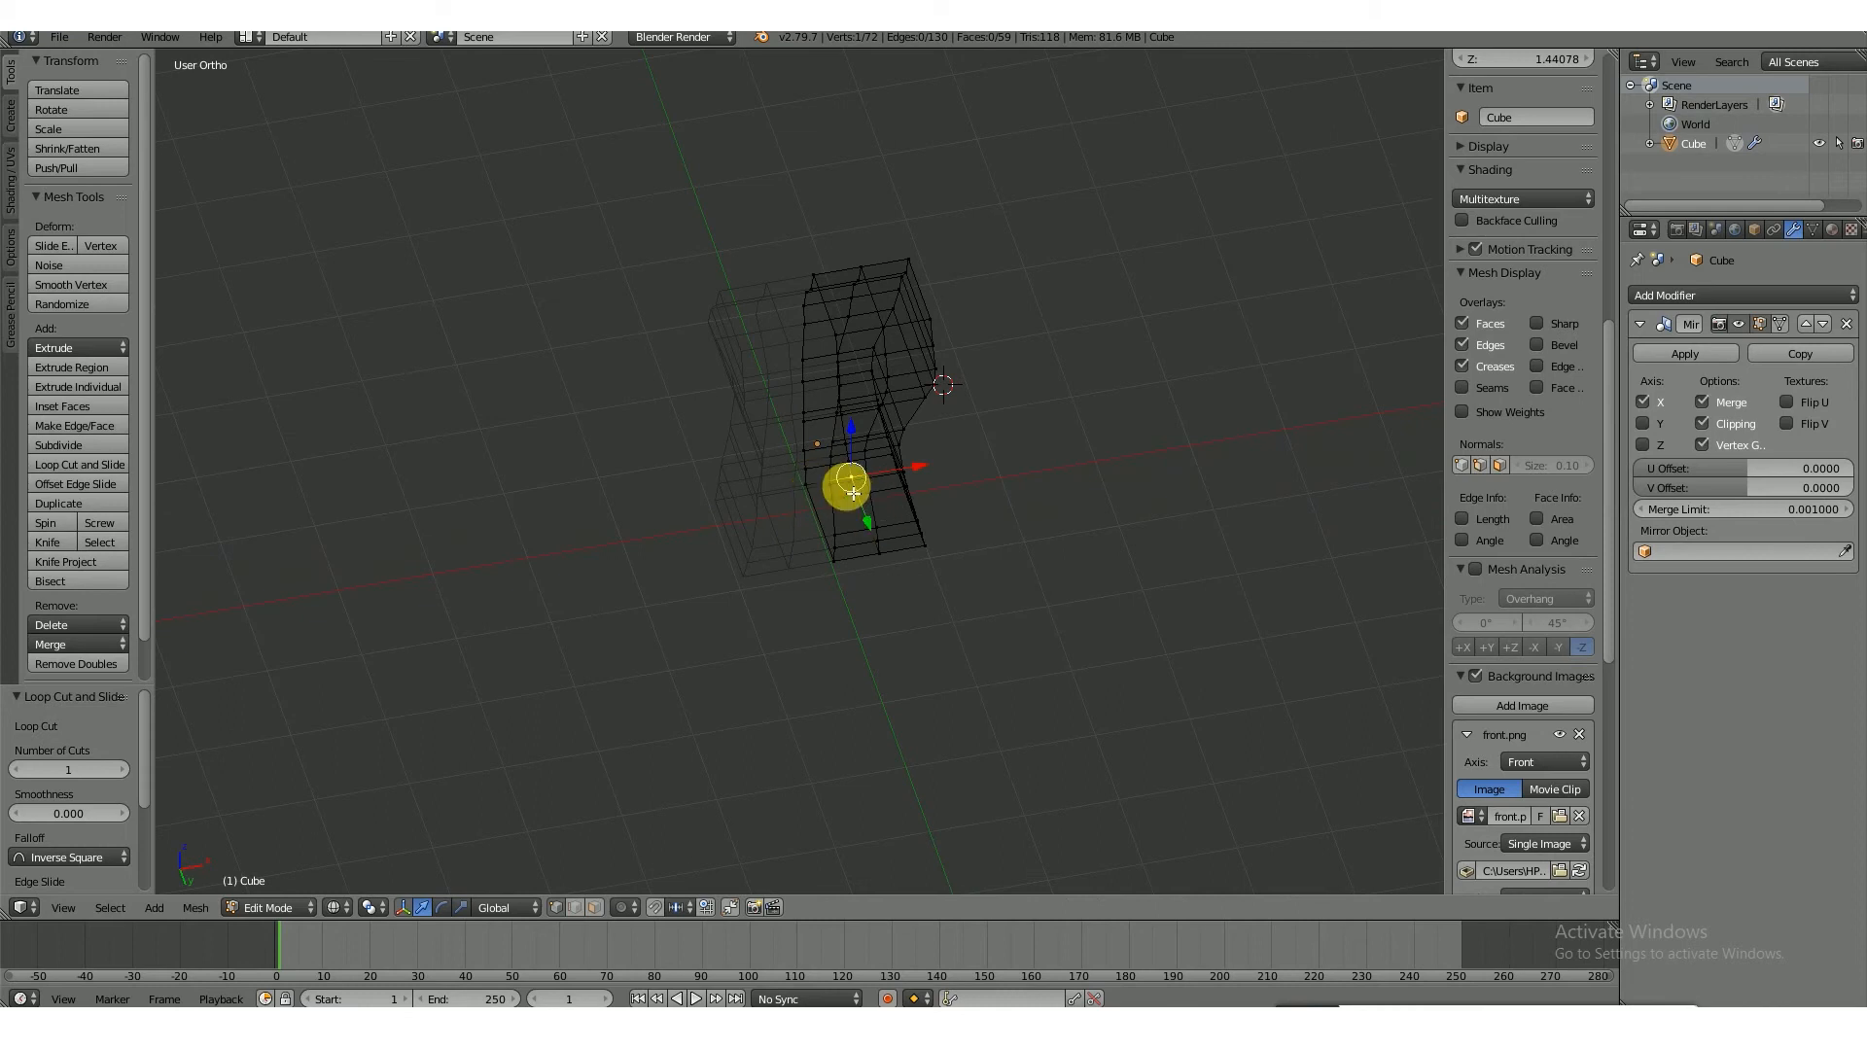
{"action": "key", "text": "KP_1"}
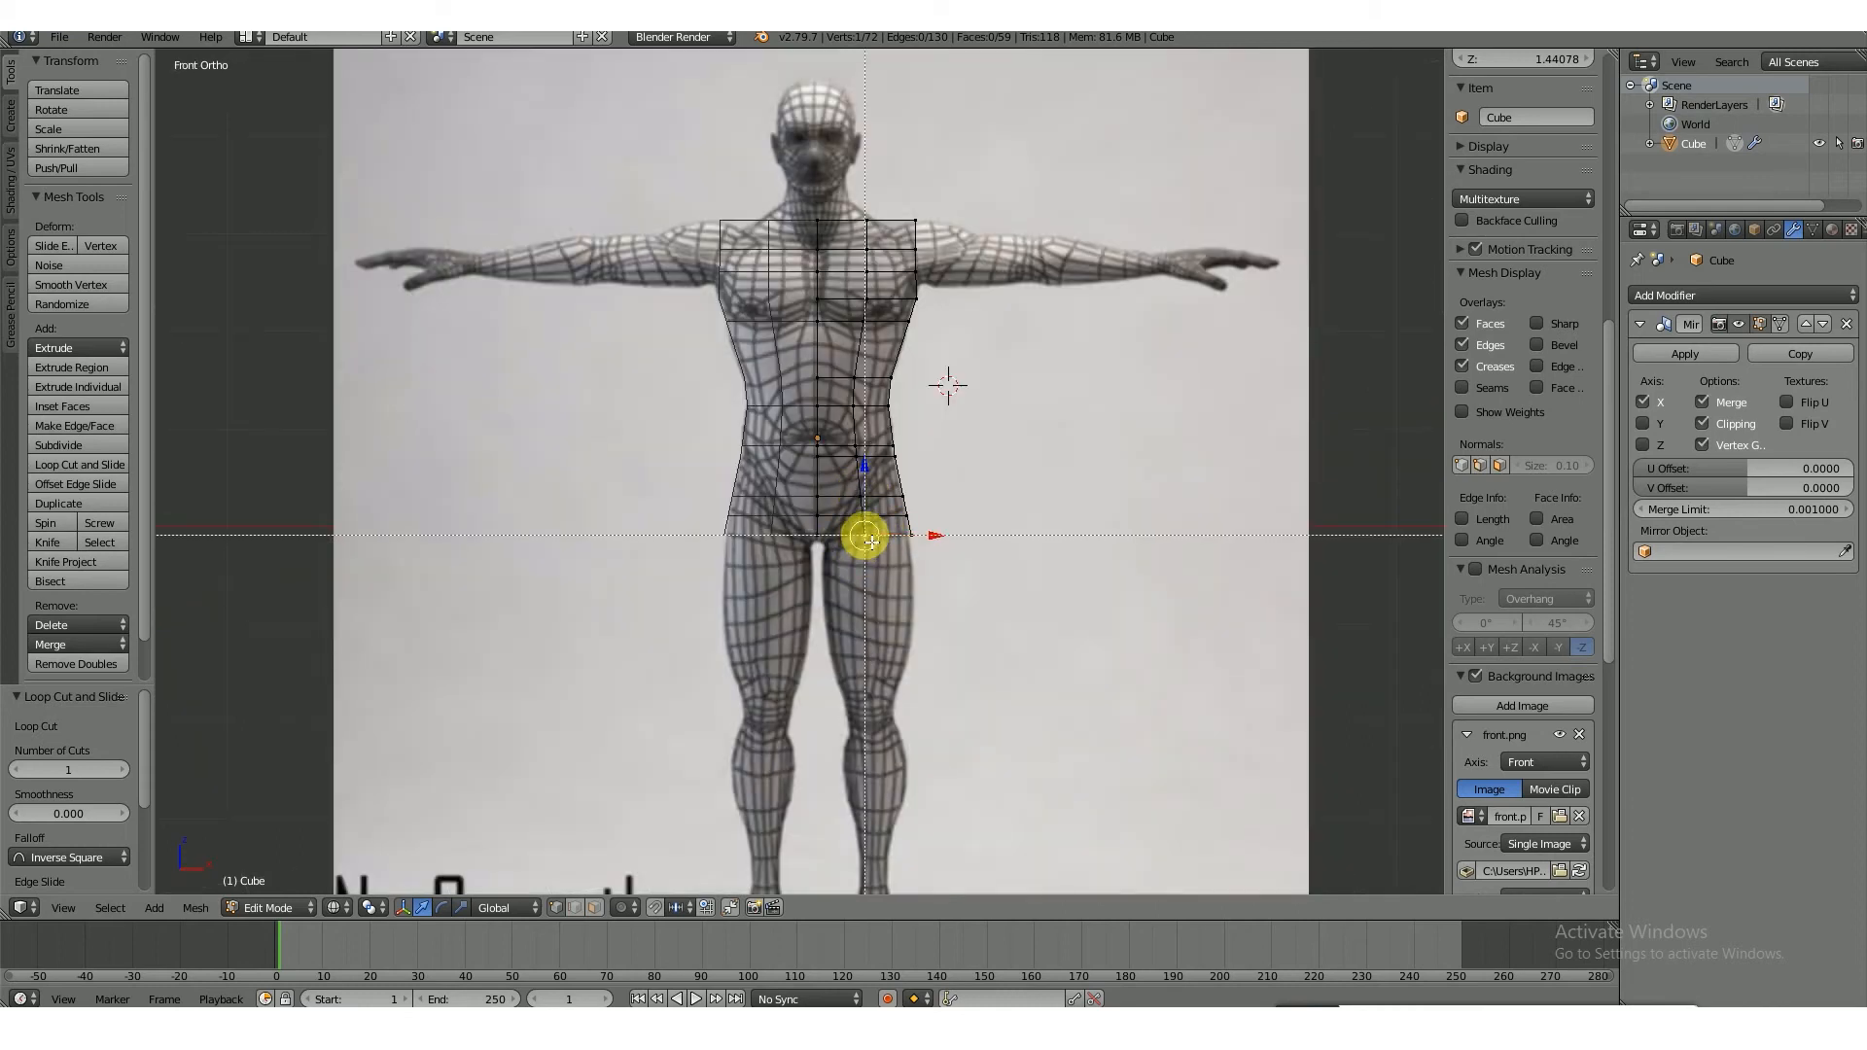
{"action": "right_click", "coordinate": [868, 537], "text": "shift"}
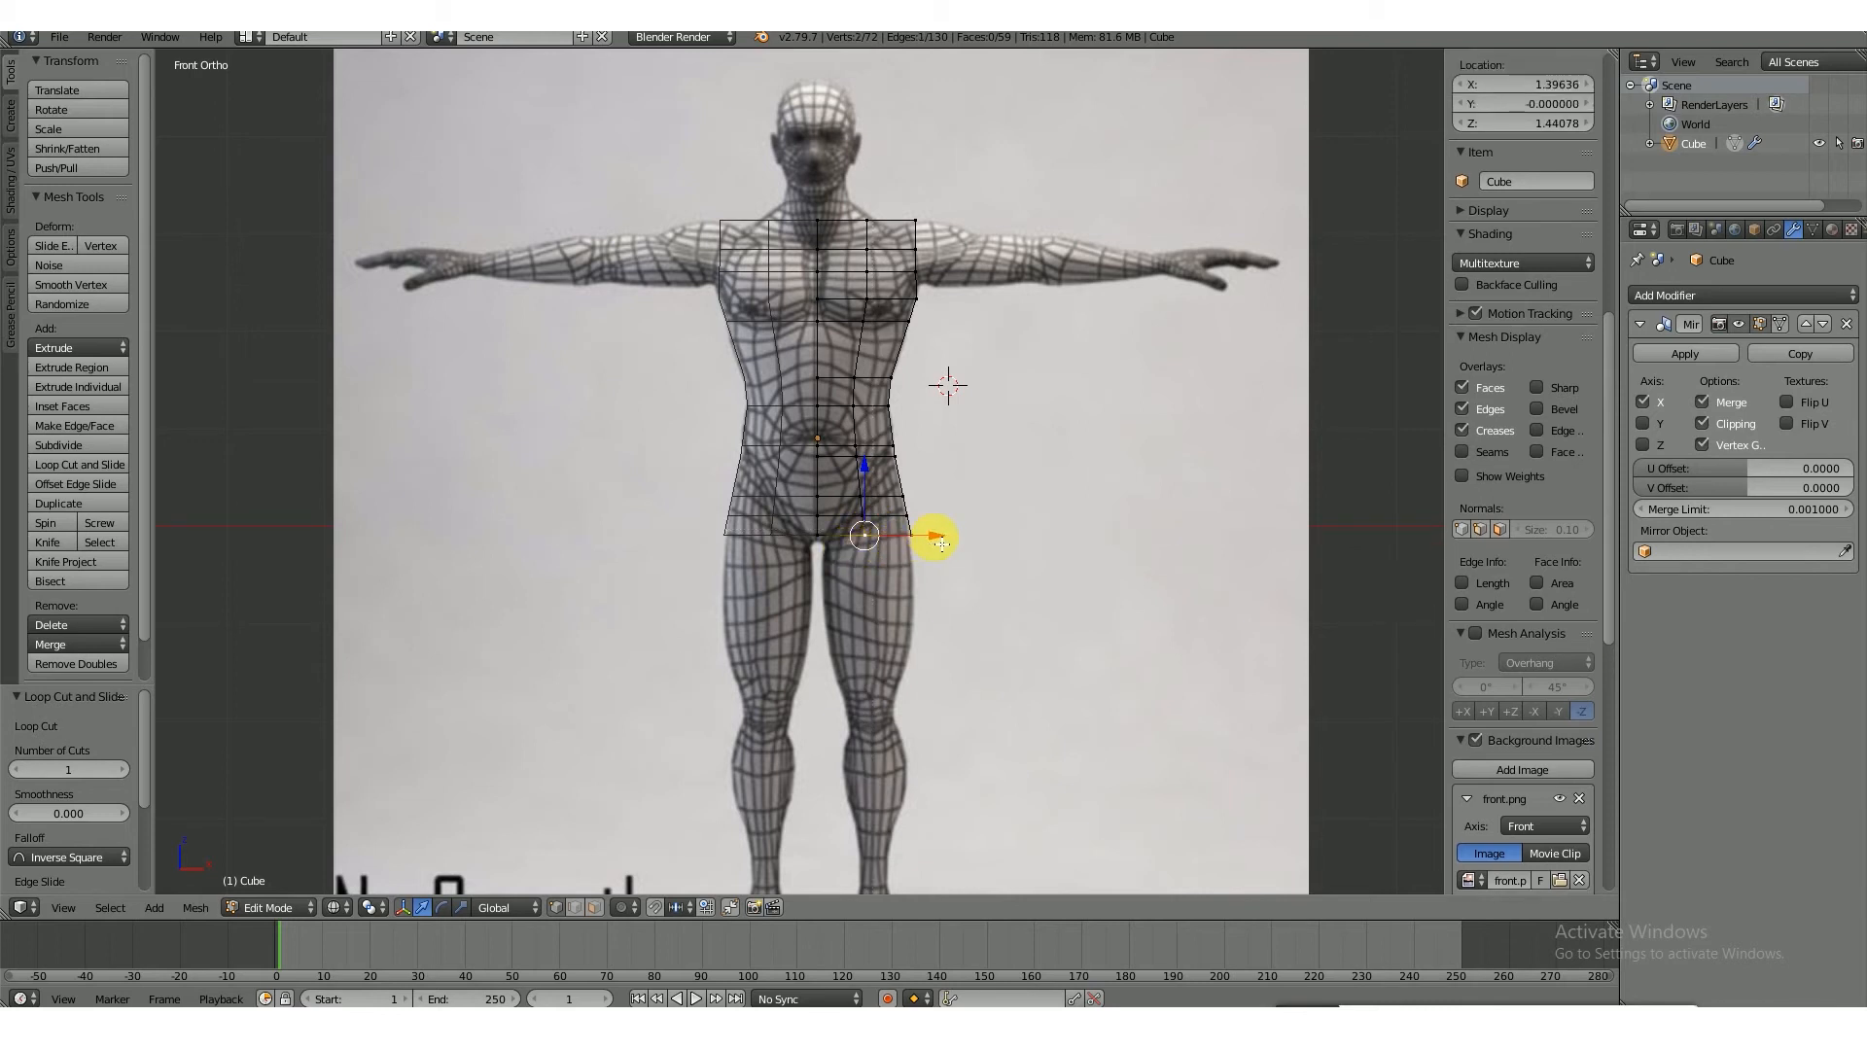
{"action": "left_click_drag", "start_coordinate": [933, 536], "coordinate": [914, 554]}
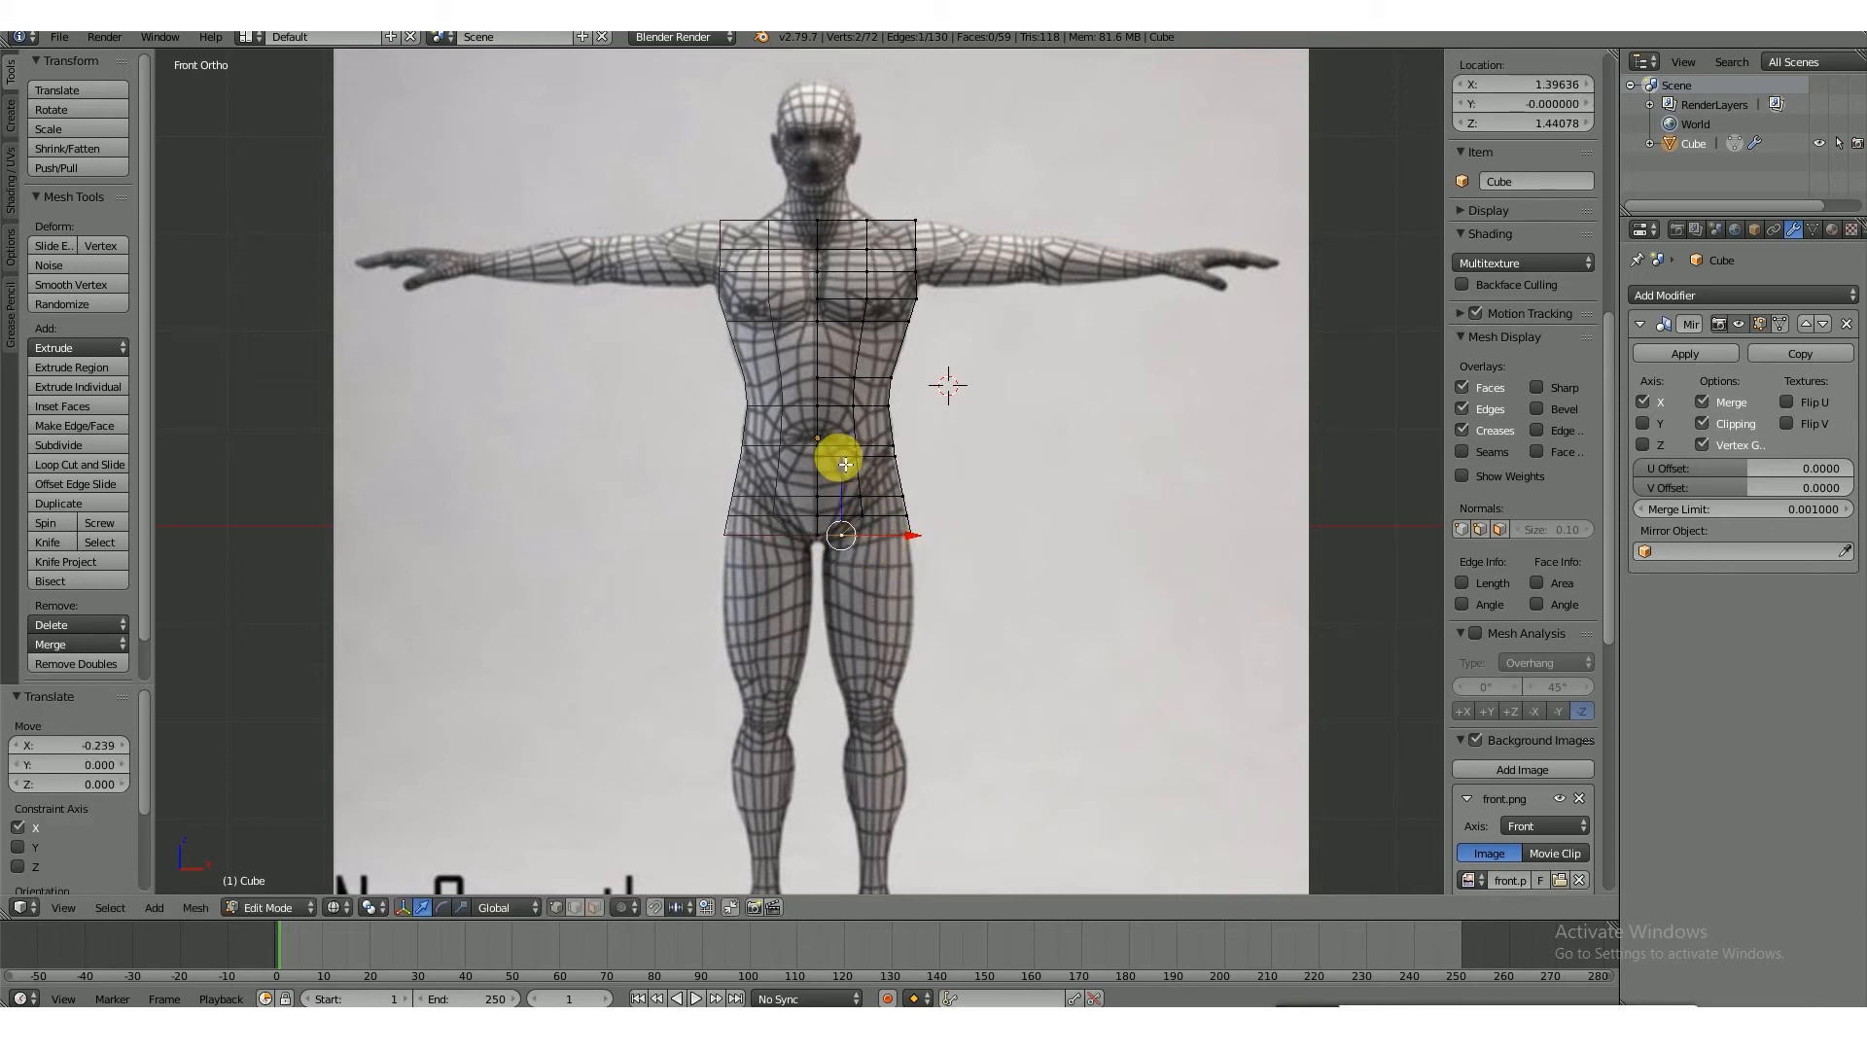
{"action": "left_click_drag", "start_coordinate": [834, 459], "coordinate": [849, 488]}
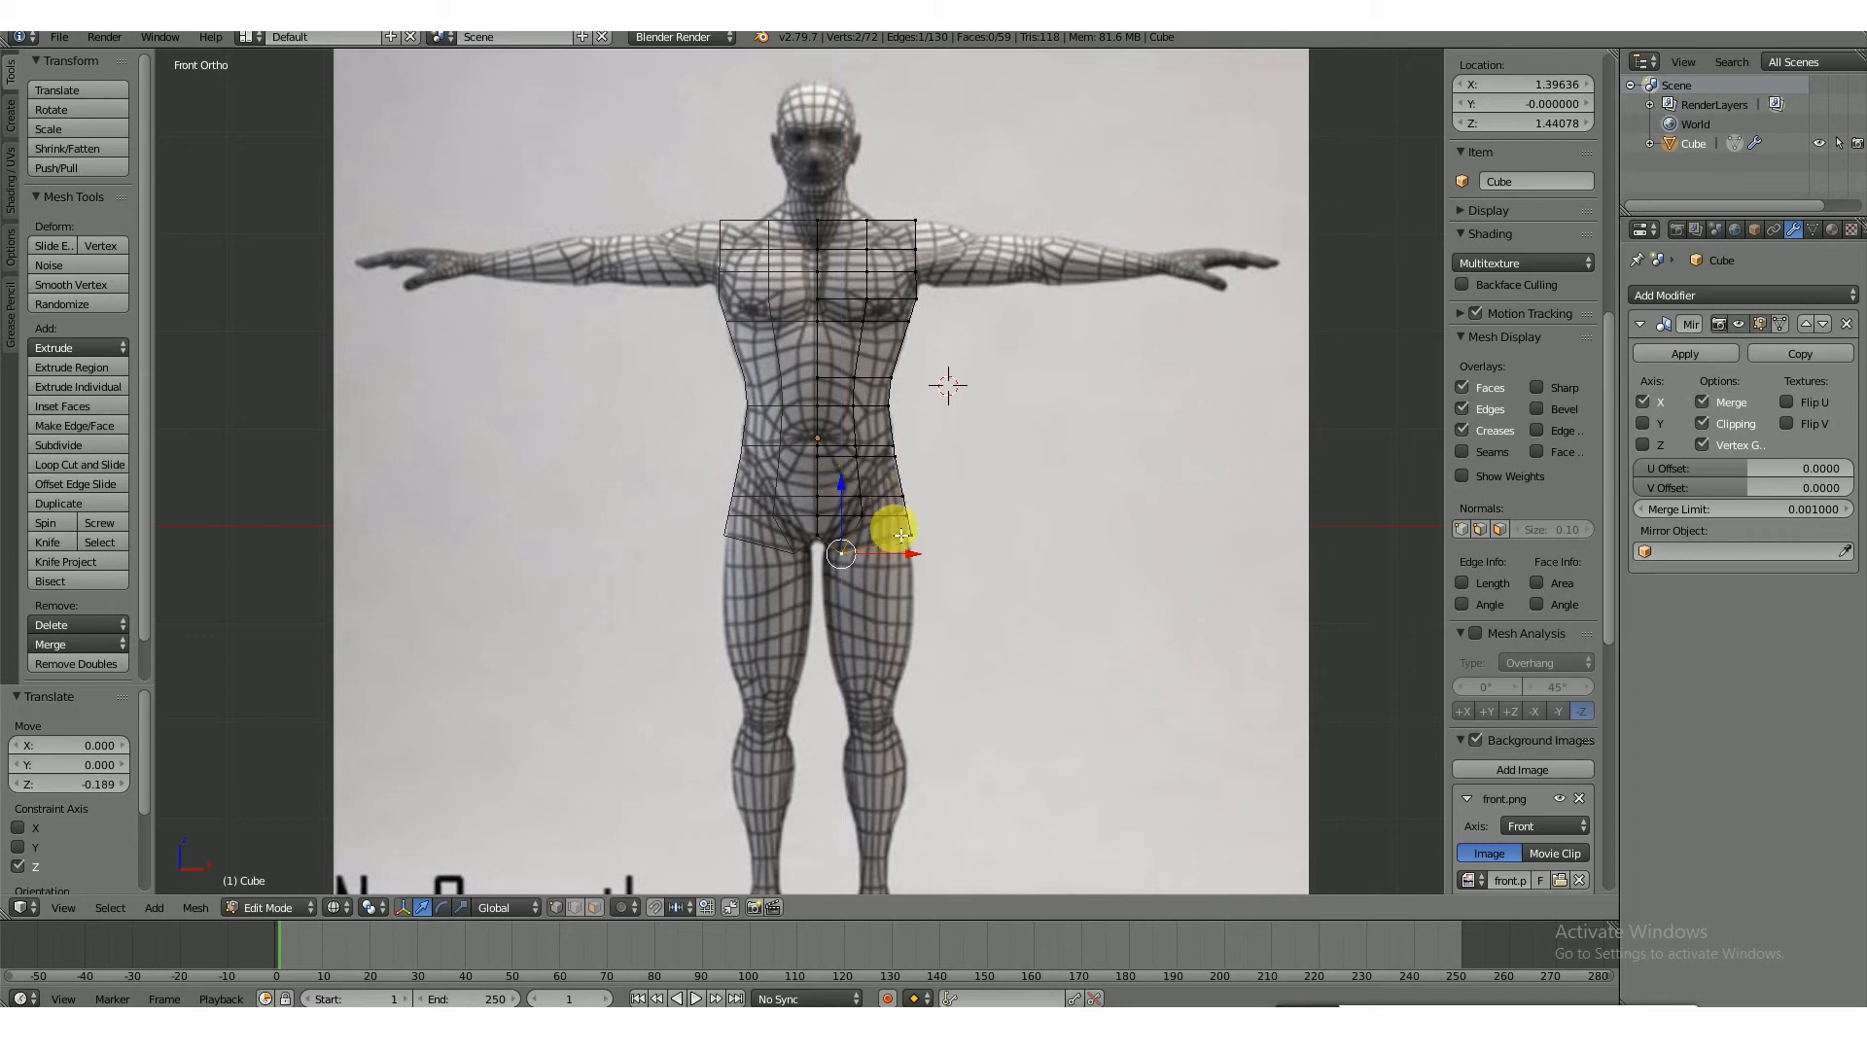
- Lower the bottom vertices on the mirror centre line about 0.090 along Z to the crotch
{"action": "right_click", "coordinate": [826, 541]}
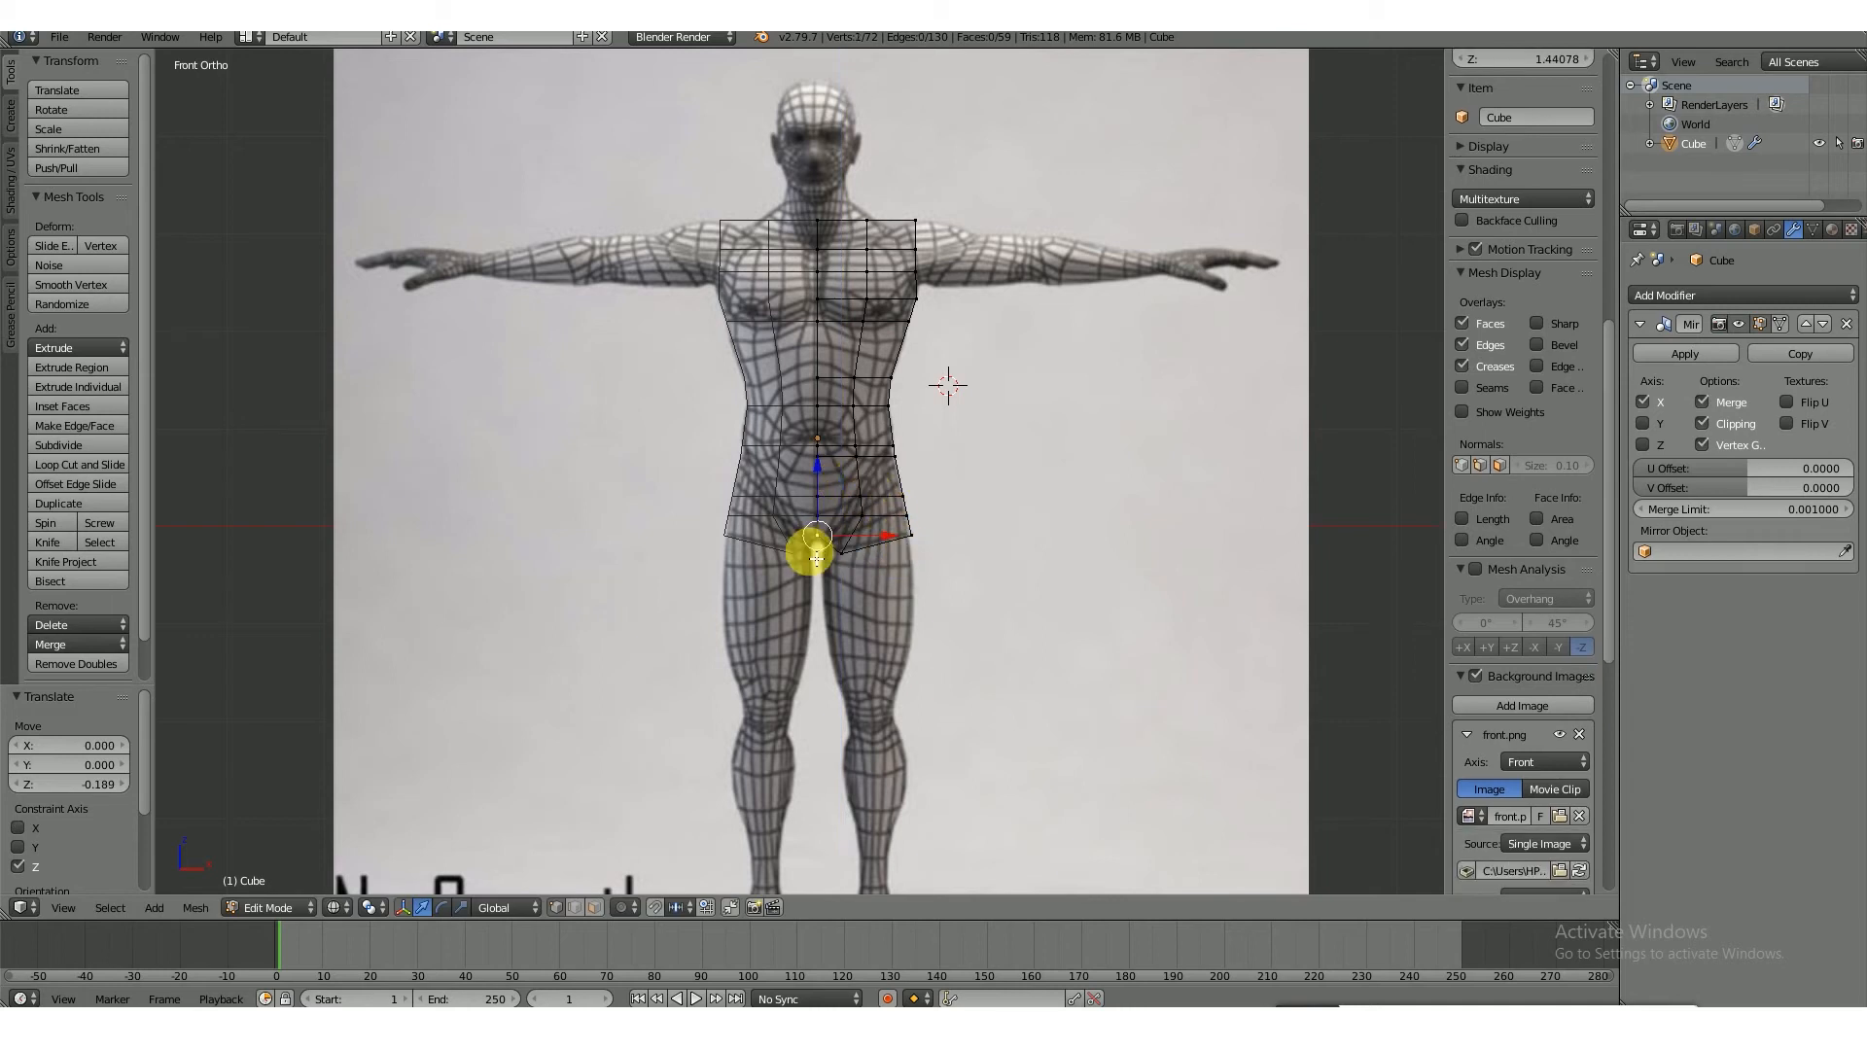
{"action": "key", "text": "b"}
{"action": "left_click_drag", "start_coordinate": [792, 537], "coordinate": [830, 545]}
{"action": "key", "text": "g"}
{"action": "key", "text": "z"}
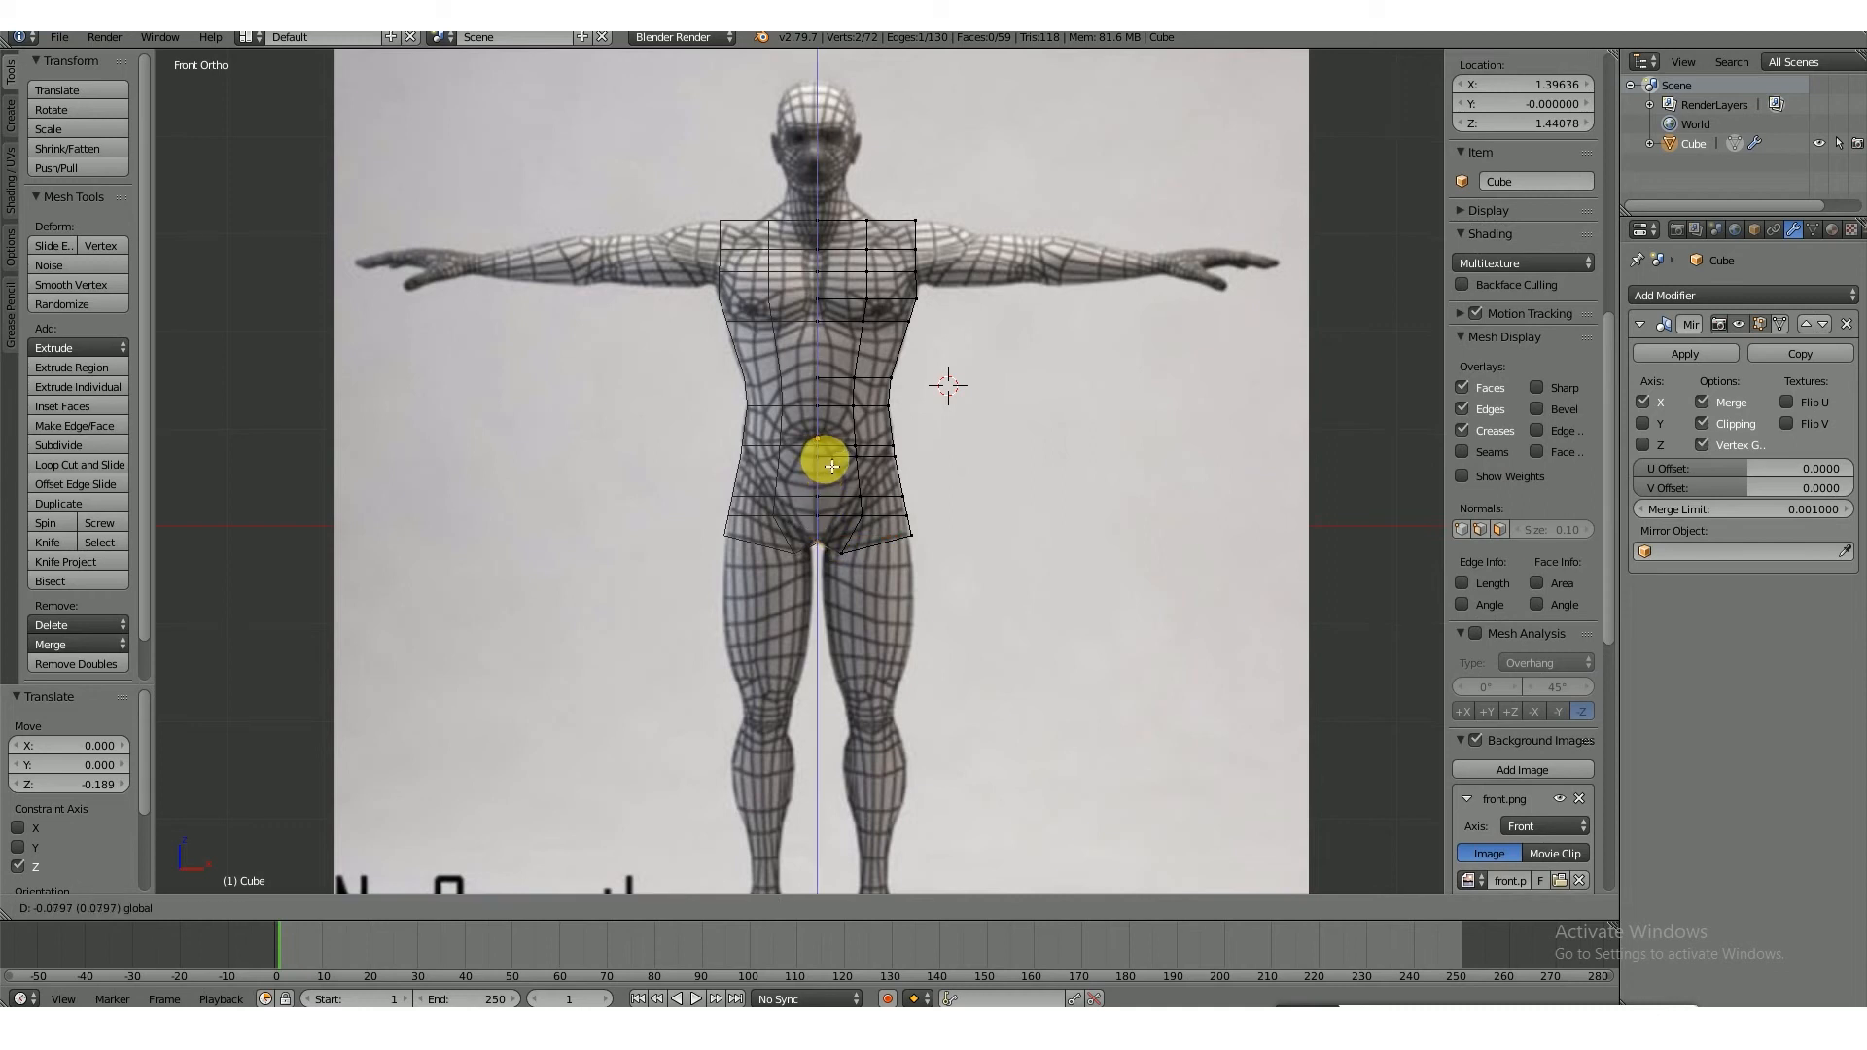
{"action": "left_click", "coordinate": [831, 467]}
- Raise the vertical loop's front and back bottom vertices about 0.150 along Z
{"action": "right_click", "coordinate": [869, 574]}
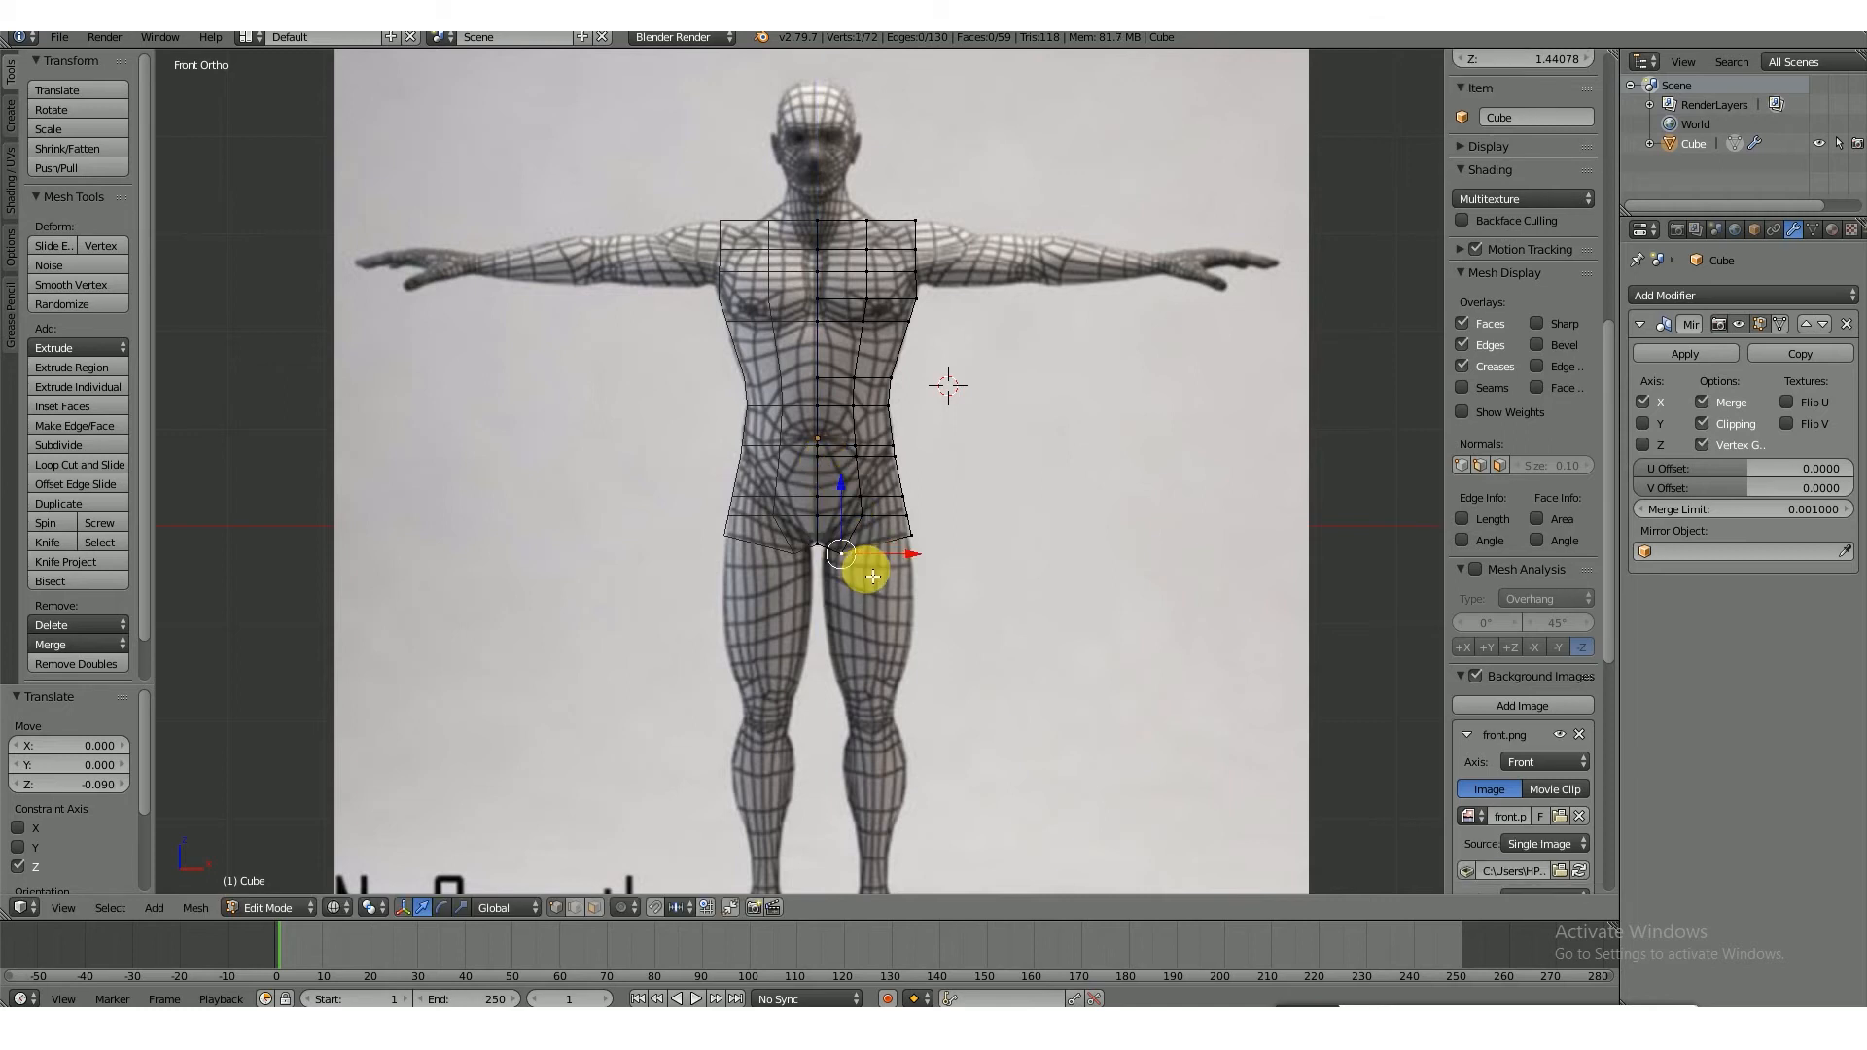
{"action": "right_click", "coordinate": [831, 551], "text": "shift"}
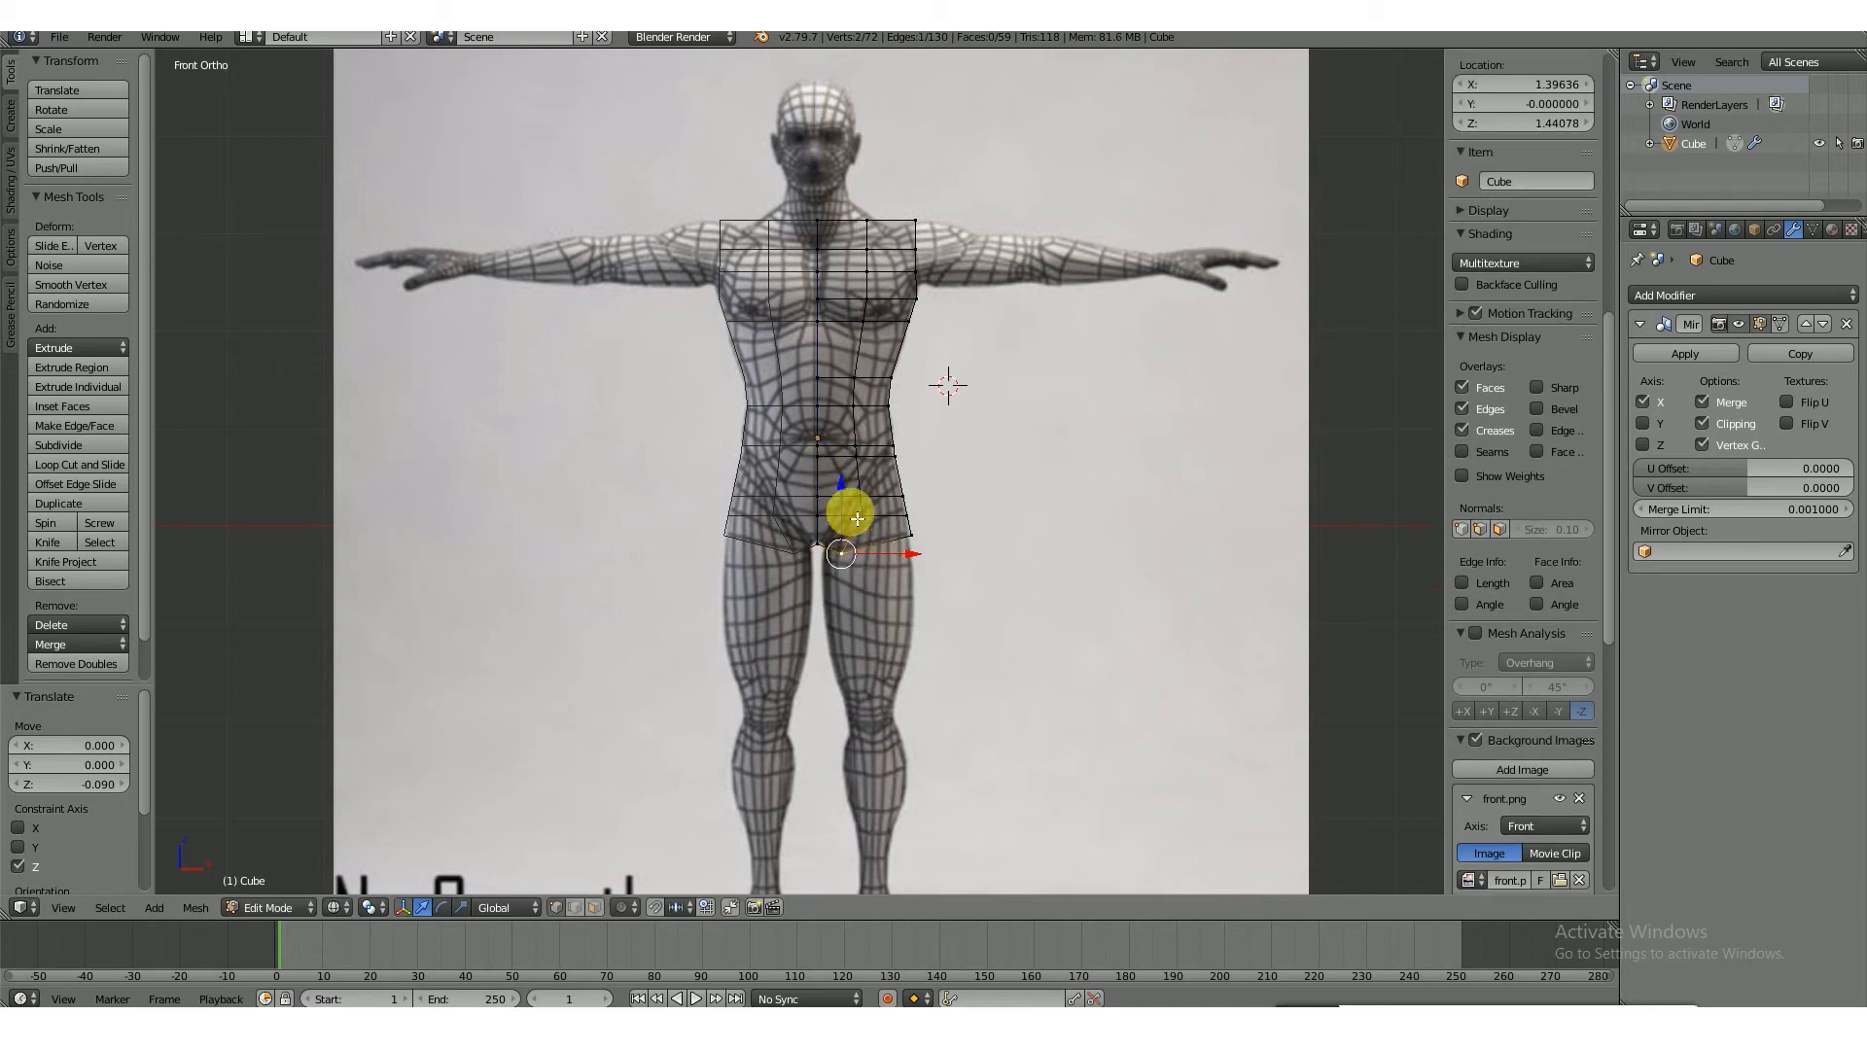
{"action": "key", "text": "g"}
{"action": "key", "text": "z"}
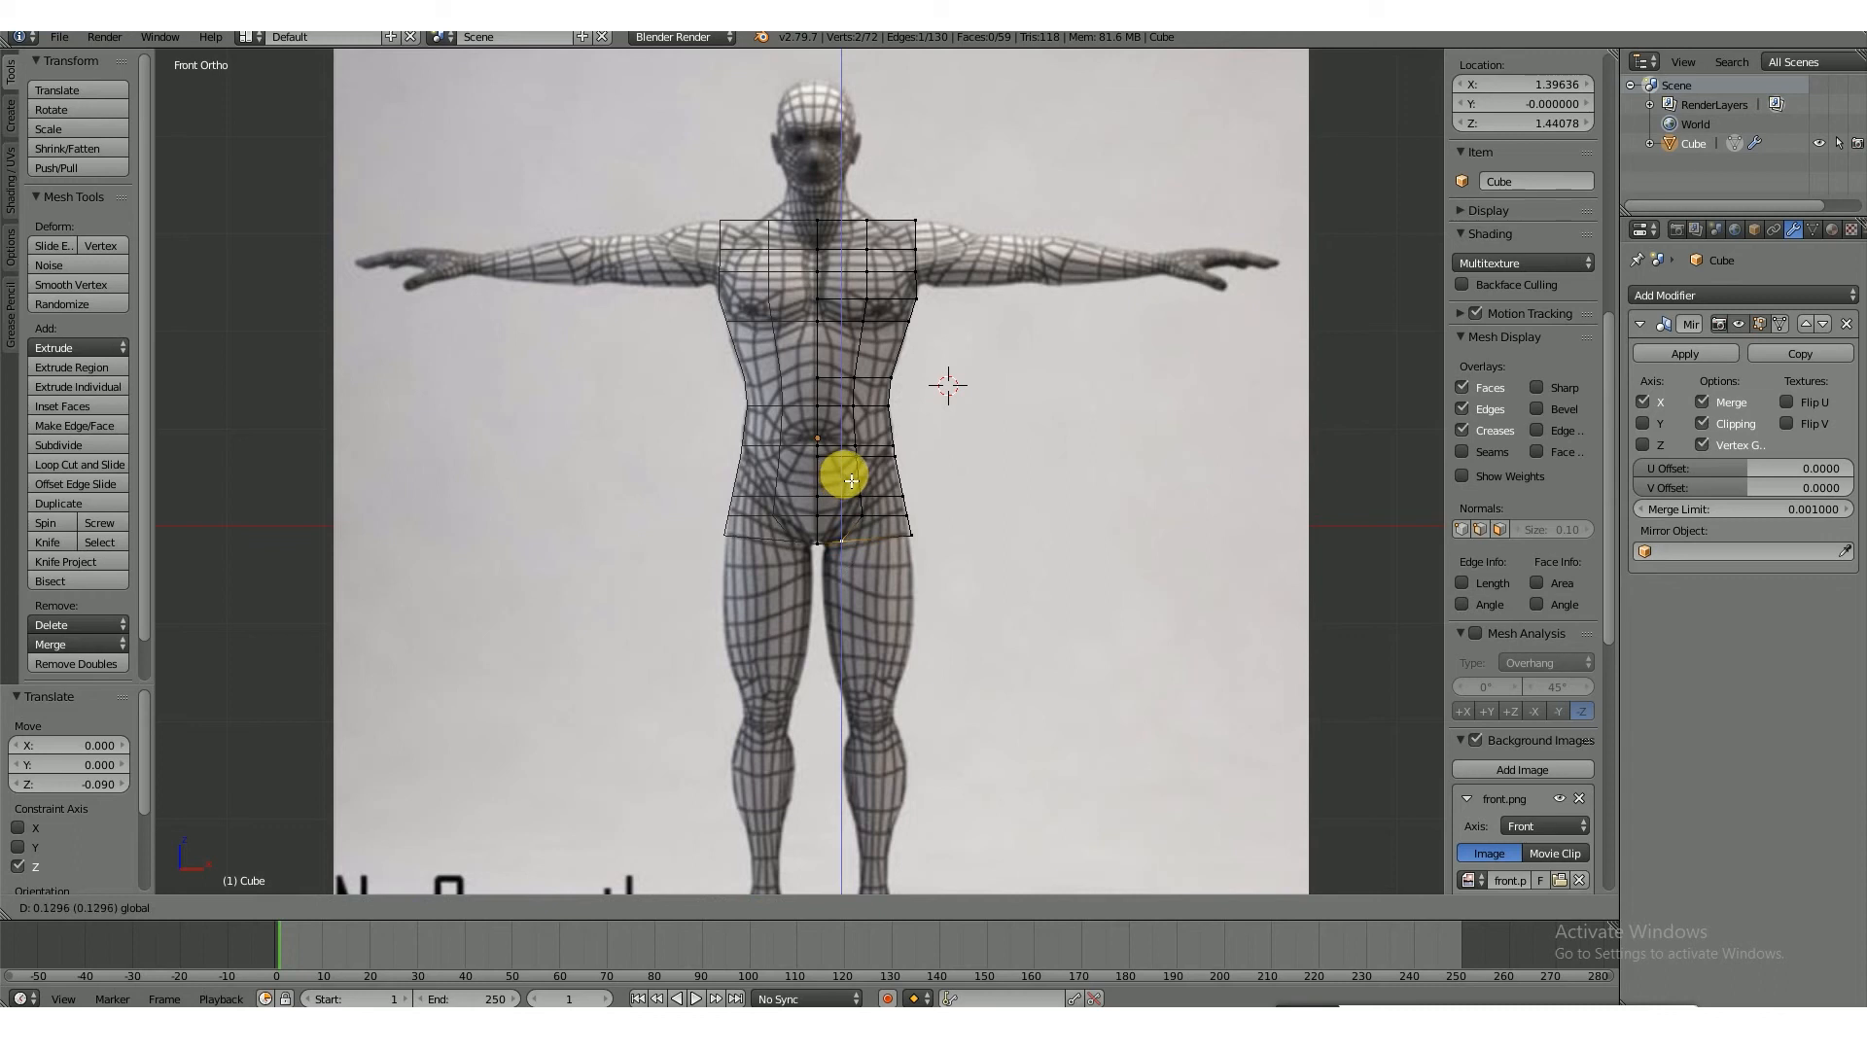
{"action": "left_click", "coordinate": [856, 482]}
- Select the outer vertices of the lowest three hip rows and move them about 0.259 along Z and -0.070 along X
{"action": "right_click", "coordinate": [906, 534]}
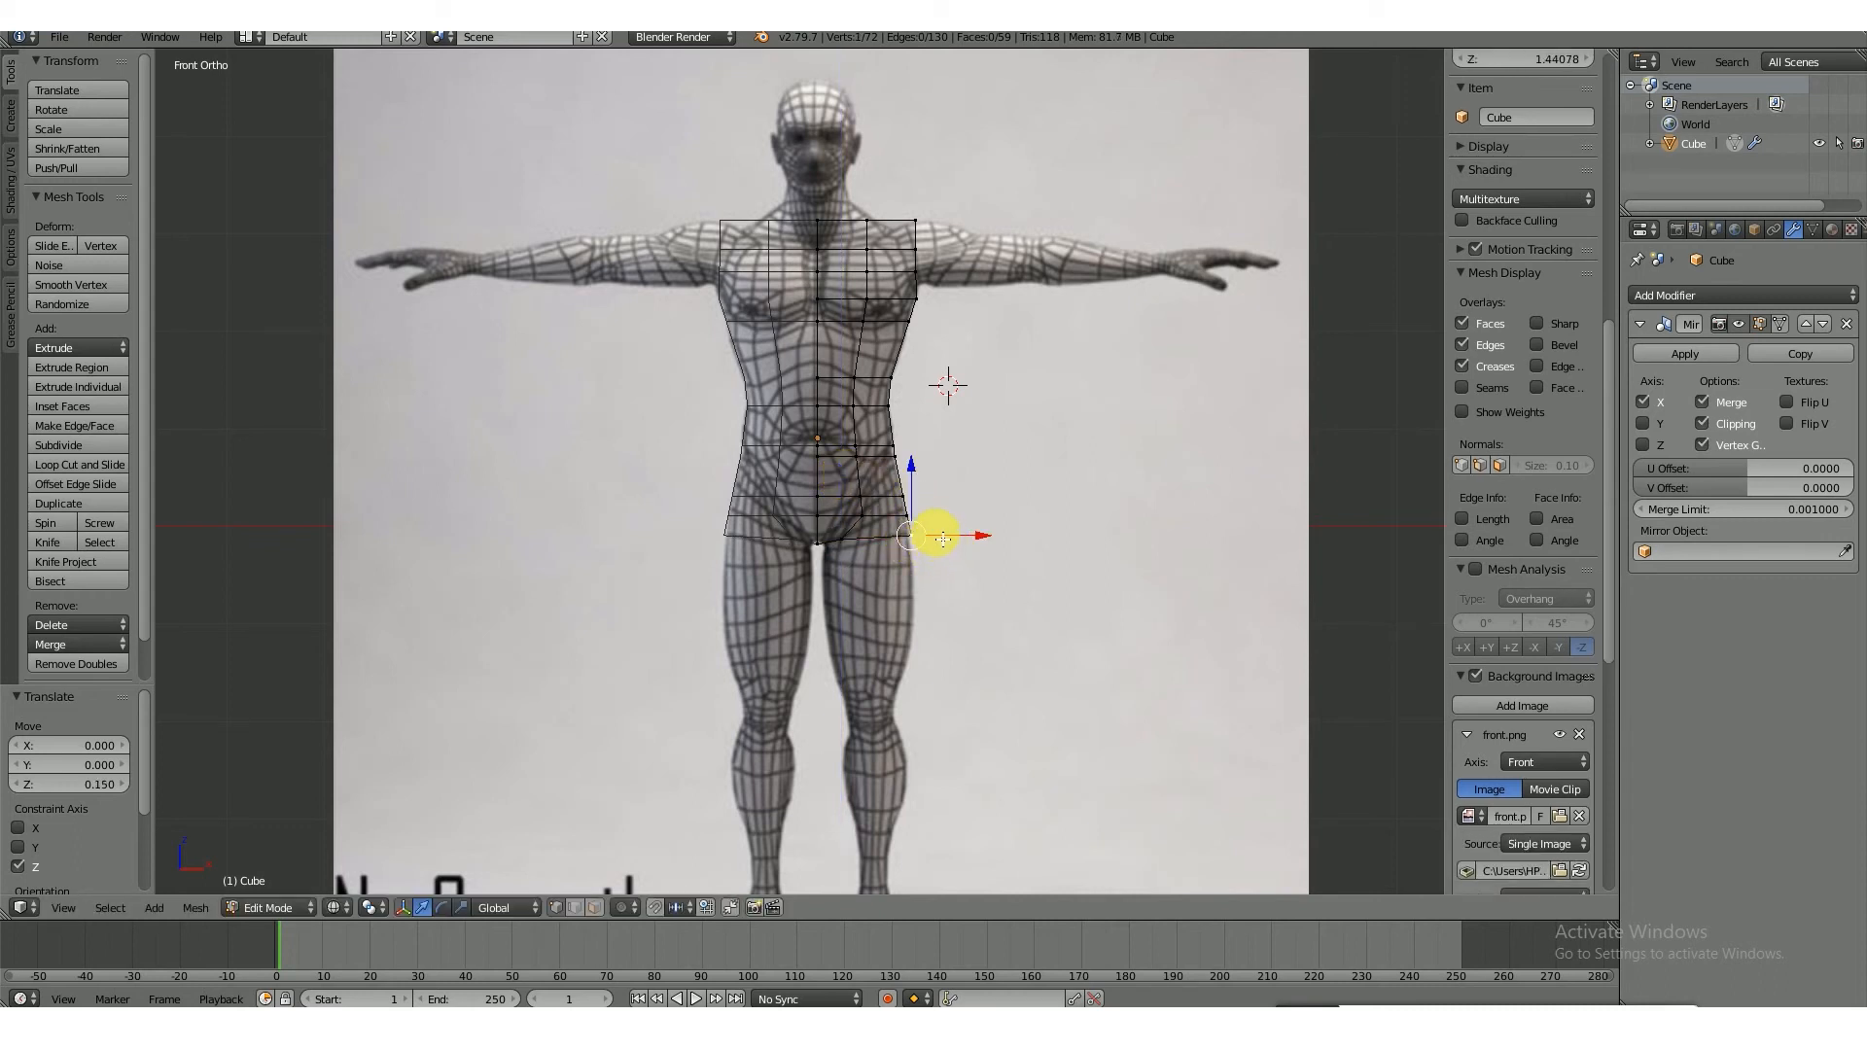
{"action": "right_click", "coordinate": [930, 523], "text": "shift"}
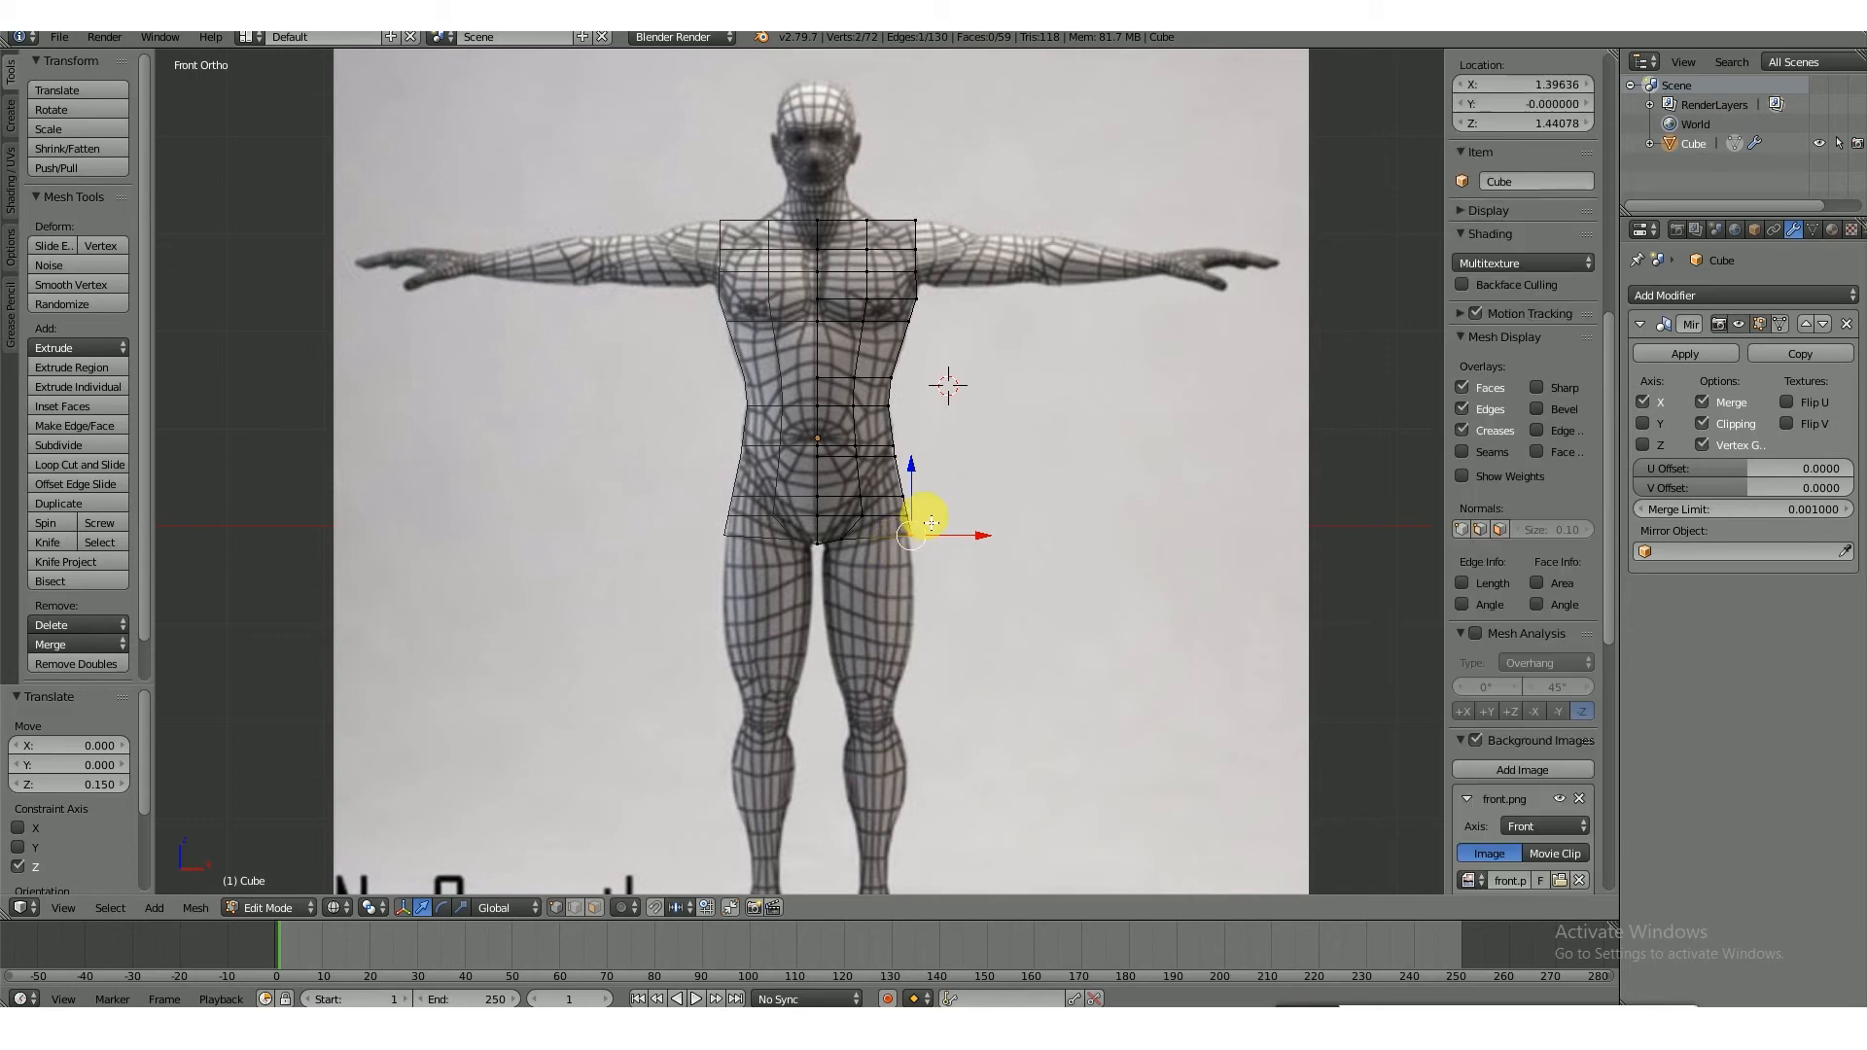
{"action": "right_click", "coordinate": [941, 502]}
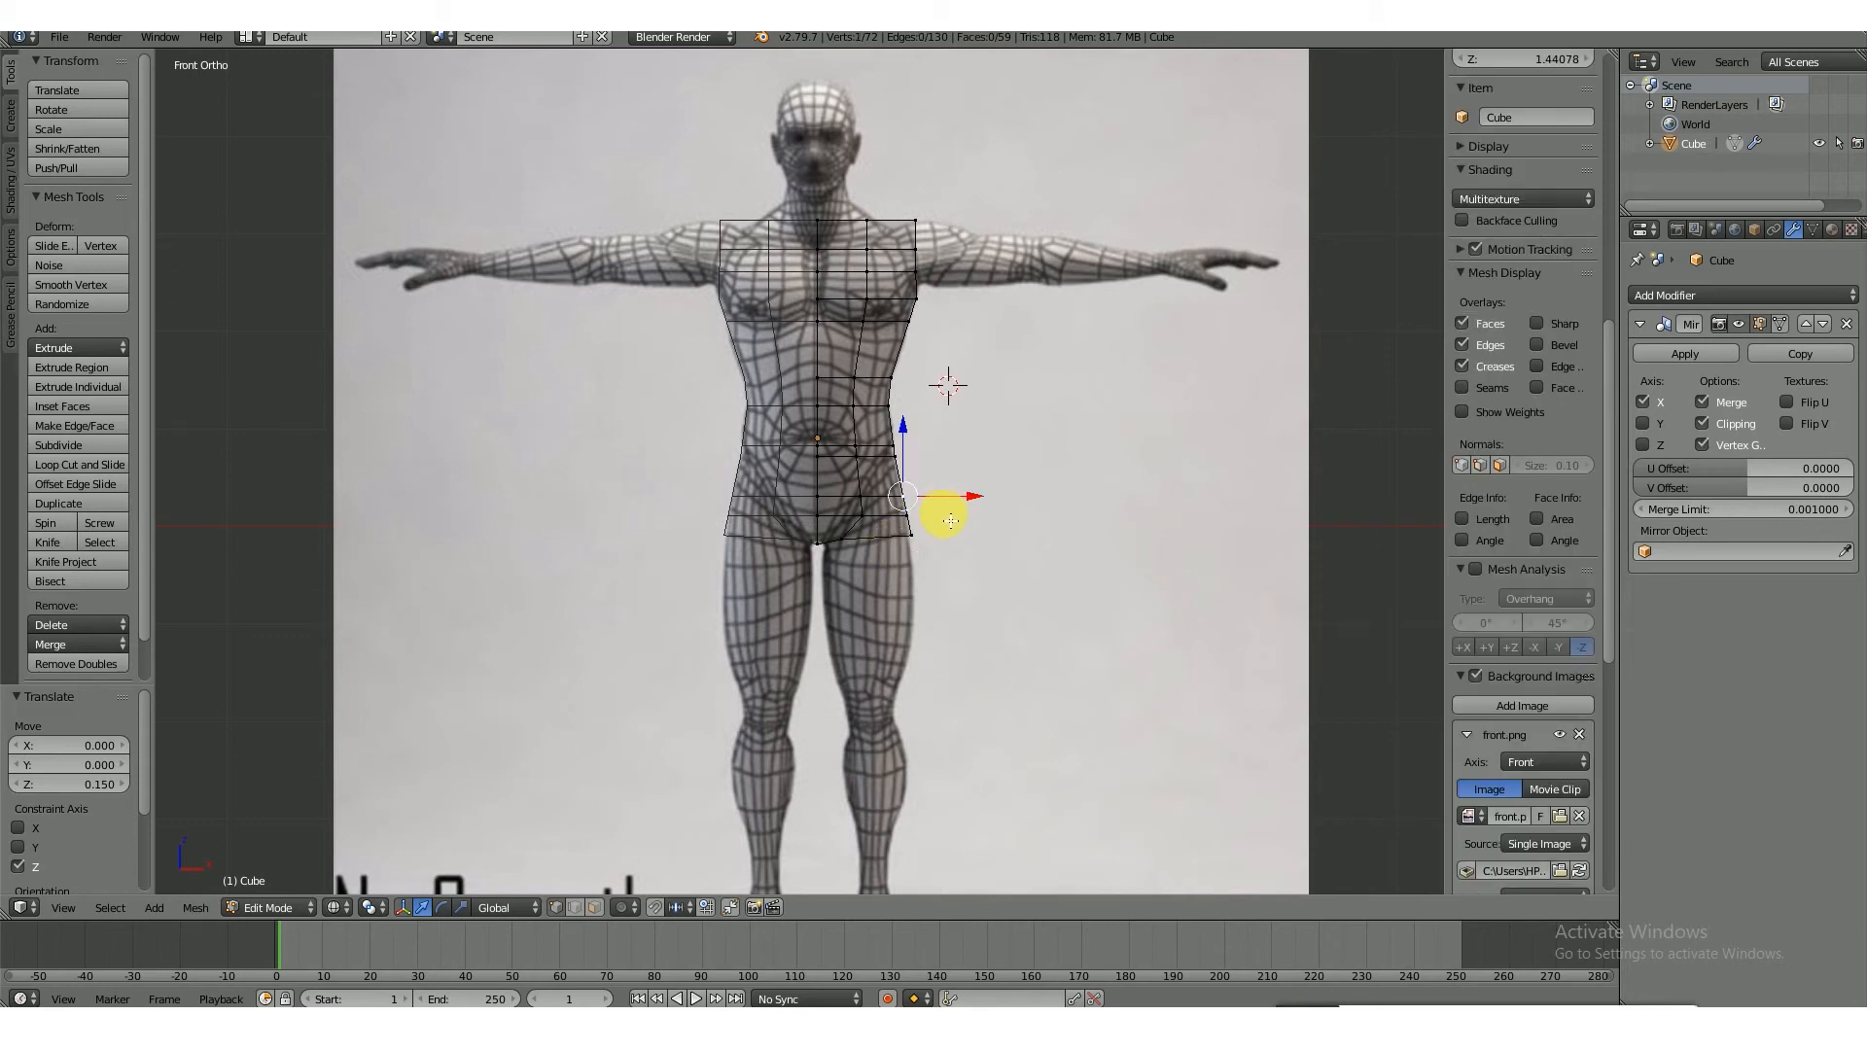
{"action": "key", "text": "b"}
{"action": "left_click_drag", "start_coordinate": [932, 513], "coordinate": [890, 551]}
{"action": "right_click", "coordinate": [911, 520]}
{"action": "key", "text": "b"}
{"action": "left_click_drag", "start_coordinate": [917, 477], "coordinate": [917, 455]}
{"action": "key", "text": "ctrl+z"}
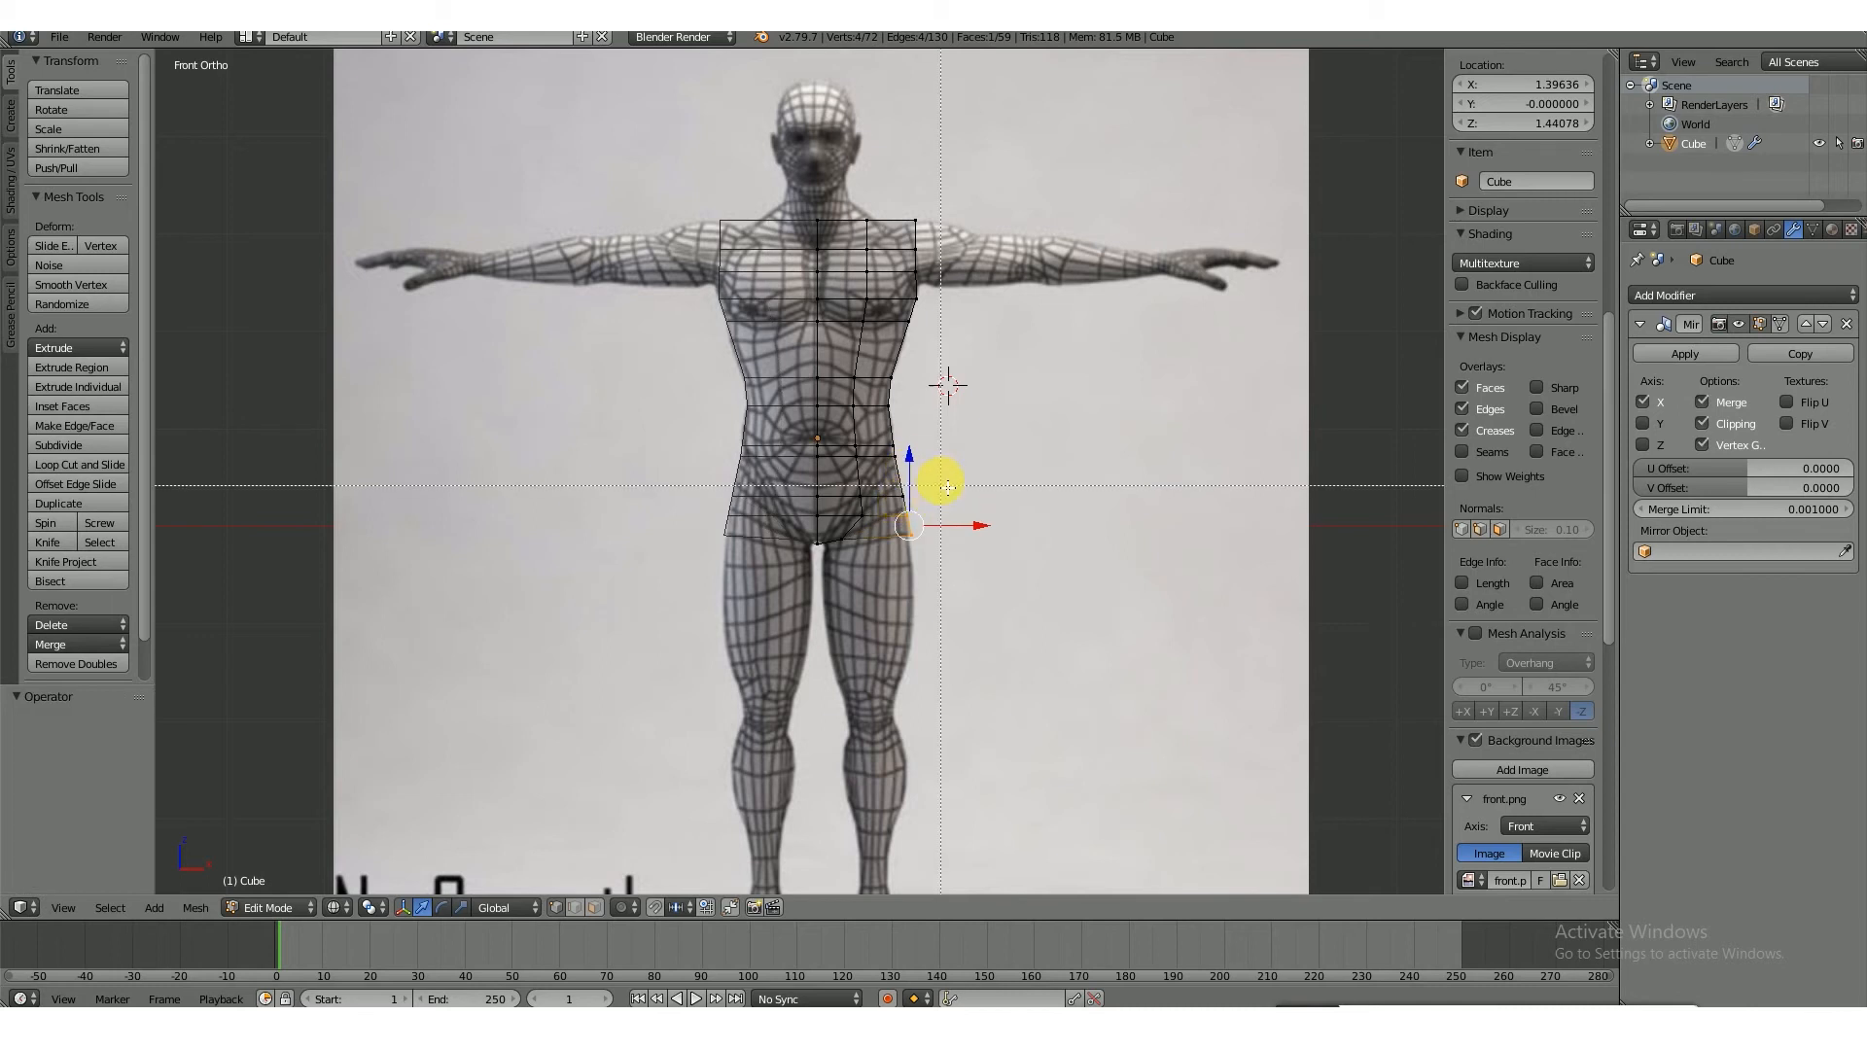
{"action": "right_click", "coordinate": [899, 554], "text": "shift"}
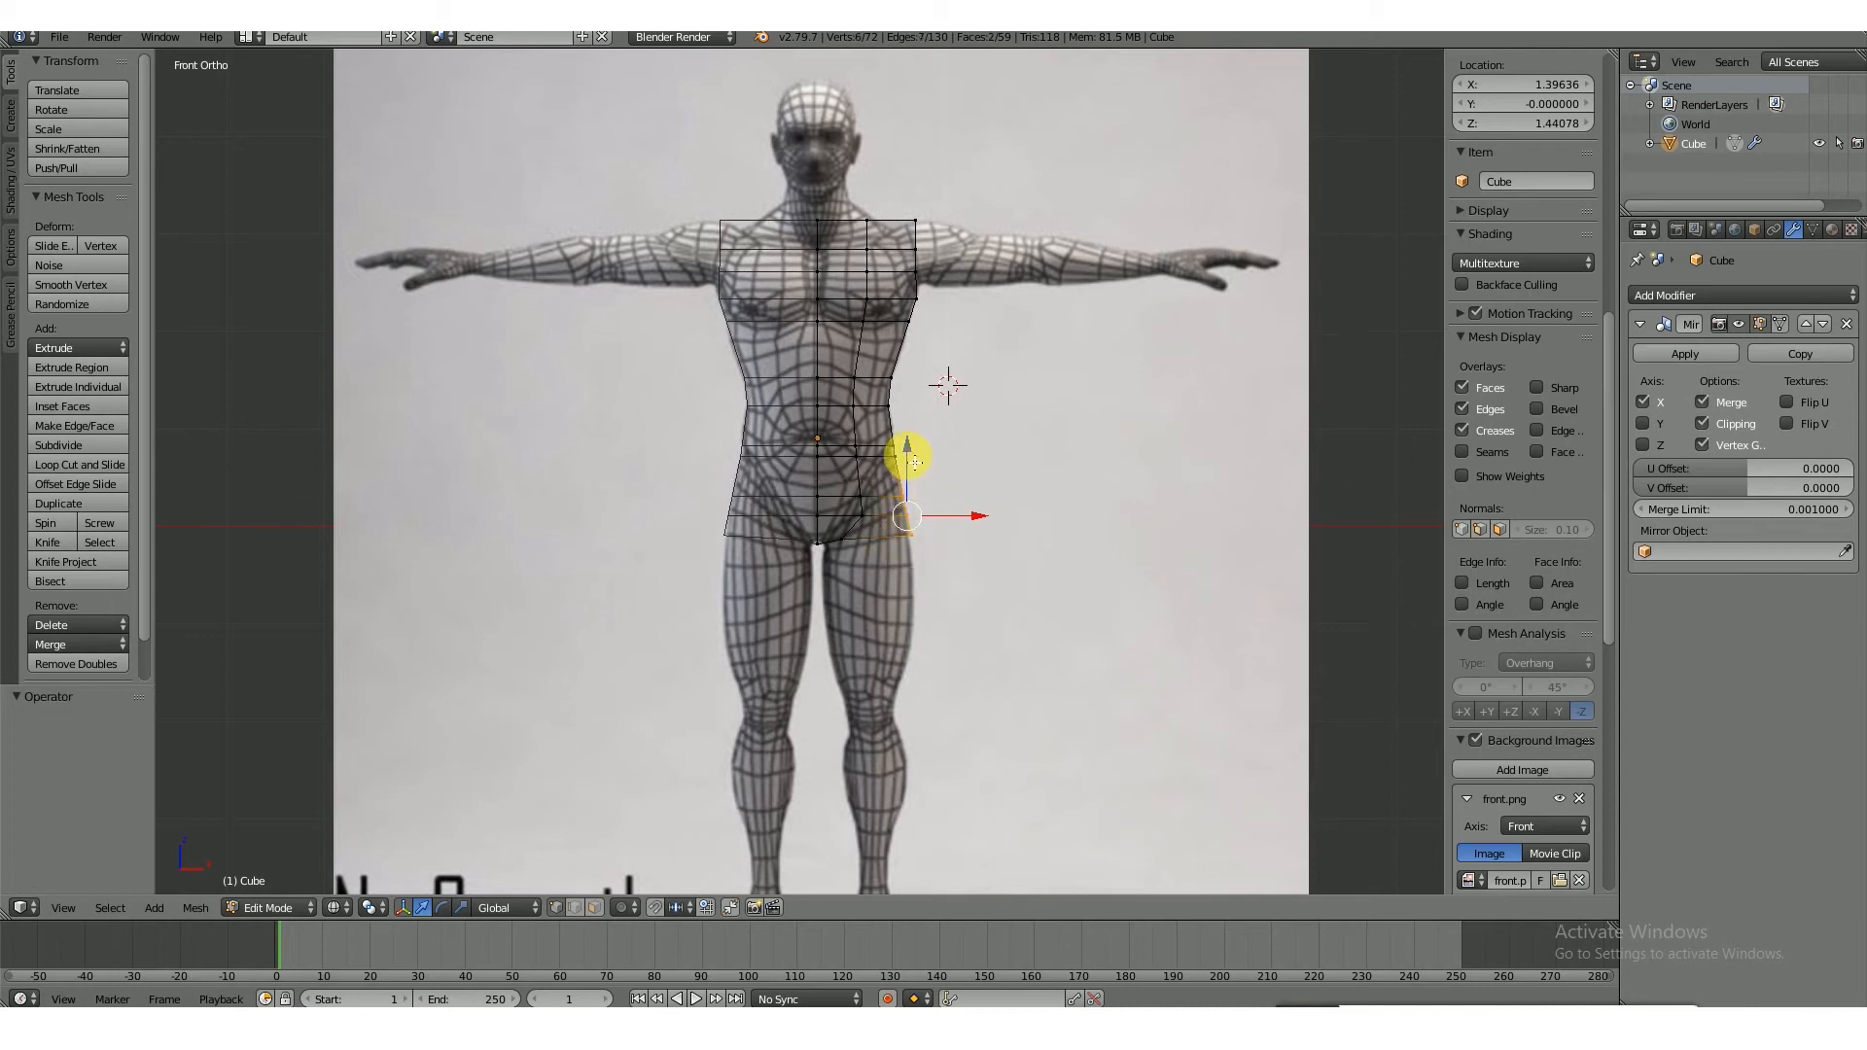
{"action": "left_click_drag", "start_coordinate": [915, 462], "coordinate": [907, 434]}
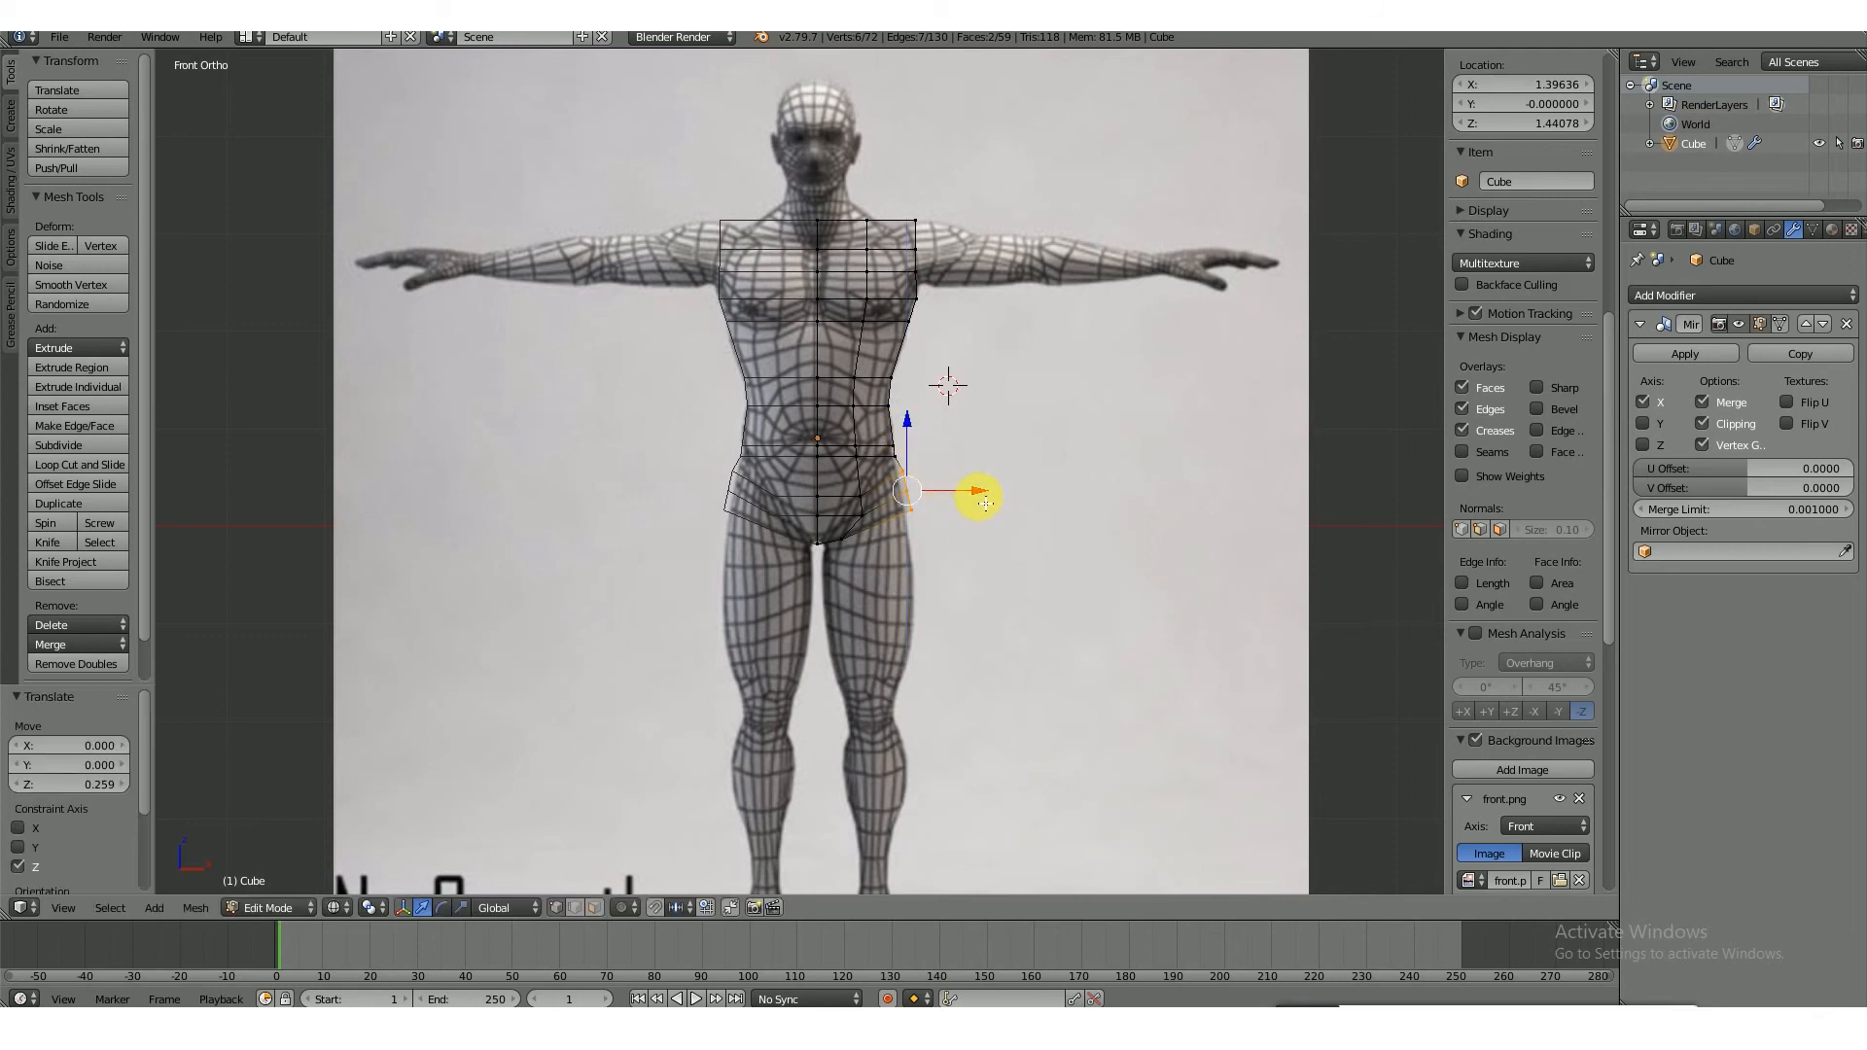
{"action": "left_click_drag", "start_coordinate": [985, 502], "coordinate": [977, 508]}
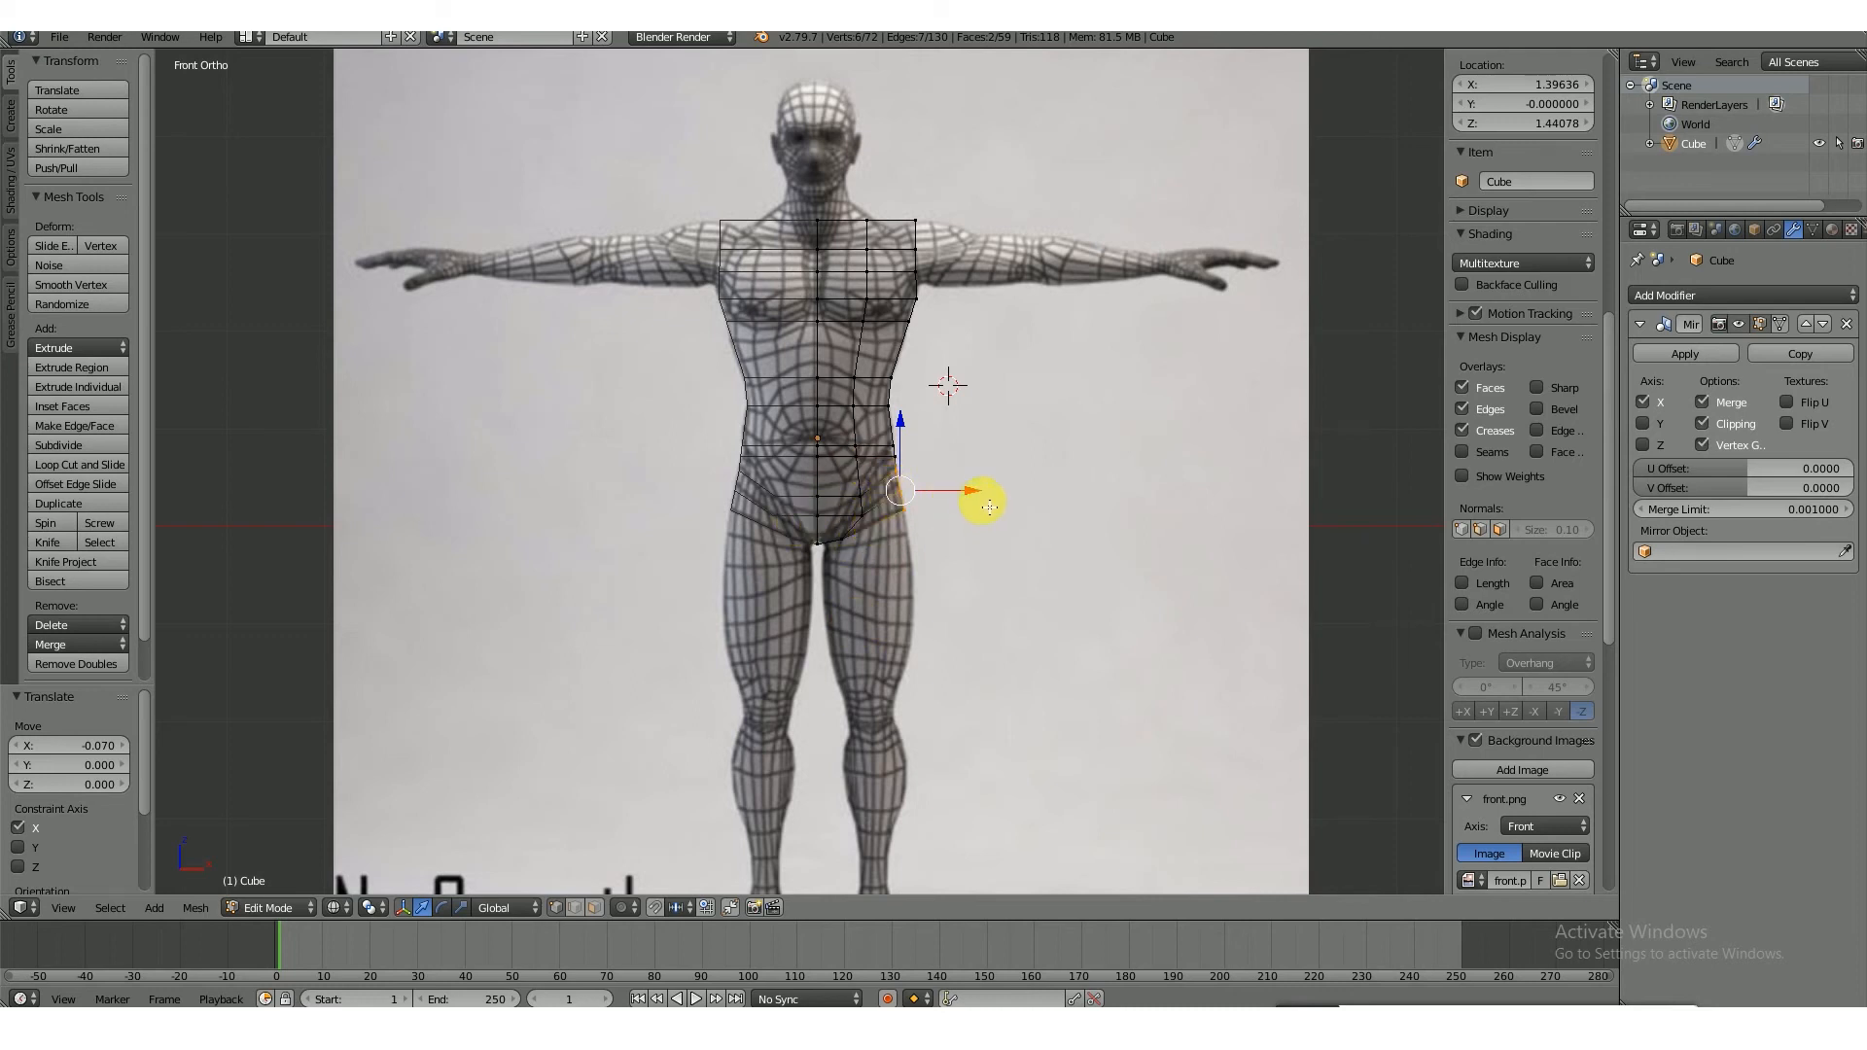
{"action": "key", "text": "KP_3"}
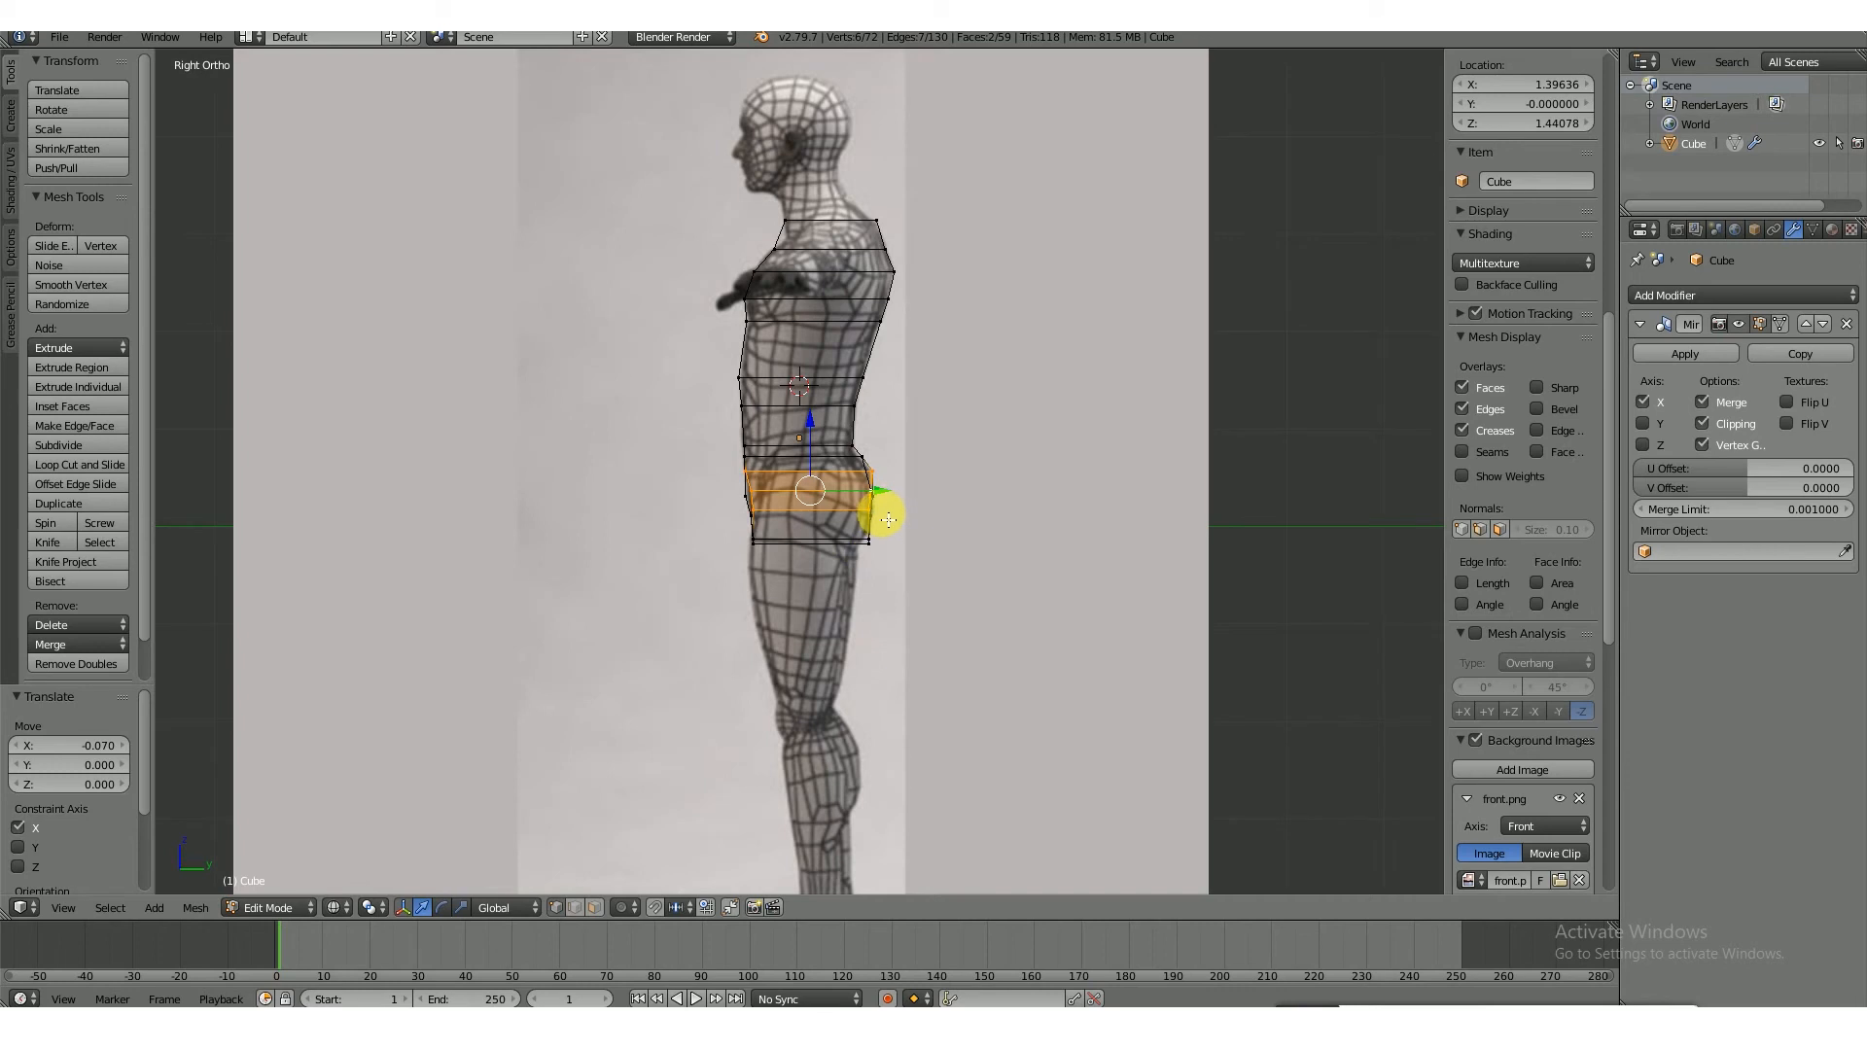
{"action": "mouse_move", "coordinate": [899, 477]}
{"action": "middle_mouse_down"}
{"action": "mouse_move", "coordinate": [850, 508]}
{"action": "mouse_move", "coordinate": [742, 525]}
{"action": "mouse_move", "coordinate": [865, 512]}
{"action": "mouse_move", "coordinate": [901, 483]}
{"action": "middle_mouse_up"}
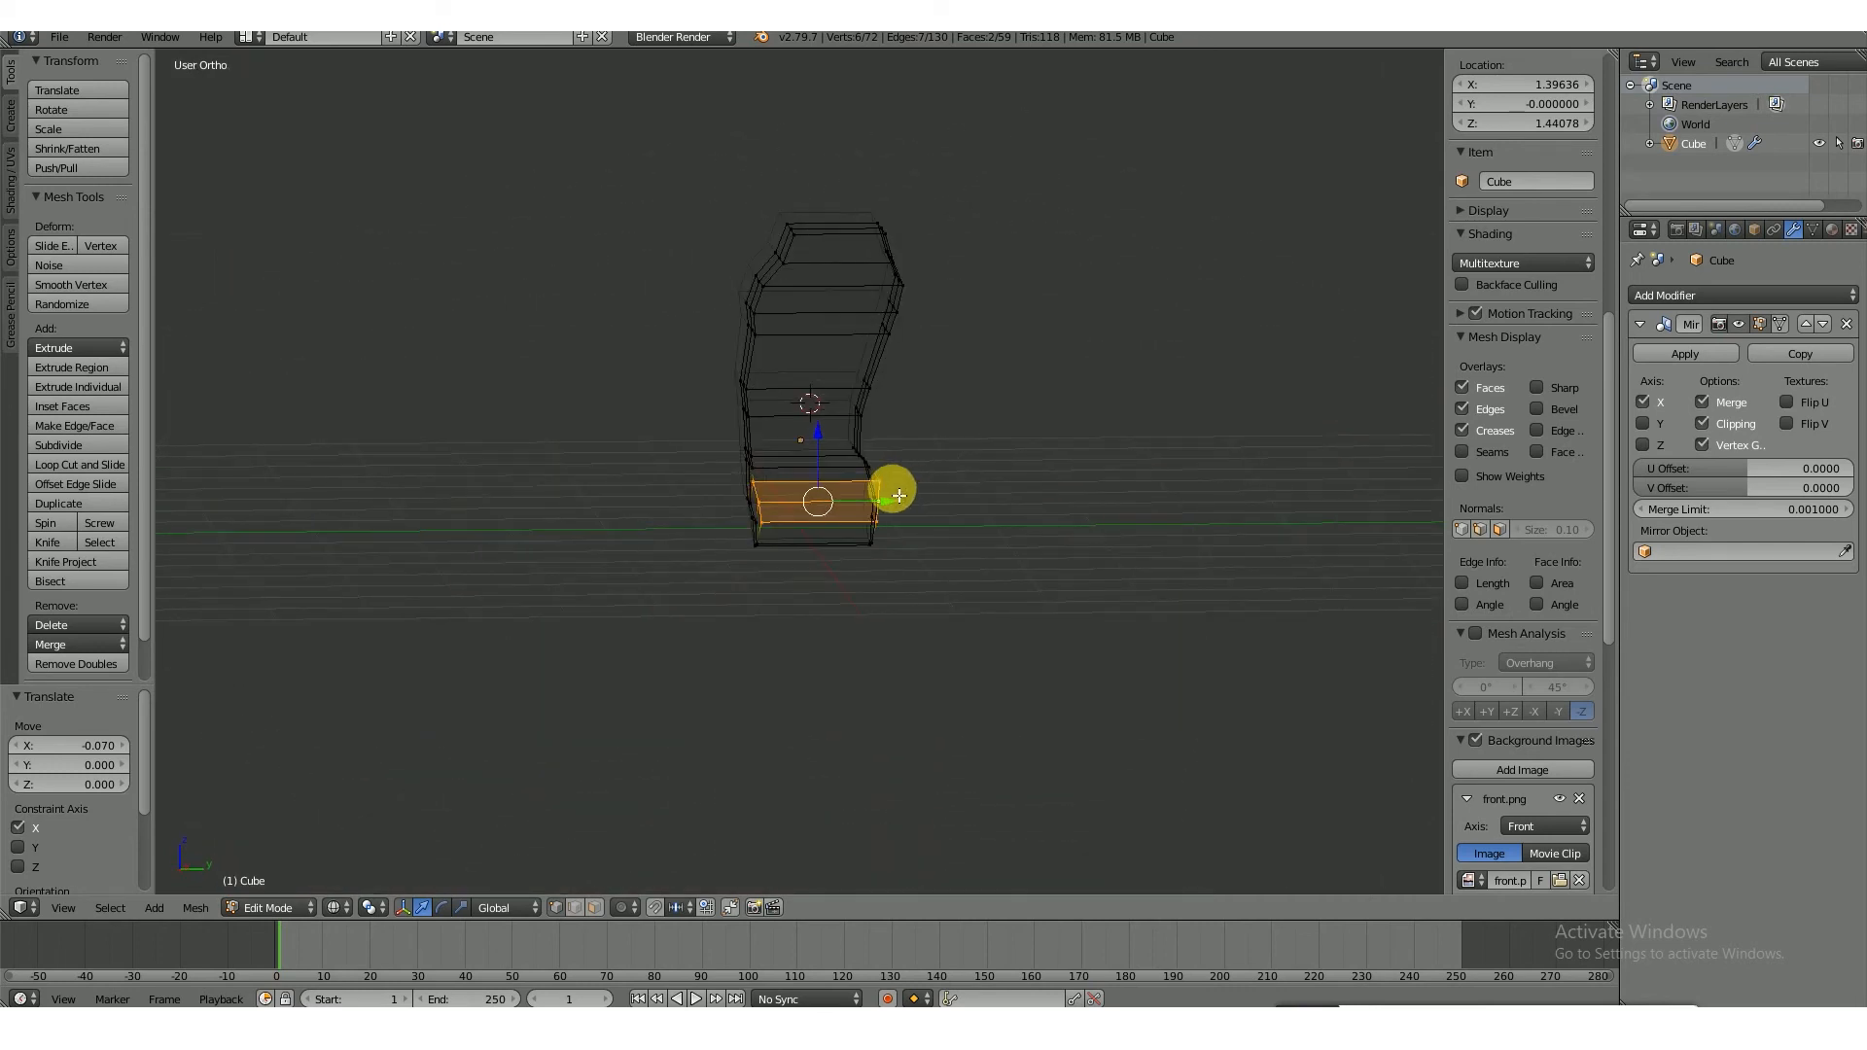
{"action": "key", "text": "KP_1"}
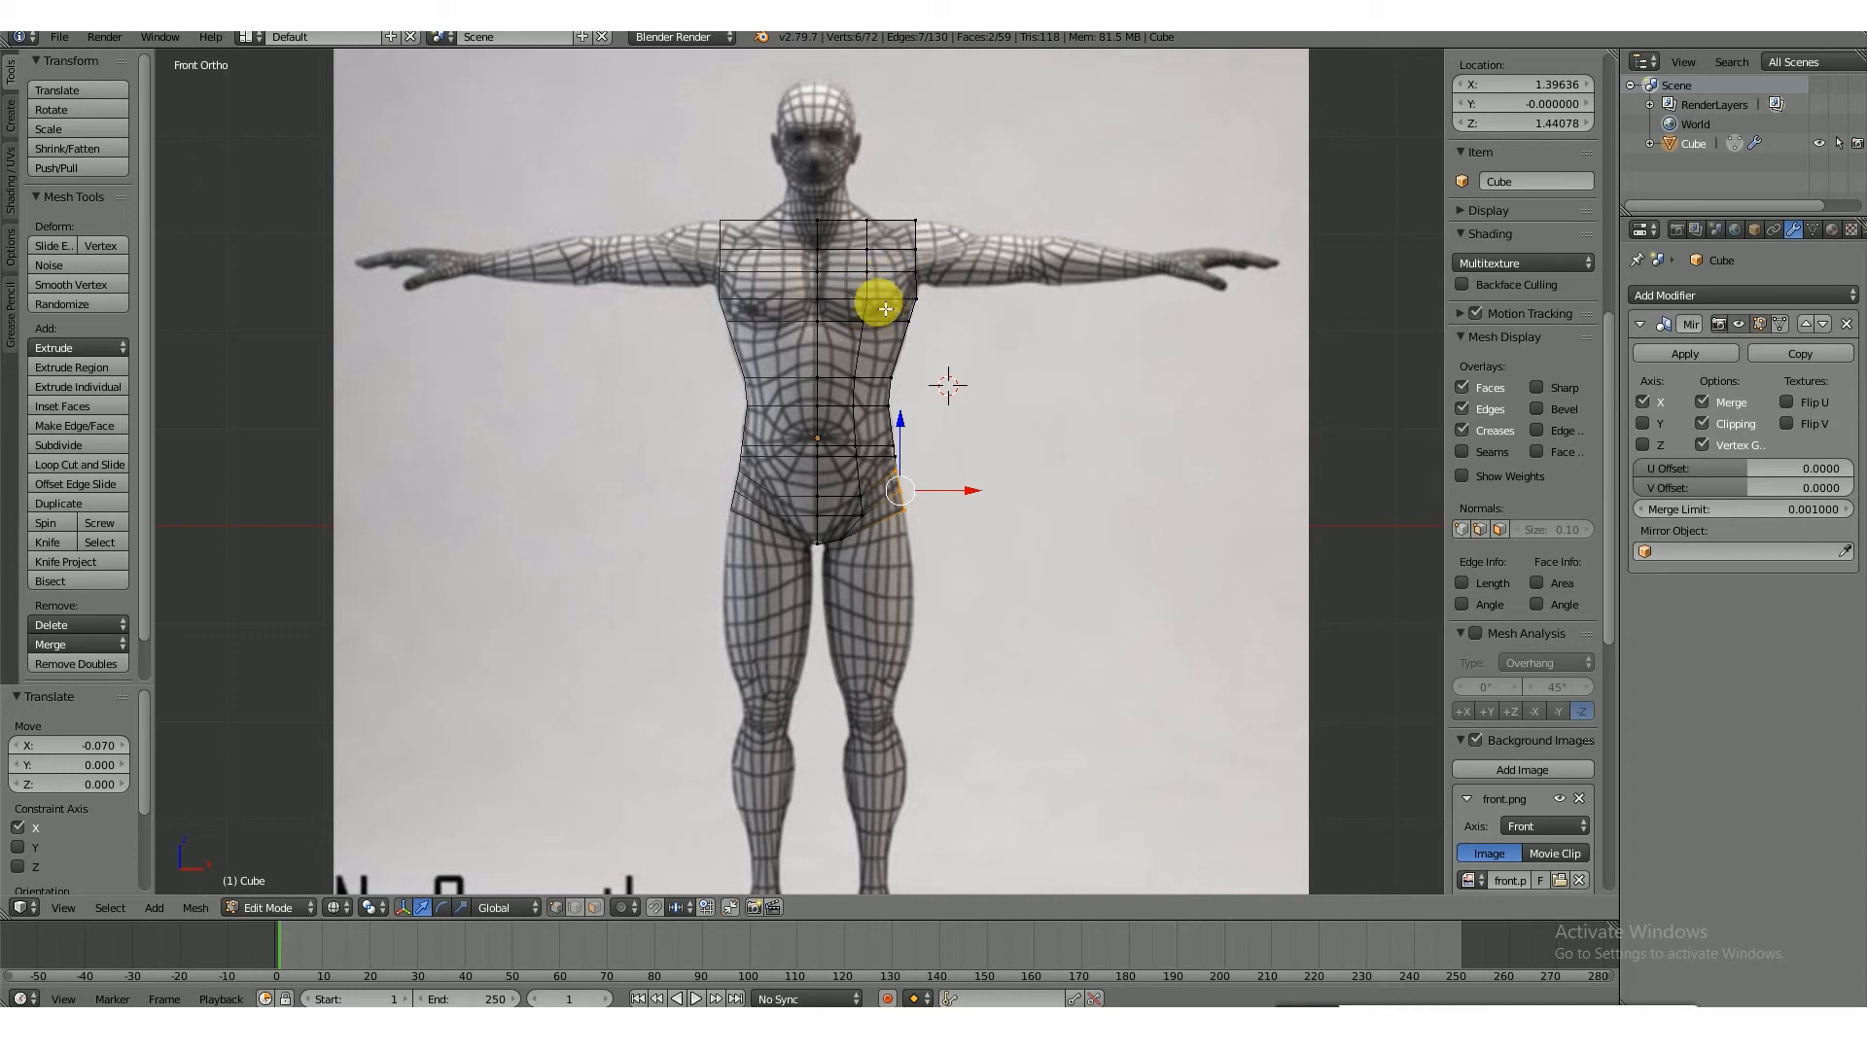
{"action": "key", "text": "KP_3"}
{"action": "middle_click_drag", "start_coordinate": [792, 308], "coordinate": [933, 360]}
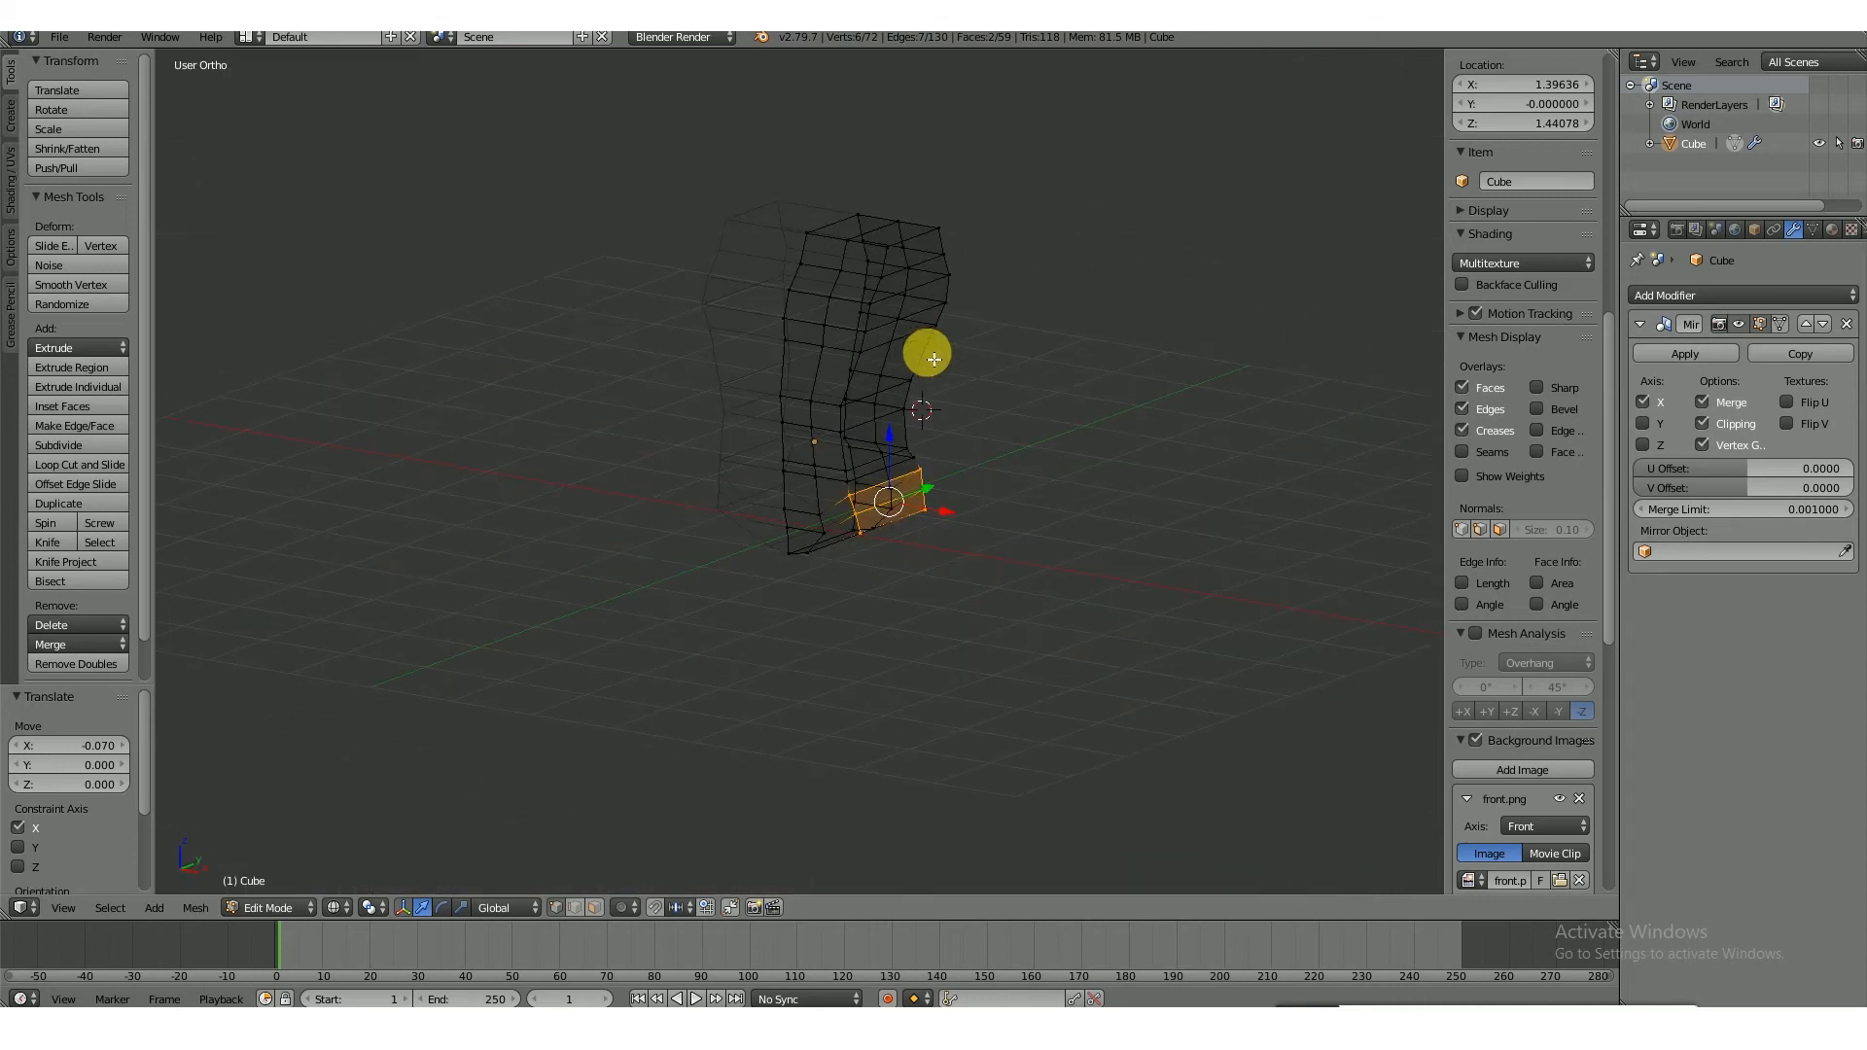
- Move the top shoulder corner's front and back vertices about -0.279 along X and -0.040 along Z
{"action": "key", "text": "KP_1"}
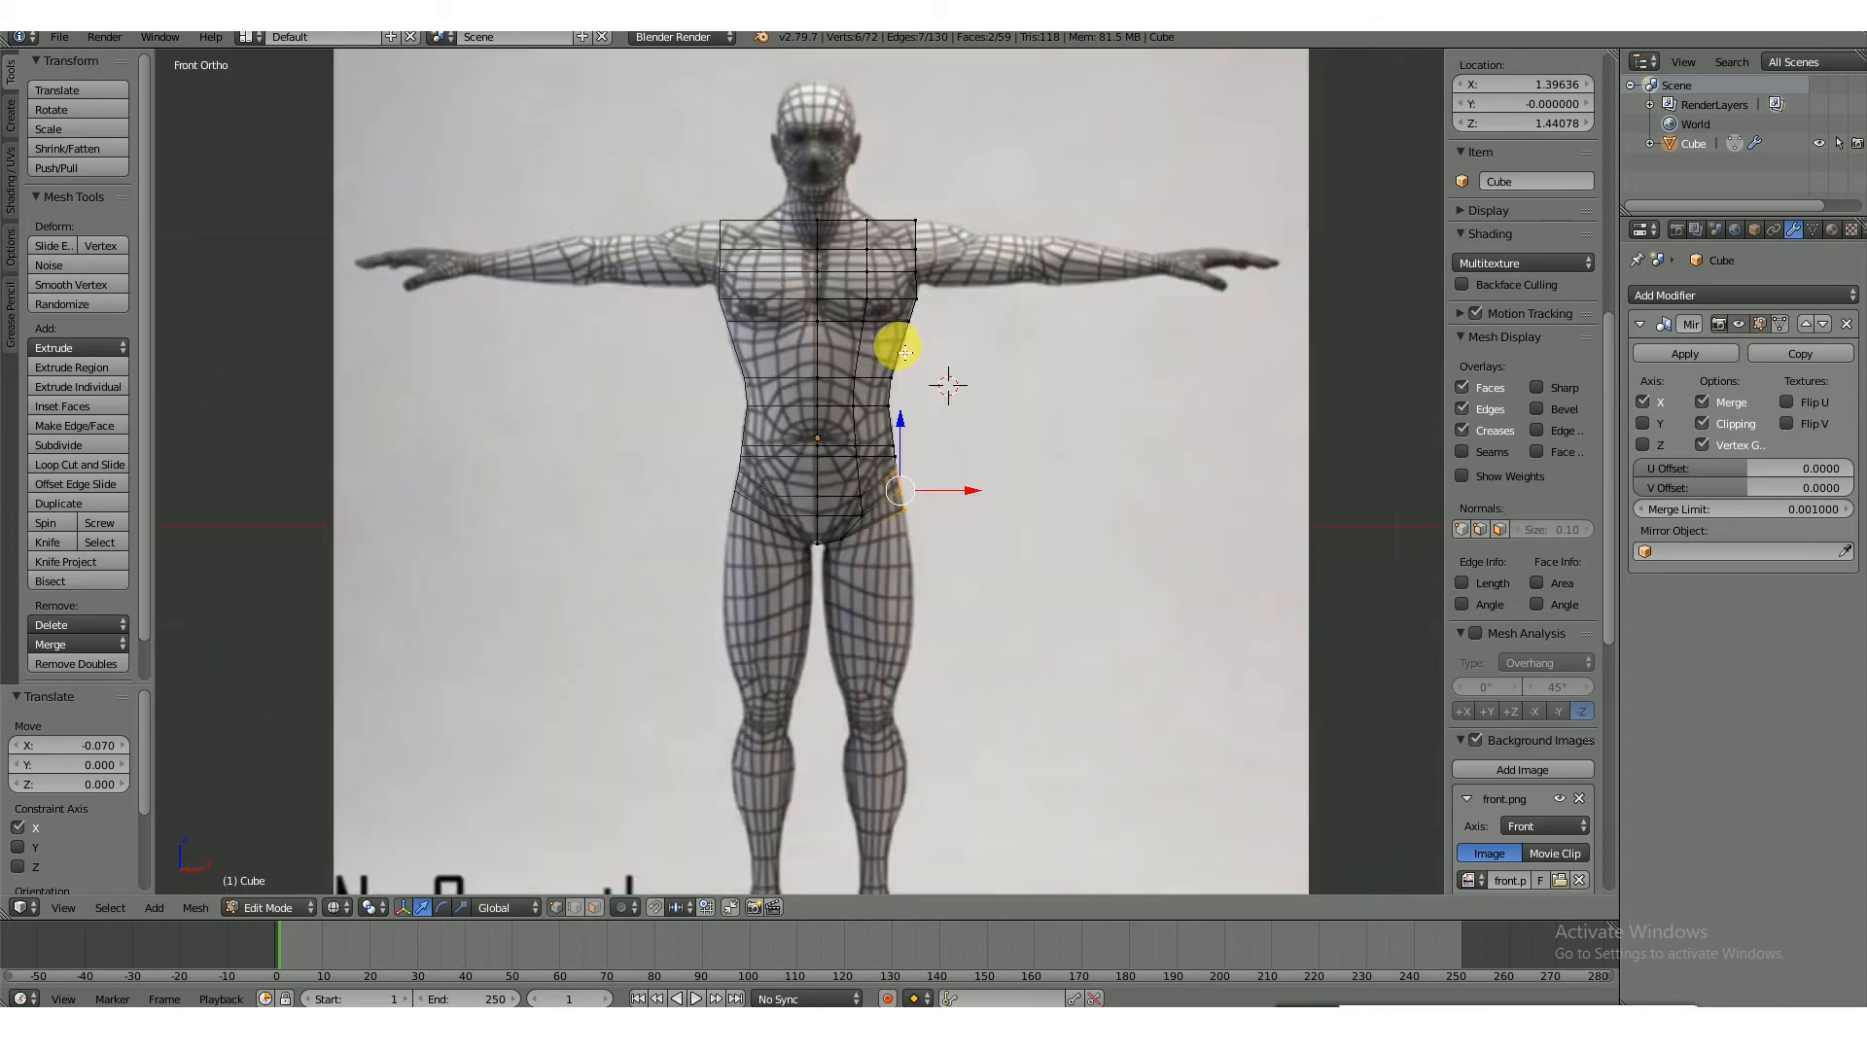
{"action": "right_click", "coordinate": [918, 225]}
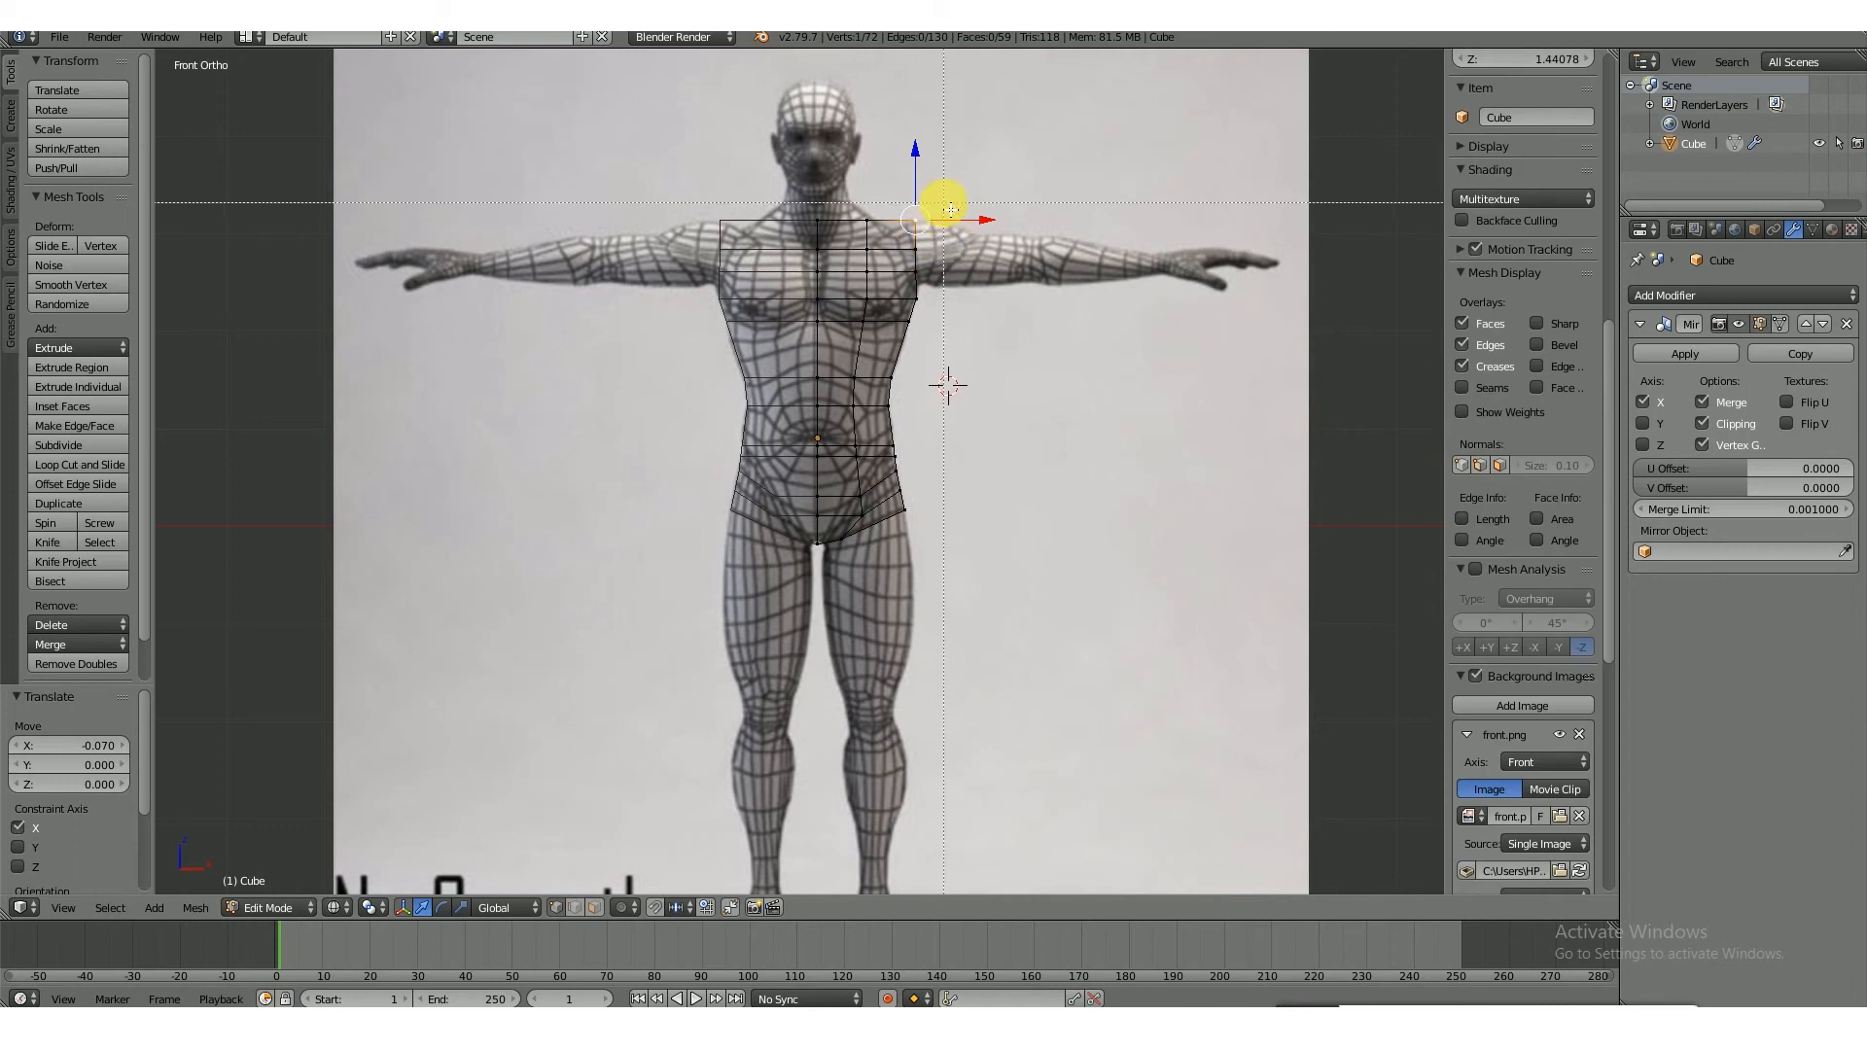
{"action": "right_click", "coordinate": [899, 220], "text": "shift"}
{"action": "left_click_drag", "start_coordinate": [961, 227], "coordinate": [932, 225]}
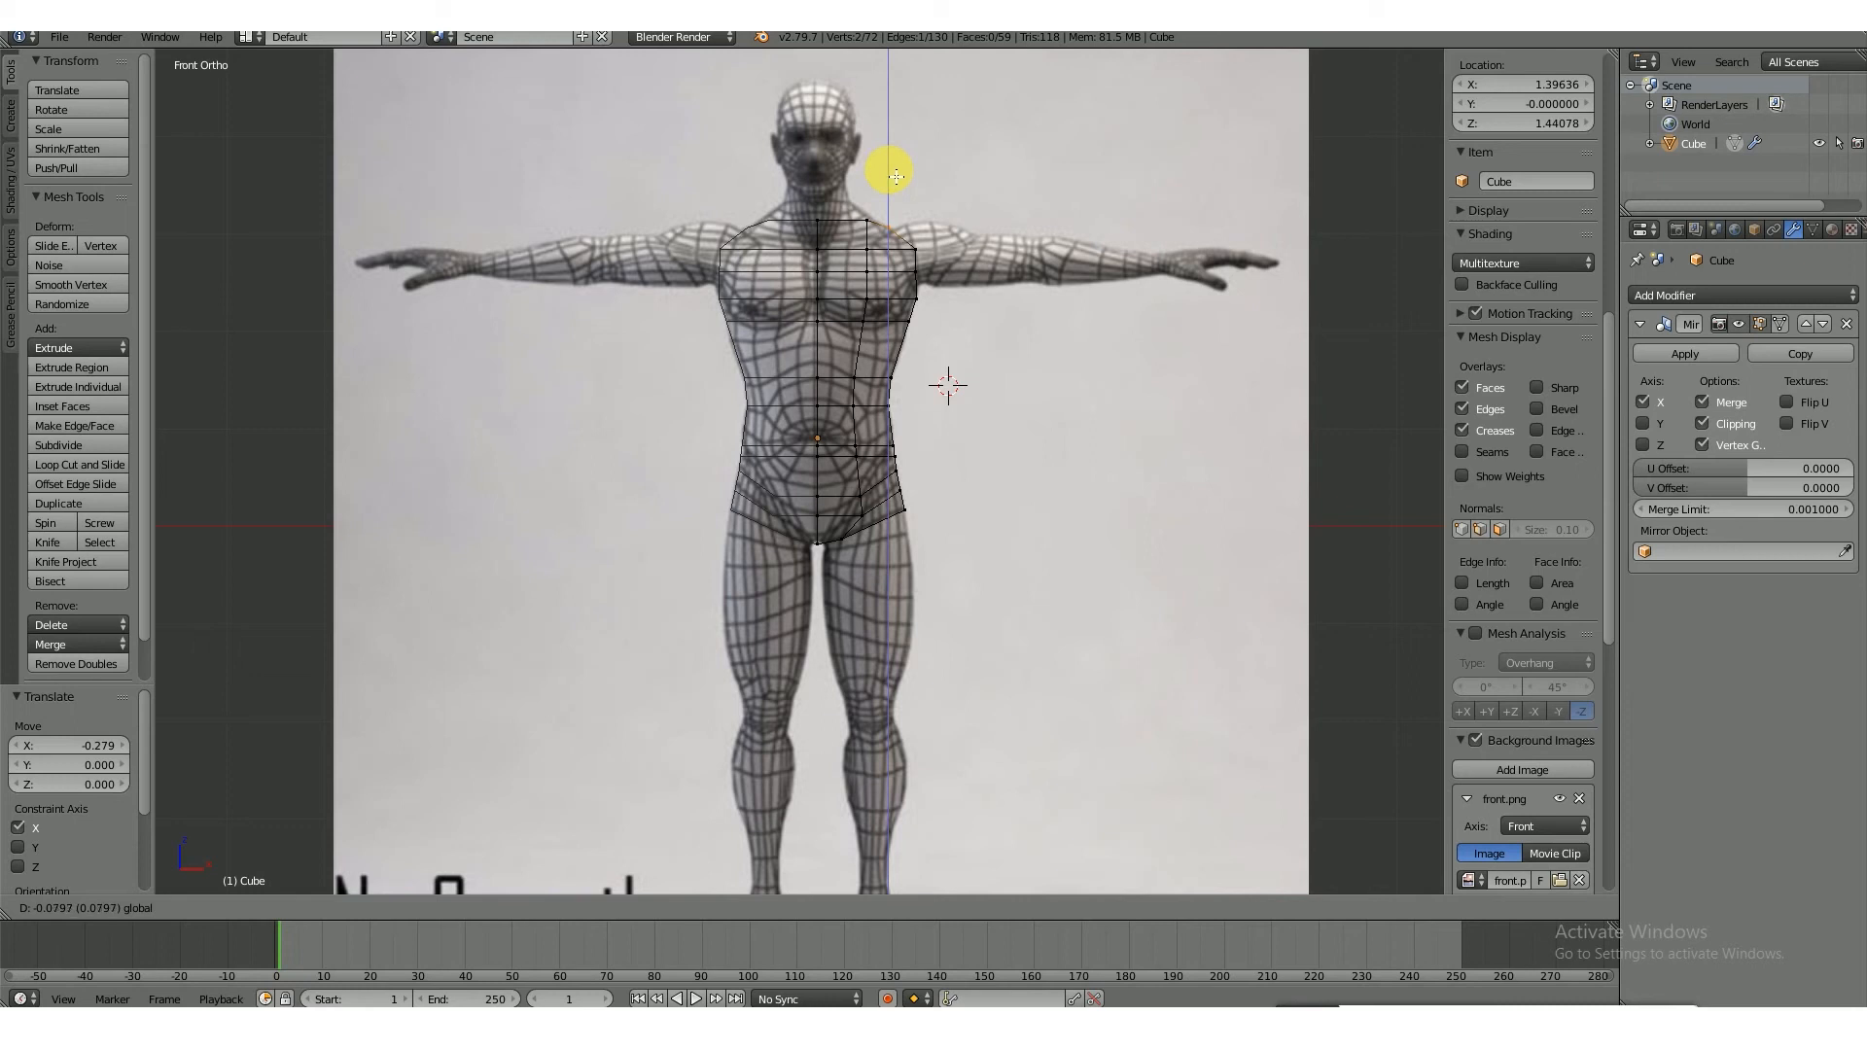
{"action": "left_click", "coordinate": [944, 221]}
- Move the outer front and back vertices of the row just below the shoulder top about -0.159 along X
{"action": "right_click", "coordinate": [922, 254]}
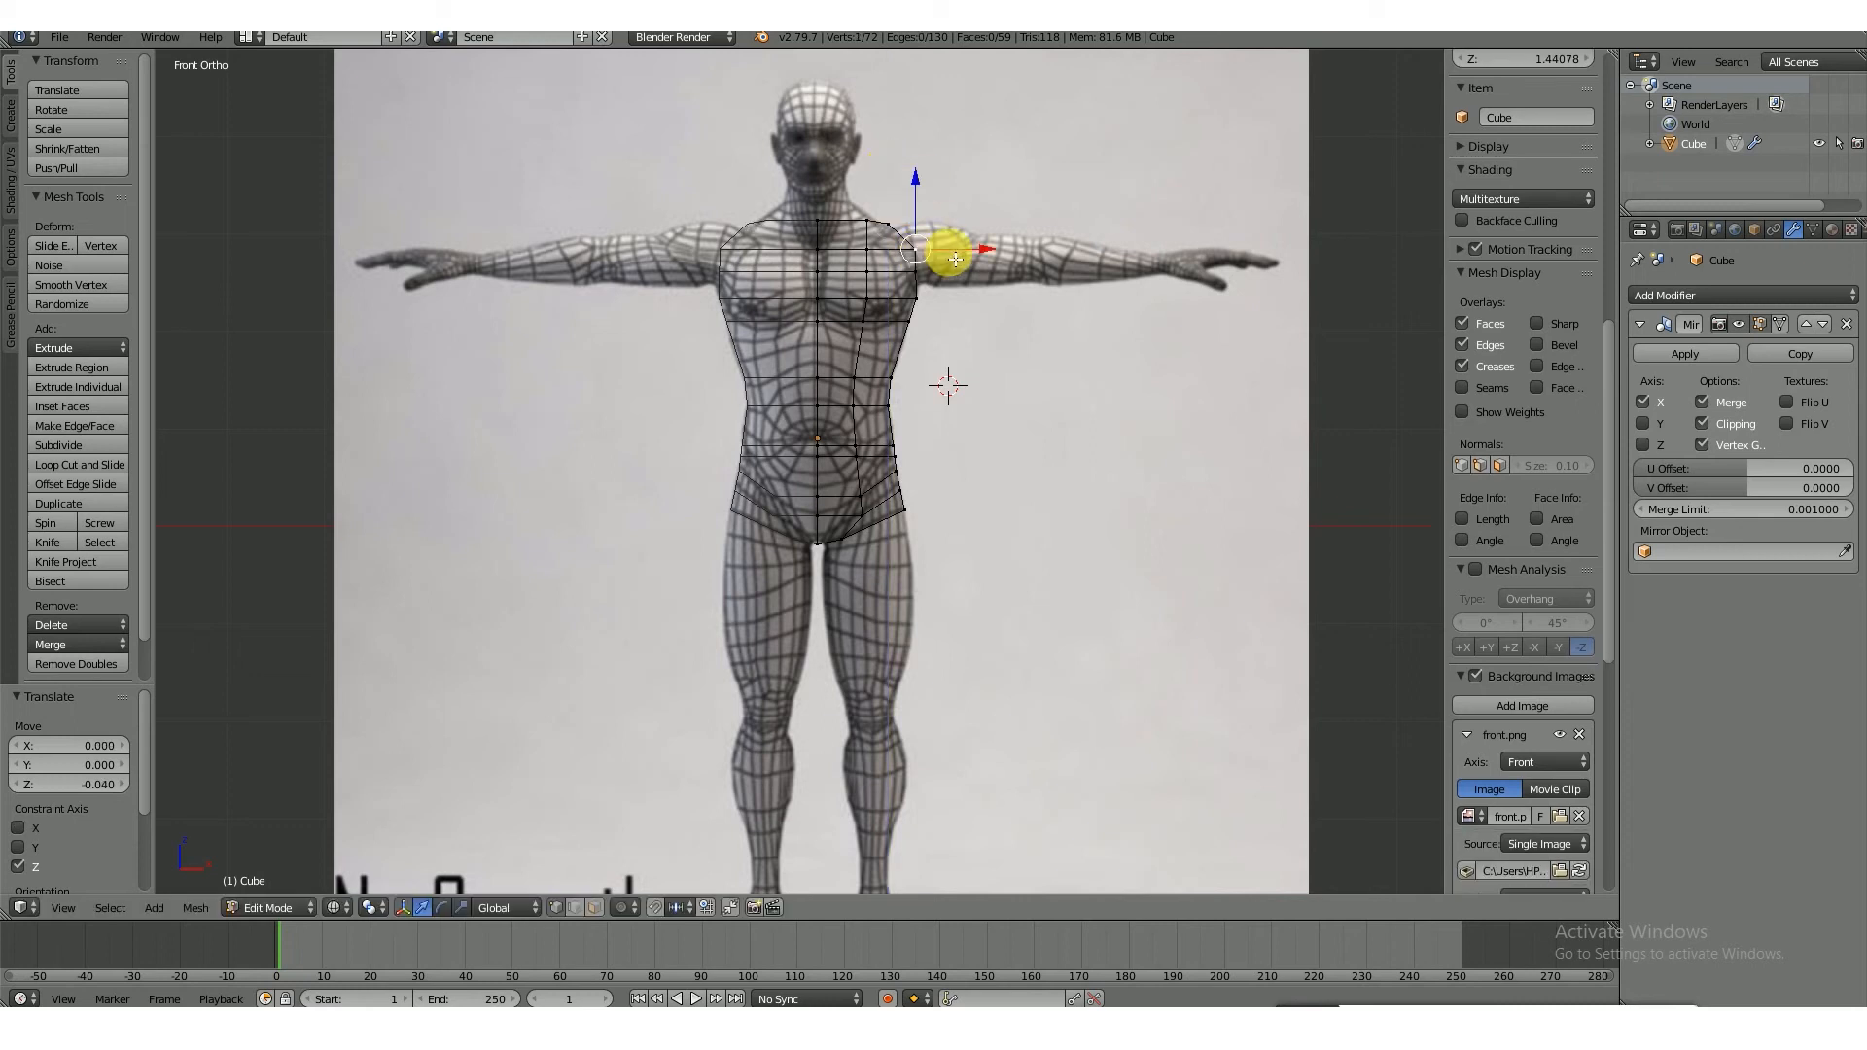
{"action": "right_click", "coordinate": [971, 254], "text": "shift"}
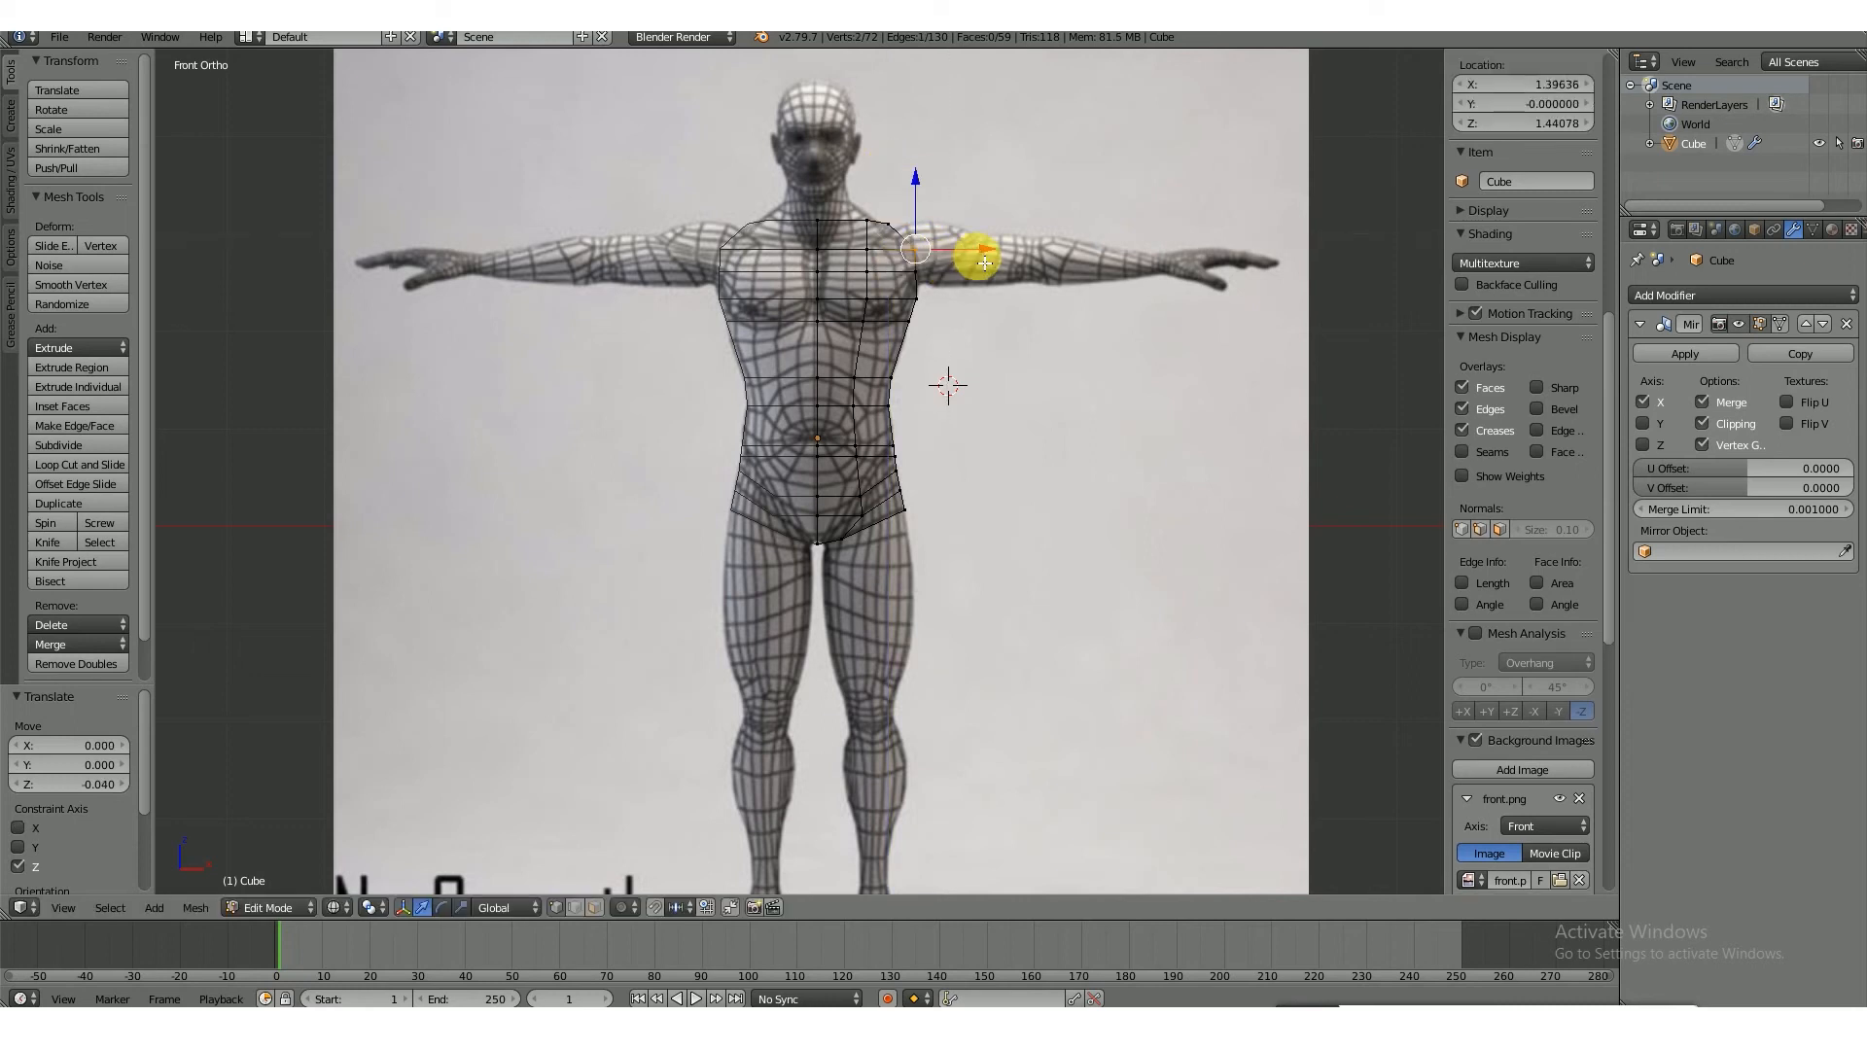
{"action": "key", "text": "g"}
{"action": "key", "text": "x"}
{"action": "left_click", "coordinate": [968, 263]}
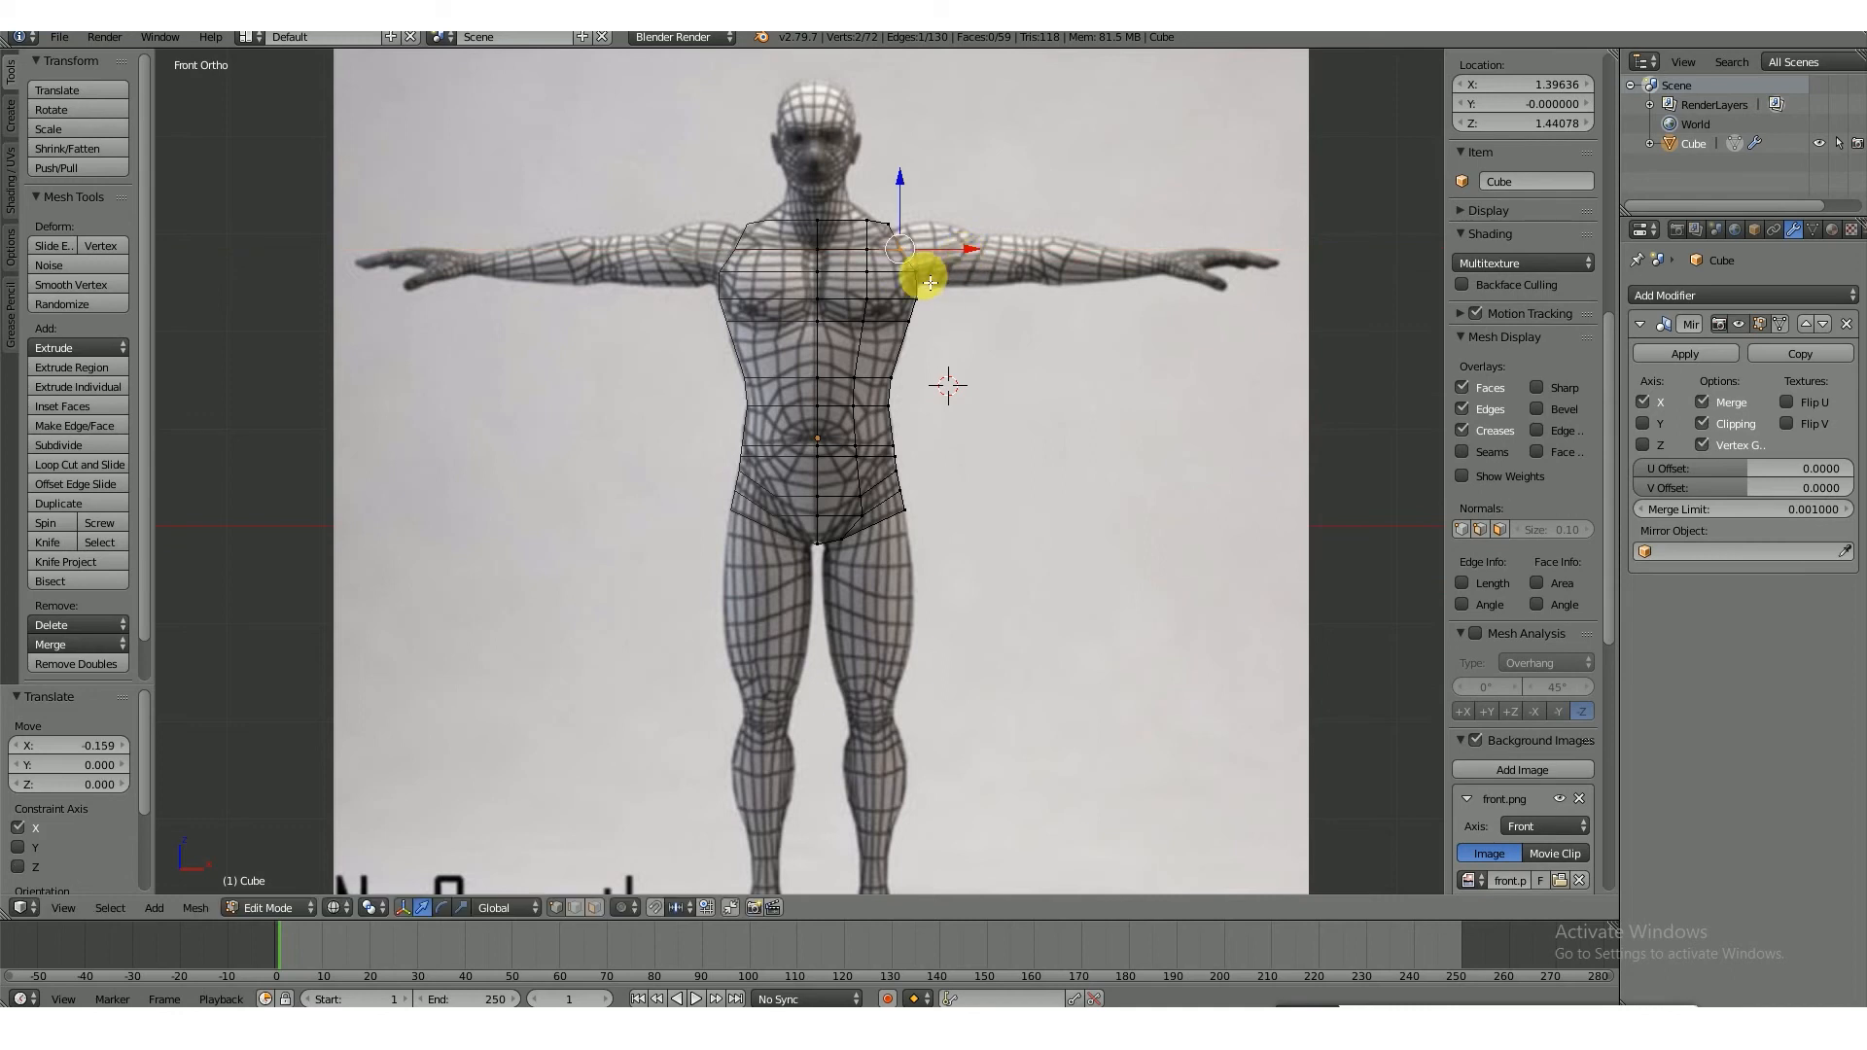
- Move the outer front and back vertices of the third row from the top, at armpit level, about -0.100 along X
{"action": "right_click", "coordinate": [917, 272]}
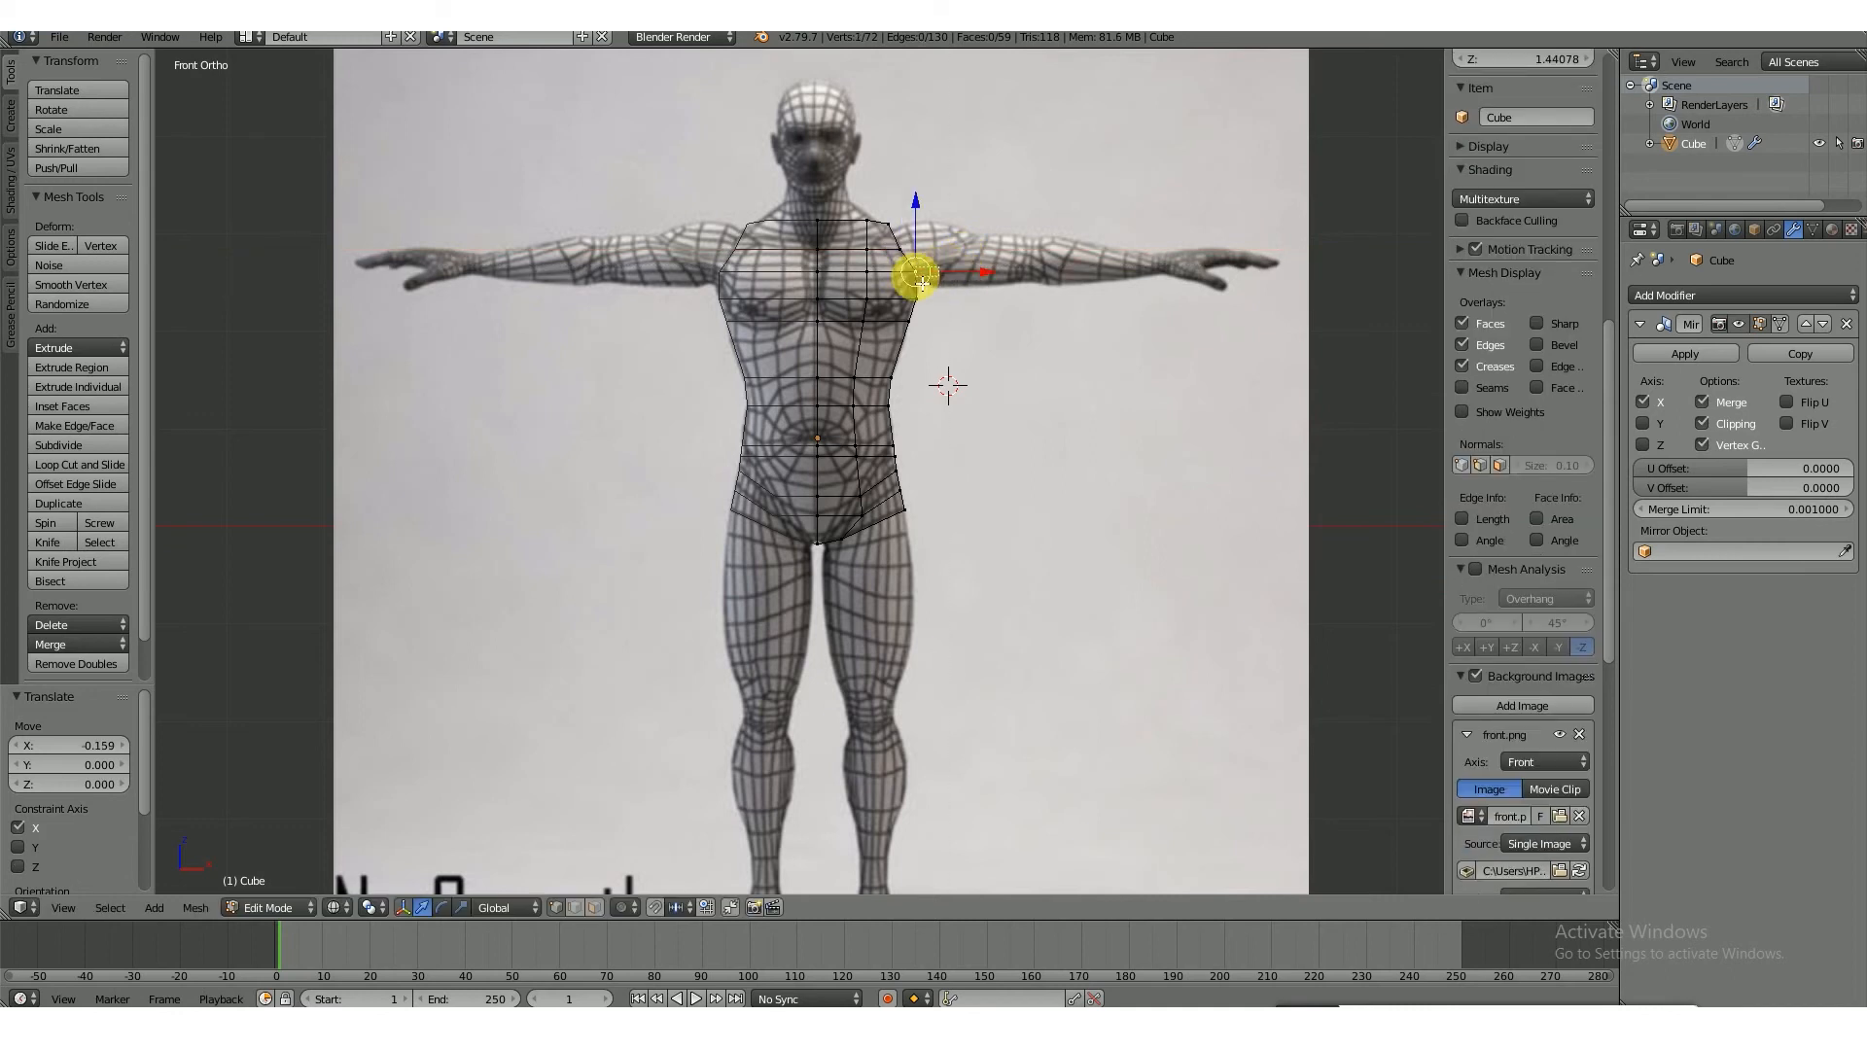
{"action": "right_click", "coordinate": [990, 273], "text": "shift"}
{"action": "key", "text": "g"}
{"action": "key", "text": "x"}
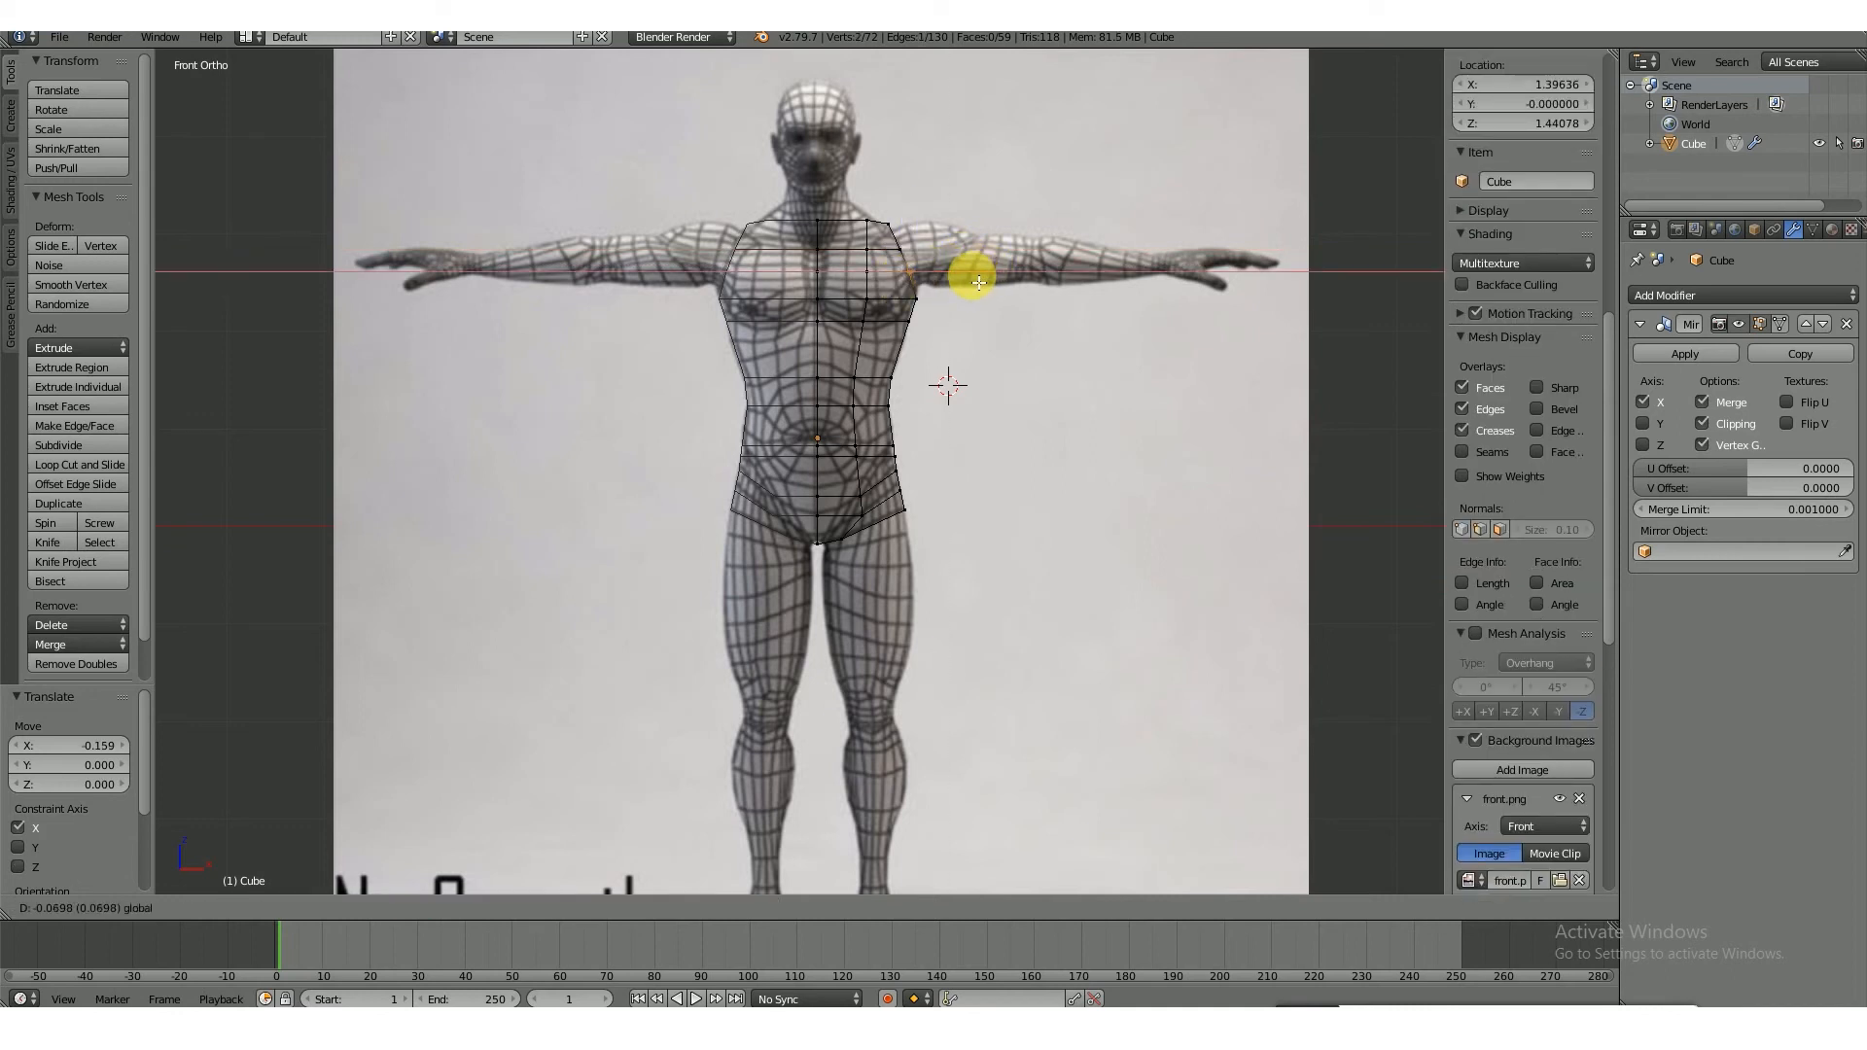
{"action": "left_click", "coordinate": [968, 276]}
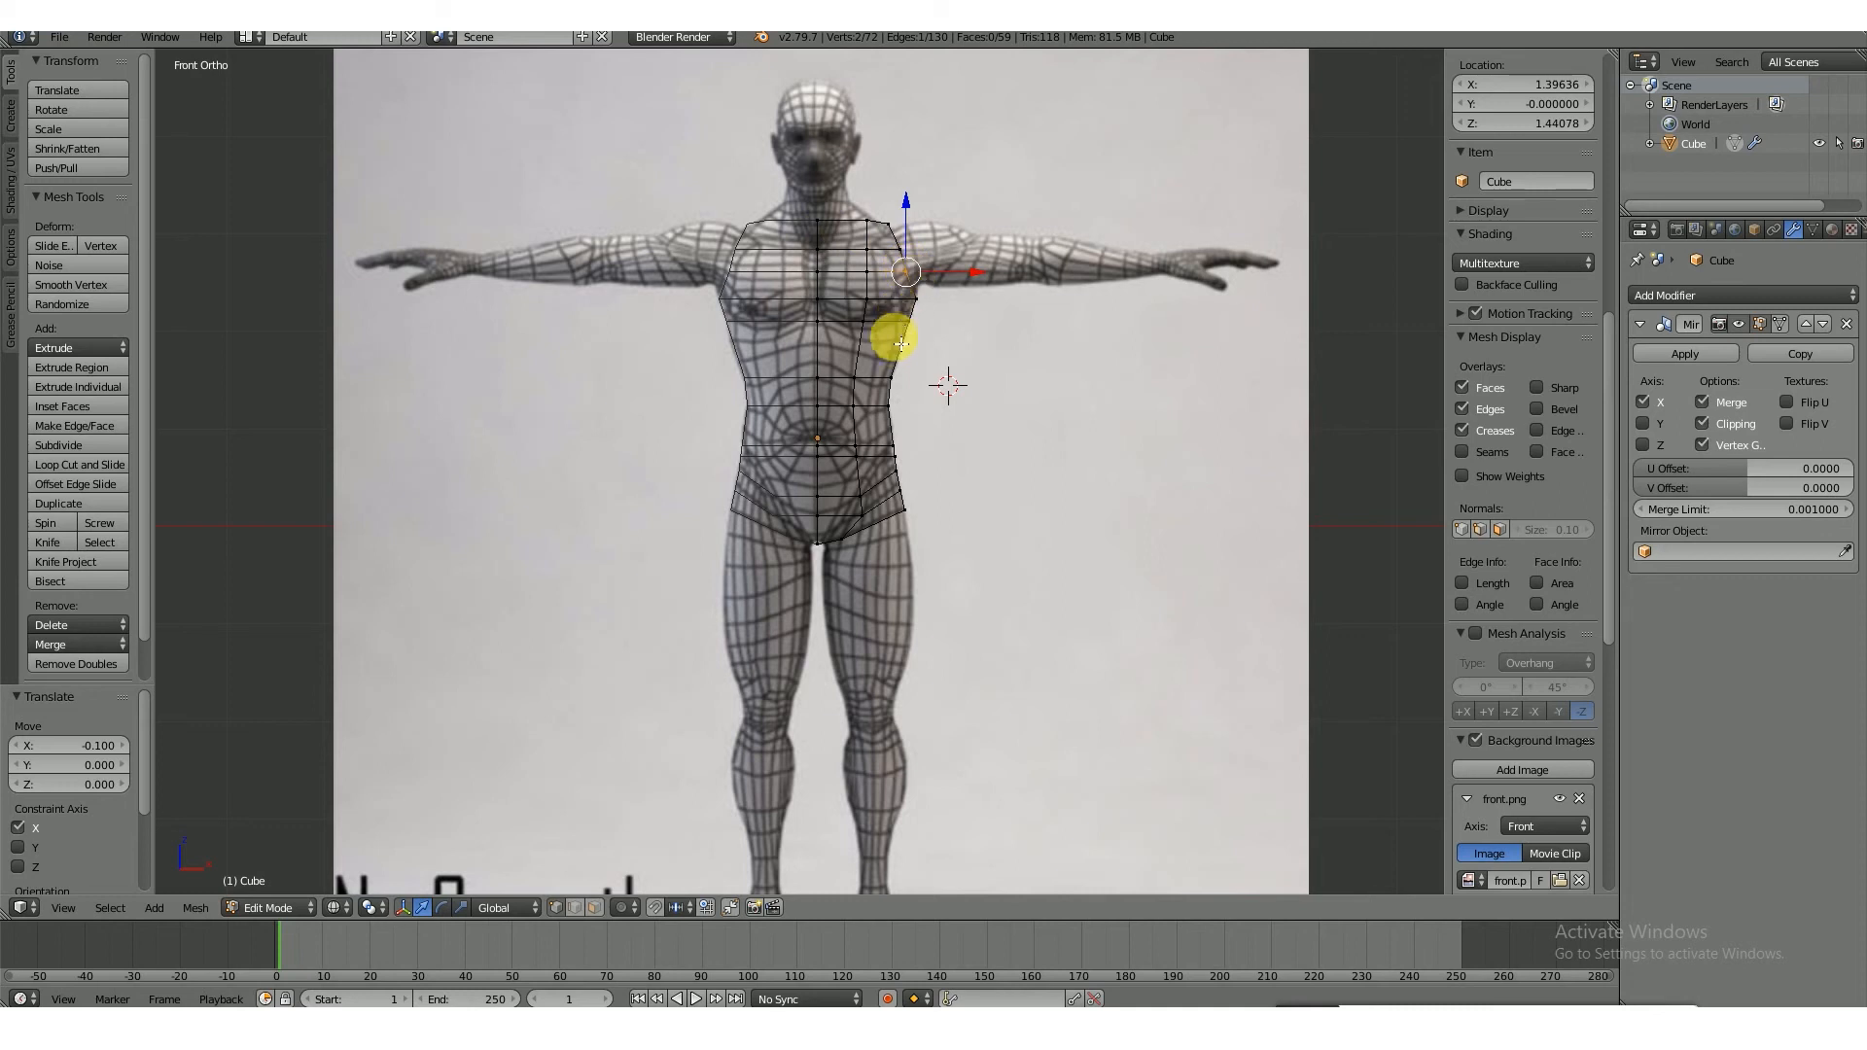
- In the side view, move the lowest back vertices of the hips about -0.110 along Y to follow the buttock outline
{"action": "key", "text": "KP_3"}
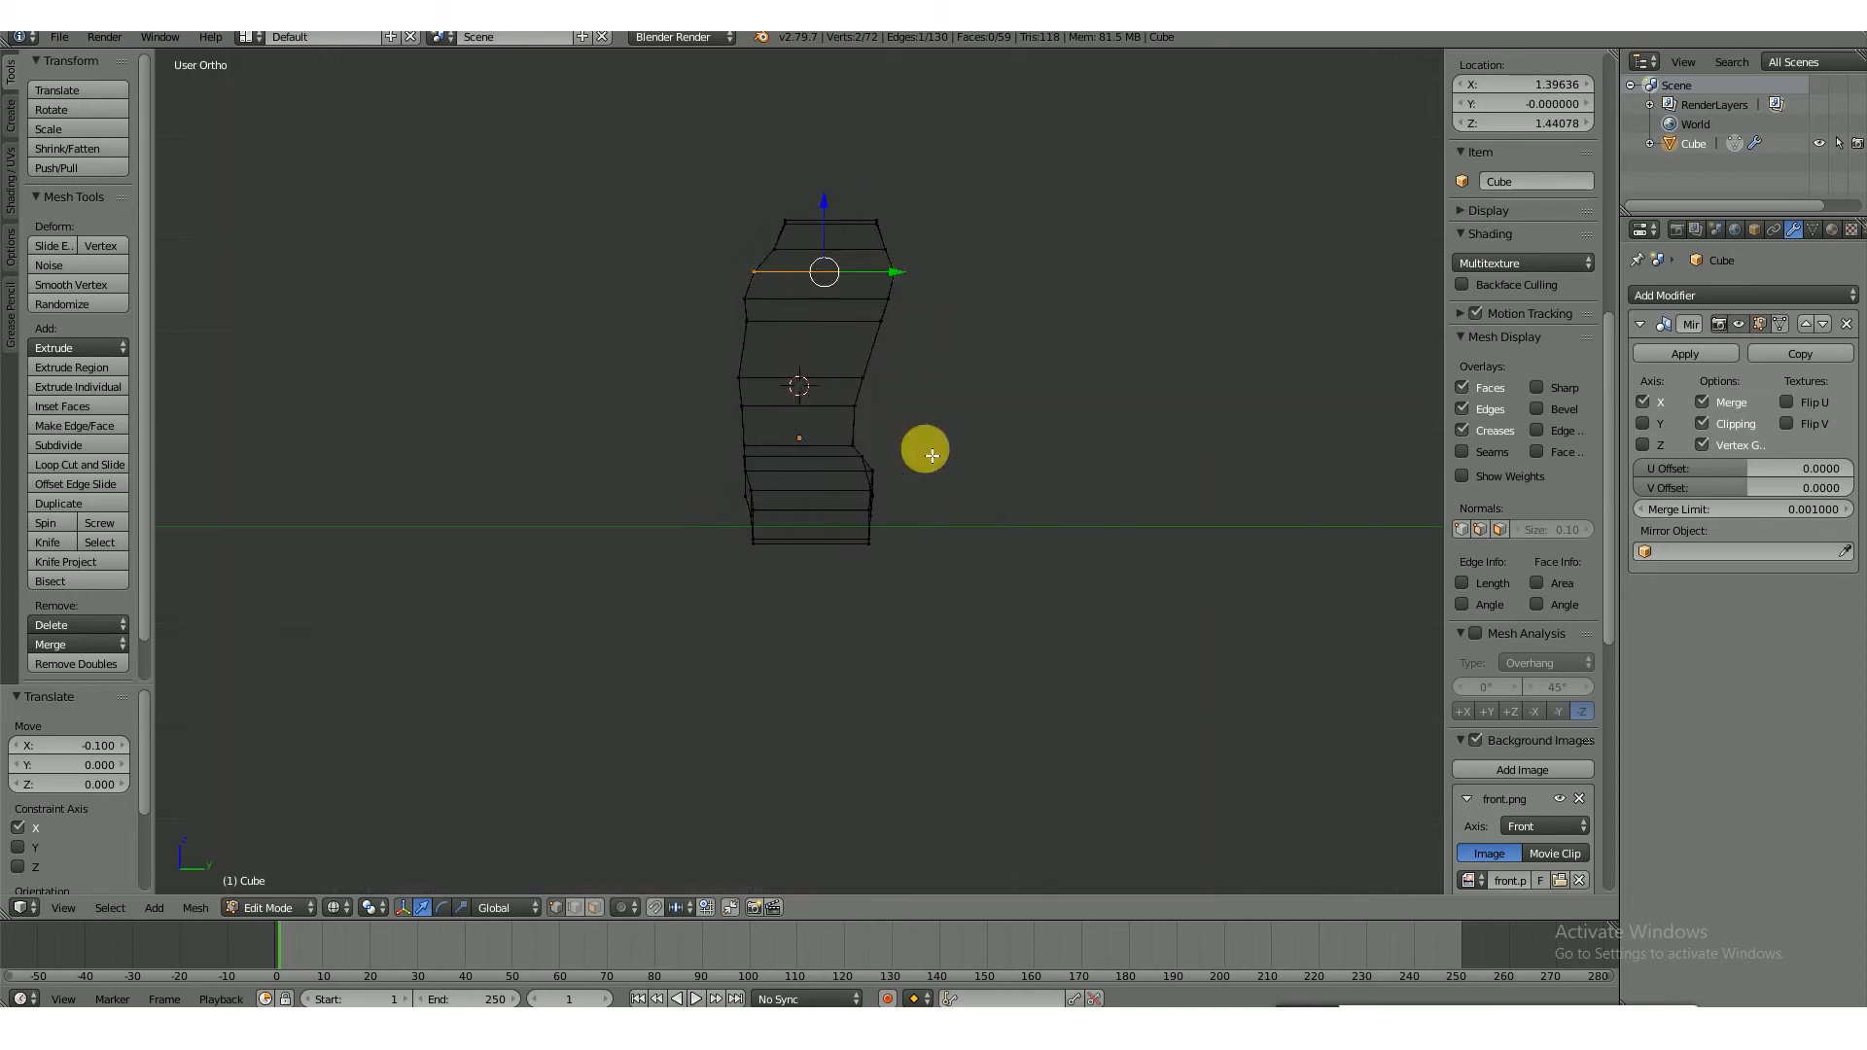
{"action": "right_click", "coordinate": [870, 546]}
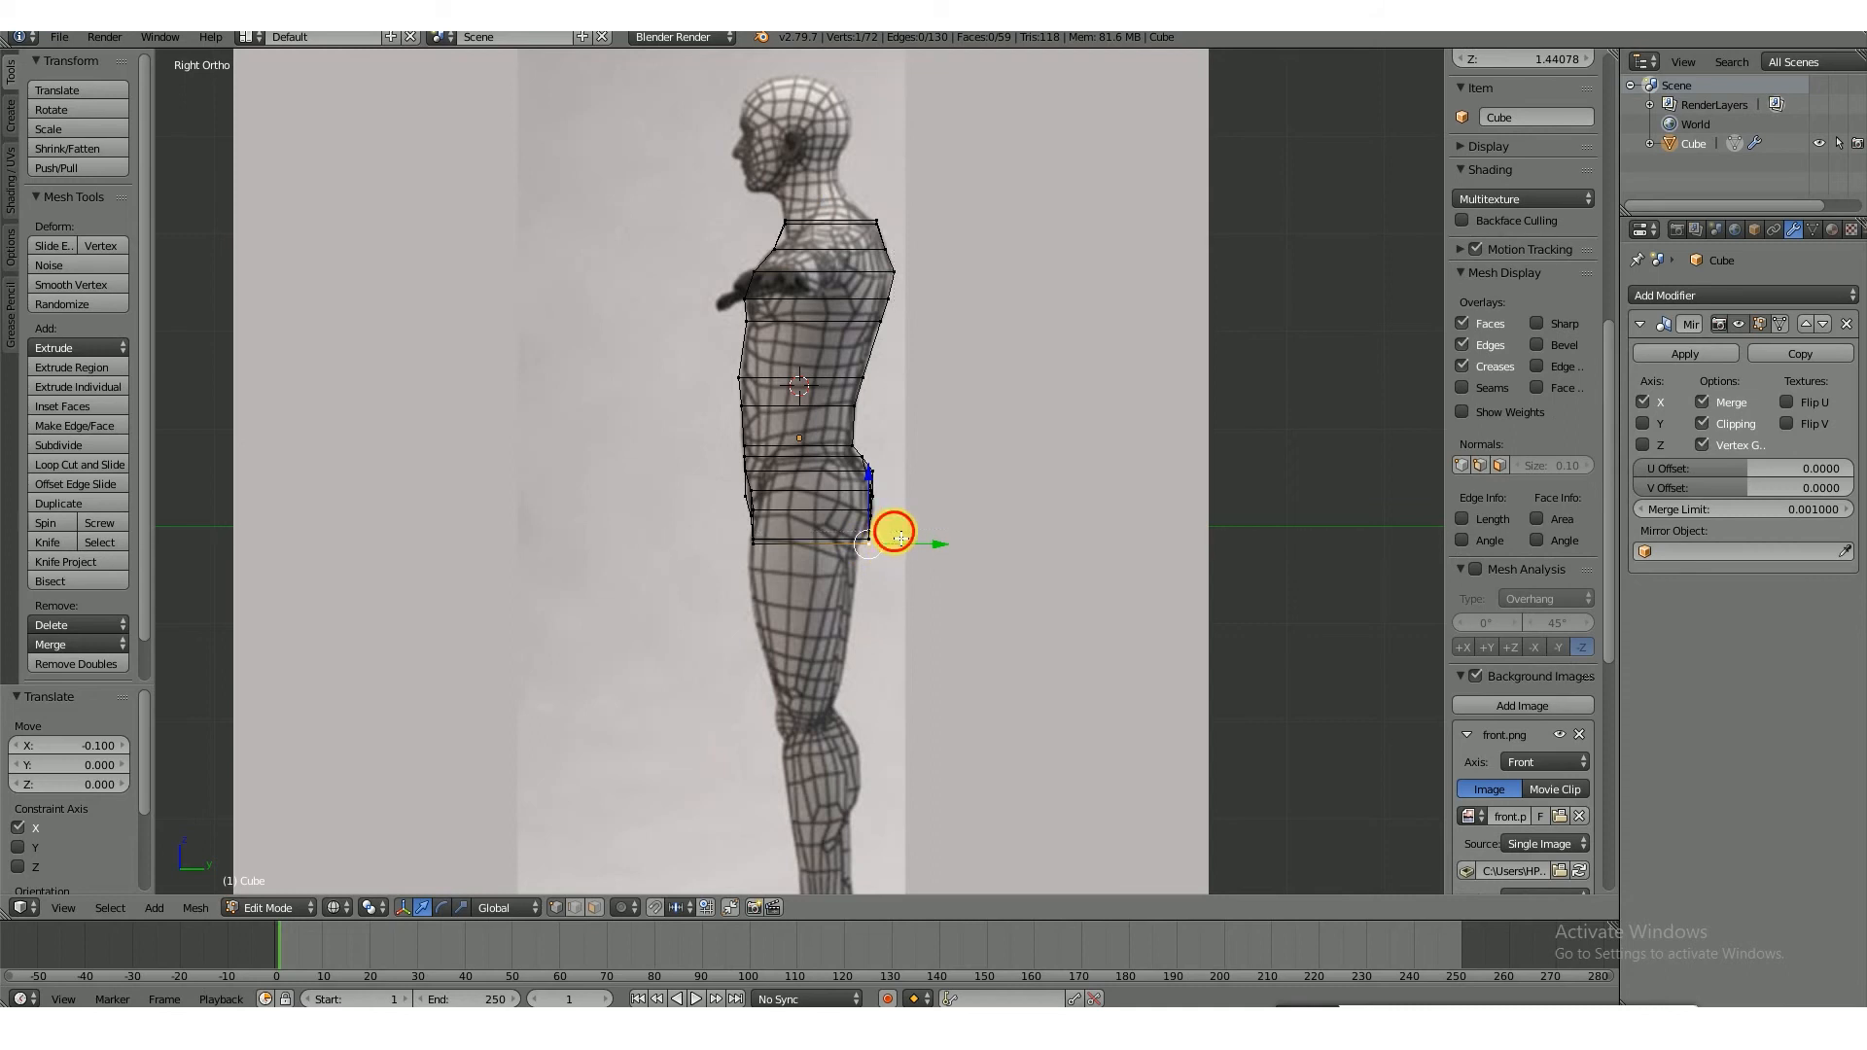
{"action": "right_click", "coordinate": [871, 558], "text": "shift"}
{"action": "left_click_drag", "start_coordinate": [941, 546], "coordinate": [928, 552]}
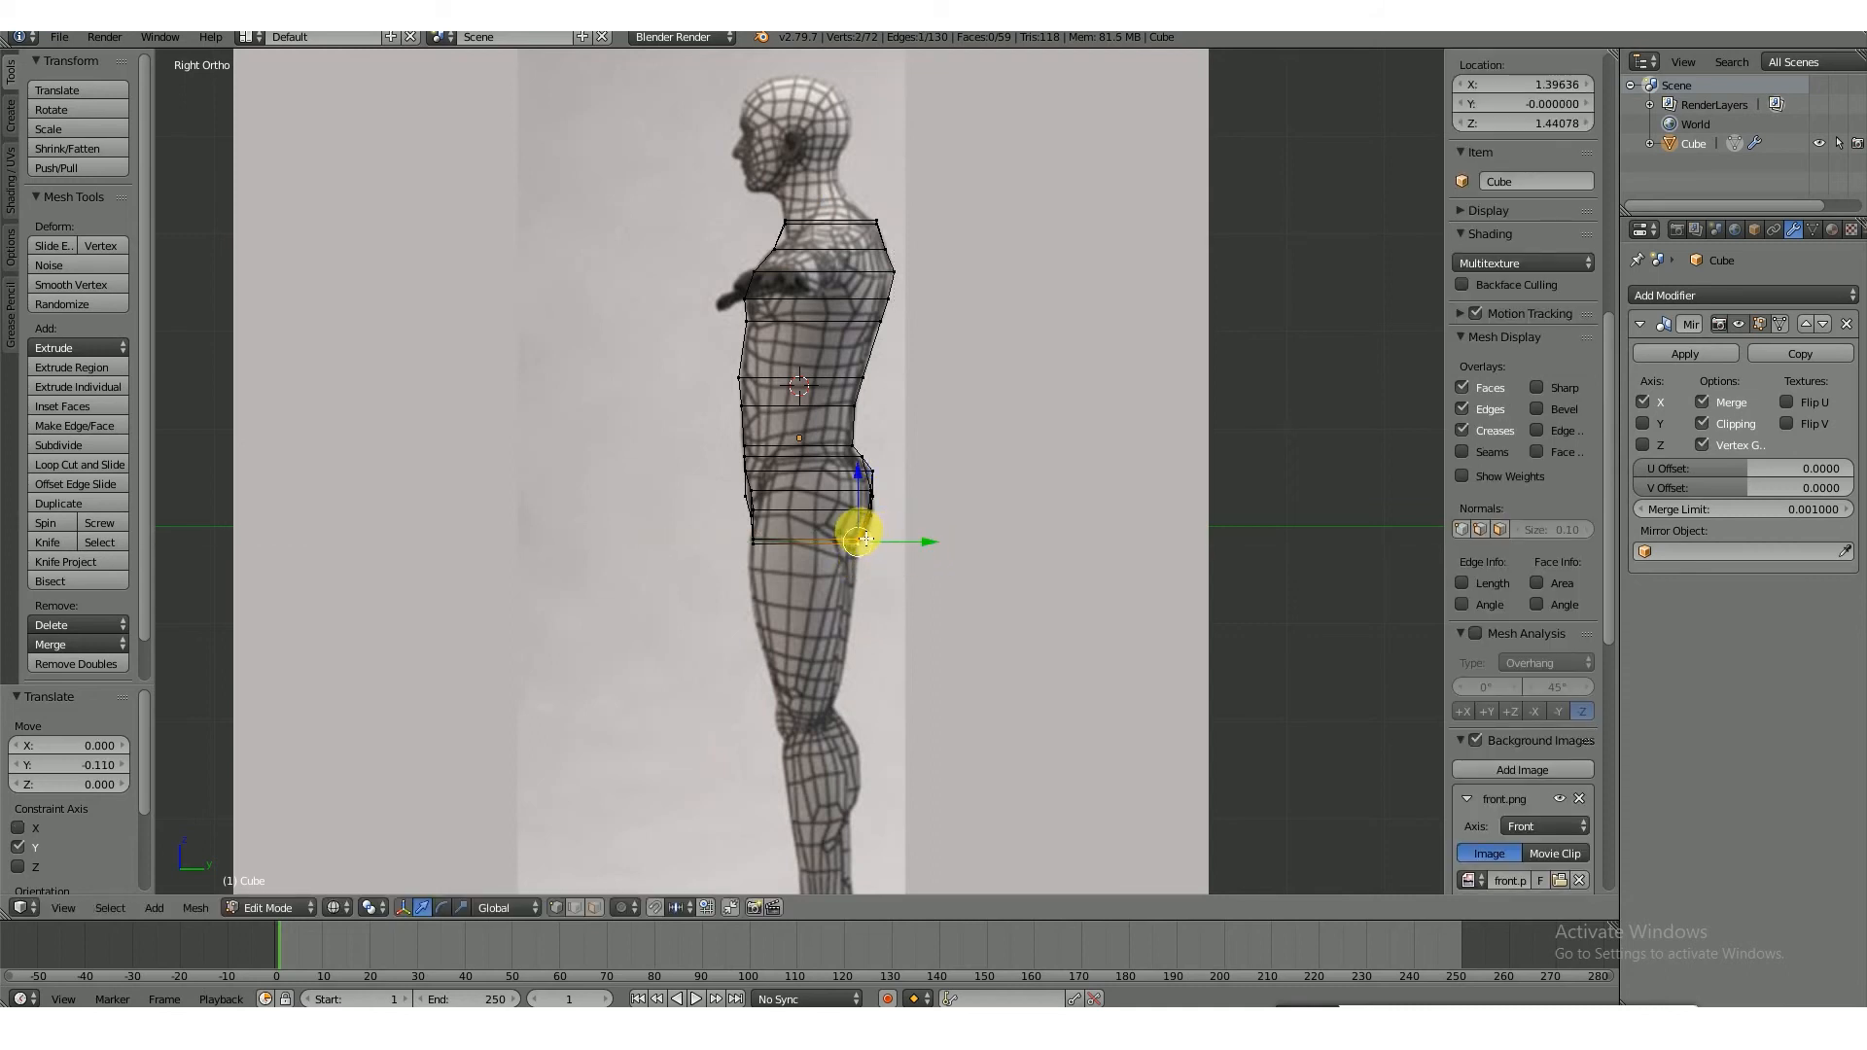
- Add one vertical loop cut around the outer section of the torso, between the existing vertical loop and the side
{"action": "key", "text": "ctrl+r"}
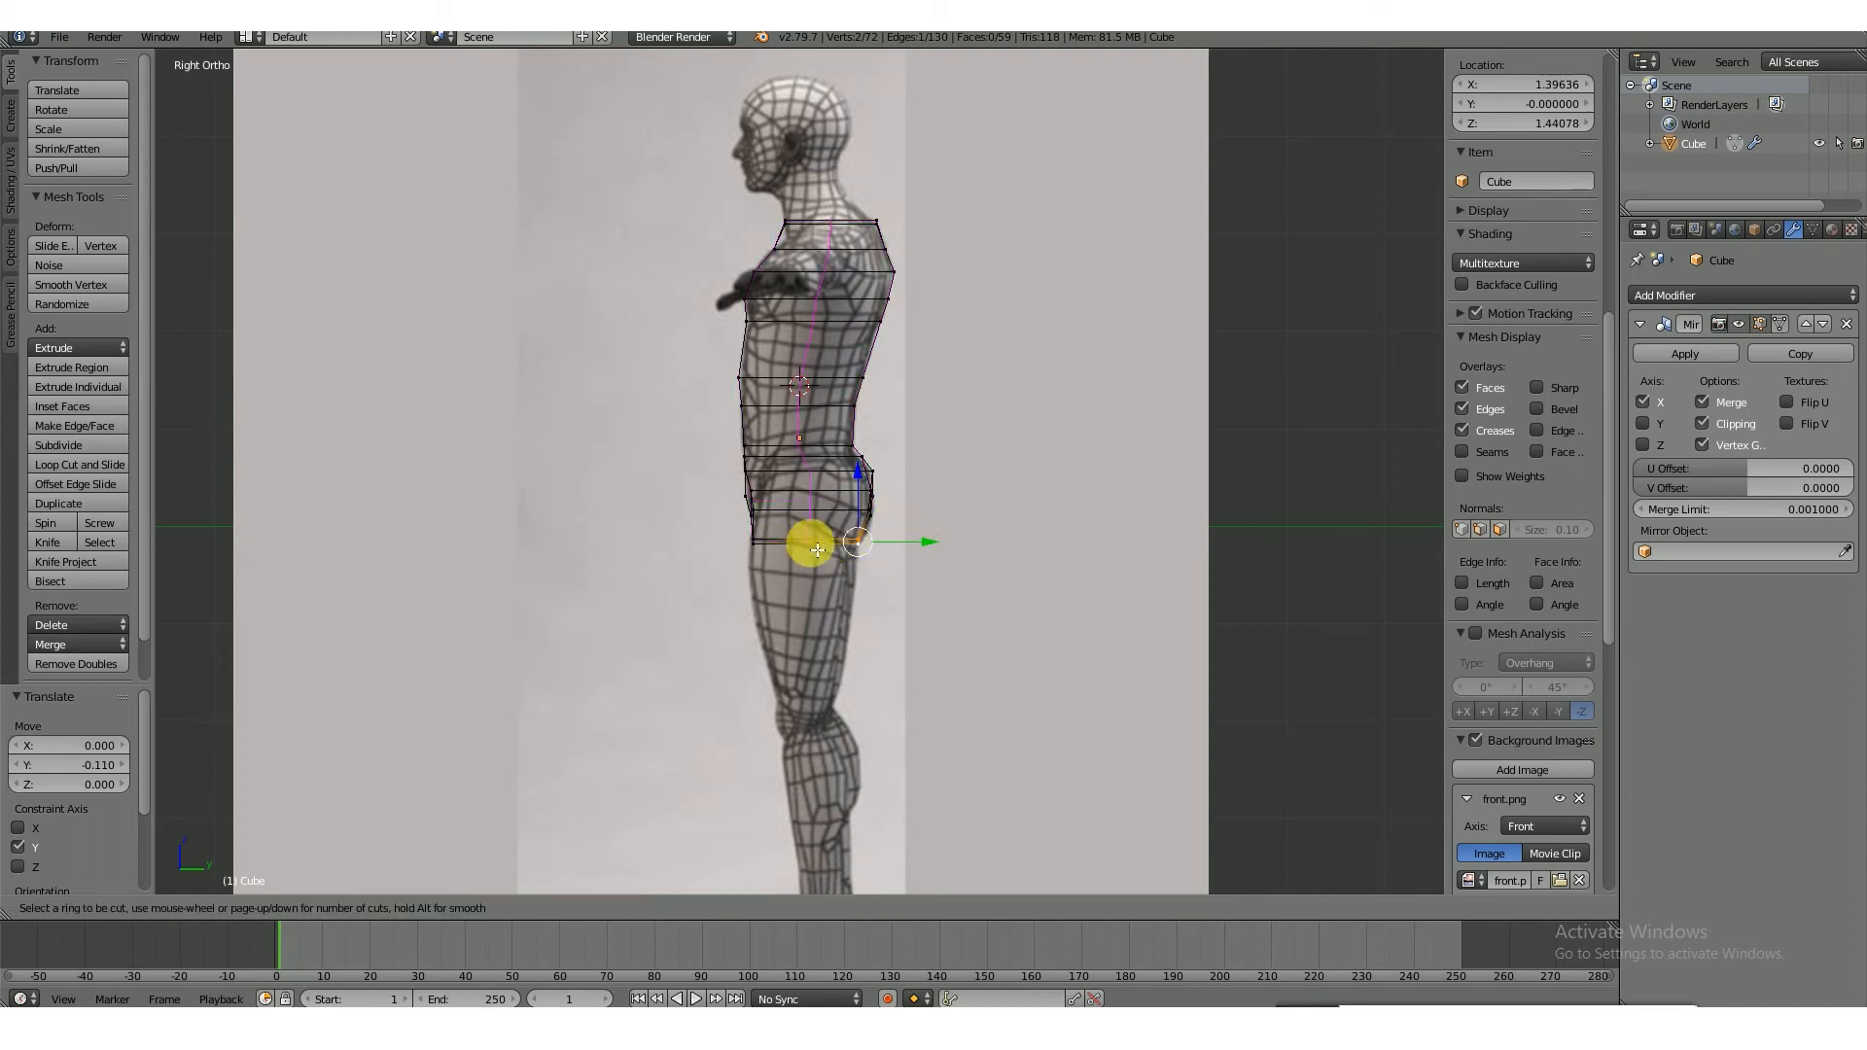
{"action": "left_click", "coordinate": [761, 530]}
{"action": "left_click", "coordinate": [760, 530]}
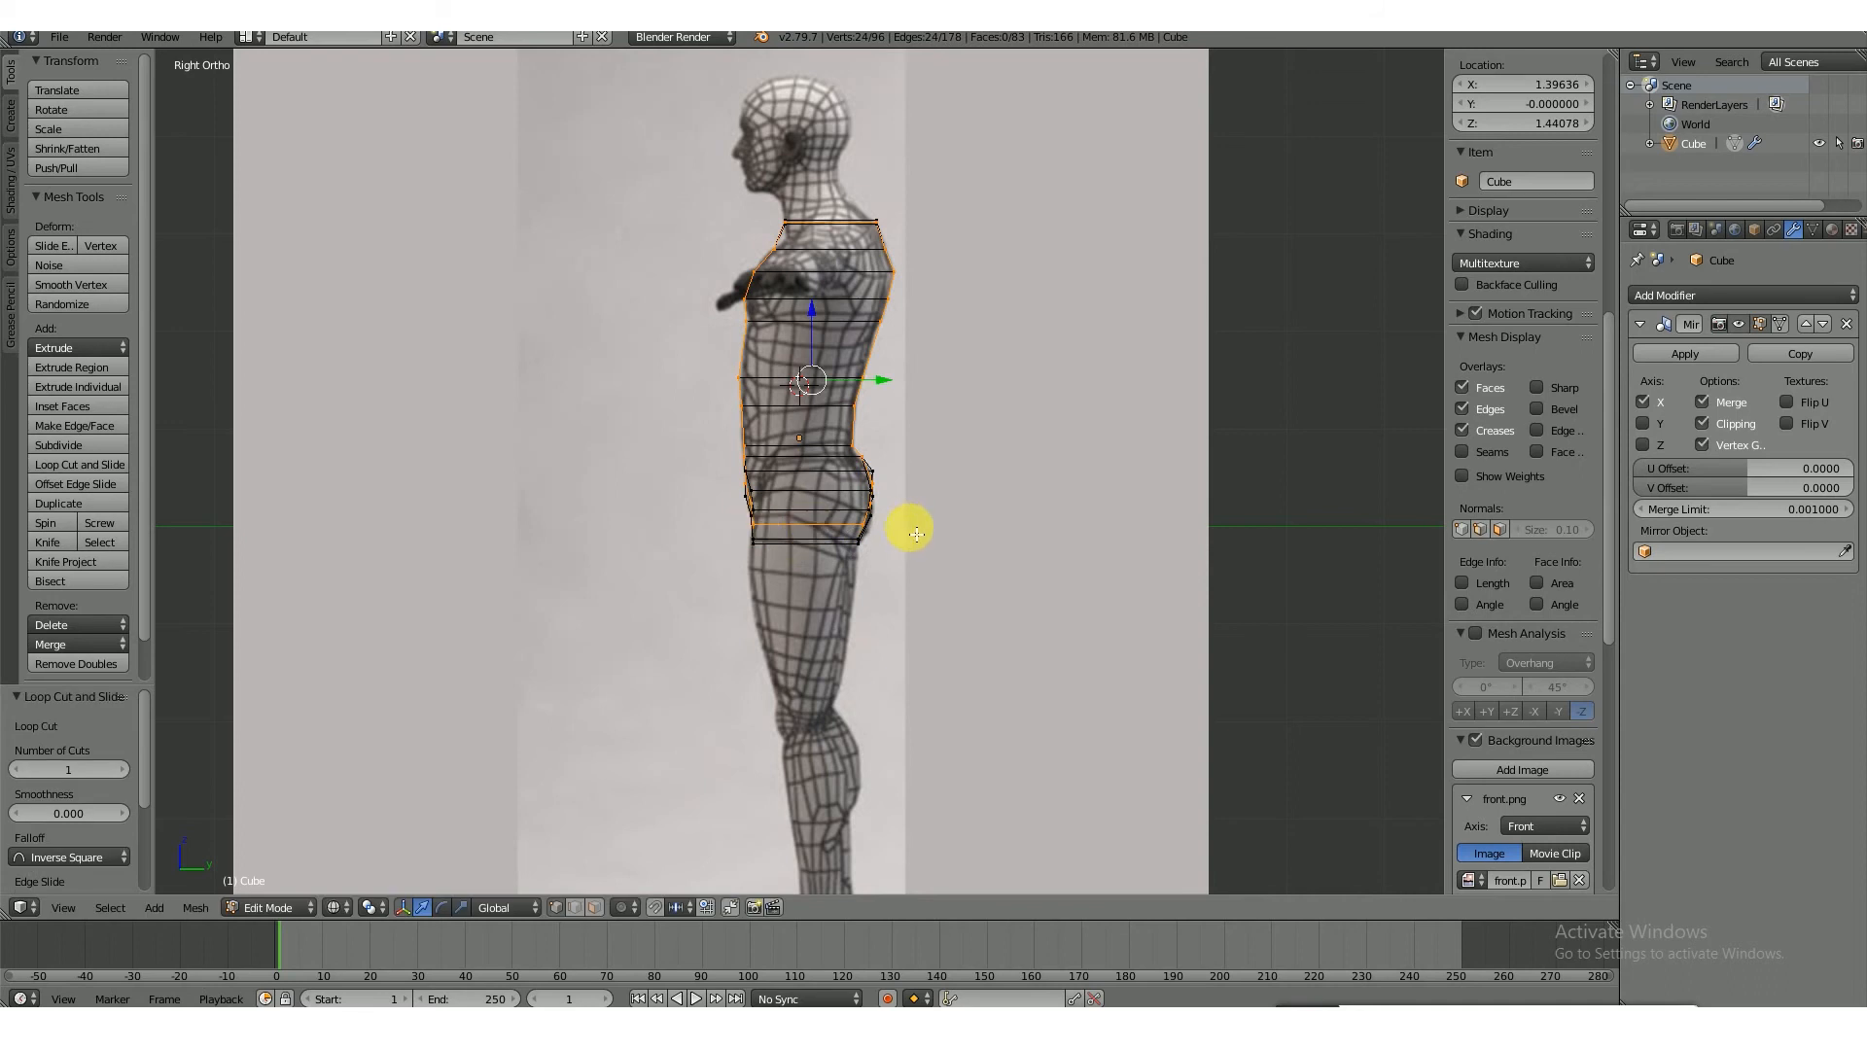
- Move the new loop's lower back vertex at the buttock about 0.050 along Y
{"action": "right_click", "coordinate": [866, 528]}
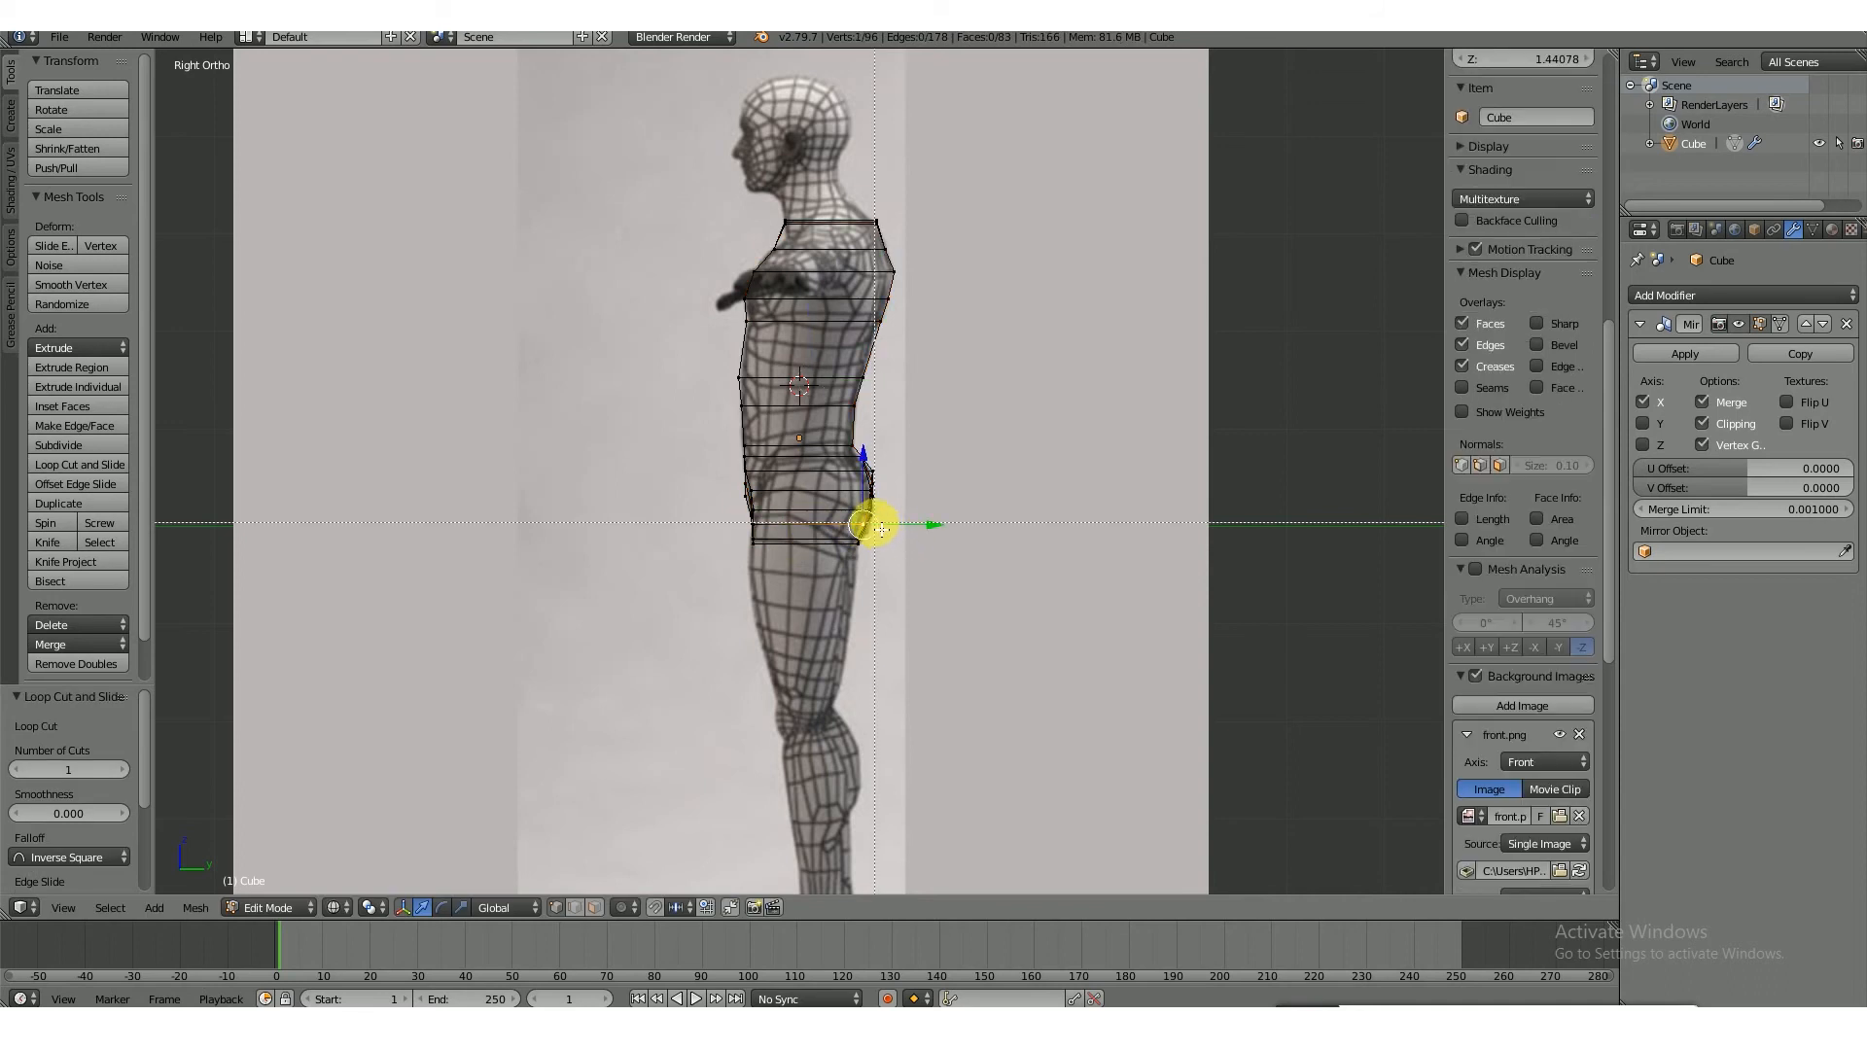
{"action": "right_click", "coordinate": [878, 527]}
{"action": "left_click_drag", "start_coordinate": [883, 537], "coordinate": [939, 530]}
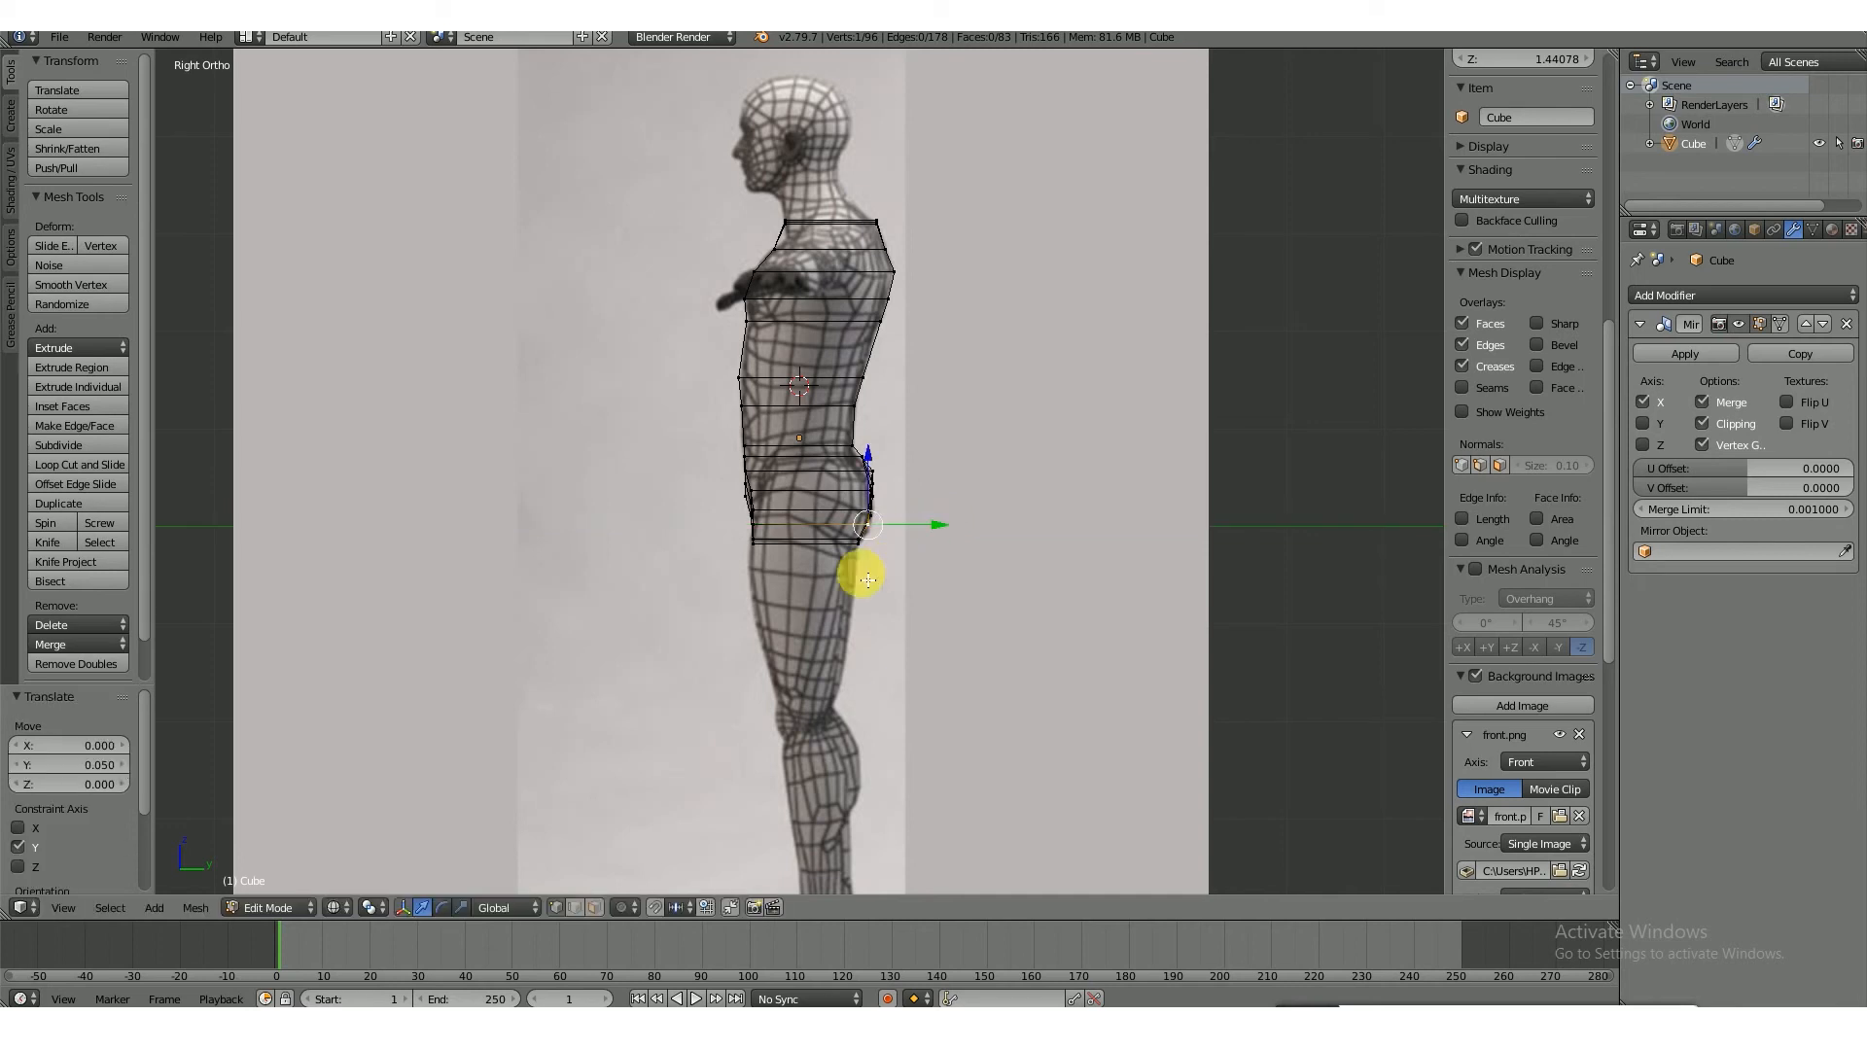
- Switch the viewport to solid display and check the torso shape from an angle and the front
{"action": "key", "text": "KP_1"}
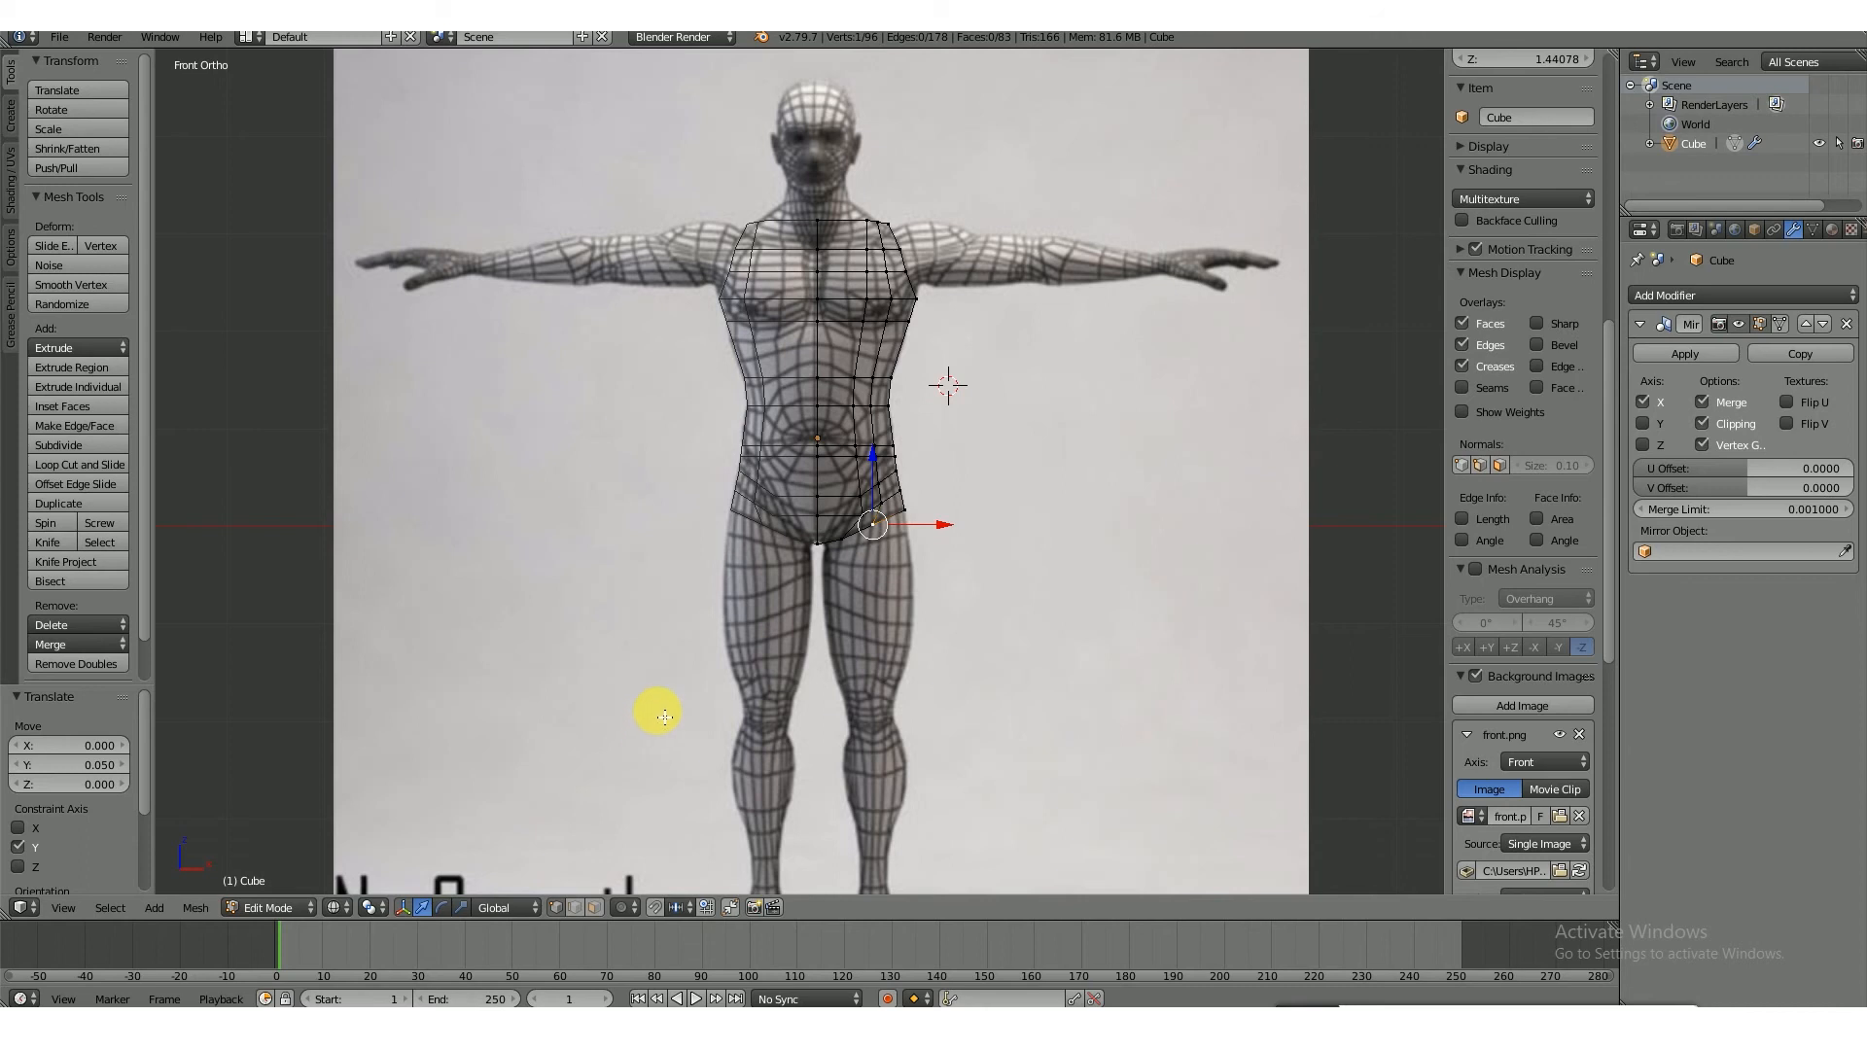
{"action": "key", "text": "z"}
{"action": "mouse_move", "coordinate": [854, 405]}
{"action": "middle_mouse_down"}
{"action": "mouse_move", "coordinate": [963, 434]}
{"action": "mouse_move", "coordinate": [751, 446]}
{"action": "mouse_move", "coordinate": [771, 388]}
{"action": "mouse_move", "coordinate": [1051, 442]}
{"action": "mouse_move", "coordinate": [1225, 441]}
{"action": "mouse_move", "coordinate": [1017, 472]}
{"action": "mouse_move", "coordinate": [771, 446]}
{"action": "mouse_move", "coordinate": [882, 481]}
{"action": "mouse_move", "coordinate": [788, 463]}
{"action": "mouse_move", "coordinate": [983, 429]}
{"action": "mouse_move", "coordinate": [929, 429]}
{"action": "middle_mouse_up"}
{"action": "key", "text": "KP_1"}
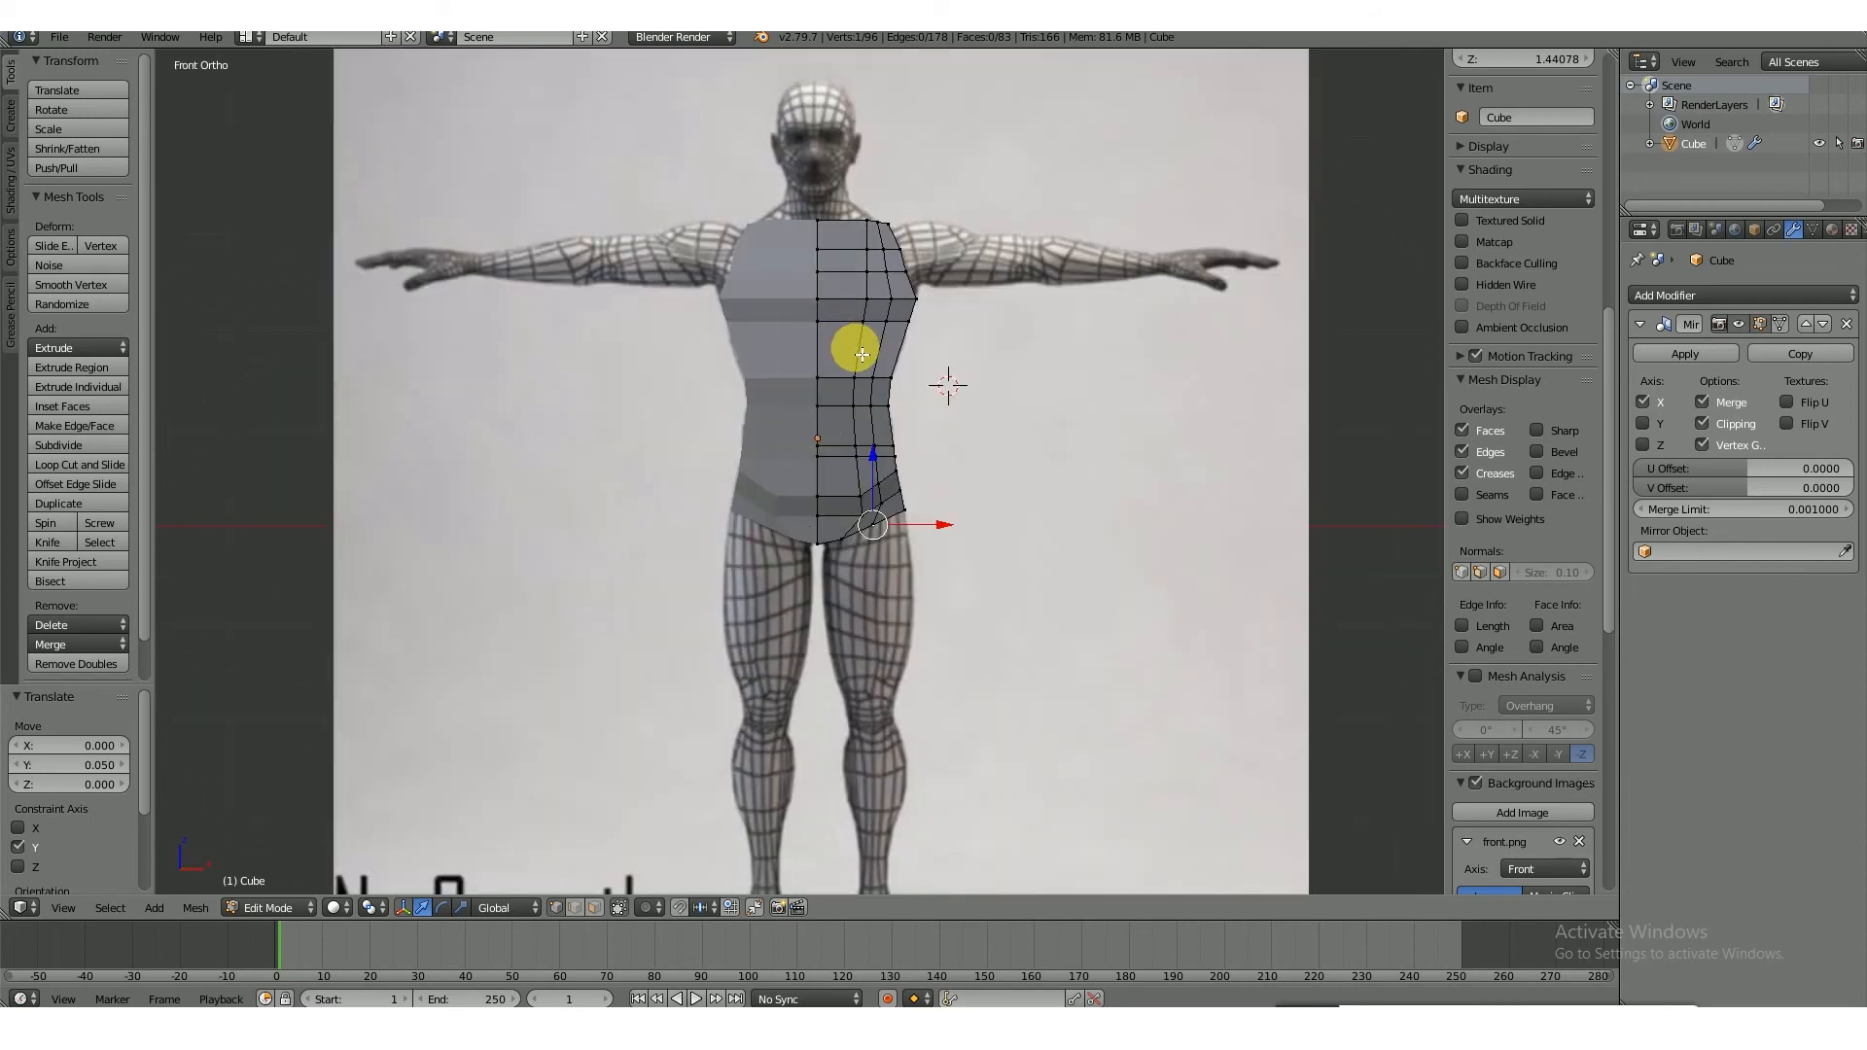
- Select the whole linked torso mesh, apply Shade Smooth and check the result from several angles
{"action": "key", "text": "l"}
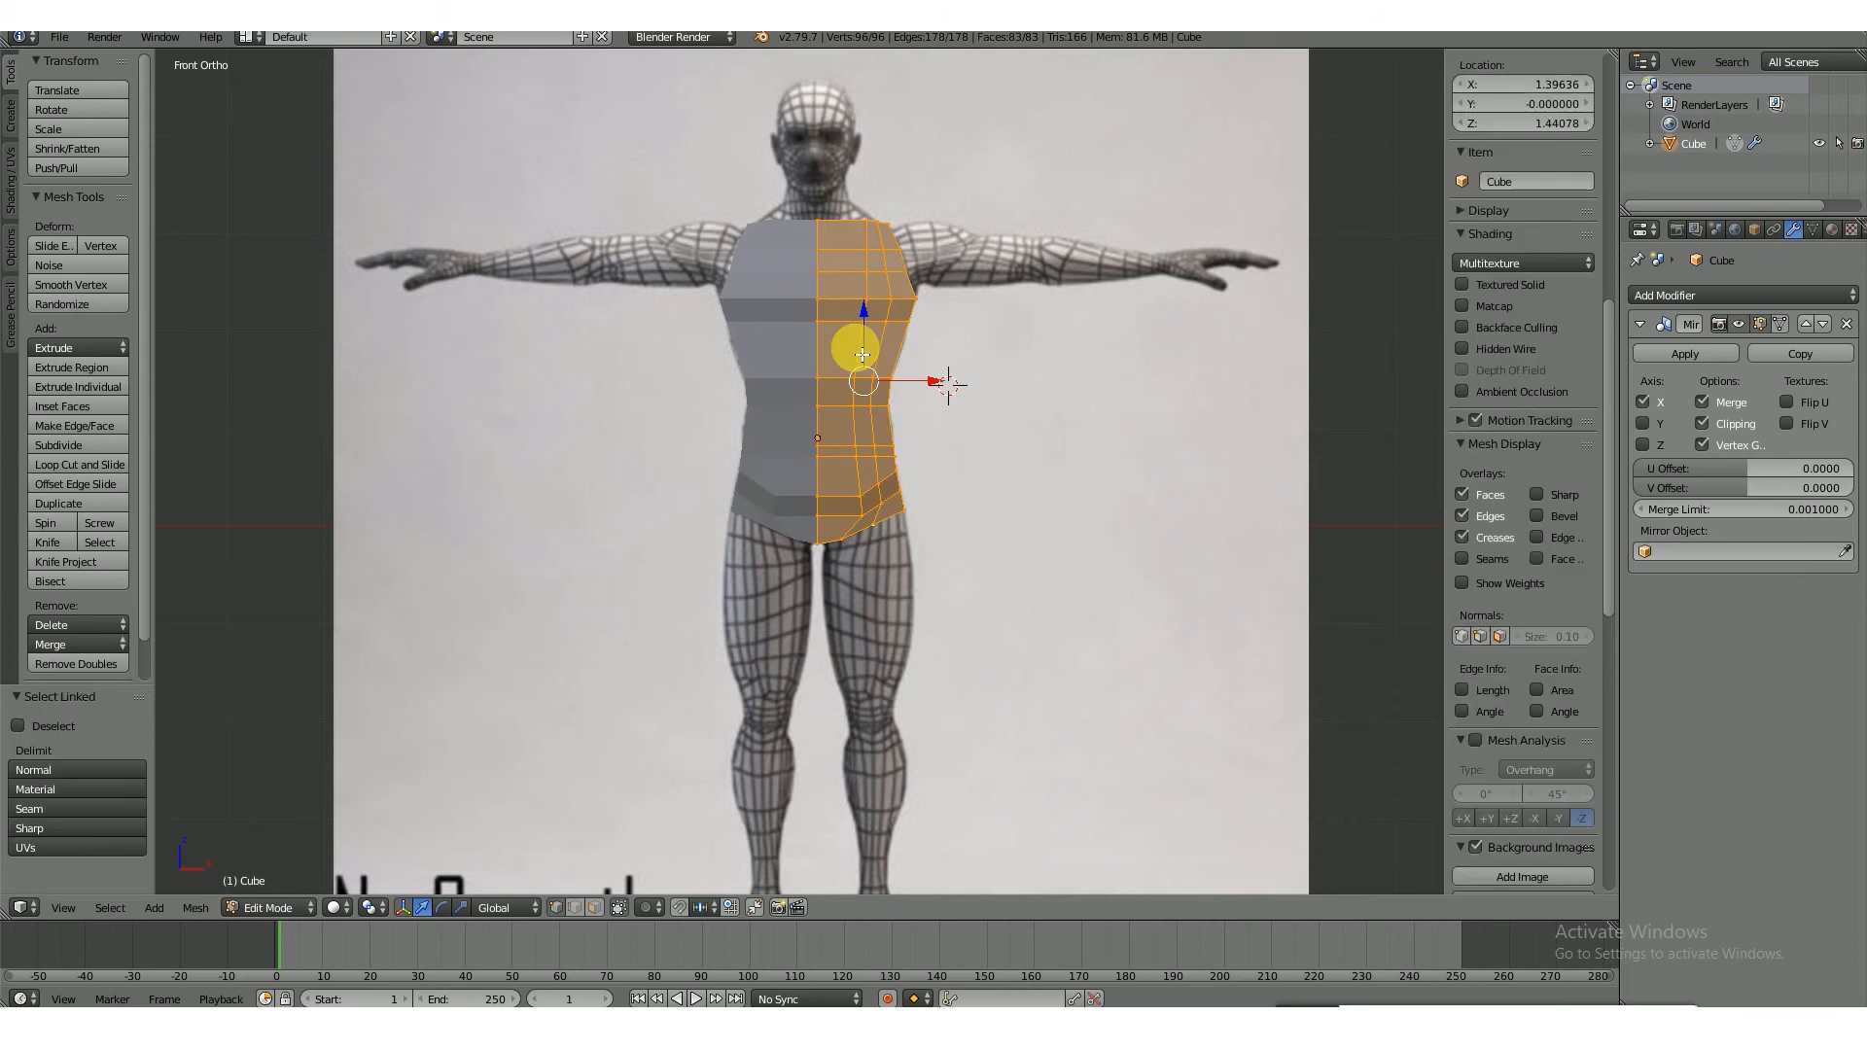
{"action": "key", "text": "w"}
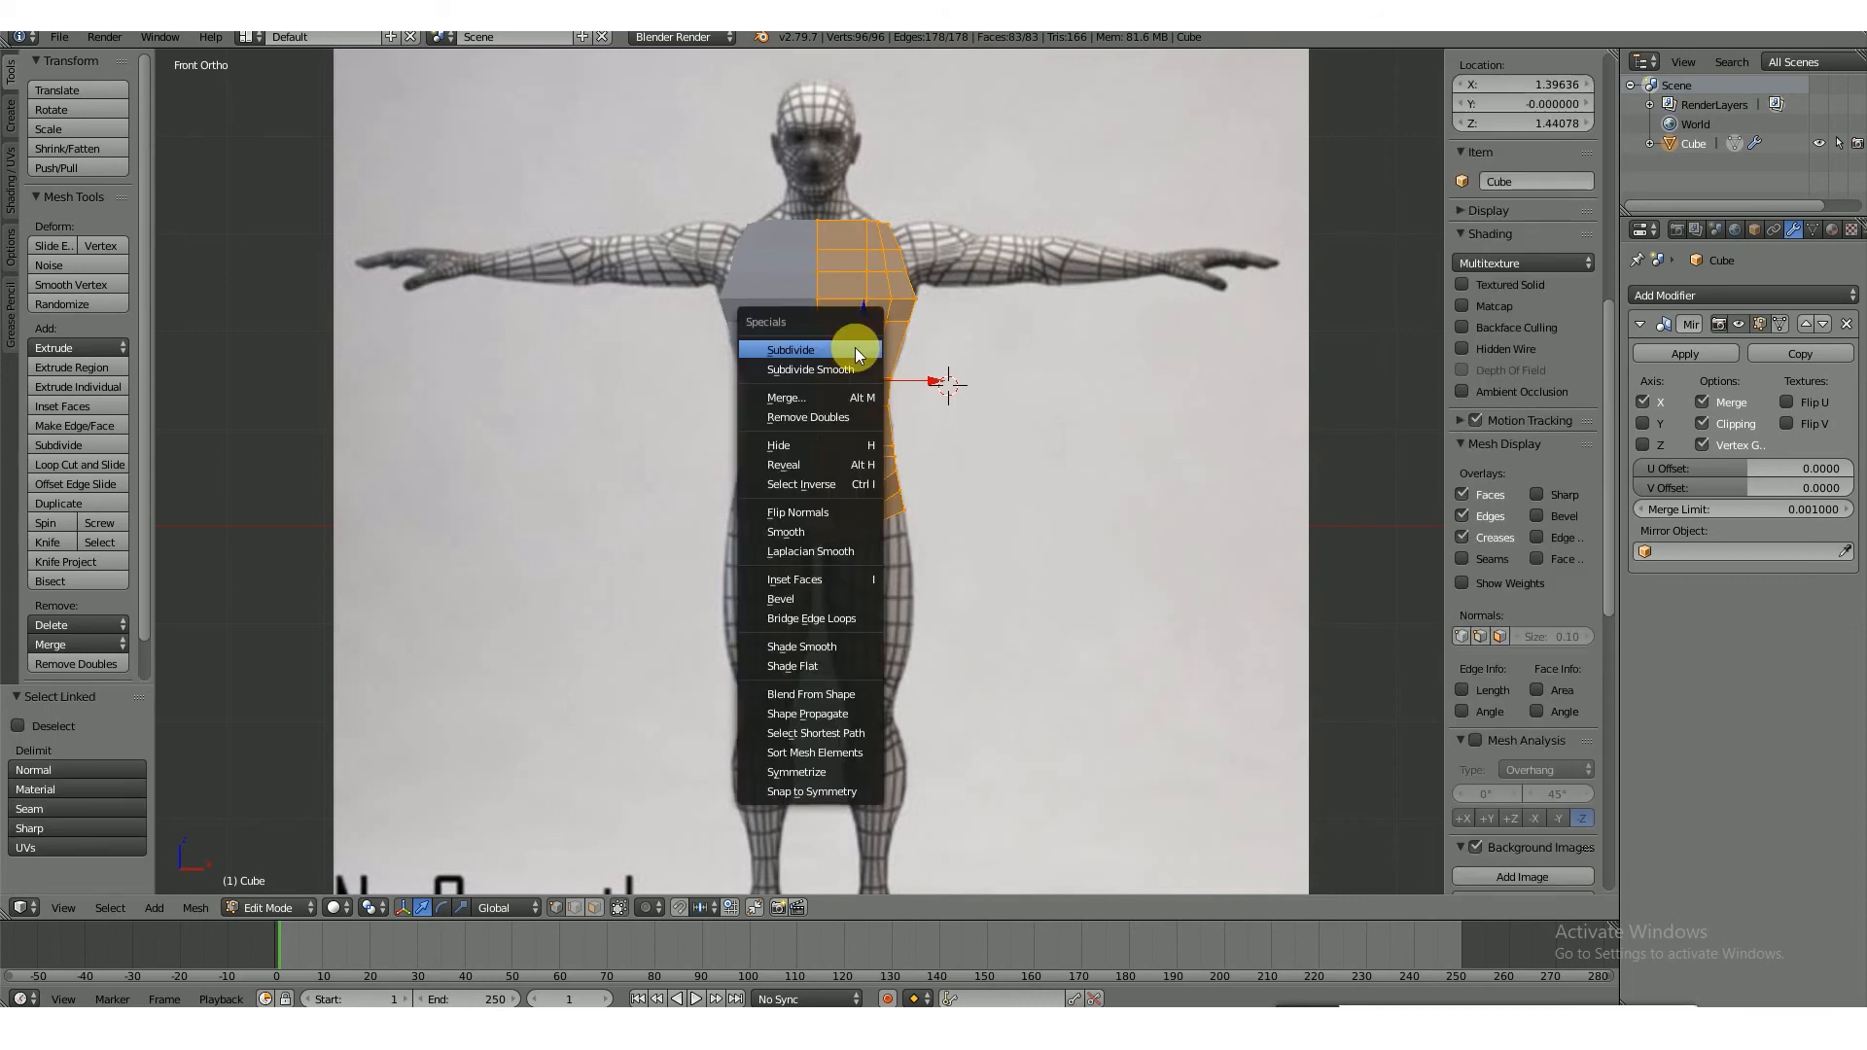
{"action": "left_click", "coordinate": [836, 647]}
{"action": "middle_click_drag", "start_coordinate": [948, 388], "coordinate": [930, 422]}
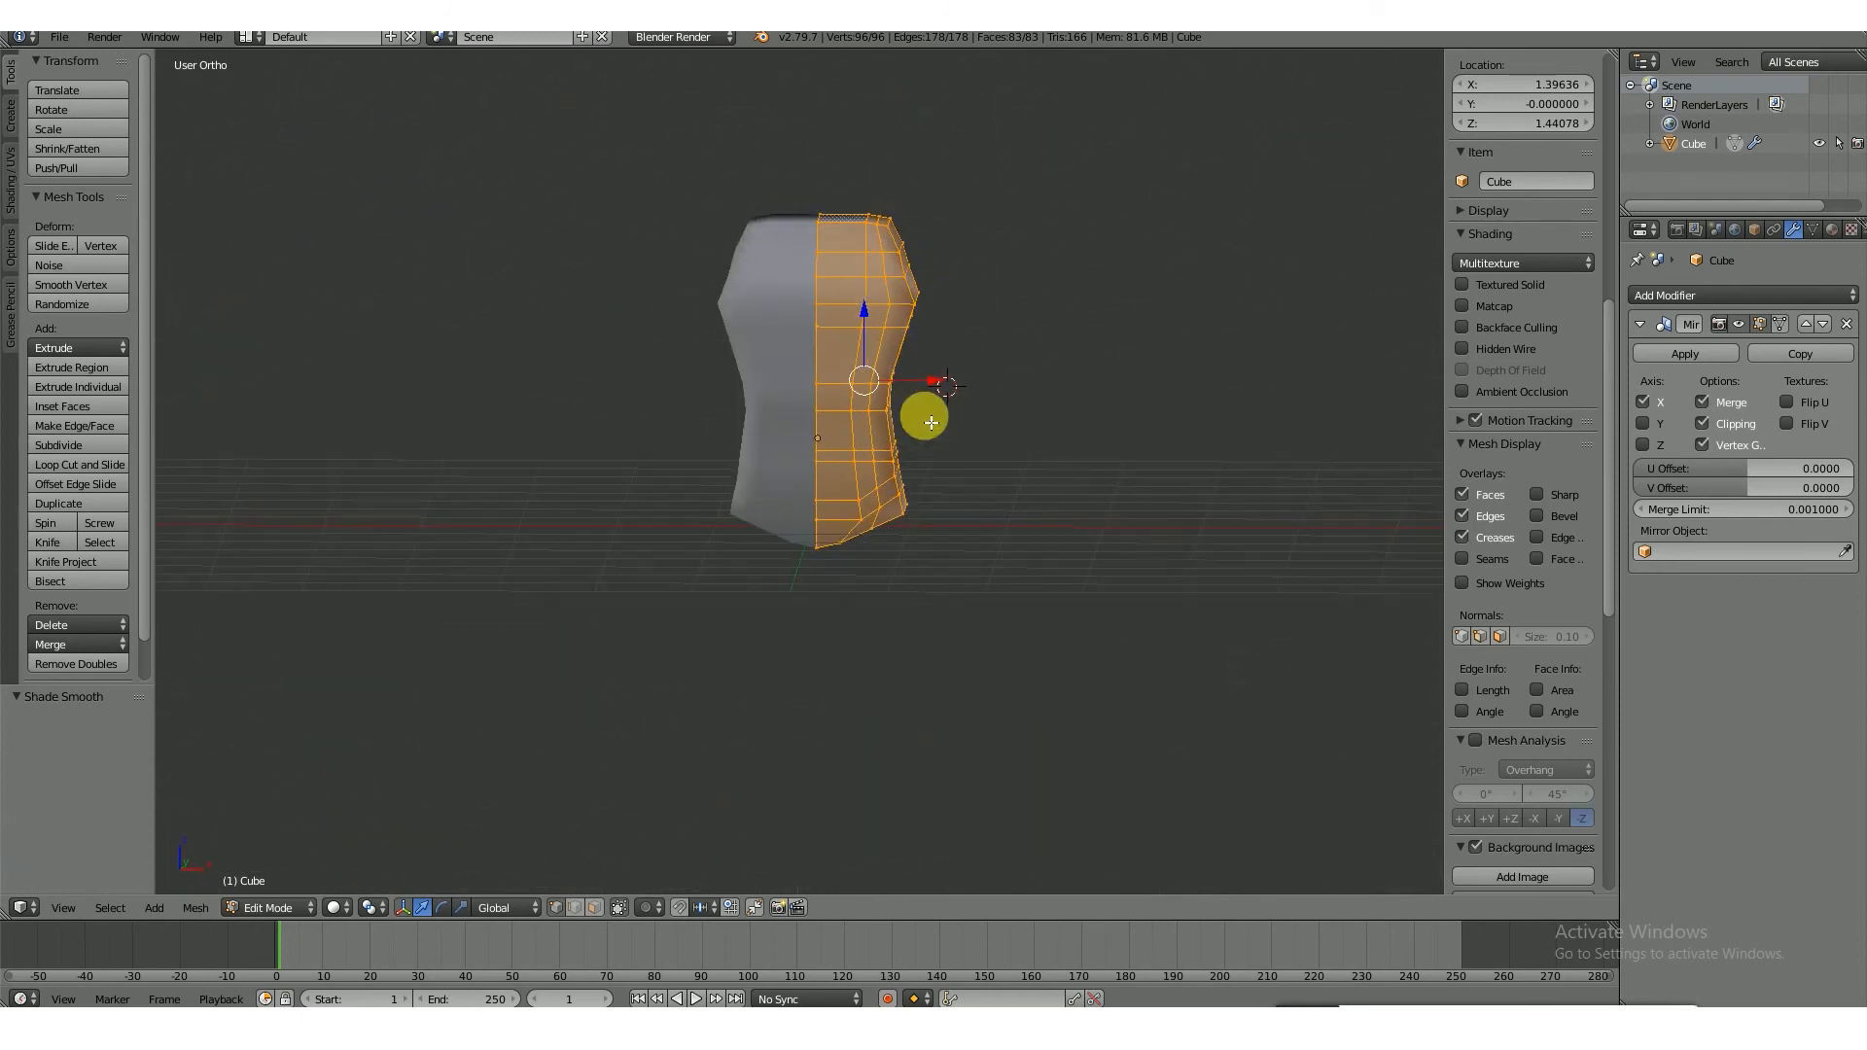
{"action": "key", "text": "KP_1"}
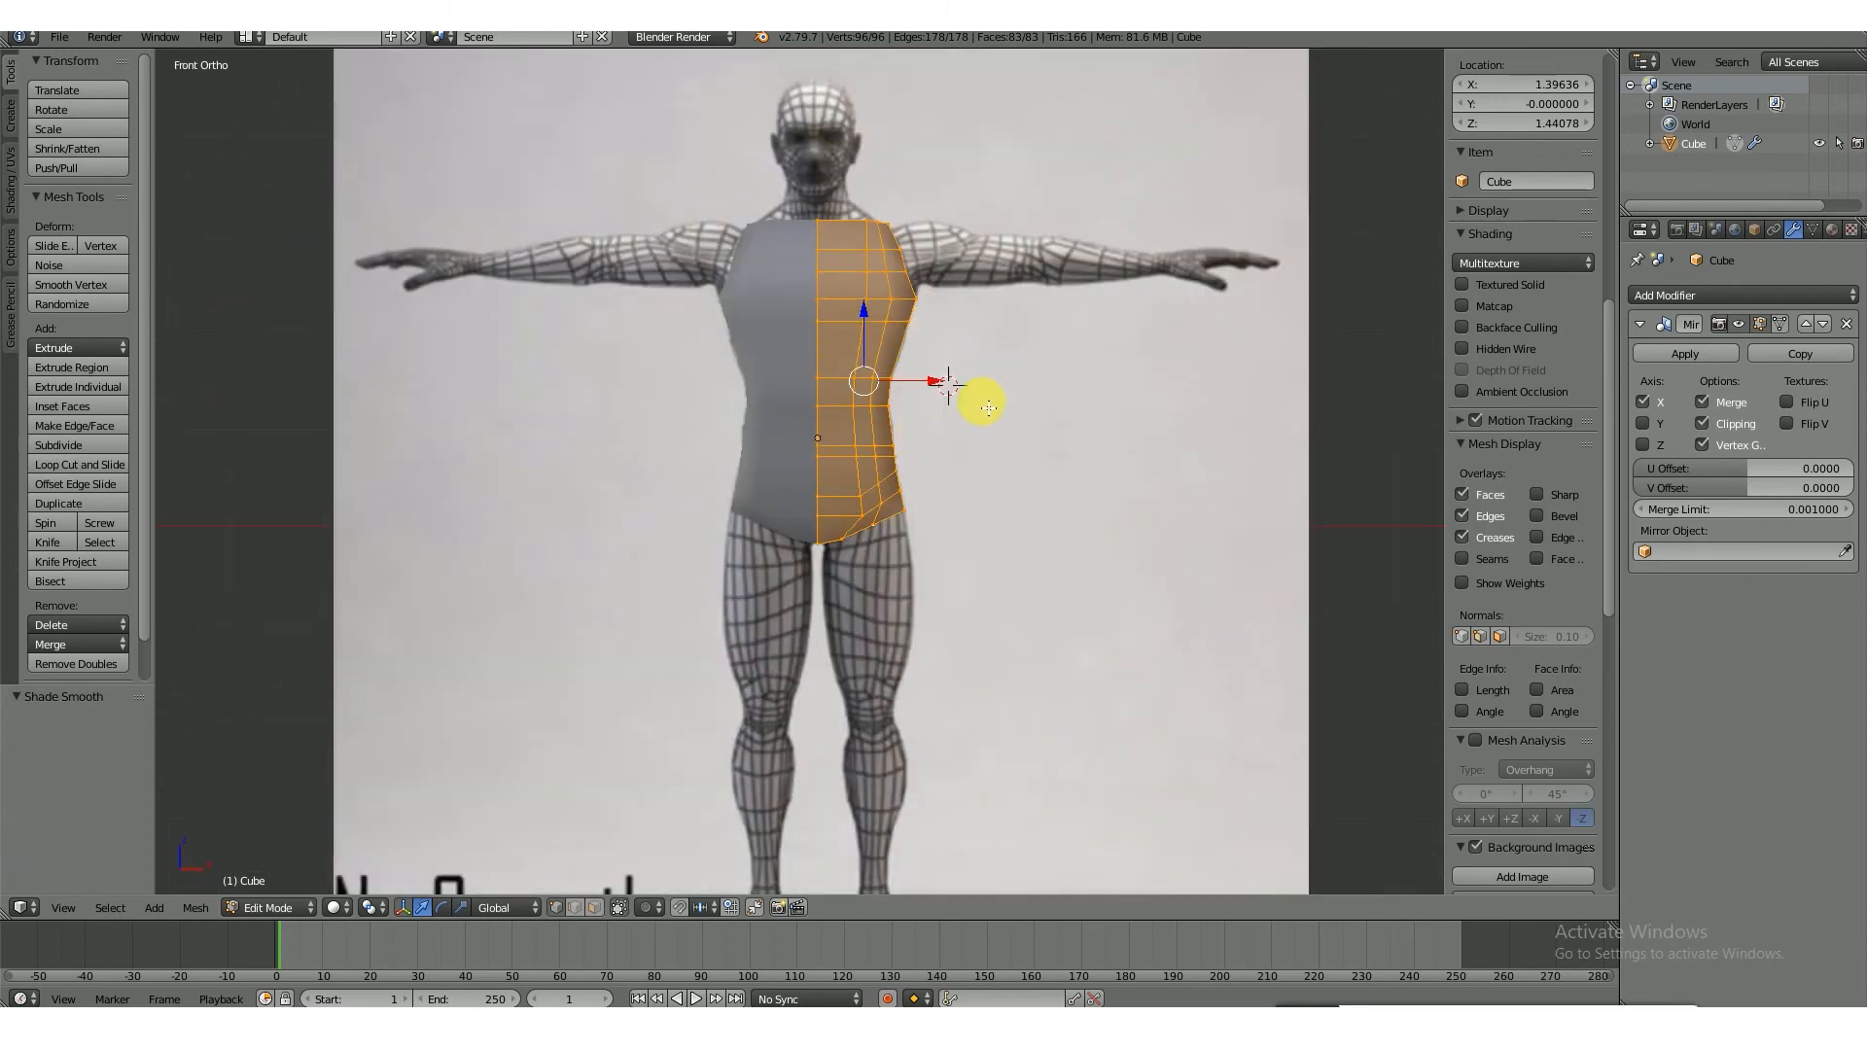
{"action": "key", "text": "KP_3"}
{"action": "middle_click_drag", "start_coordinate": [837, 359], "coordinate": [909, 446]}
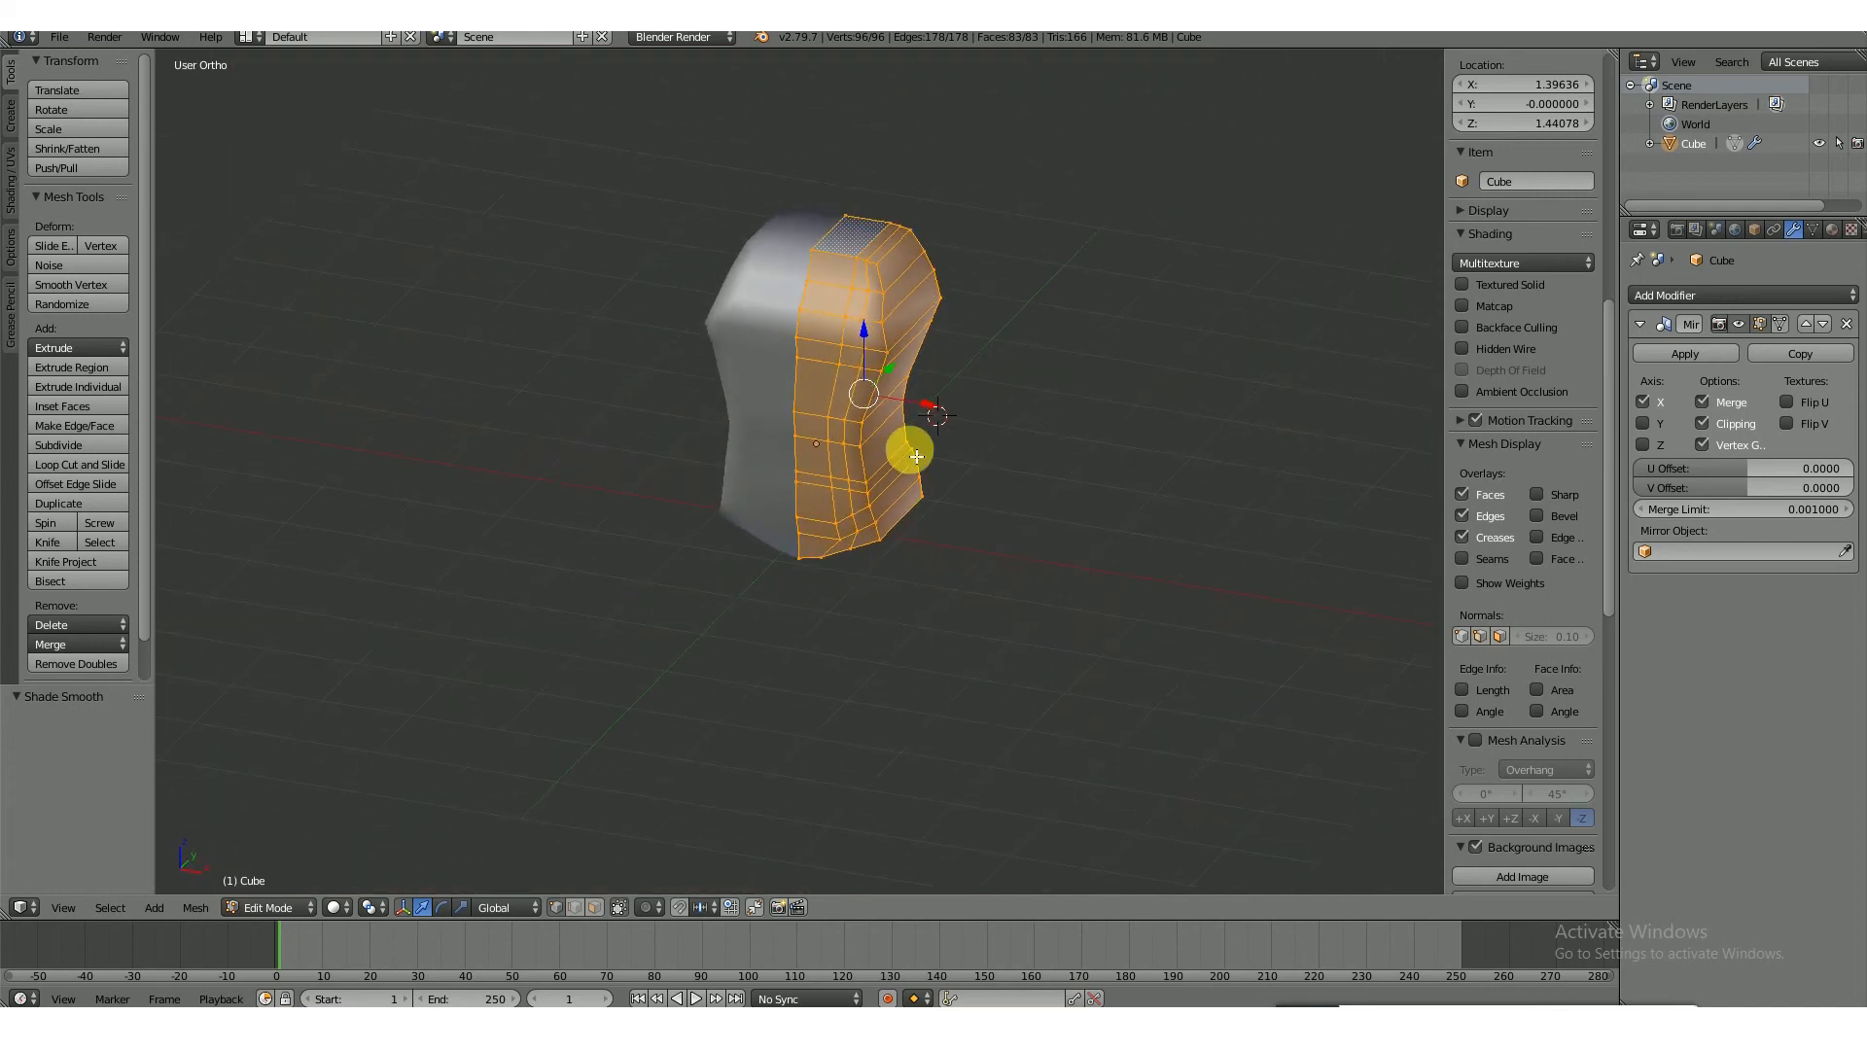
- Select the front and back edge loops bounding the torso's outer side and scale them by 0.558 along Y
{"action": "right_click", "coordinate": [881, 274]}
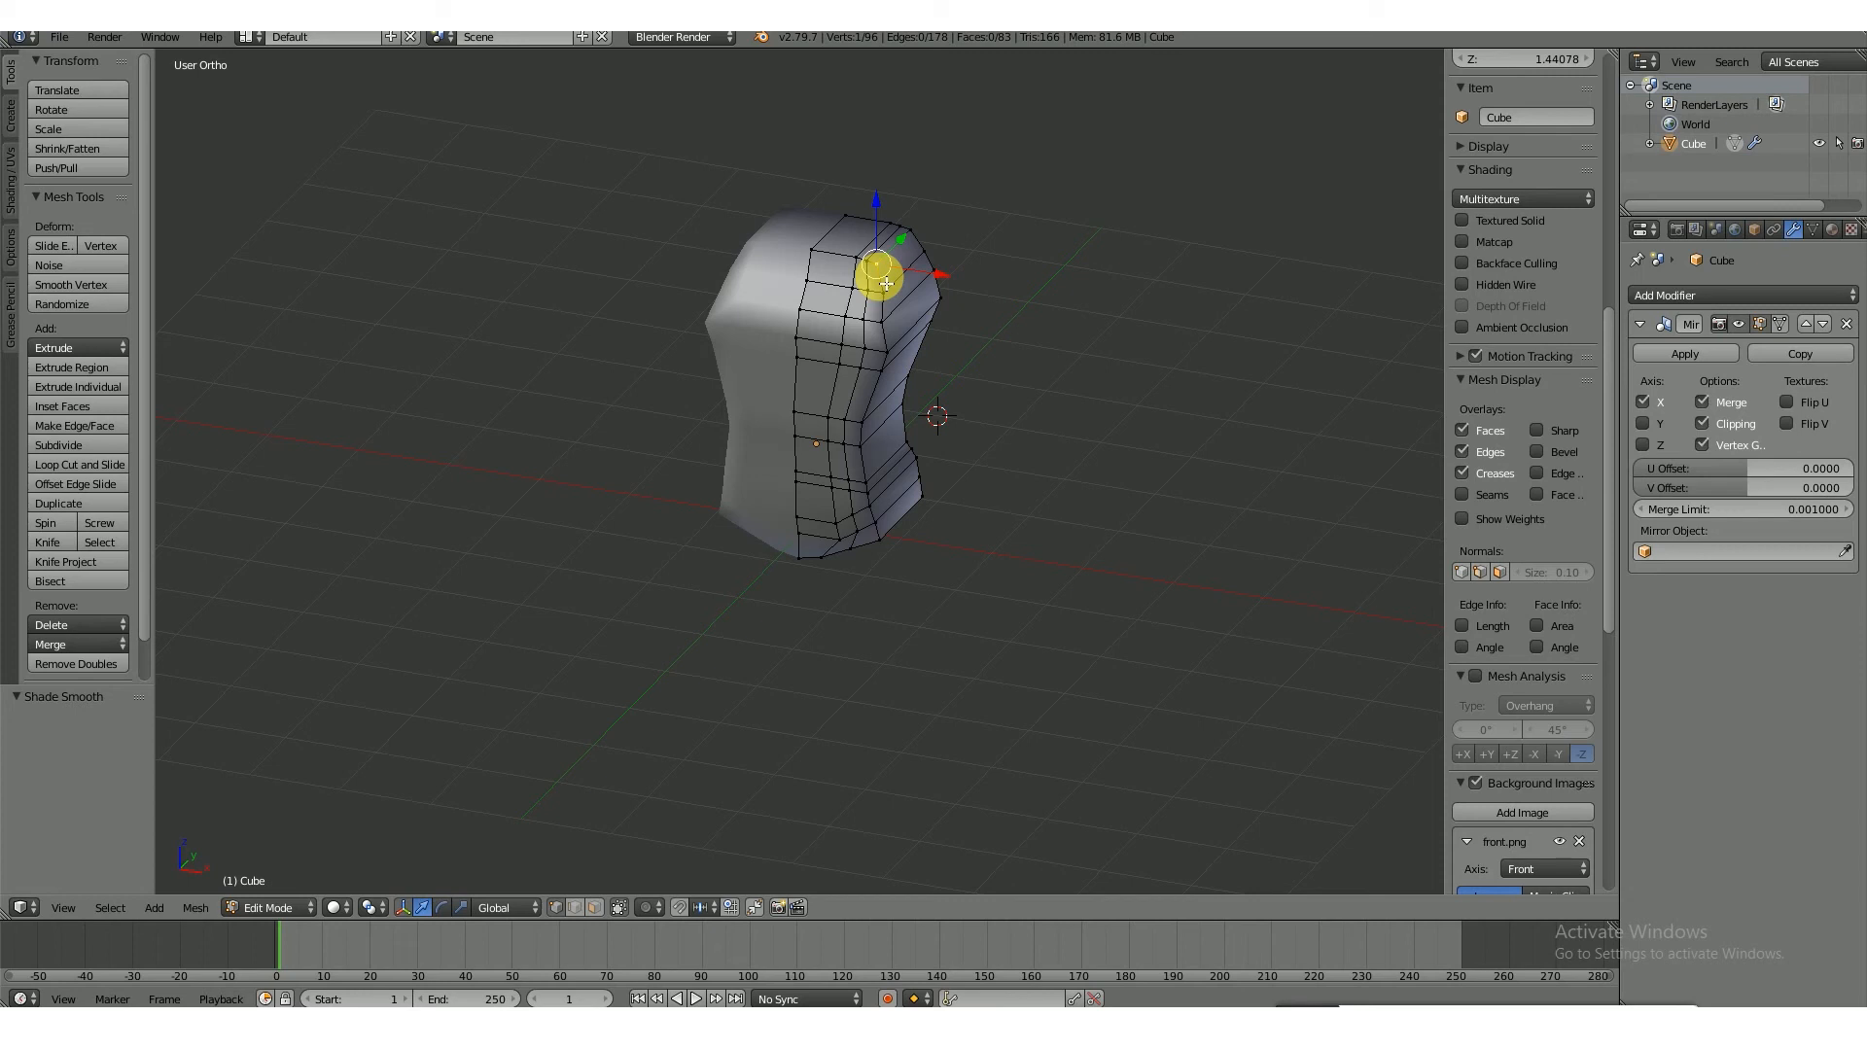
{"action": "right_click", "coordinate": [883, 278], "text": "alt"}
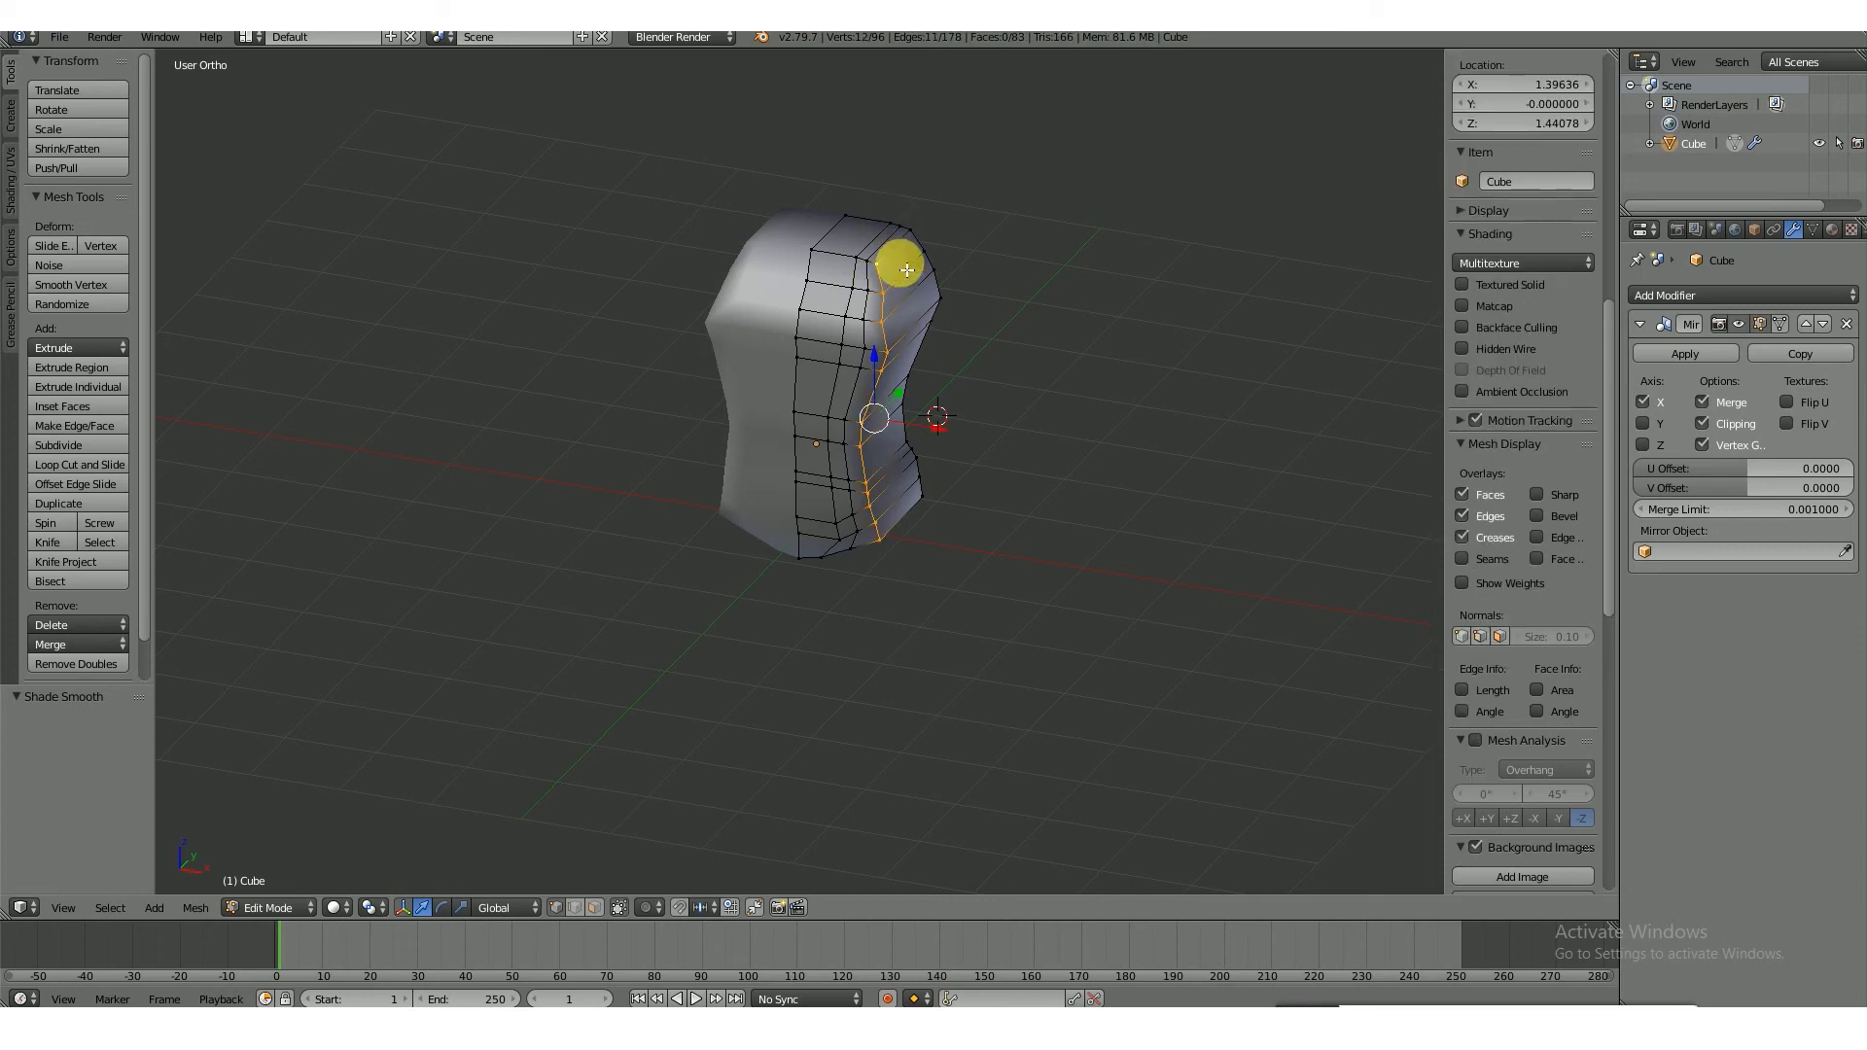
{"action": "middle_click_drag", "start_coordinate": [1021, 367], "coordinate": [867, 341]}
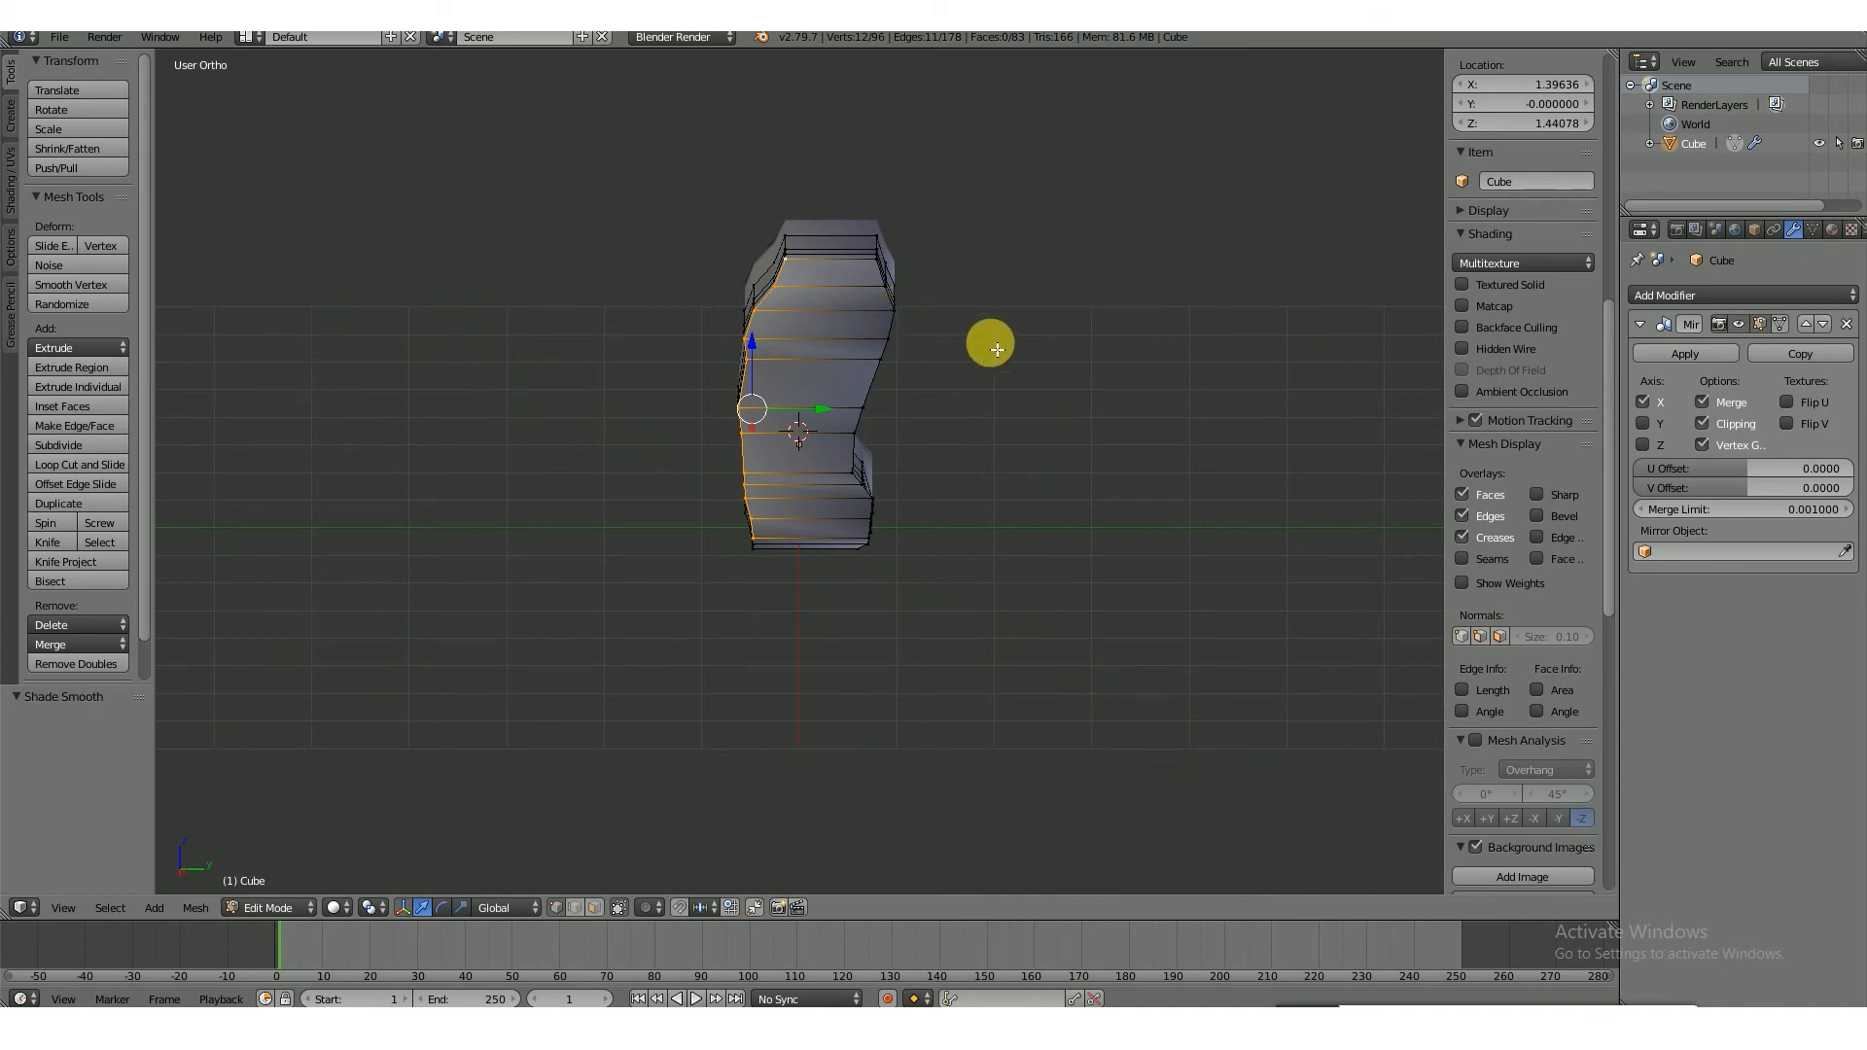
{"action": "middle_click_drag", "start_coordinate": [988, 350], "coordinate": [796, 332]}
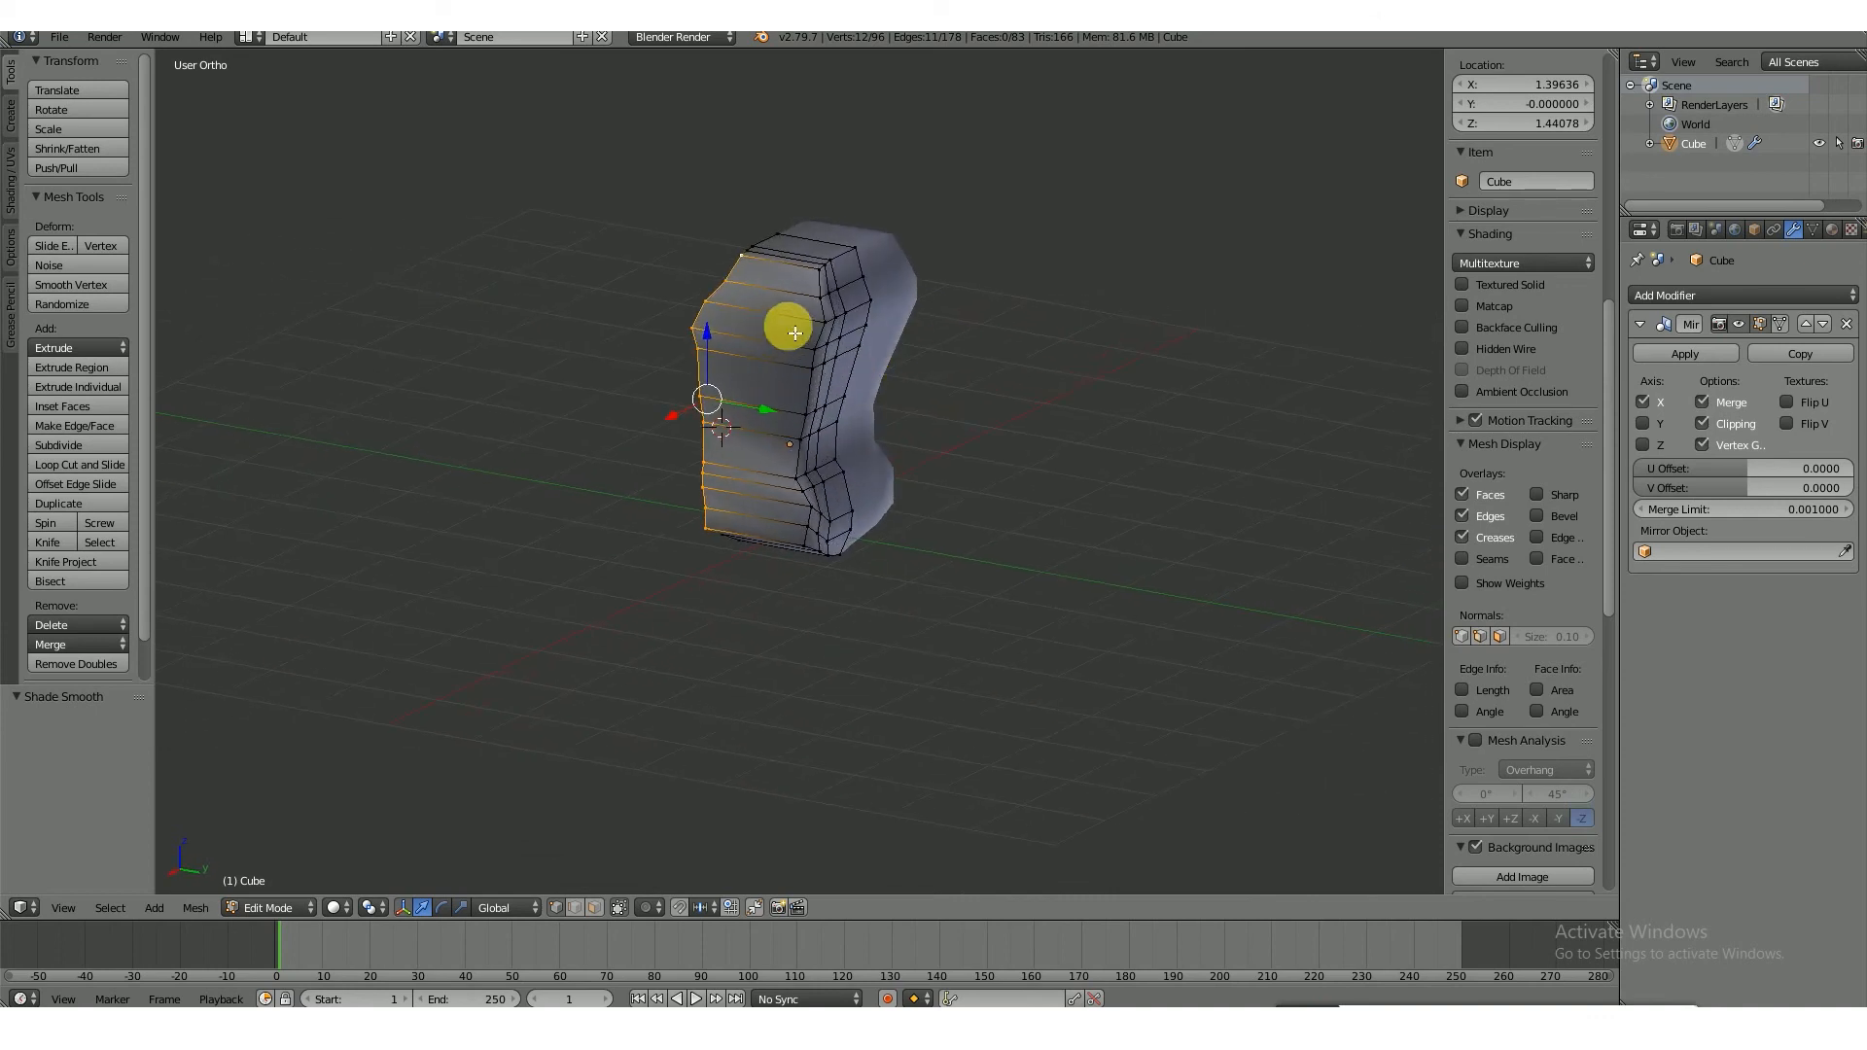
{"action": "right_click", "coordinate": [832, 331], "text": "alt+shift"}
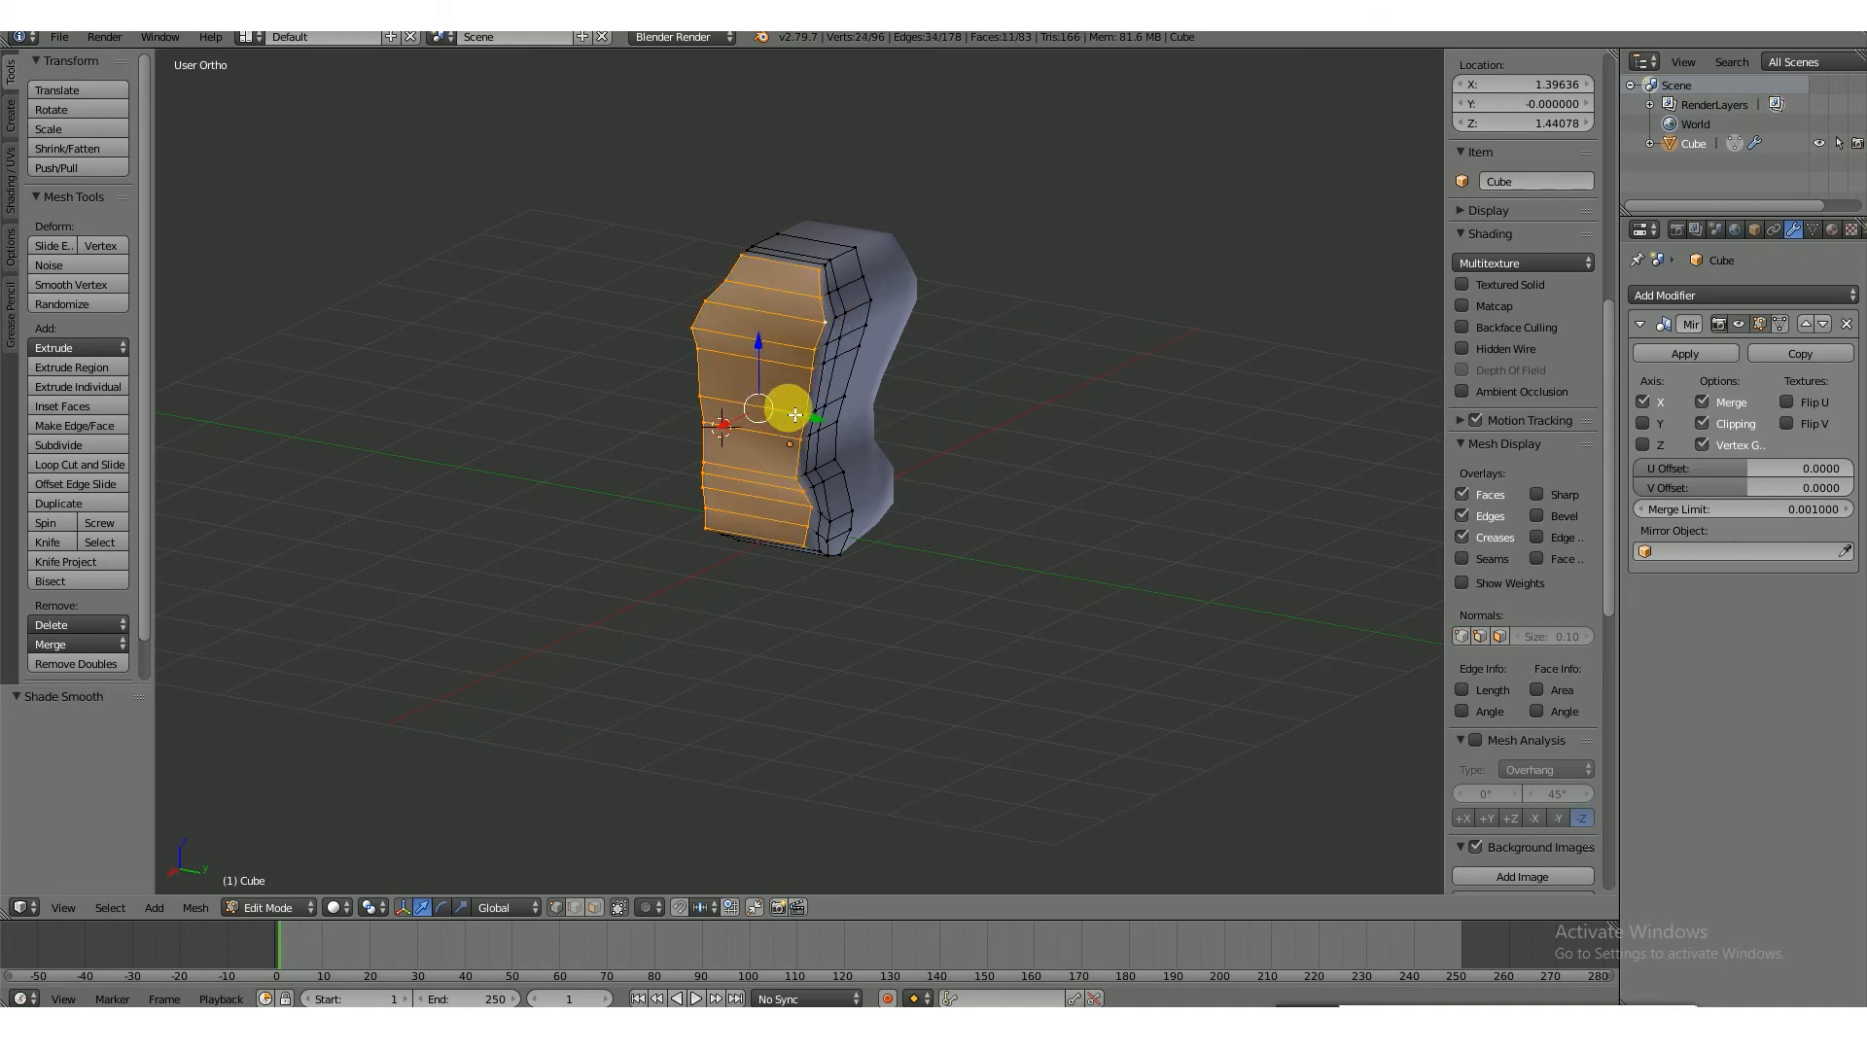
{"action": "key", "text": "KP_1"}
{"action": "middle_click_drag", "start_coordinate": [1063, 350], "coordinate": [1118, 350]}
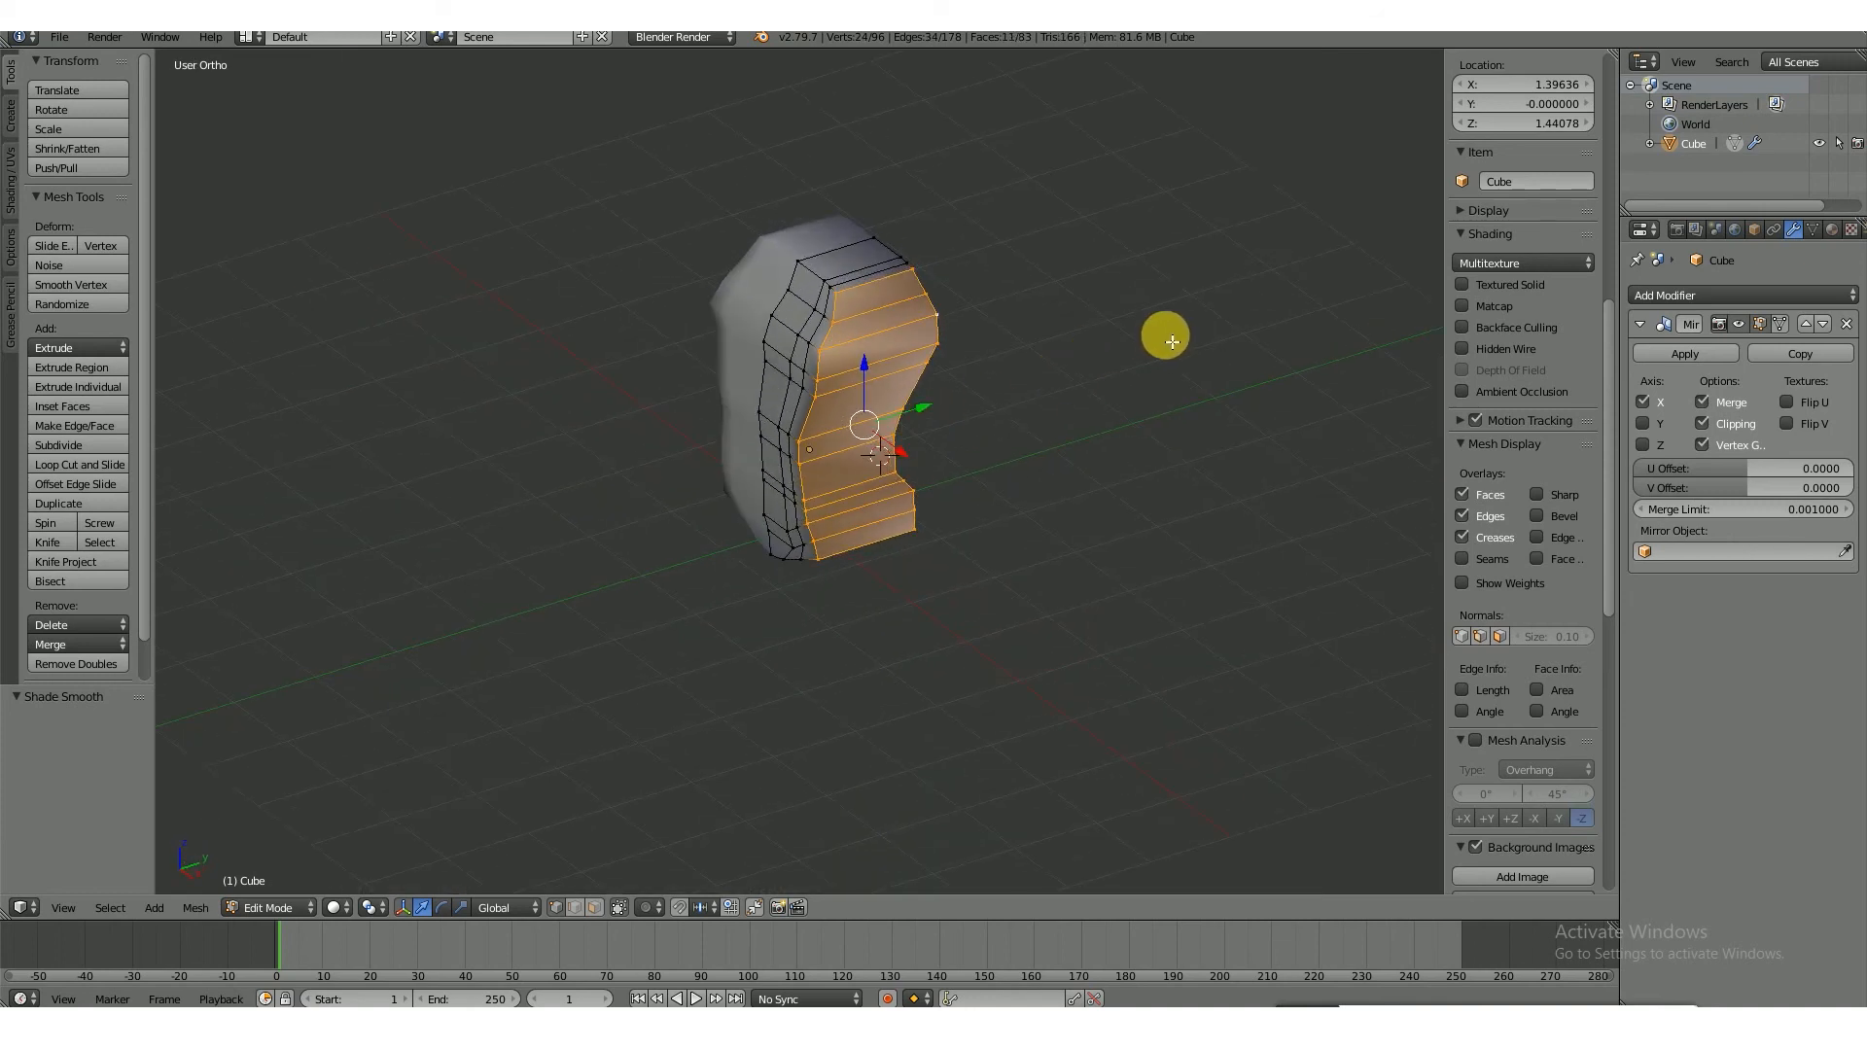
{"action": "key", "text": "s"}
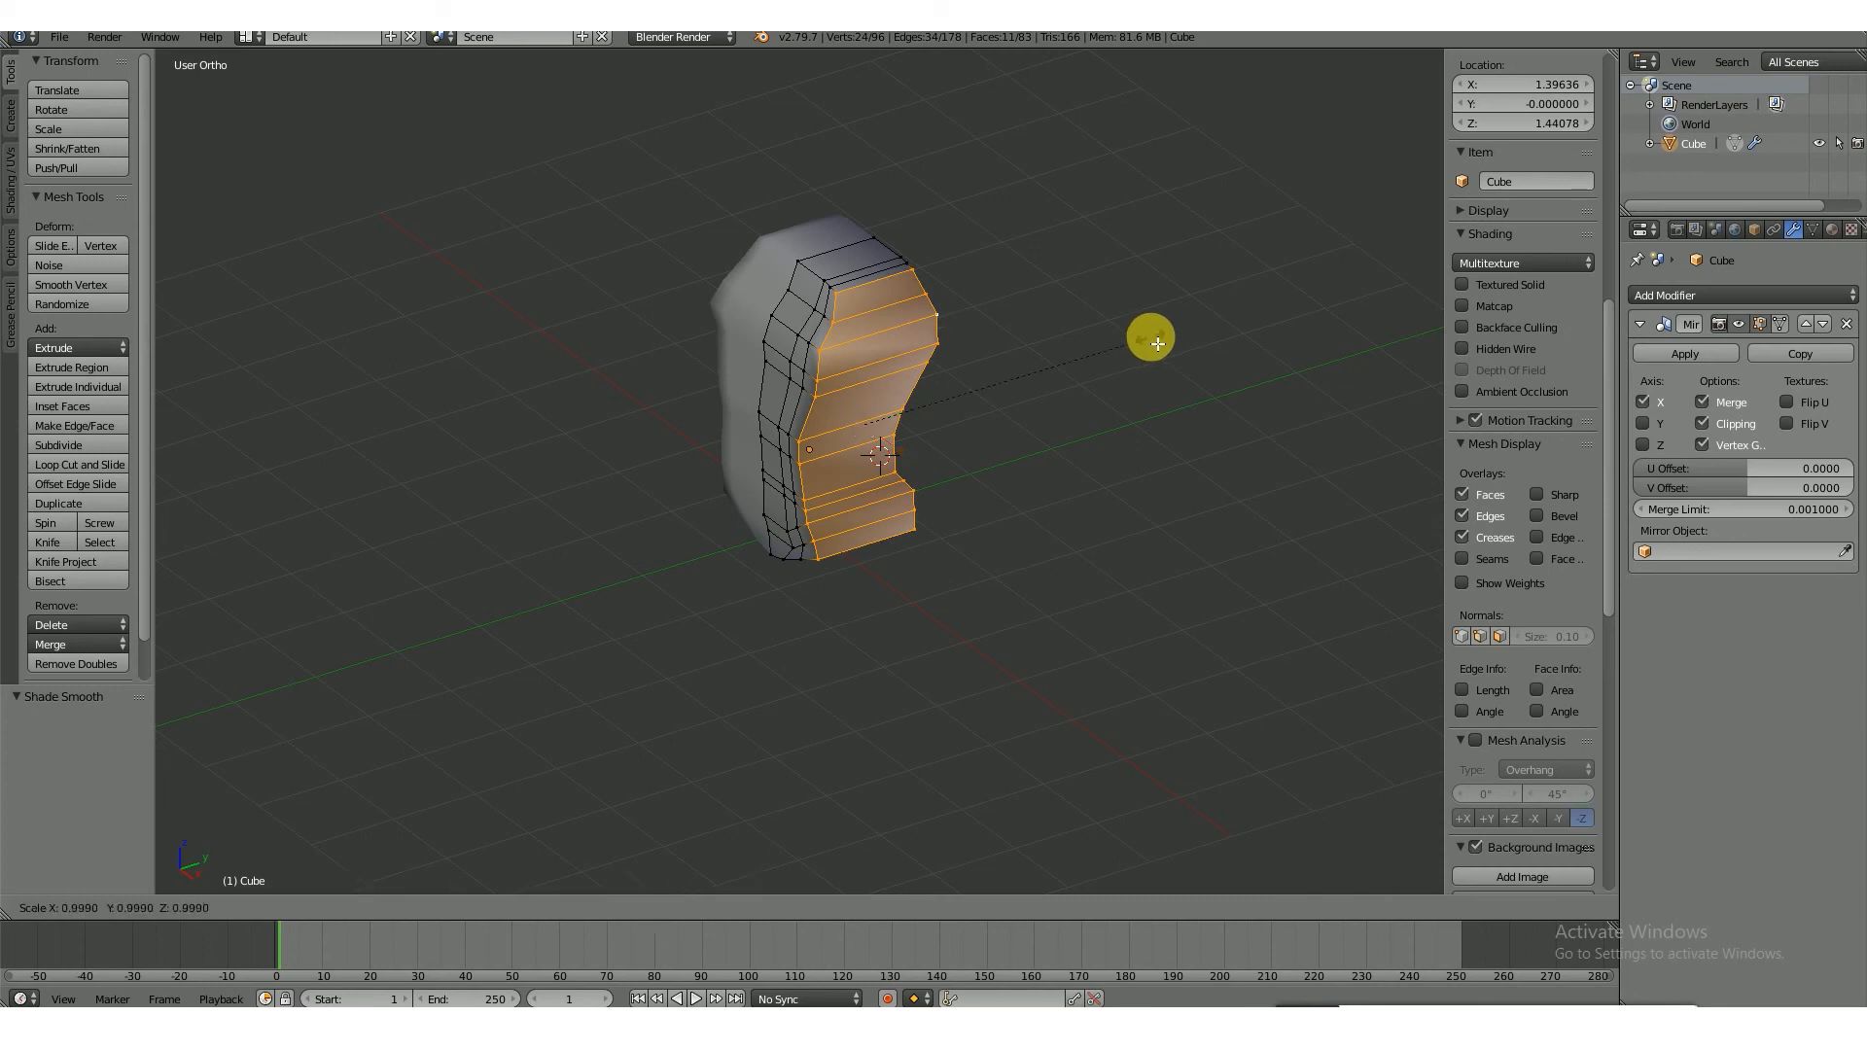
{"action": "key", "text": "y"}
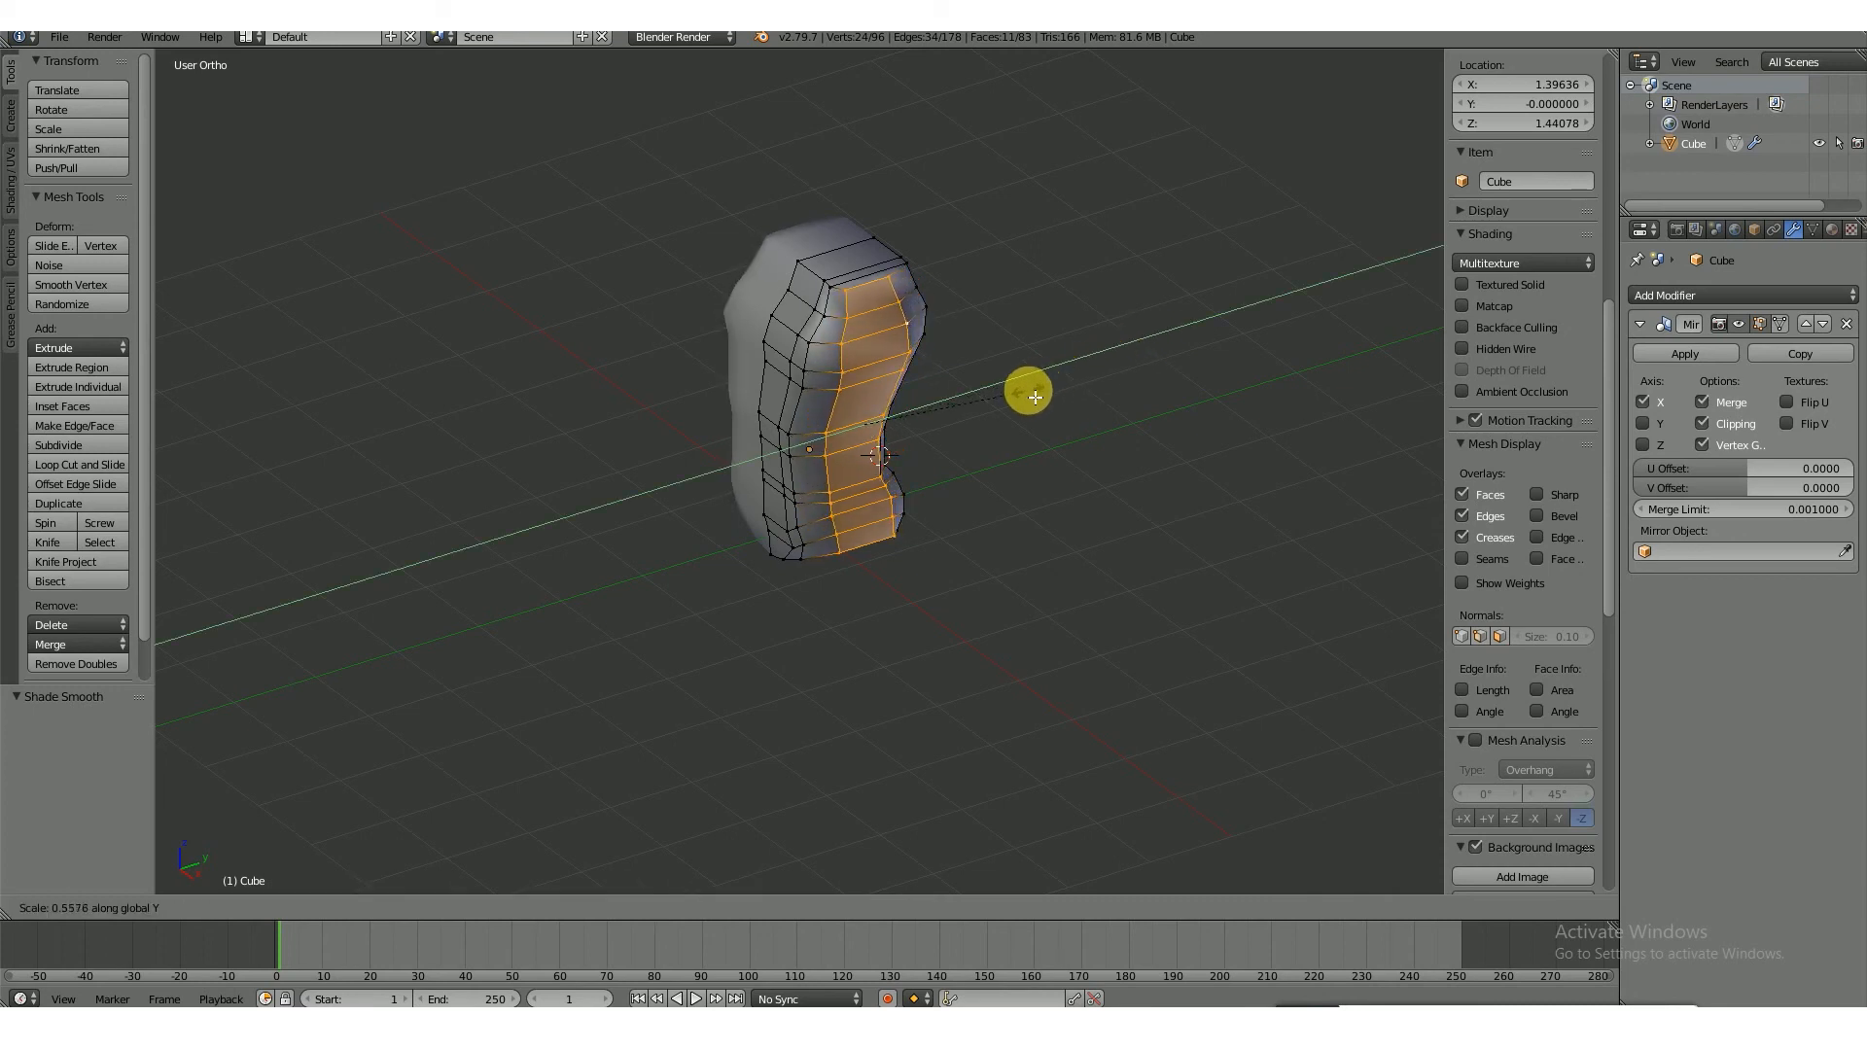
{"action": "left_click", "coordinate": [1034, 397]}
{"action": "key", "text": "KP_1"}
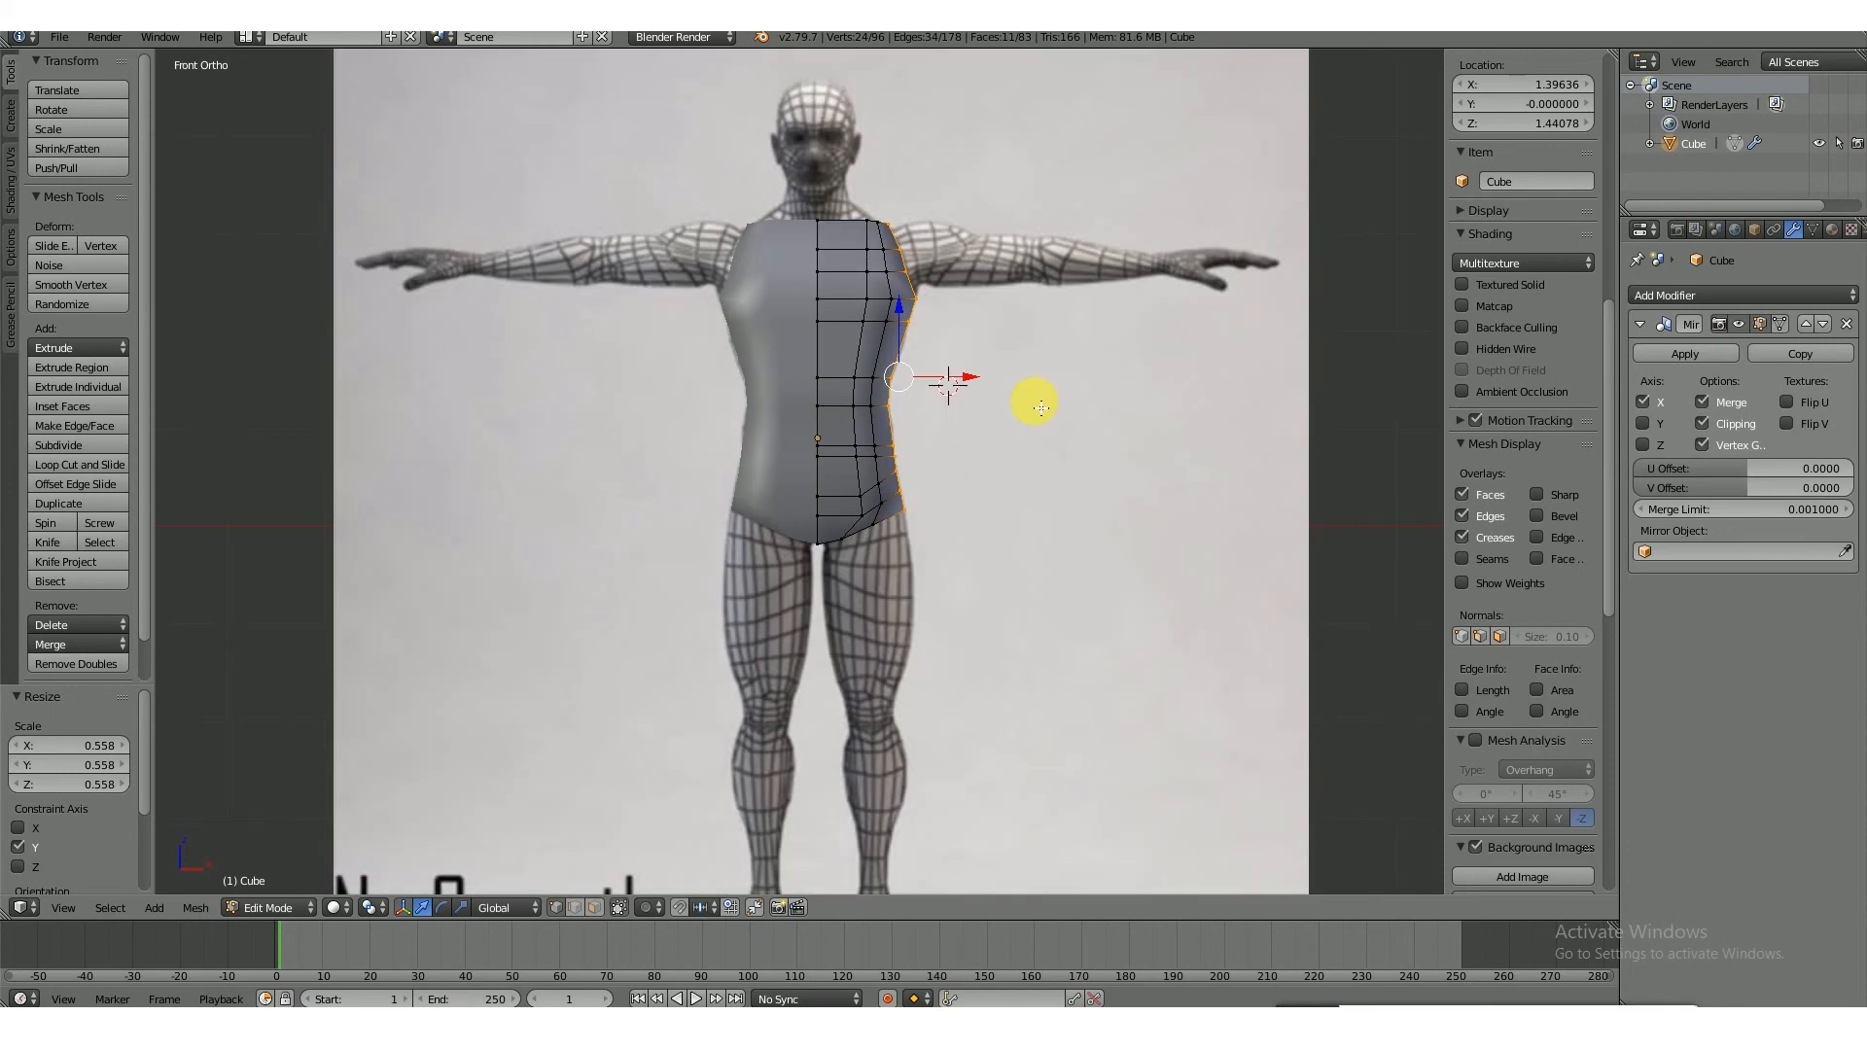
{"action": "middle_click_drag", "start_coordinate": [1195, 436], "coordinate": [1158, 450]}
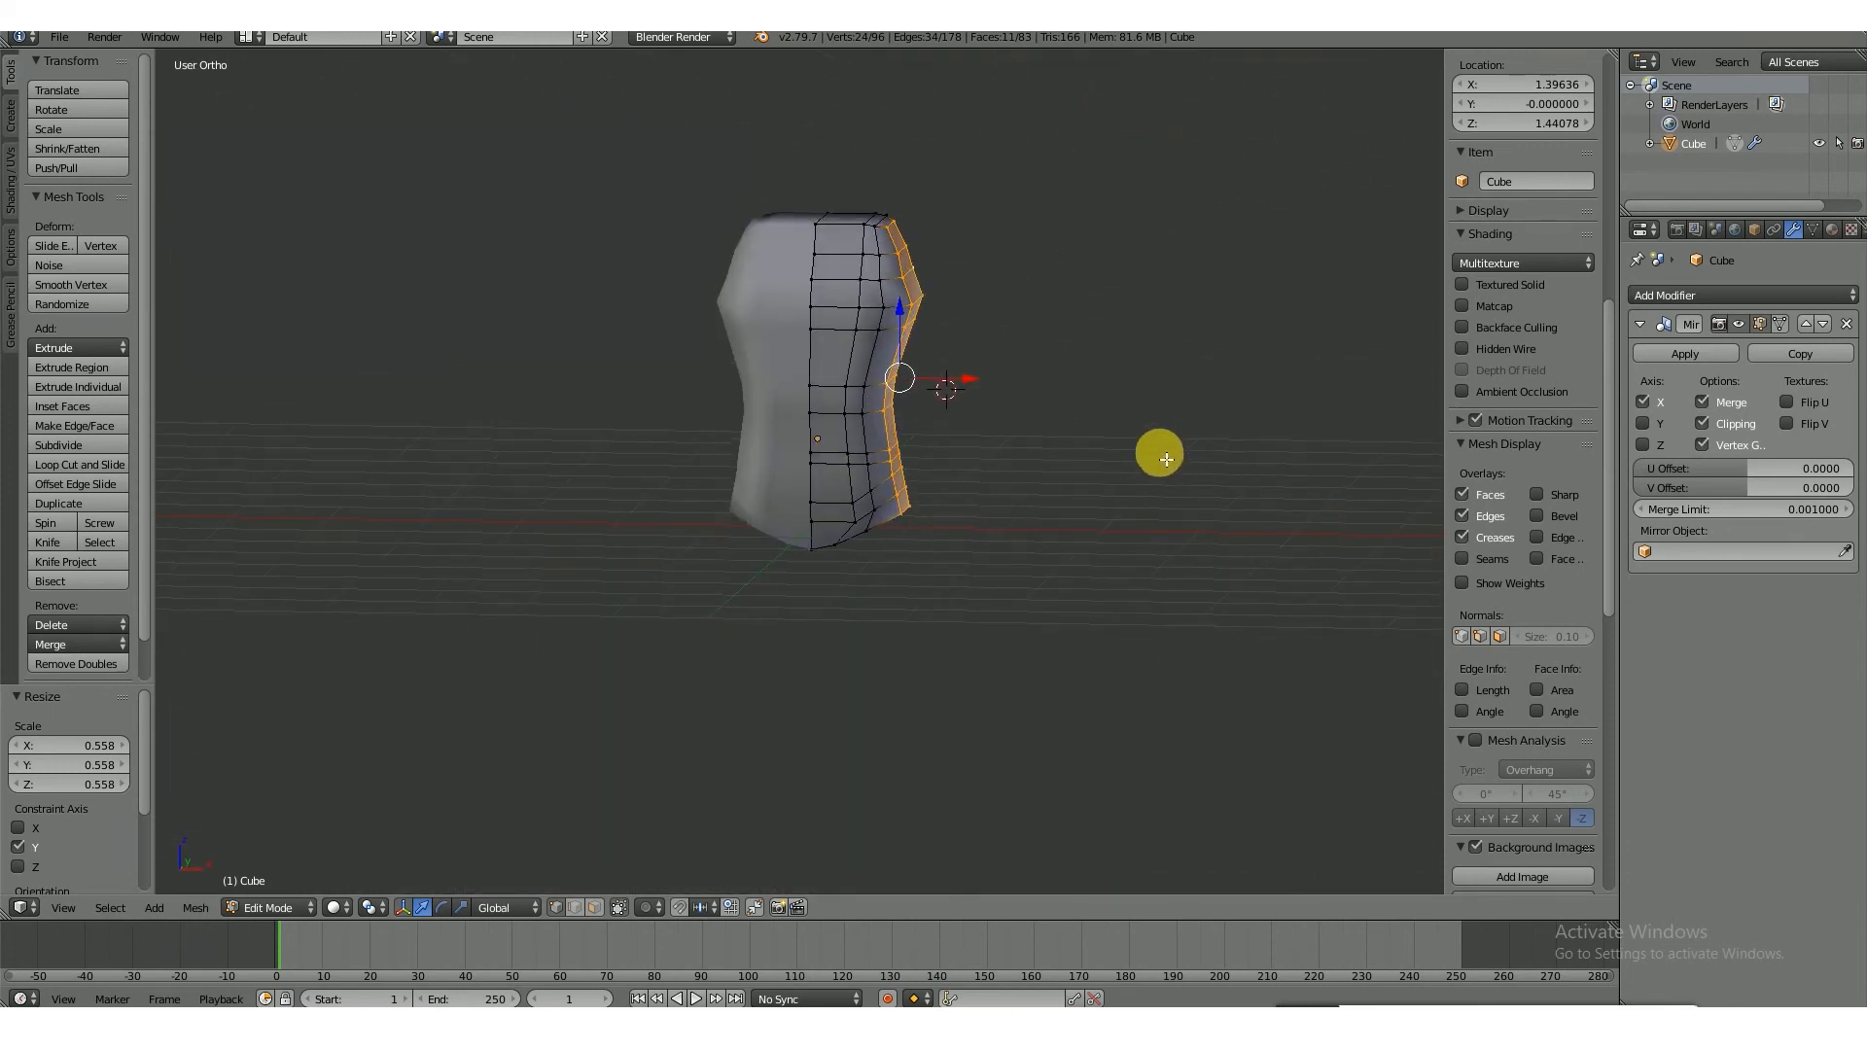
{"action": "key", "text": "KP_1"}
- In wireframe display, move the lower pelvis vertices inward beside the crotch, shifting the selected pair -0.055 along X
{"action": "scroll", "coordinate": [875, 479], "scroll_direction": "down", "scroll_amount": 2}
{"action": "scroll", "coordinate": [848, 480], "scroll_direction": "up", "scroll_amount": 4}
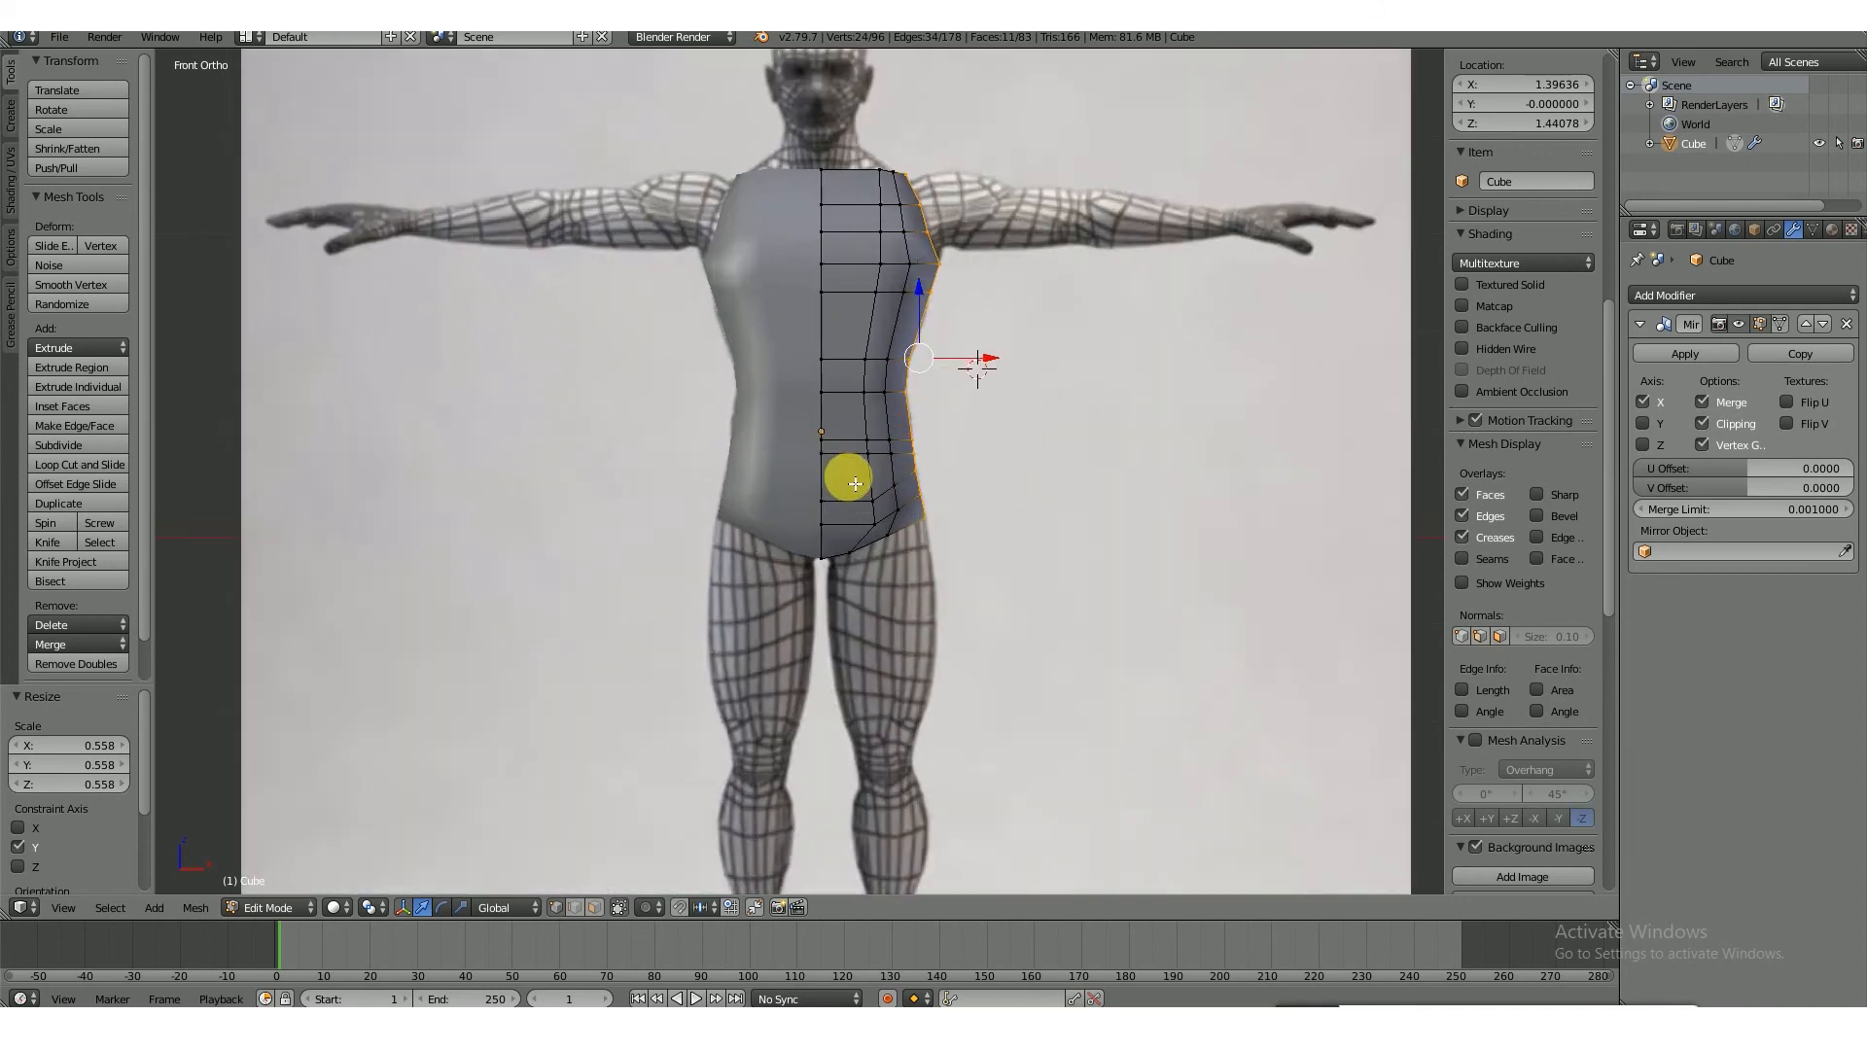
{"action": "right_click", "coordinate": [893, 536]}
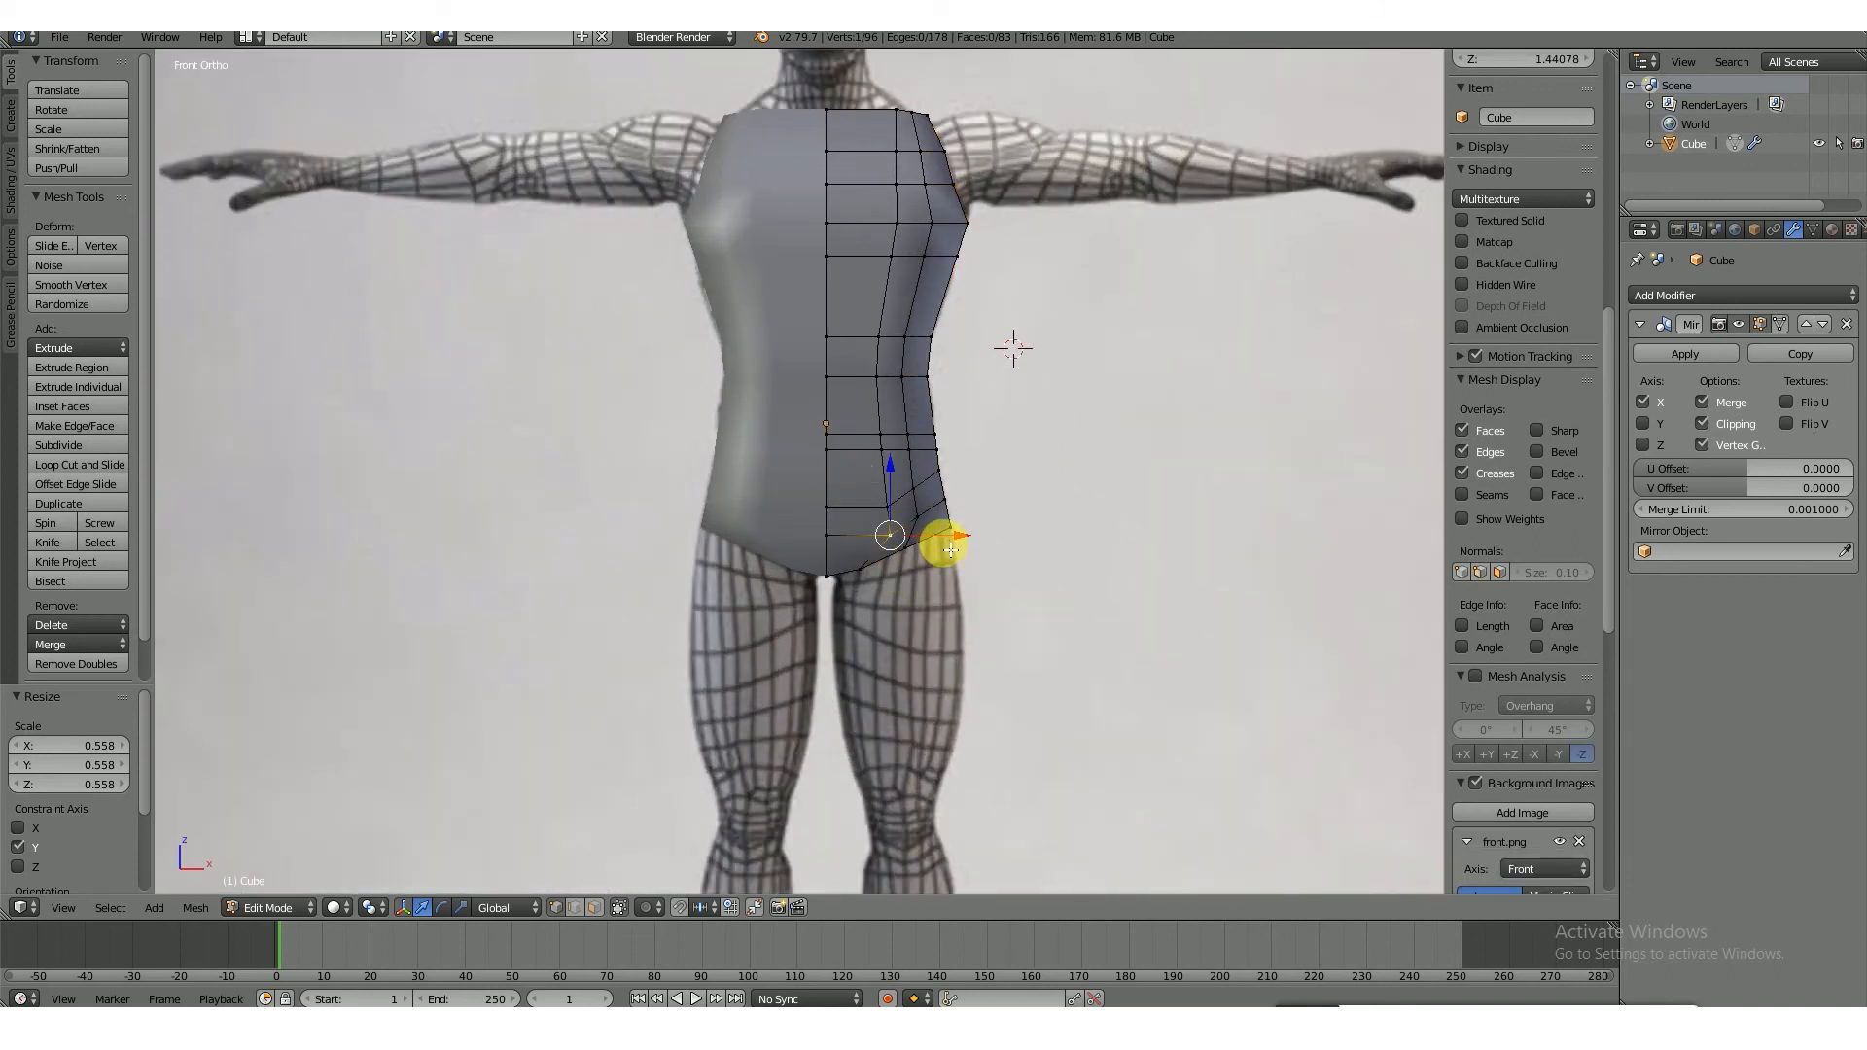
{"action": "key", "text": "z"}
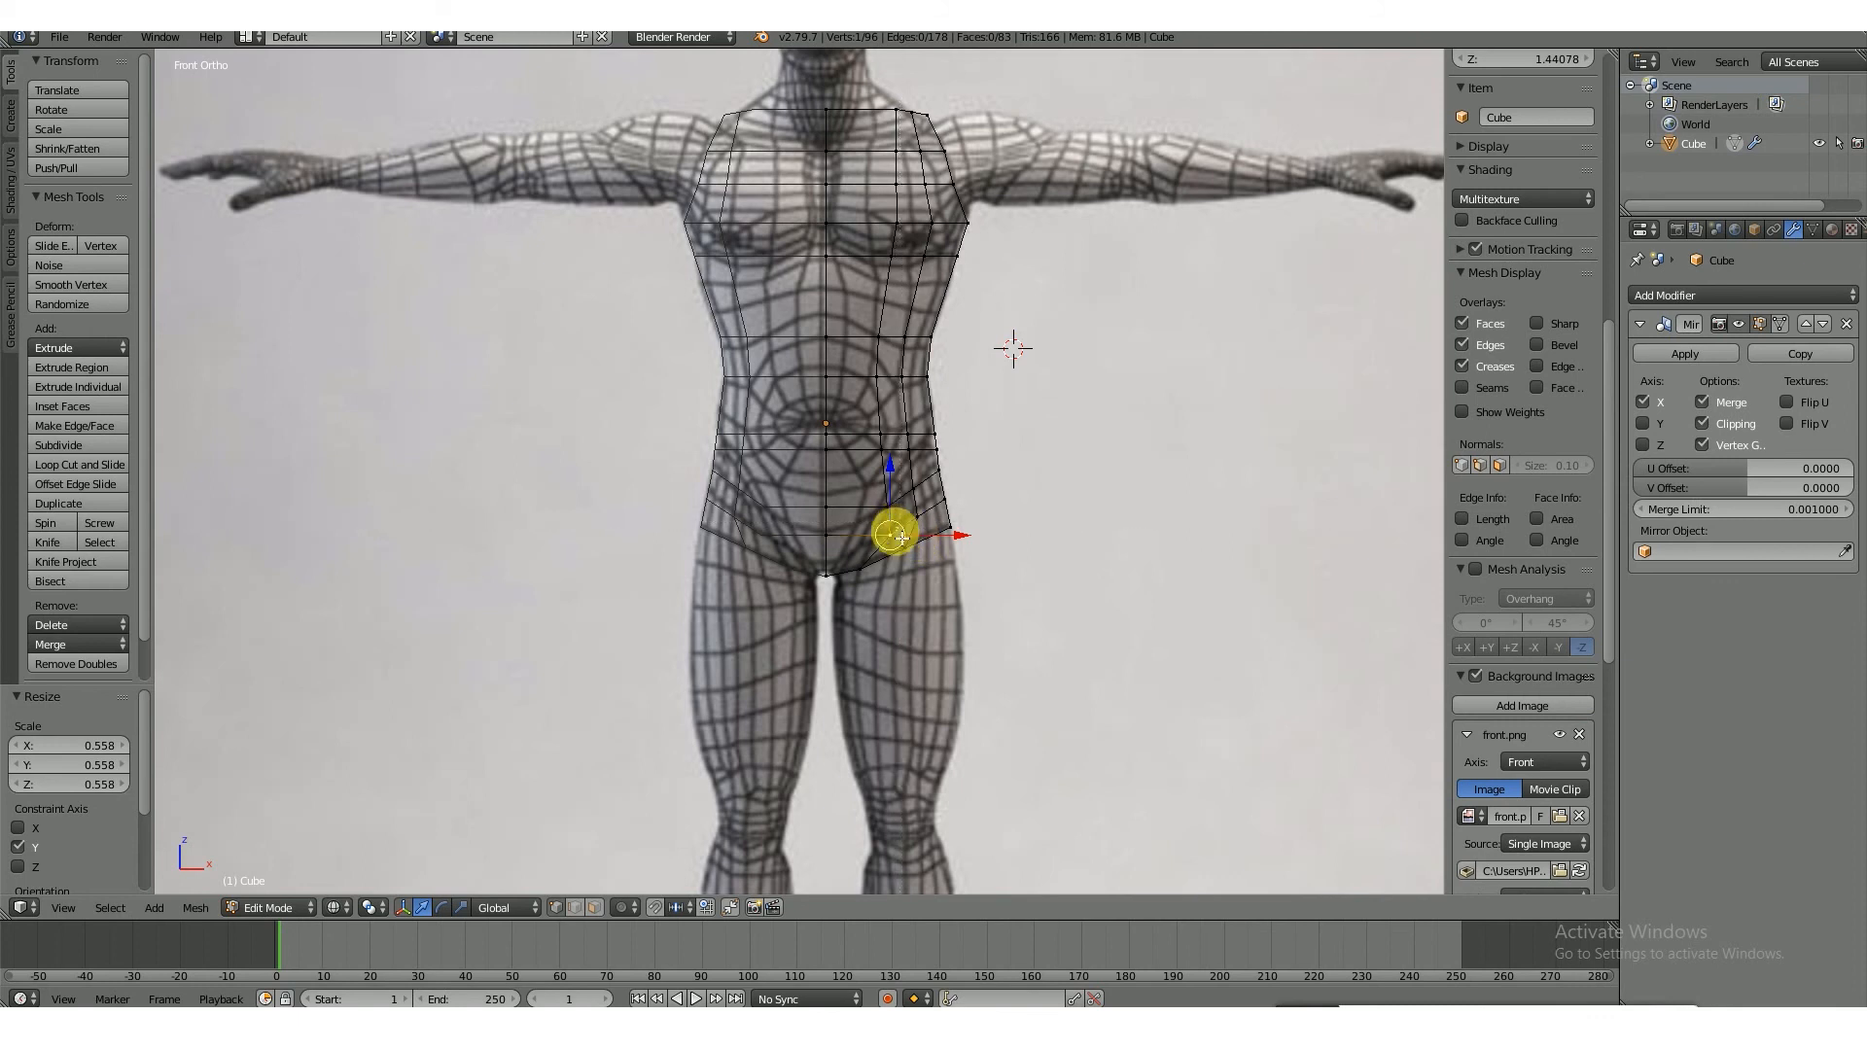
{"action": "left_click_drag", "start_coordinate": [961, 535], "coordinate": [891, 569]}
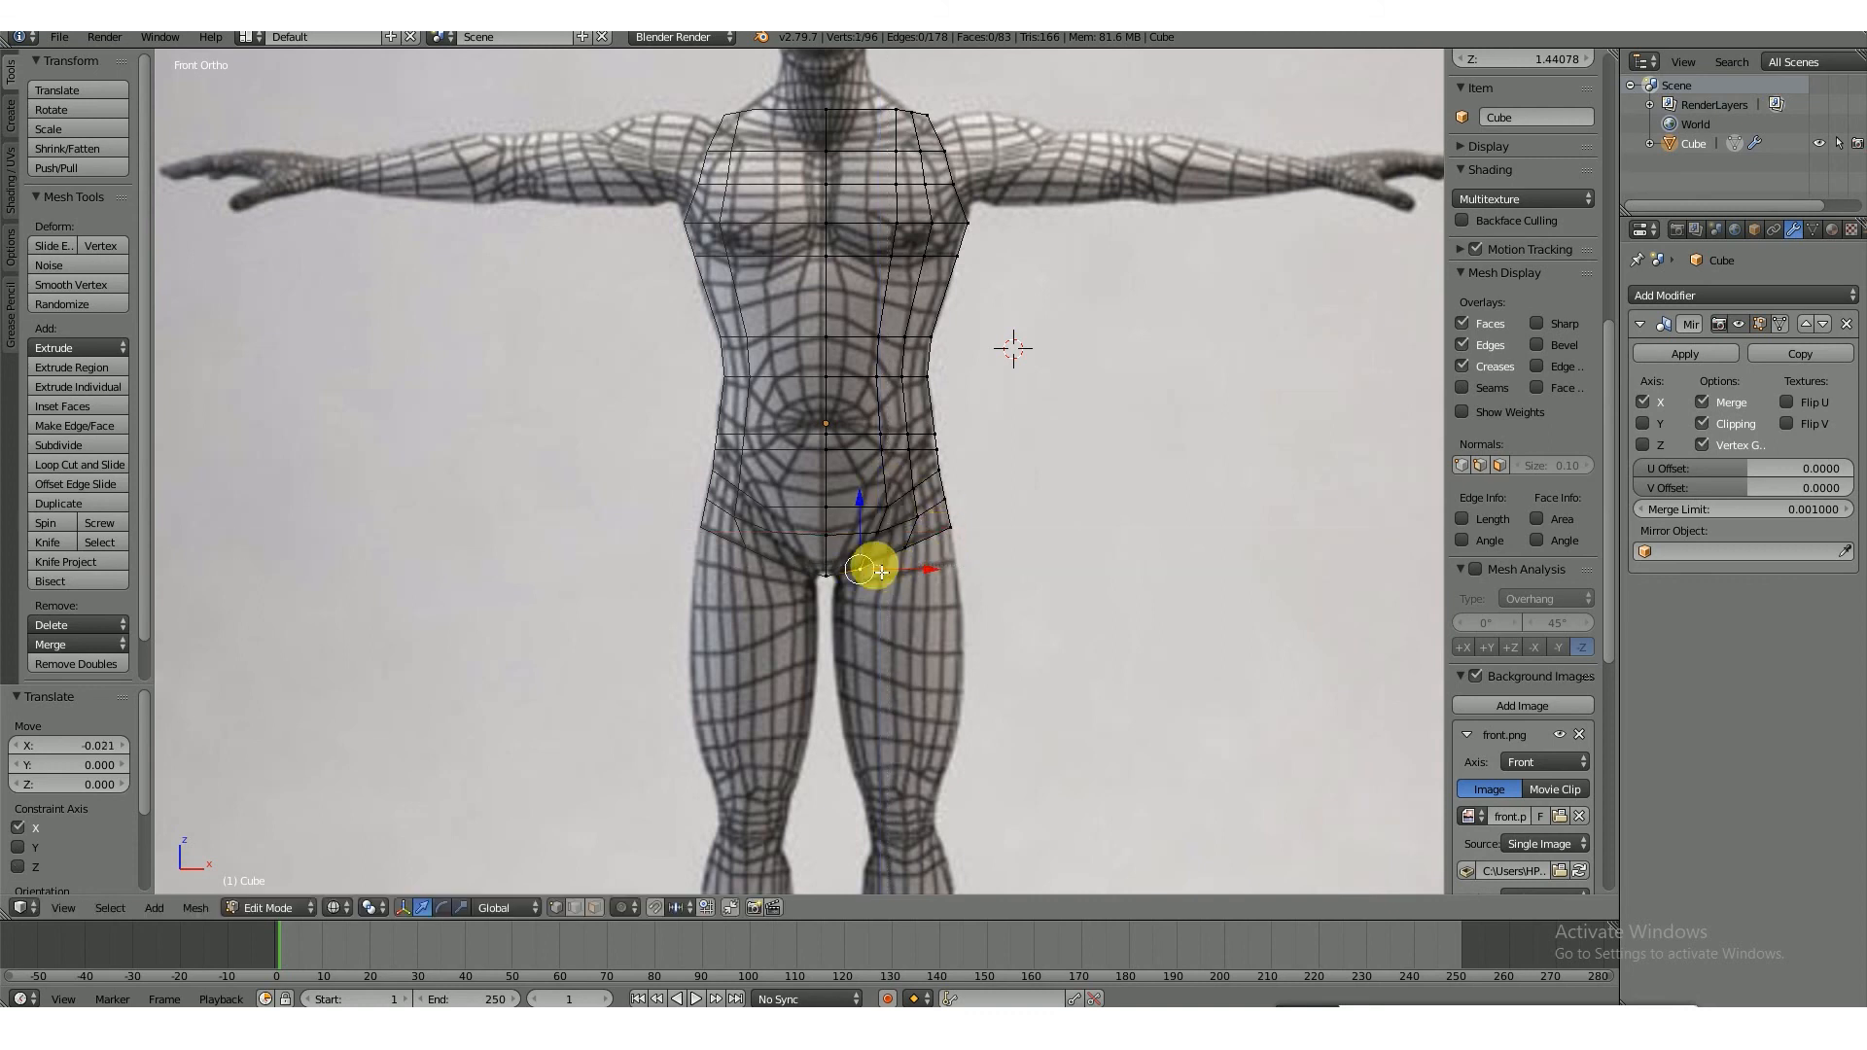
{"action": "right_click", "coordinate": [854, 589], "text": "shift"}
{"action": "left_click_drag", "start_coordinate": [937, 577], "coordinate": [929, 583]}
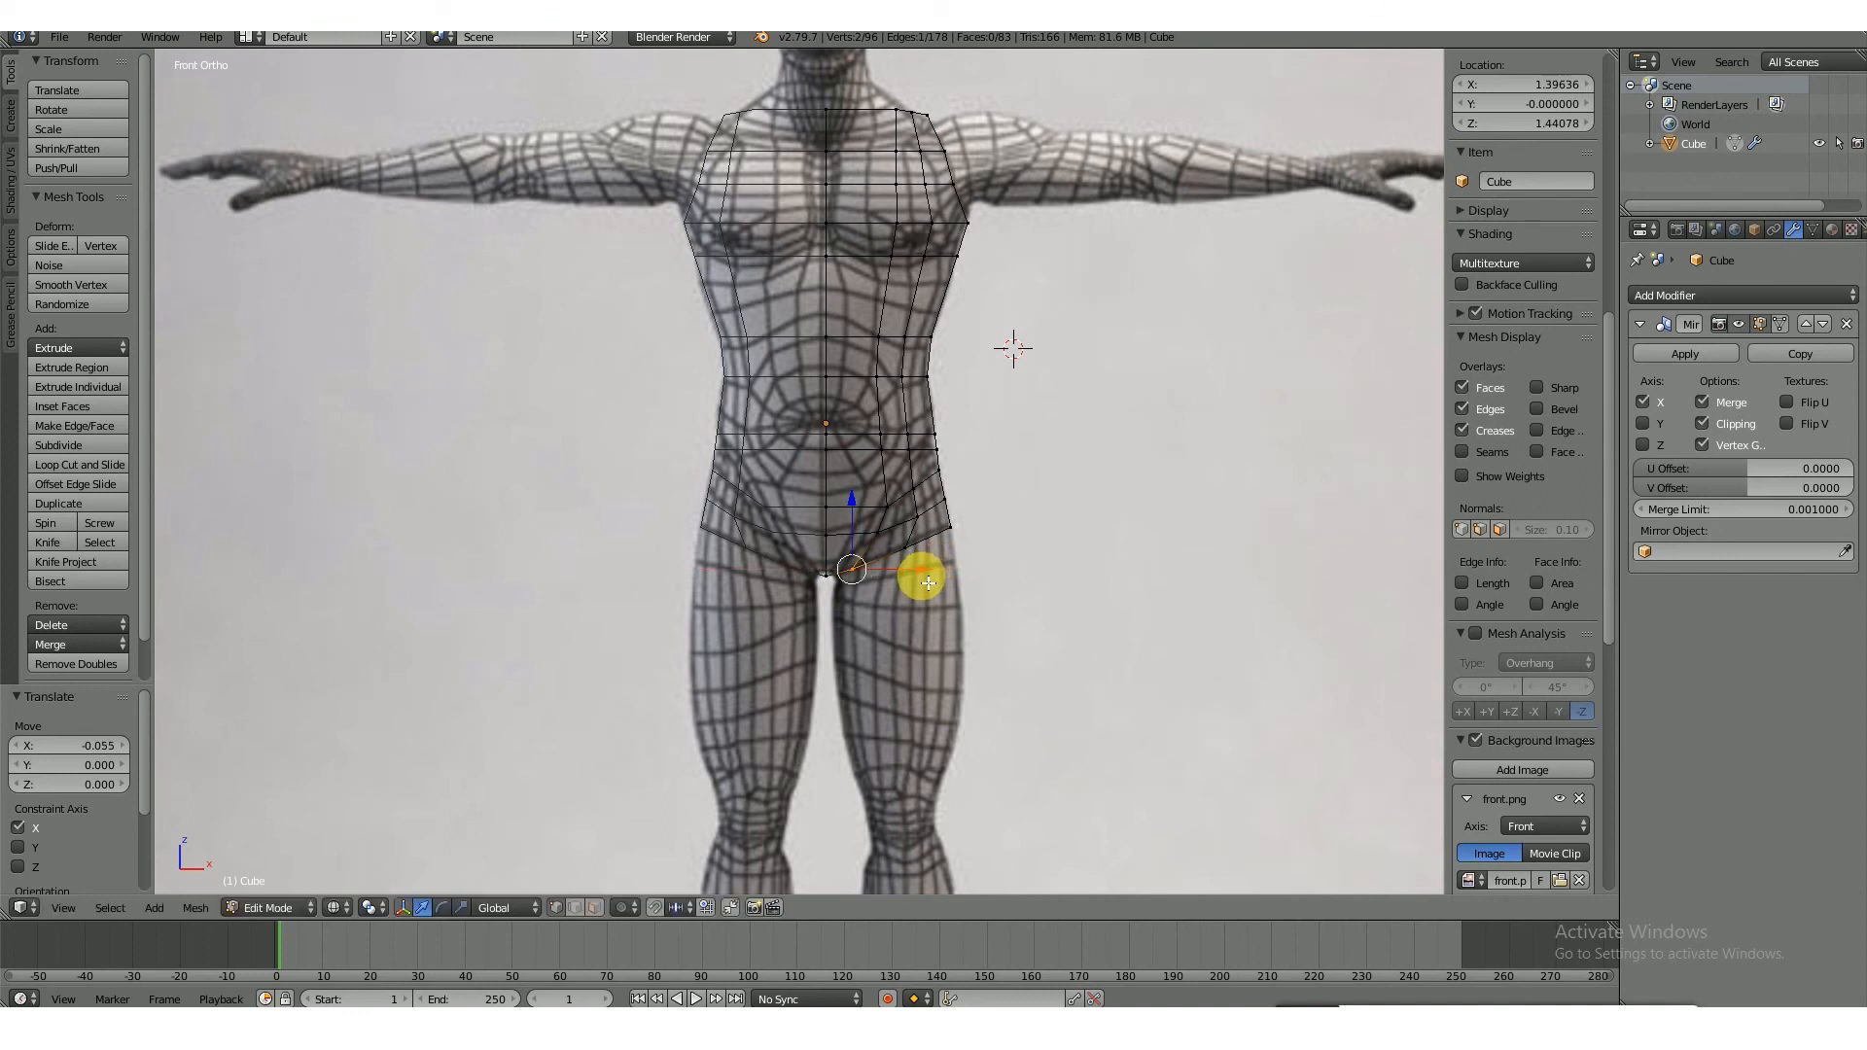
- Shift the groin and outer hip vertices inward along X by -0.035, -0.048 and -0.055, and return to solid display
{"action": "right_click", "coordinate": [900, 507]}
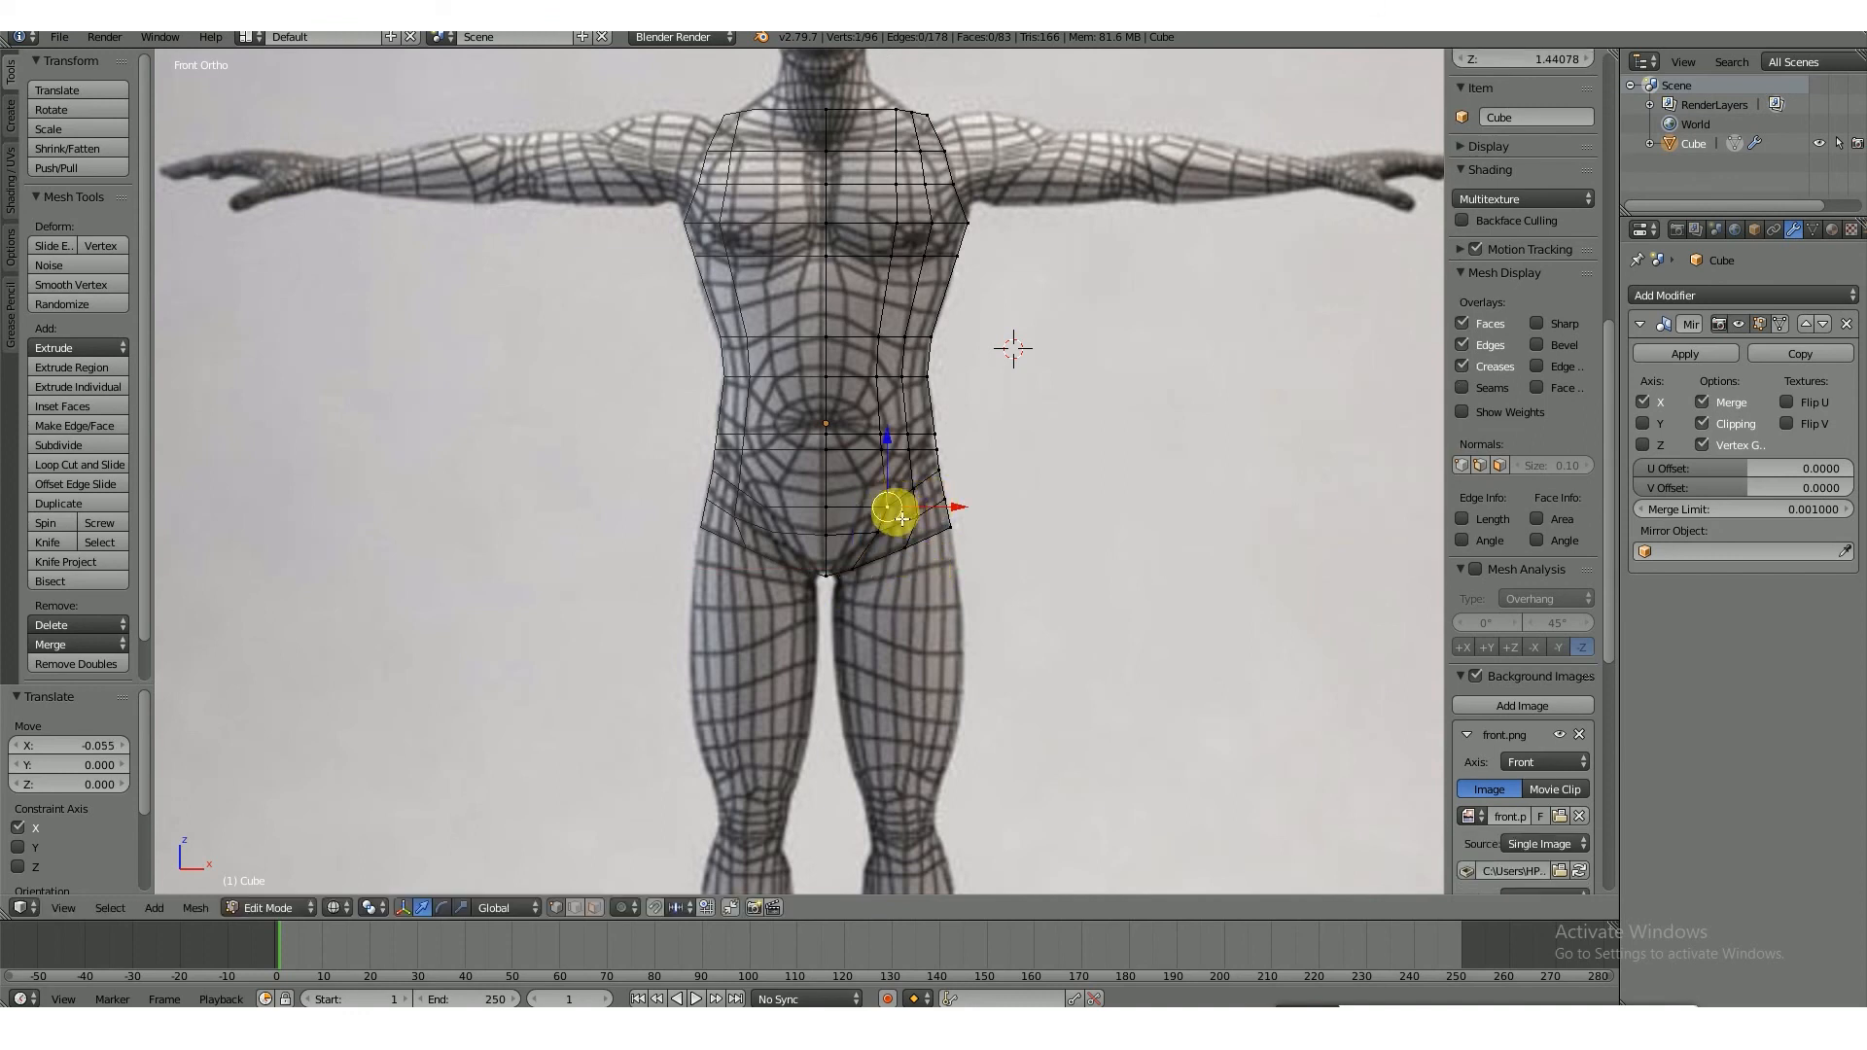
{"action": "right_click", "coordinate": [898, 502]}
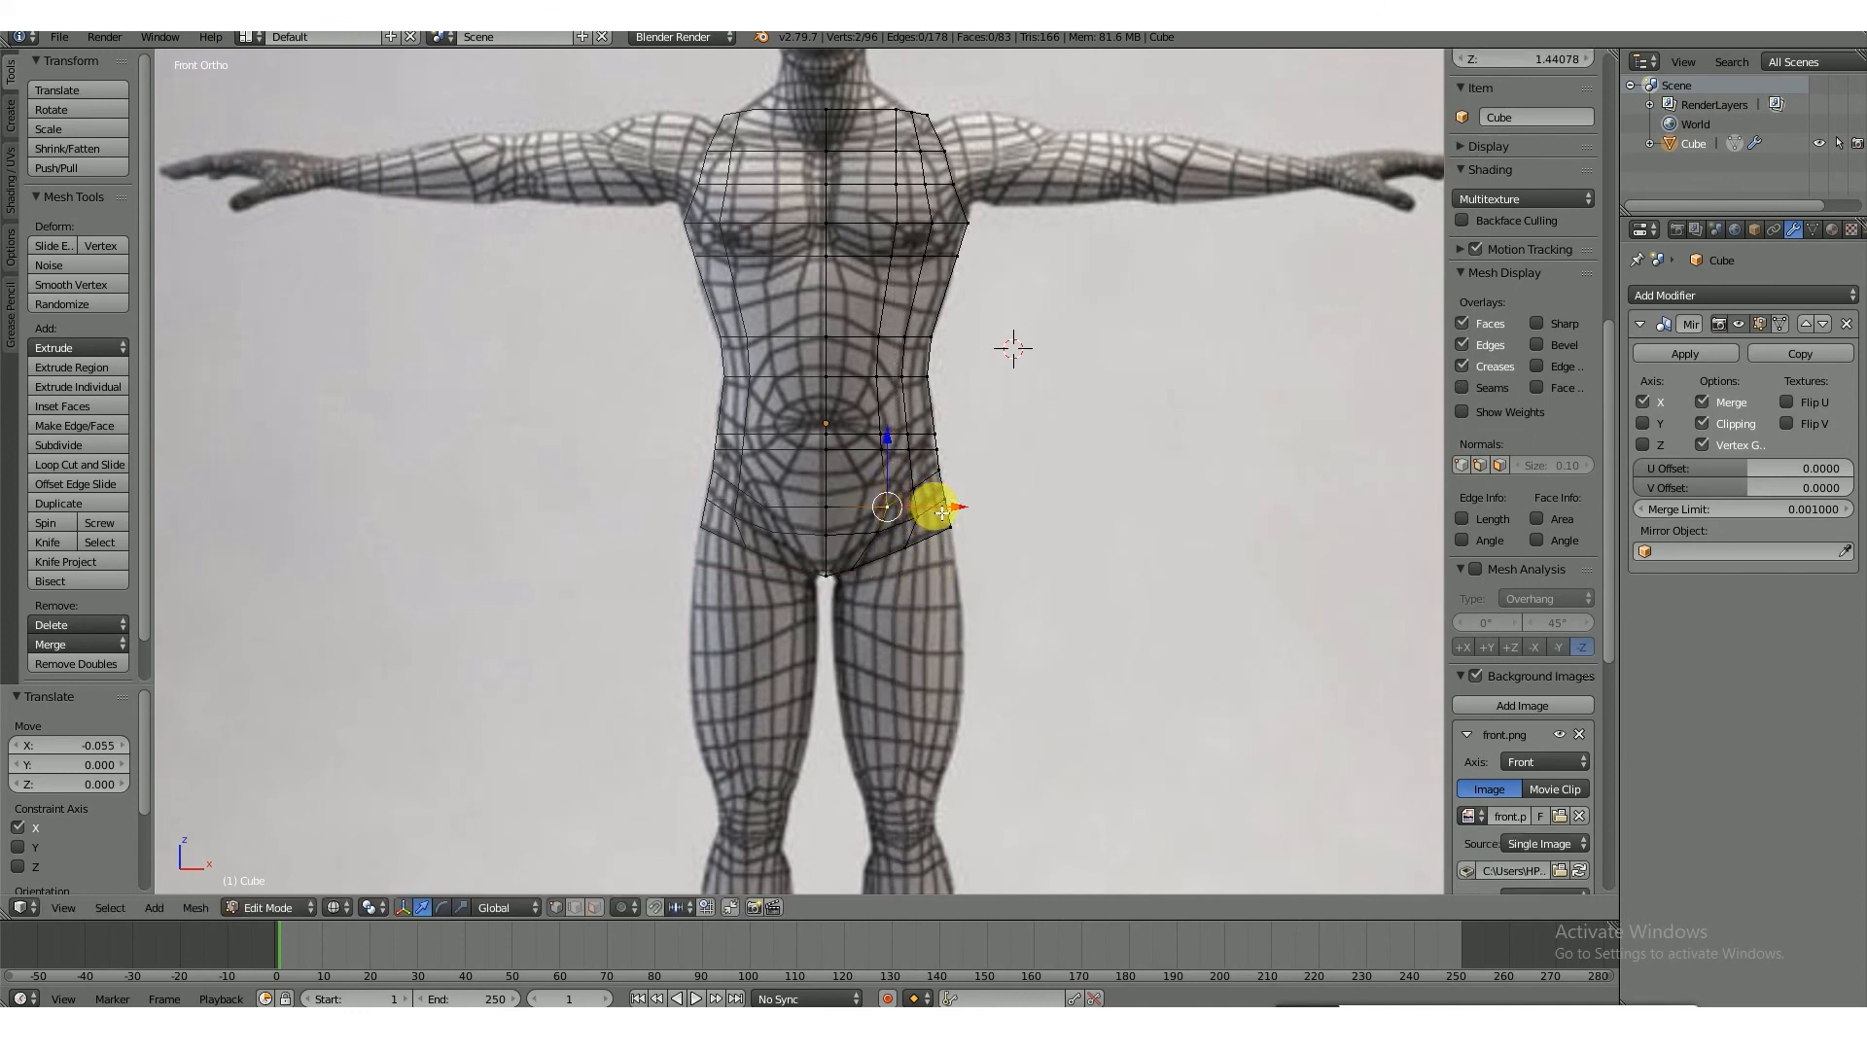
{"action": "left_click_drag", "start_coordinate": [942, 512], "coordinate": [937, 510]}
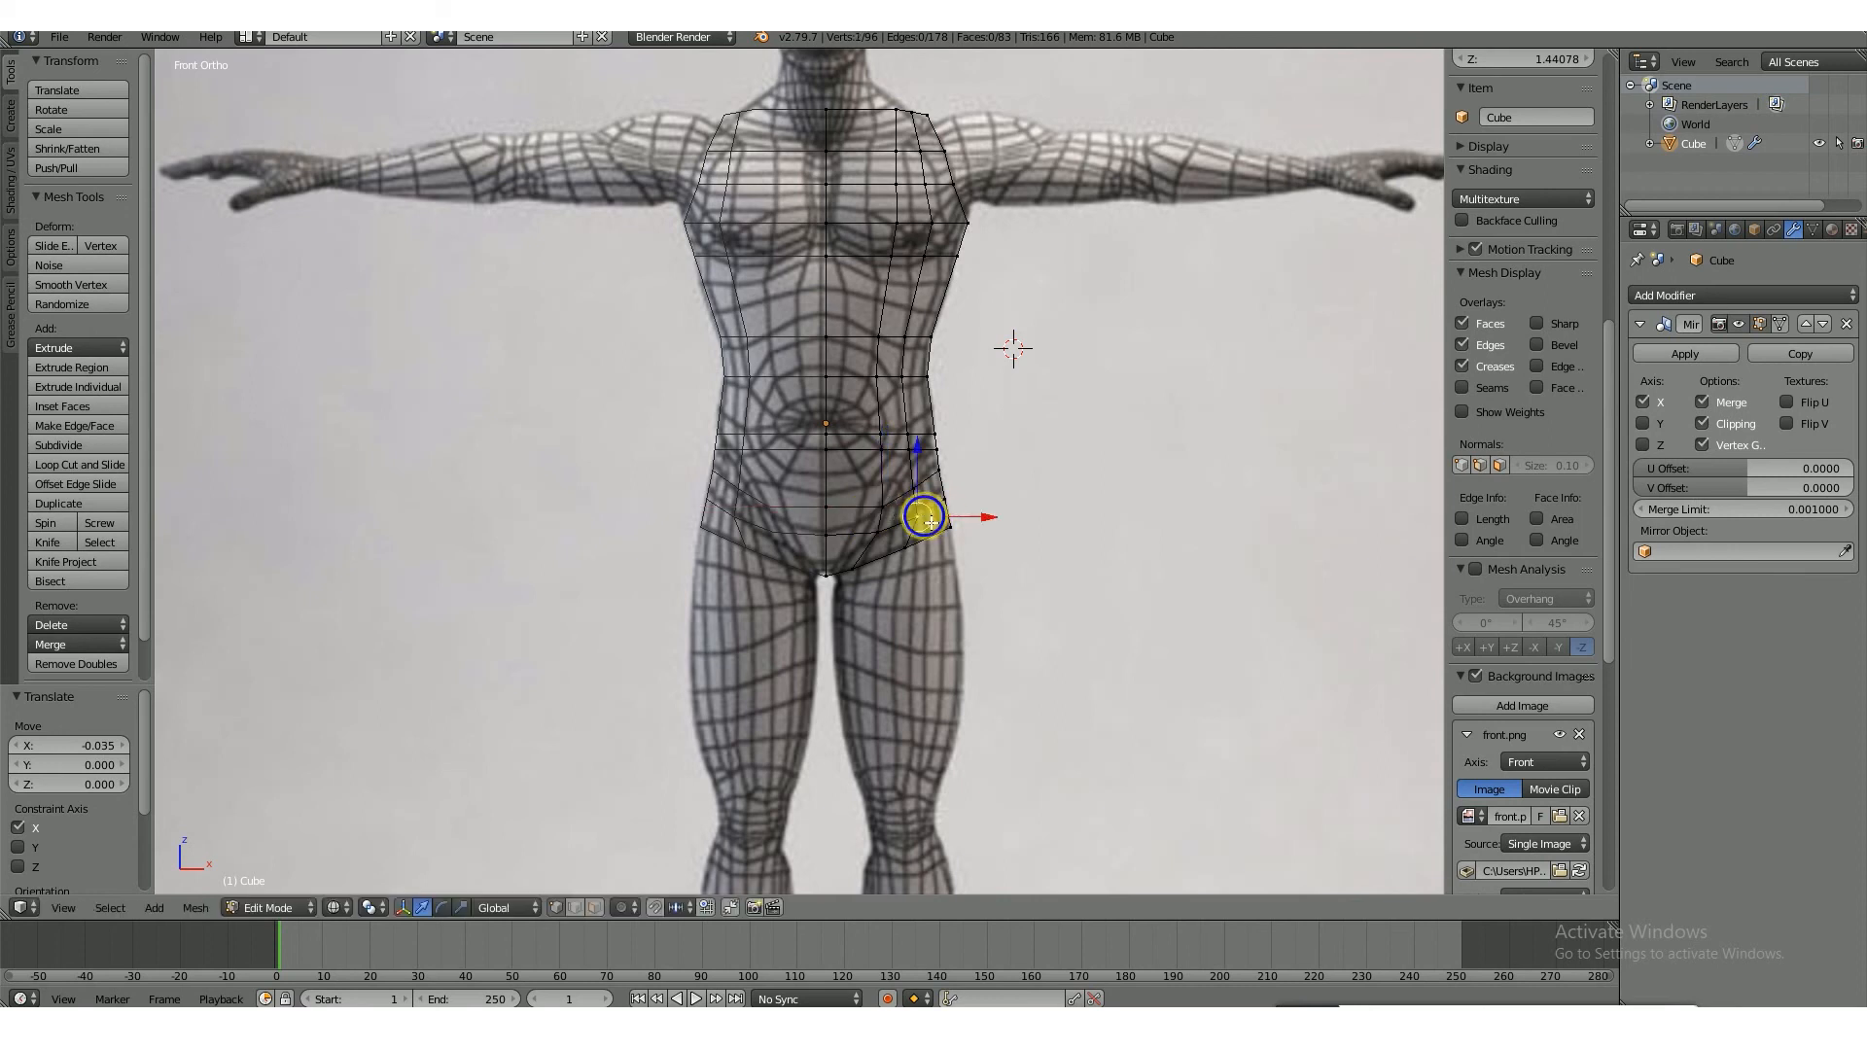
{"action": "key", "text": "b"}
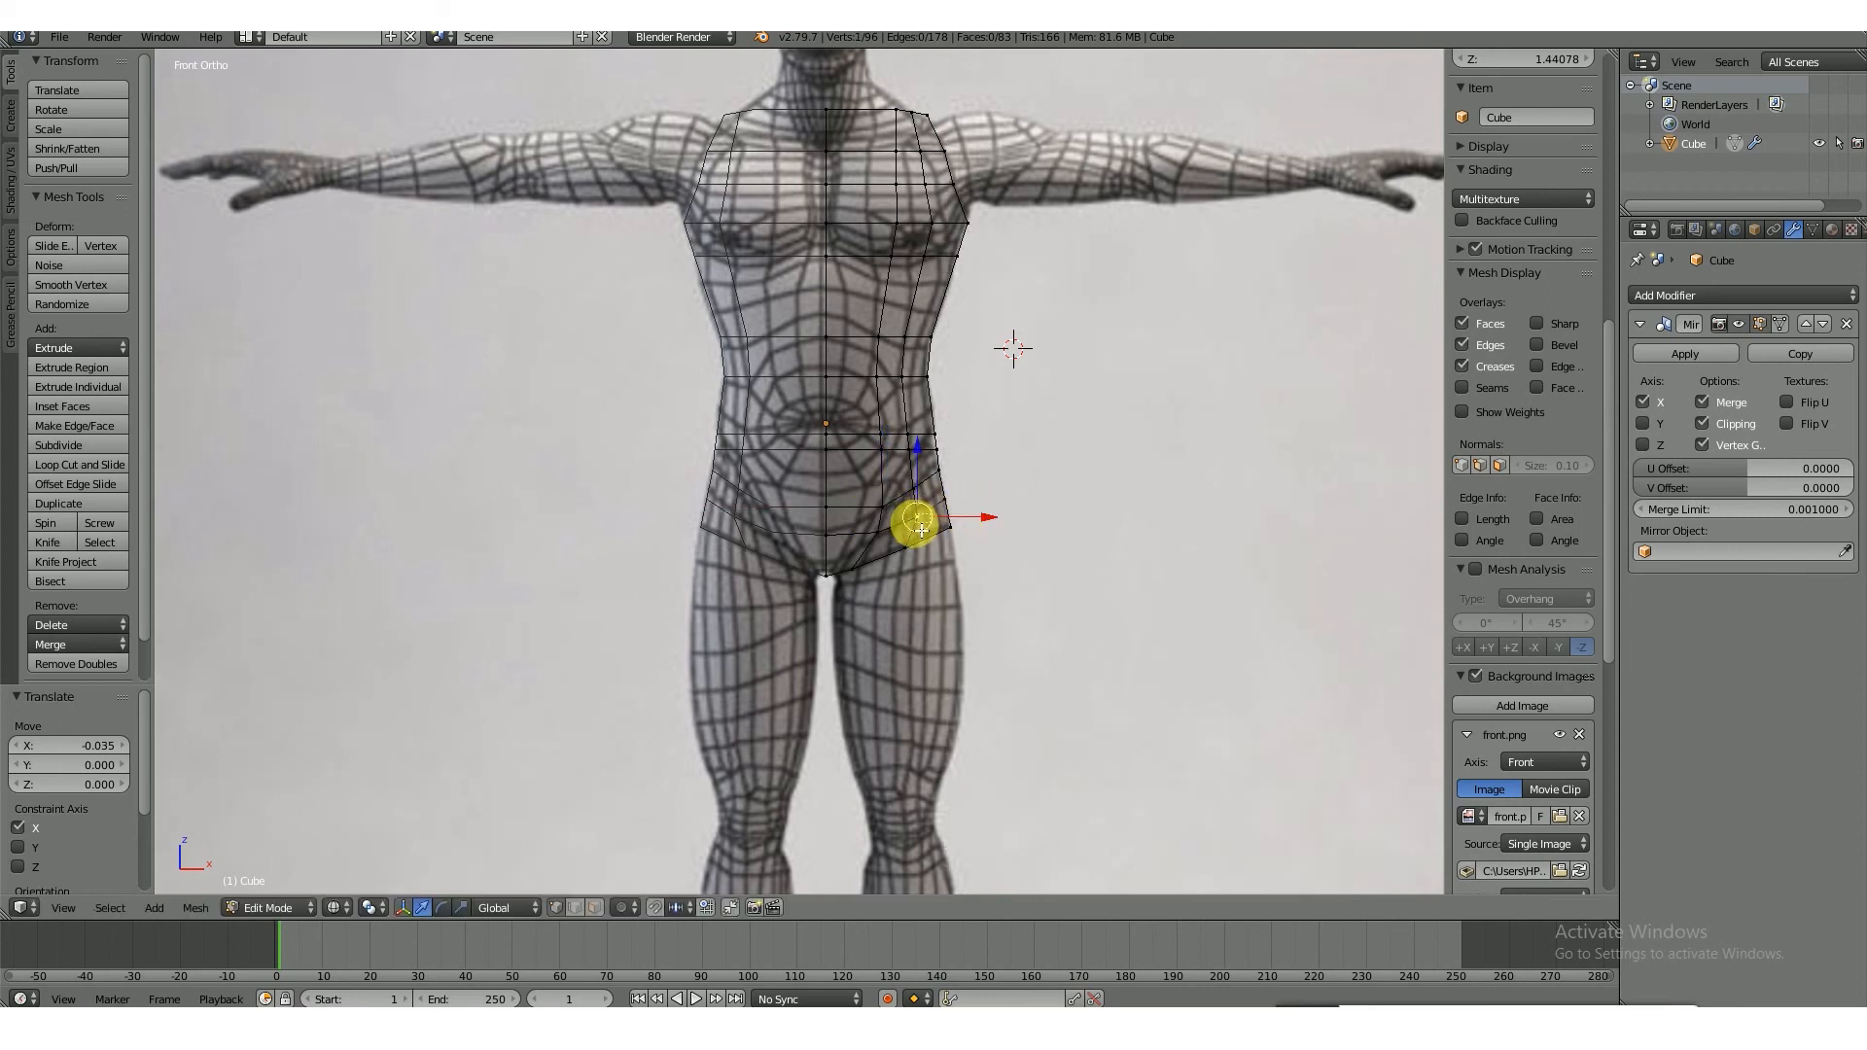
{"action": "left_click_drag", "start_coordinate": [985, 523], "coordinate": [986, 524]}
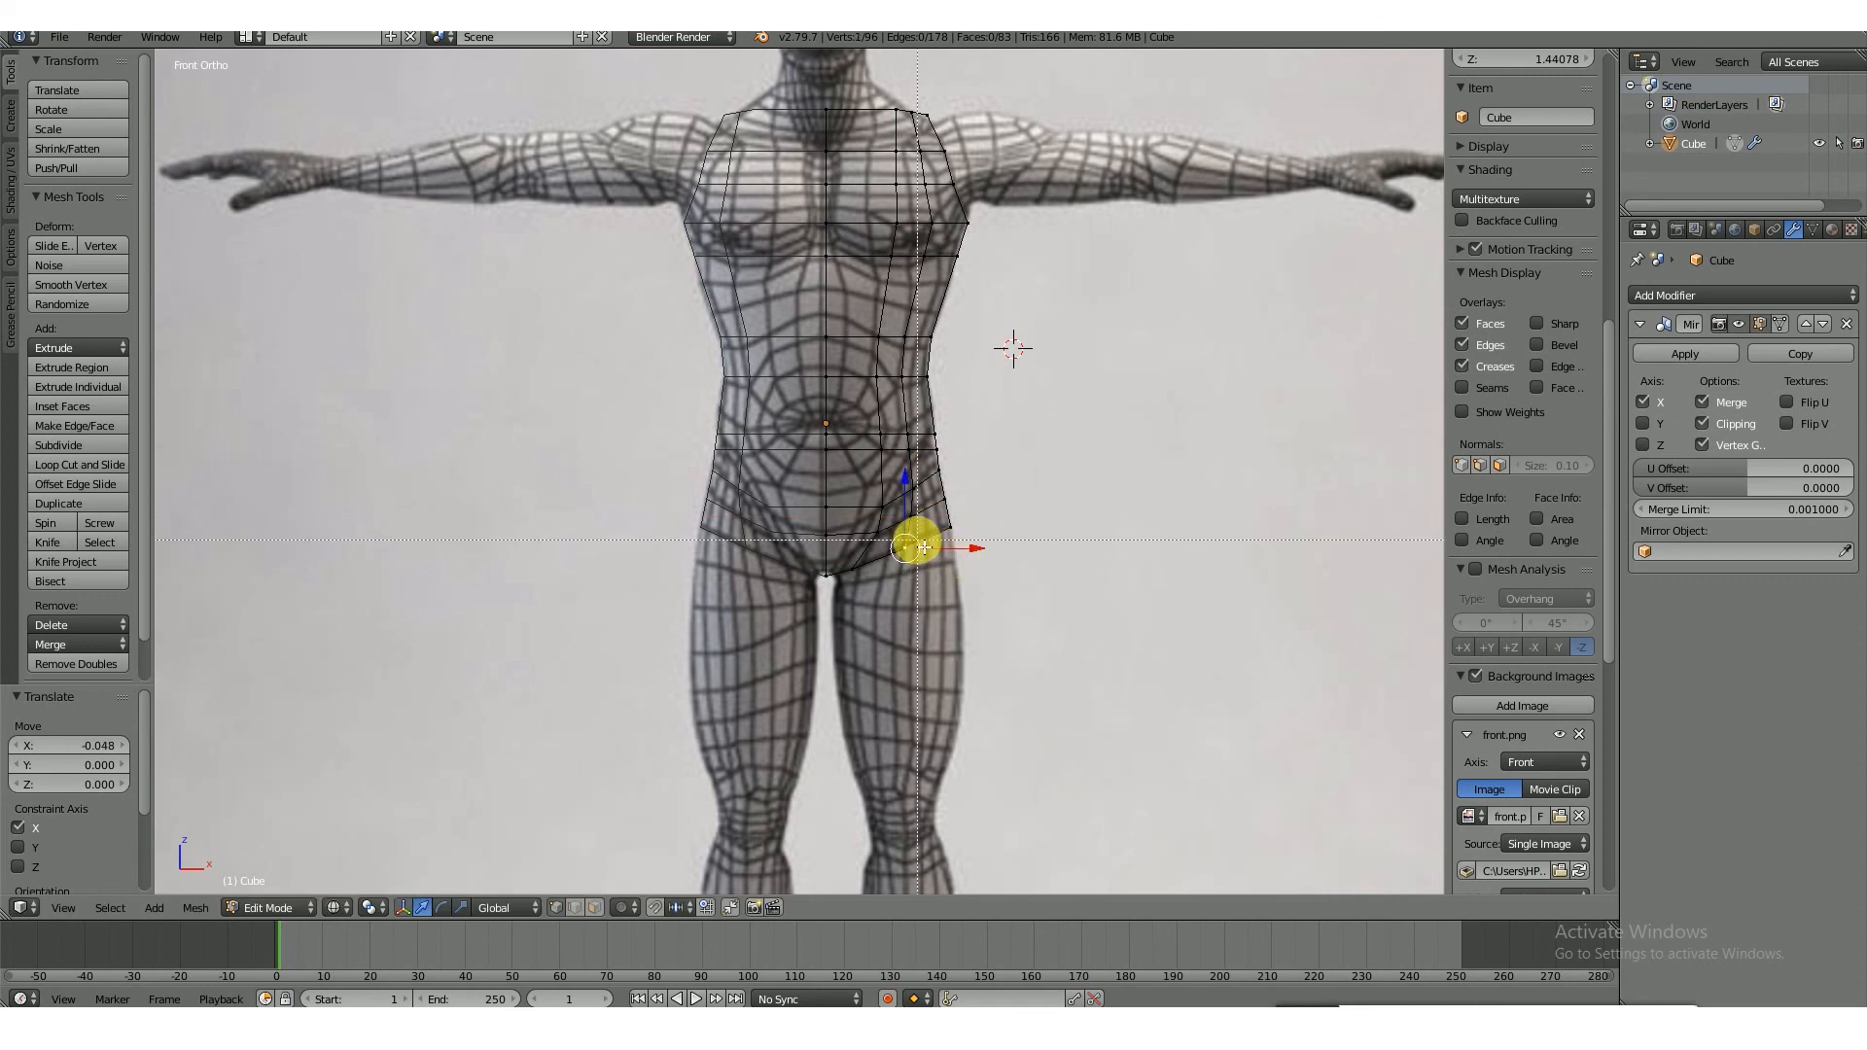
{"action": "left_click_drag", "start_coordinate": [904, 565], "coordinate": [961, 554]}
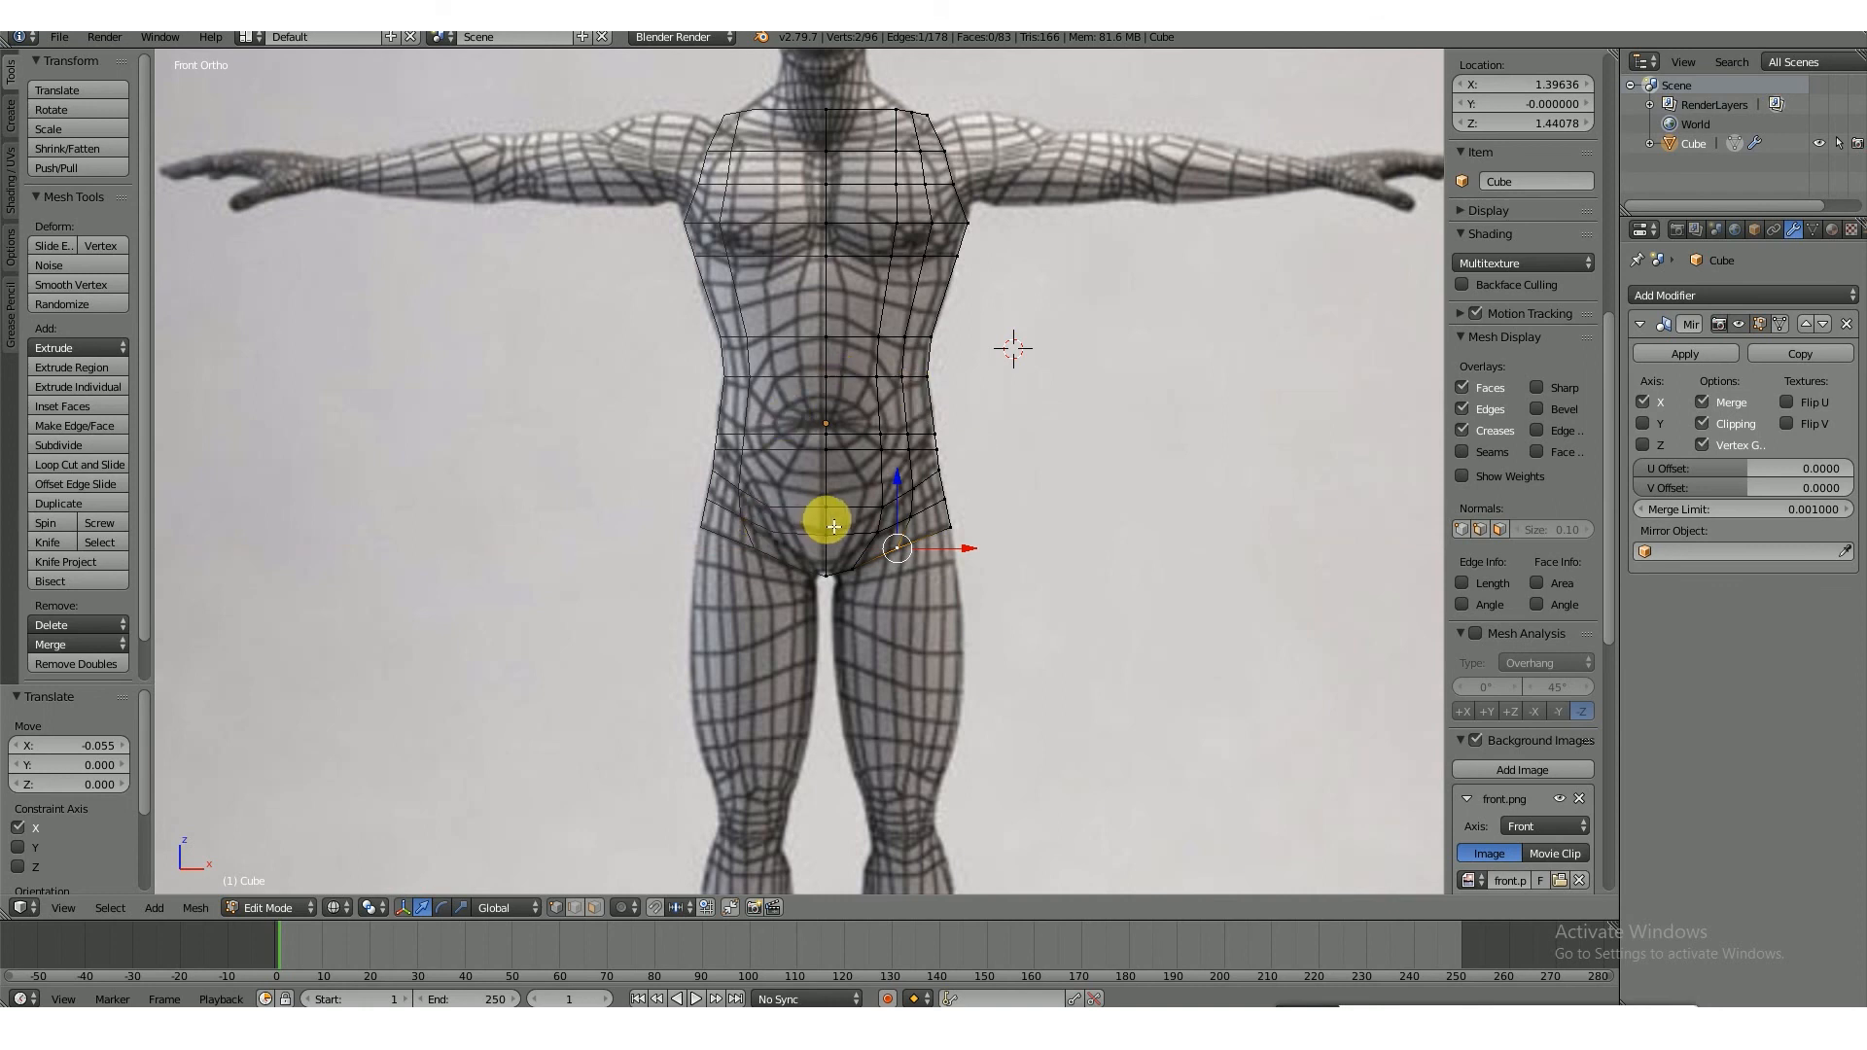
{"action": "key", "text": "z"}
{"action": "mouse_move", "coordinate": [1106, 342]}
{"action": "middle_mouse_down"}
{"action": "mouse_move", "coordinate": [818, 355]}
{"action": "mouse_move", "coordinate": [1108, 276]}
{"action": "mouse_move", "coordinate": [1176, 351]}
{"action": "mouse_move", "coordinate": [1138, 405]}
{"action": "mouse_move", "coordinate": [1083, 397]}
{"action": "mouse_move", "coordinate": [1109, 363]}
{"action": "mouse_move", "coordinate": [1004, 392]}
{"action": "mouse_move", "coordinate": [1099, 368]}
{"action": "middle_mouse_up"}
{"action": "key", "text": "KP_1"}
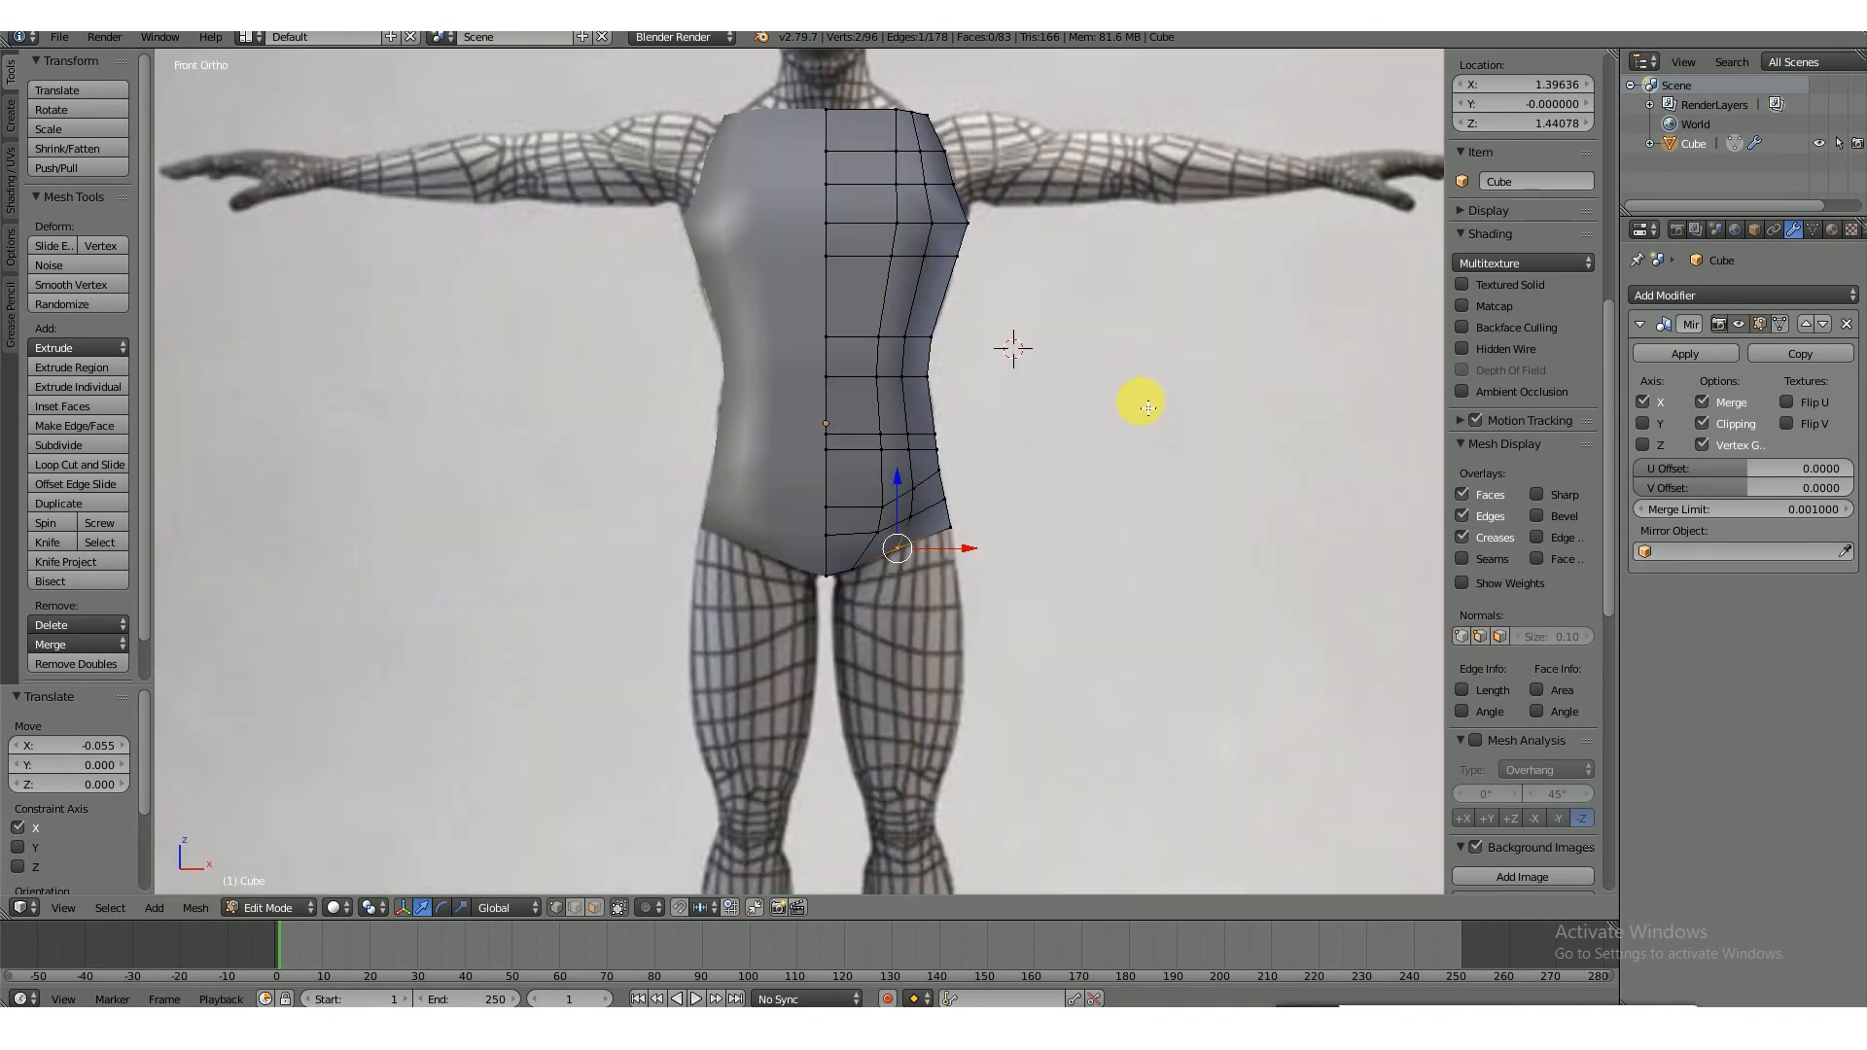
- Add a Subdivision Surface modifier to the torso with View and Render subdivisions set to 3
{"action": "left_click", "coordinate": [1765, 292]}
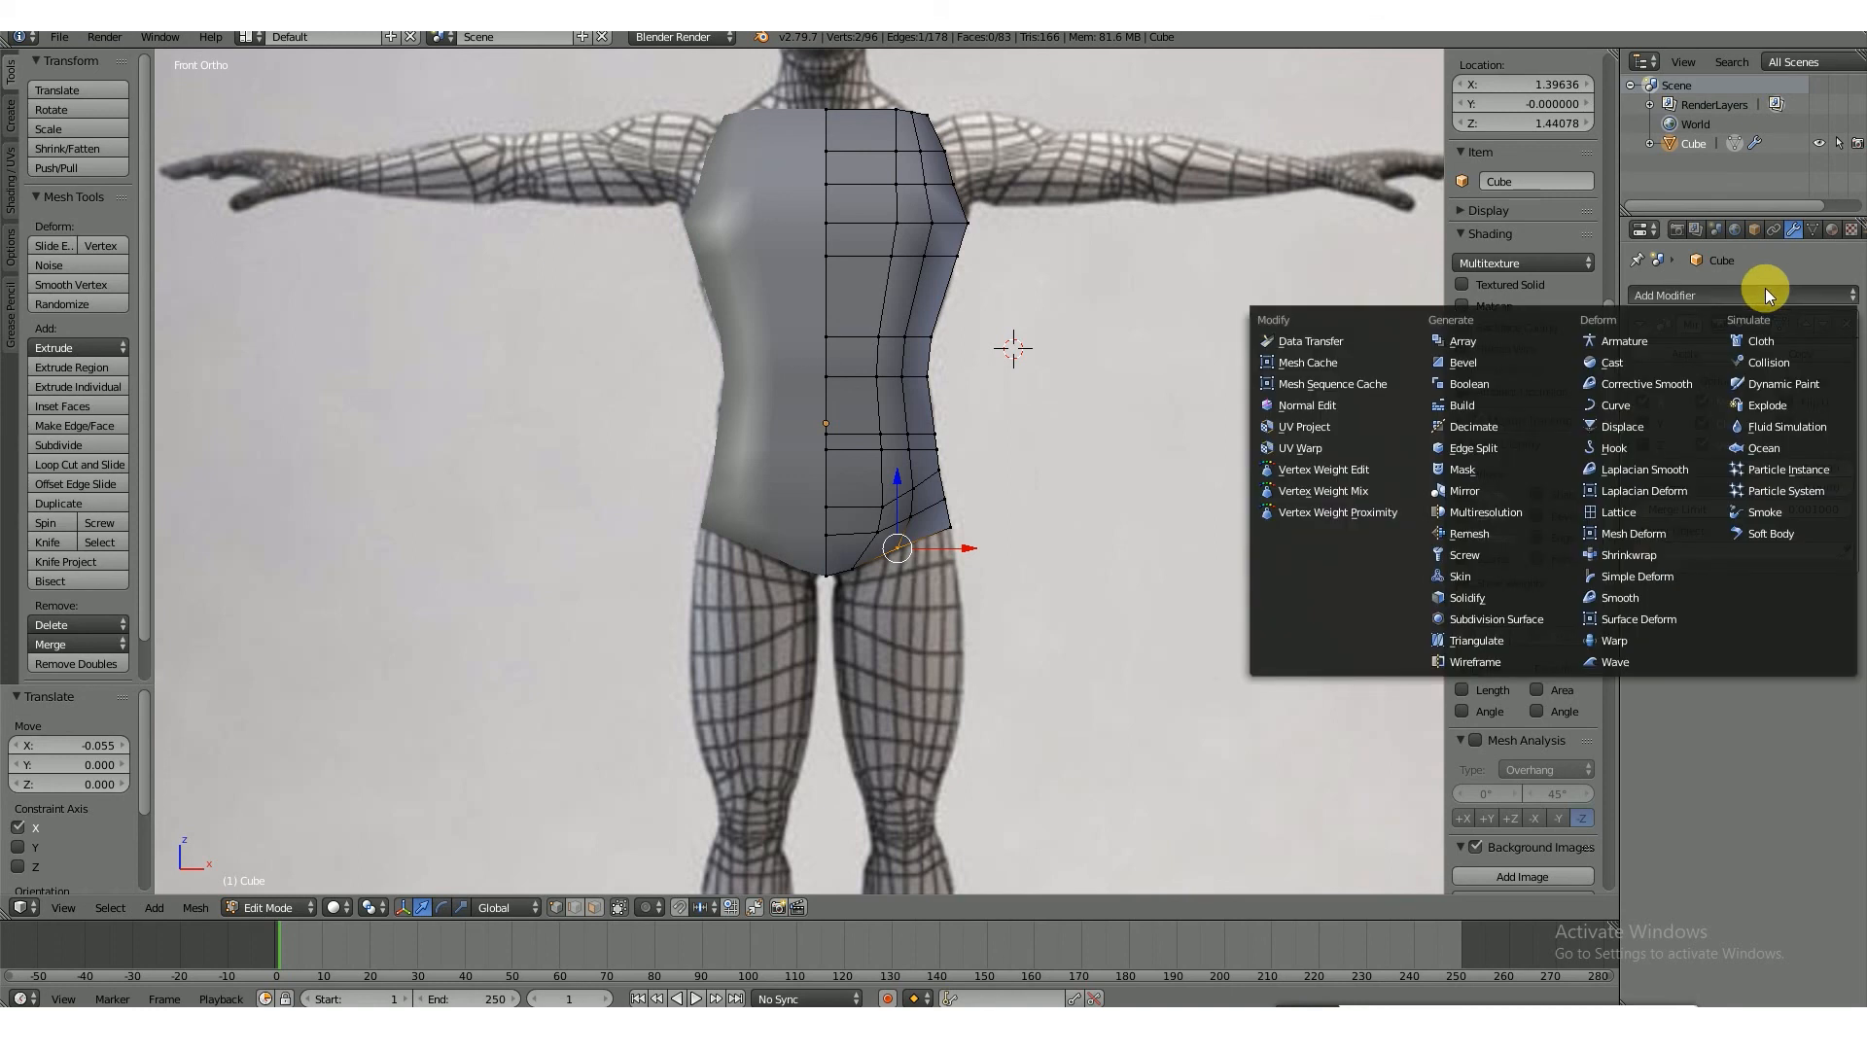
{"action": "left_click", "coordinate": [1502, 621]}
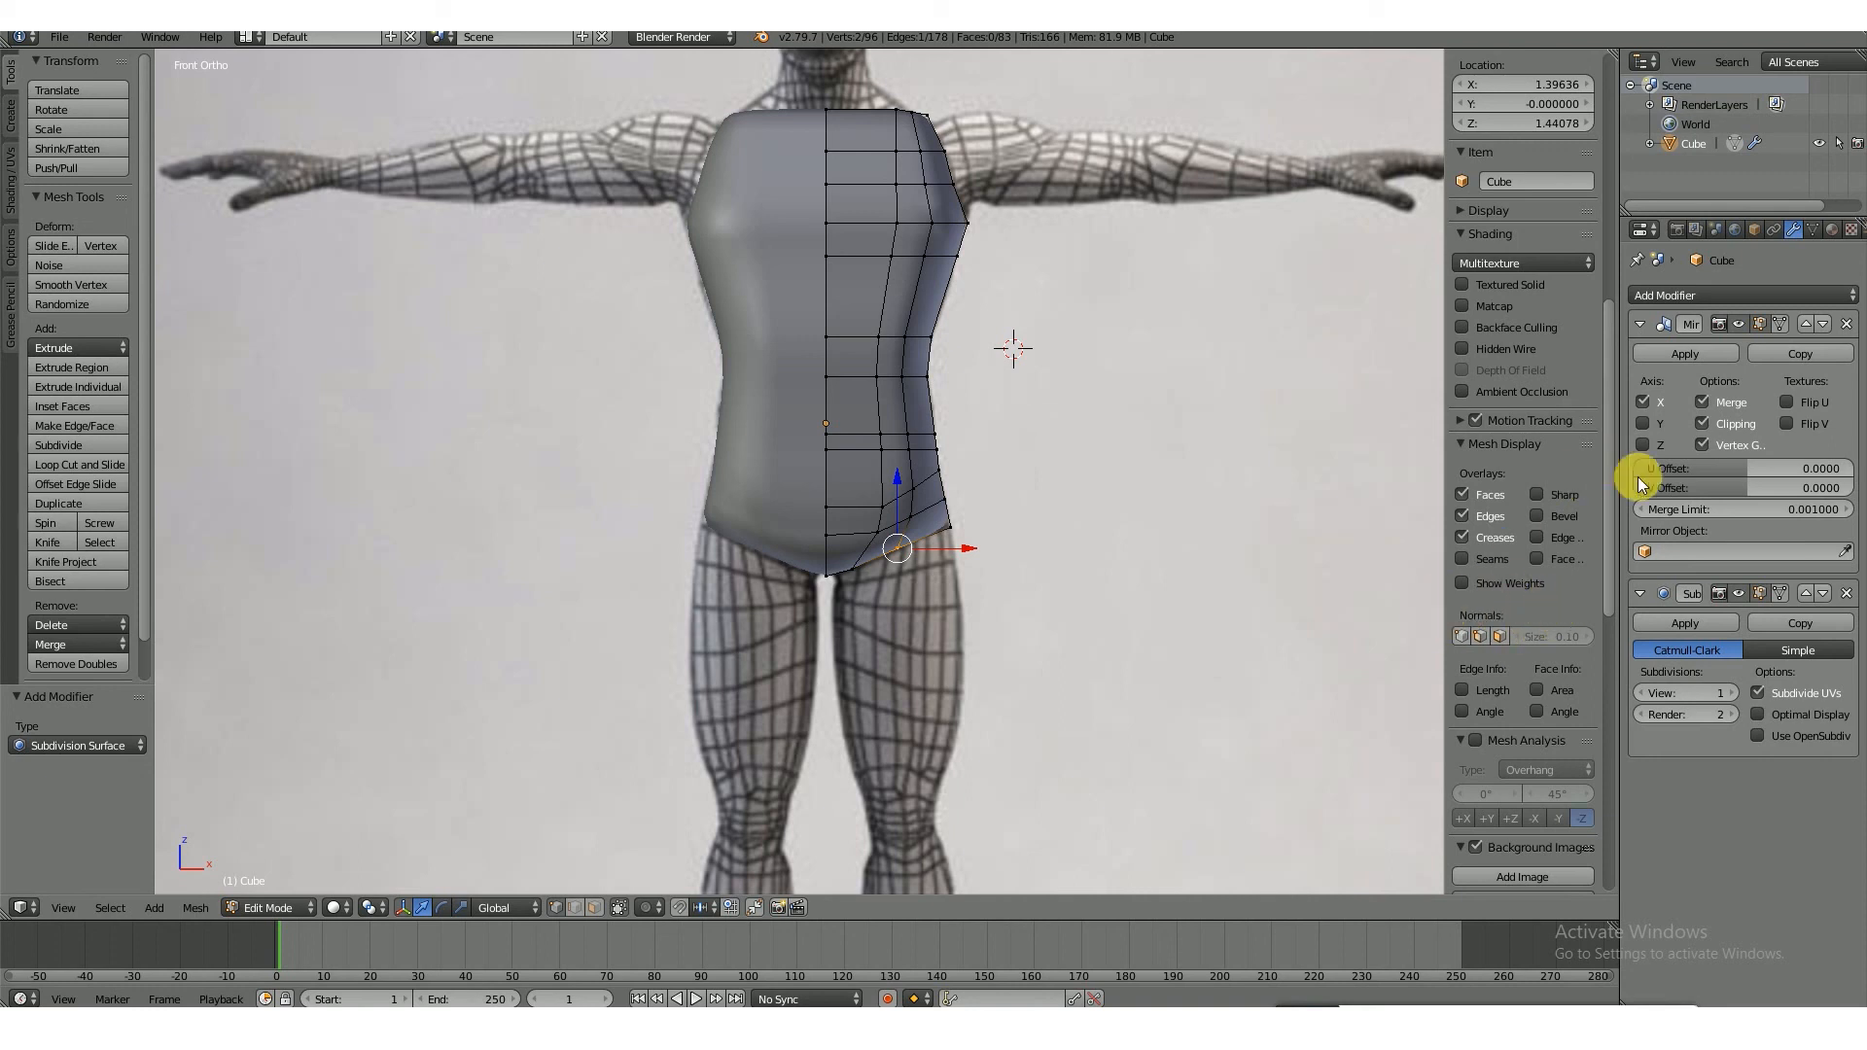
{"action": "left_click", "coordinate": [1735, 694]}
{"action": "left_click", "coordinate": [1735, 694]}
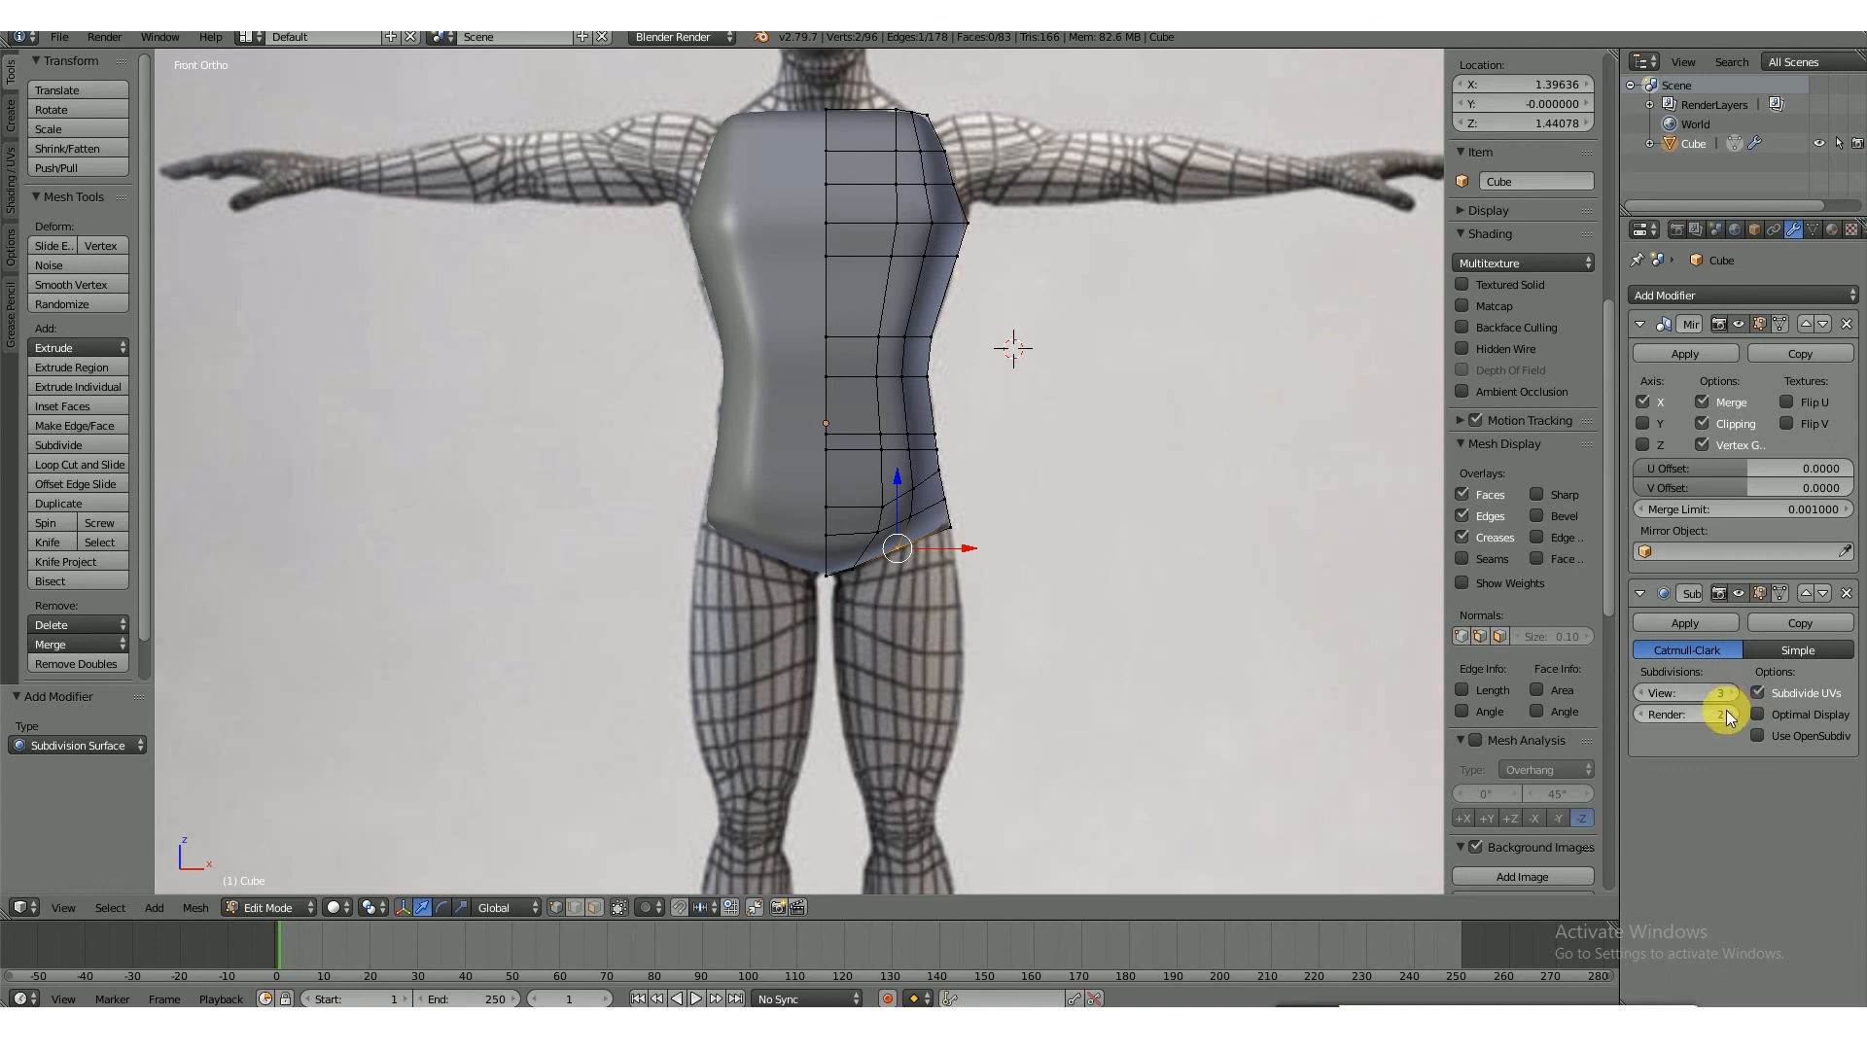
- Check the subdivided torso from an angle, the side and the front, and turn off the Subdivision Surface display in the viewport
{"action": "middle_click_drag", "start_coordinate": [1041, 388], "coordinate": [1003, 498]}
{"action": "key", "text": "KP_3"}
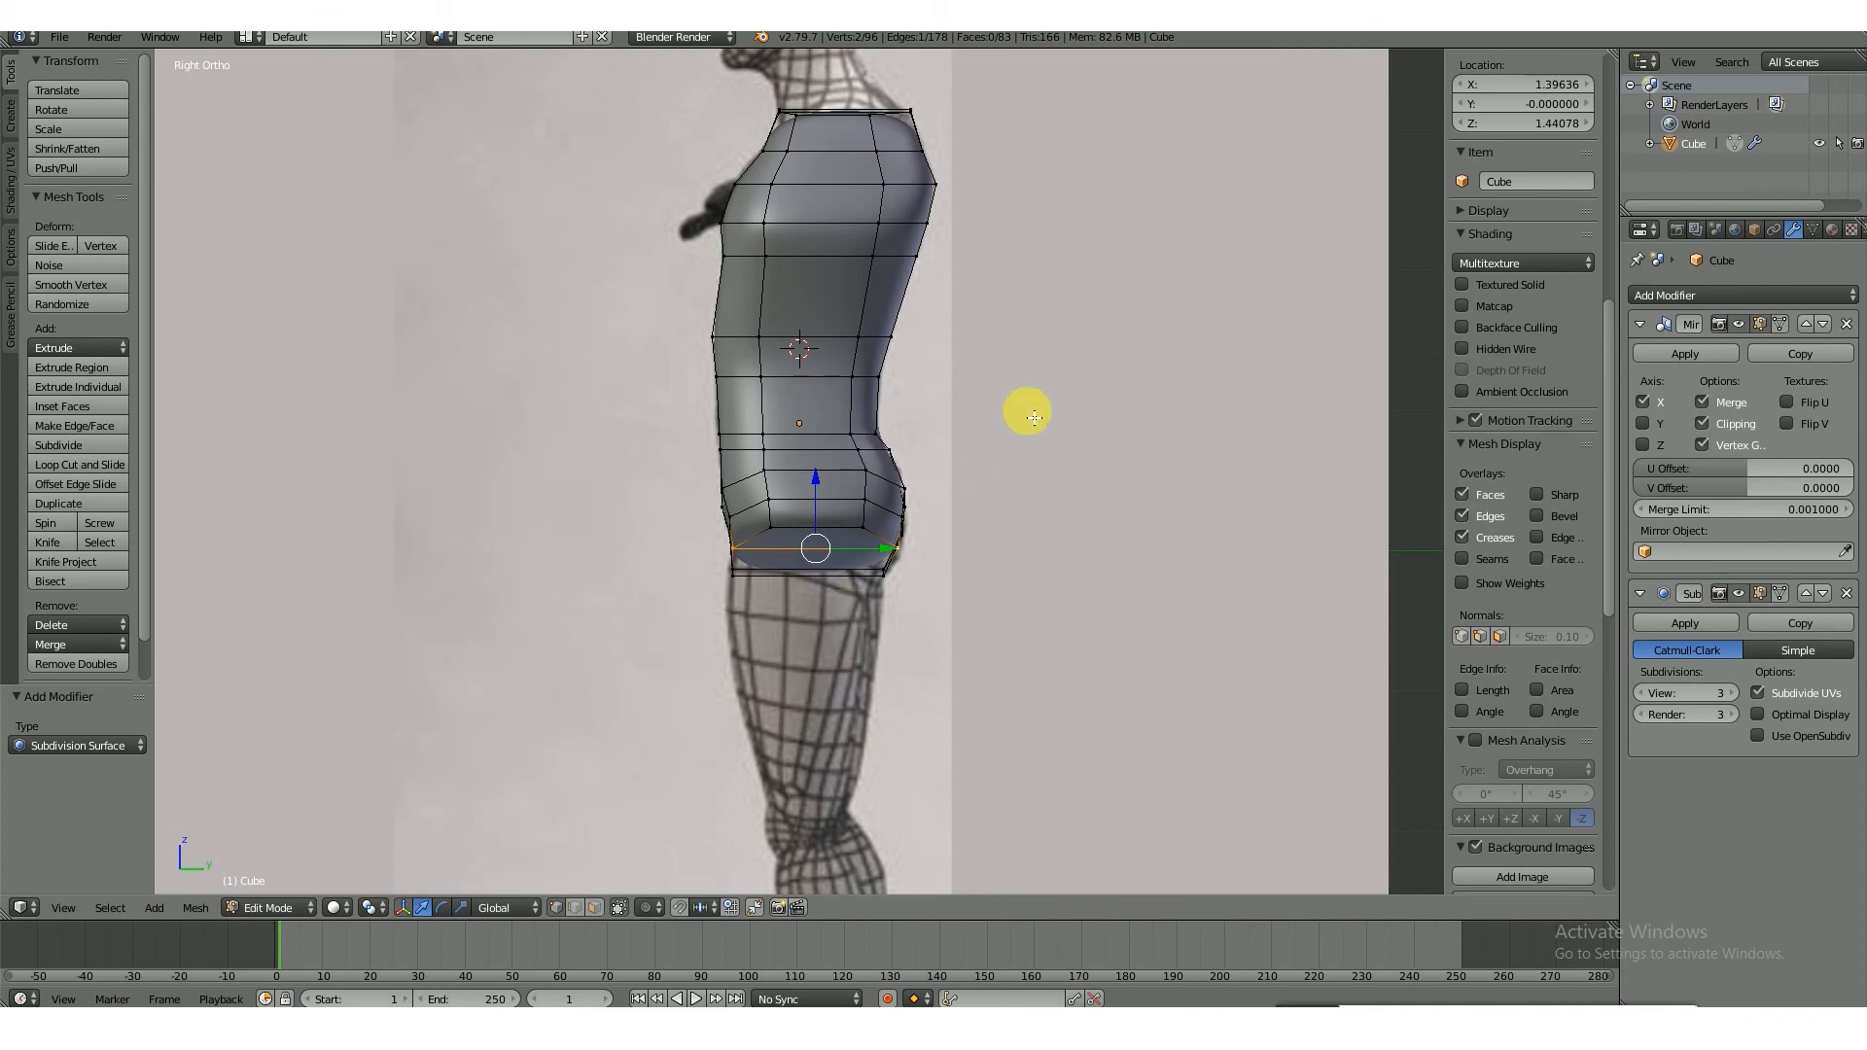
{"action": "key", "text": "KP_1"}
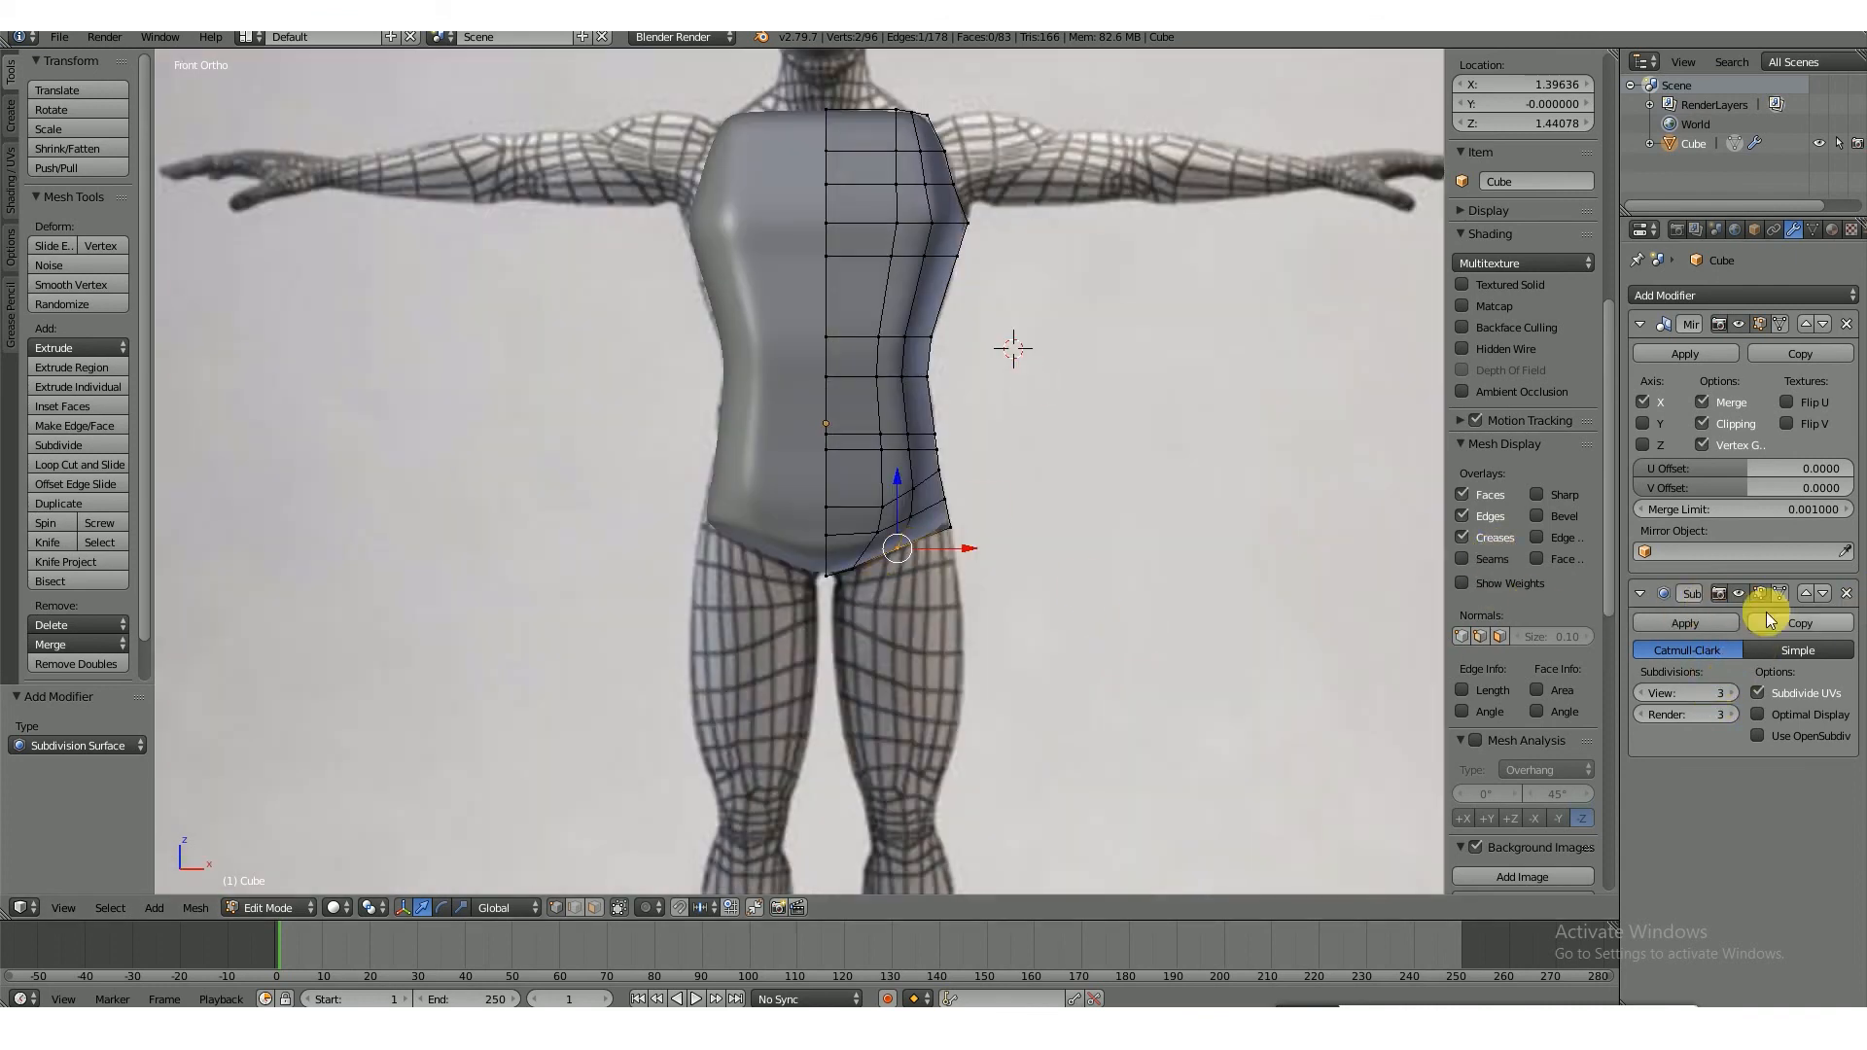
{"action": "left_click", "coordinate": [1739, 593]}
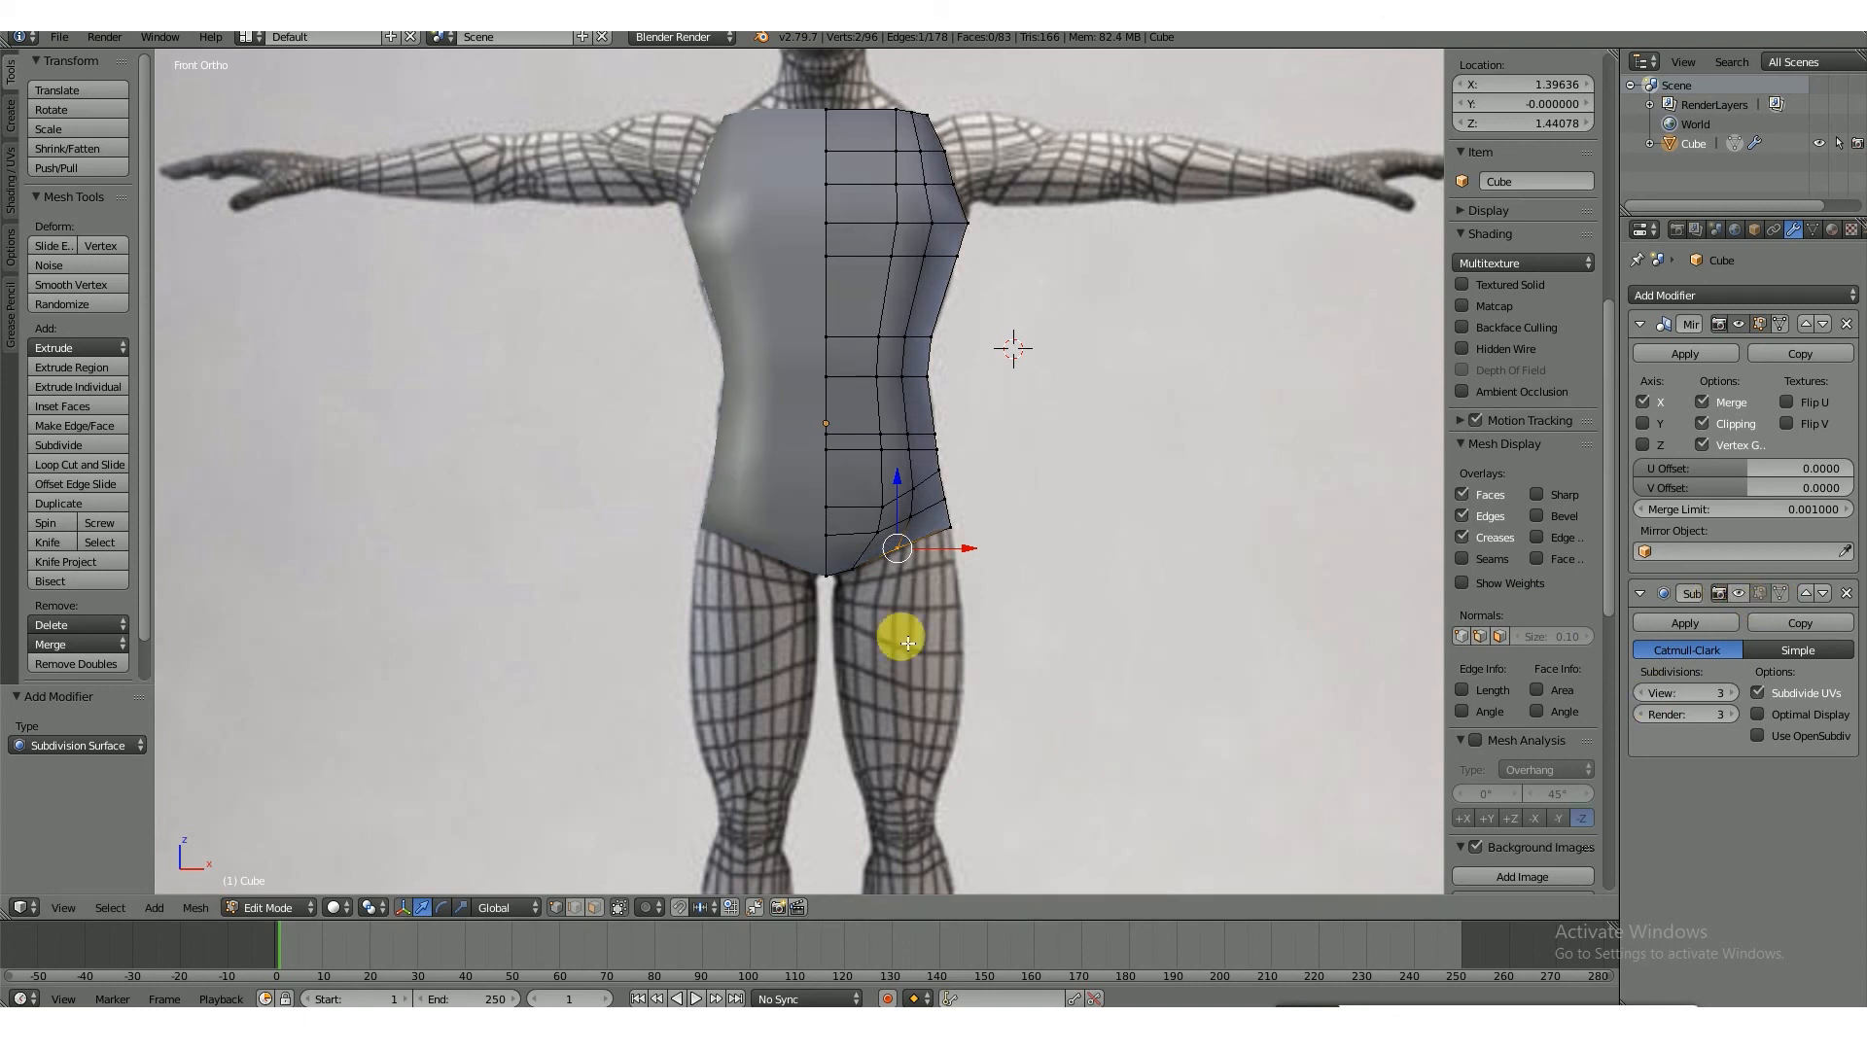
- Switch to face selection and select the two outer underside faces of the hip where the leg attaches
{"action": "middle_click_drag", "start_coordinate": [896, 633], "coordinate": [844, 512]}
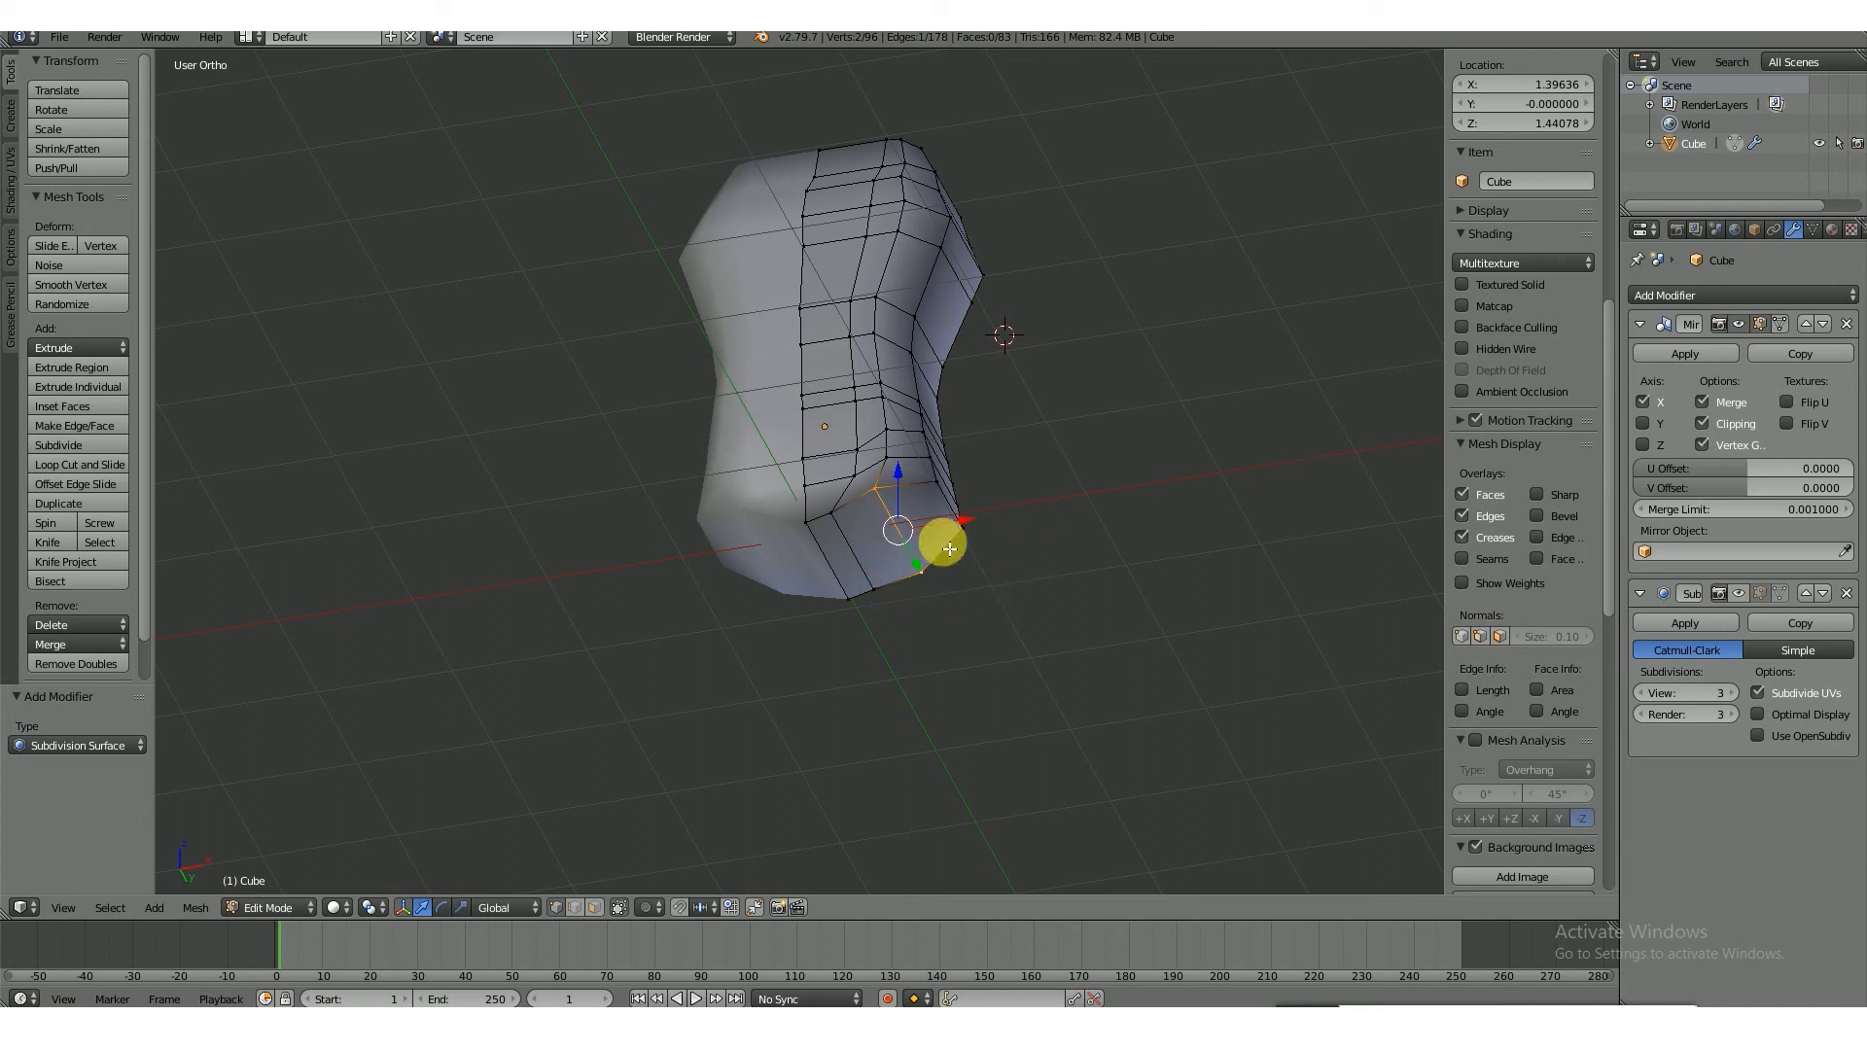
{"action": "key", "text": "ctrl+Tab"}
{"action": "left_click", "coordinate": [901, 582]}
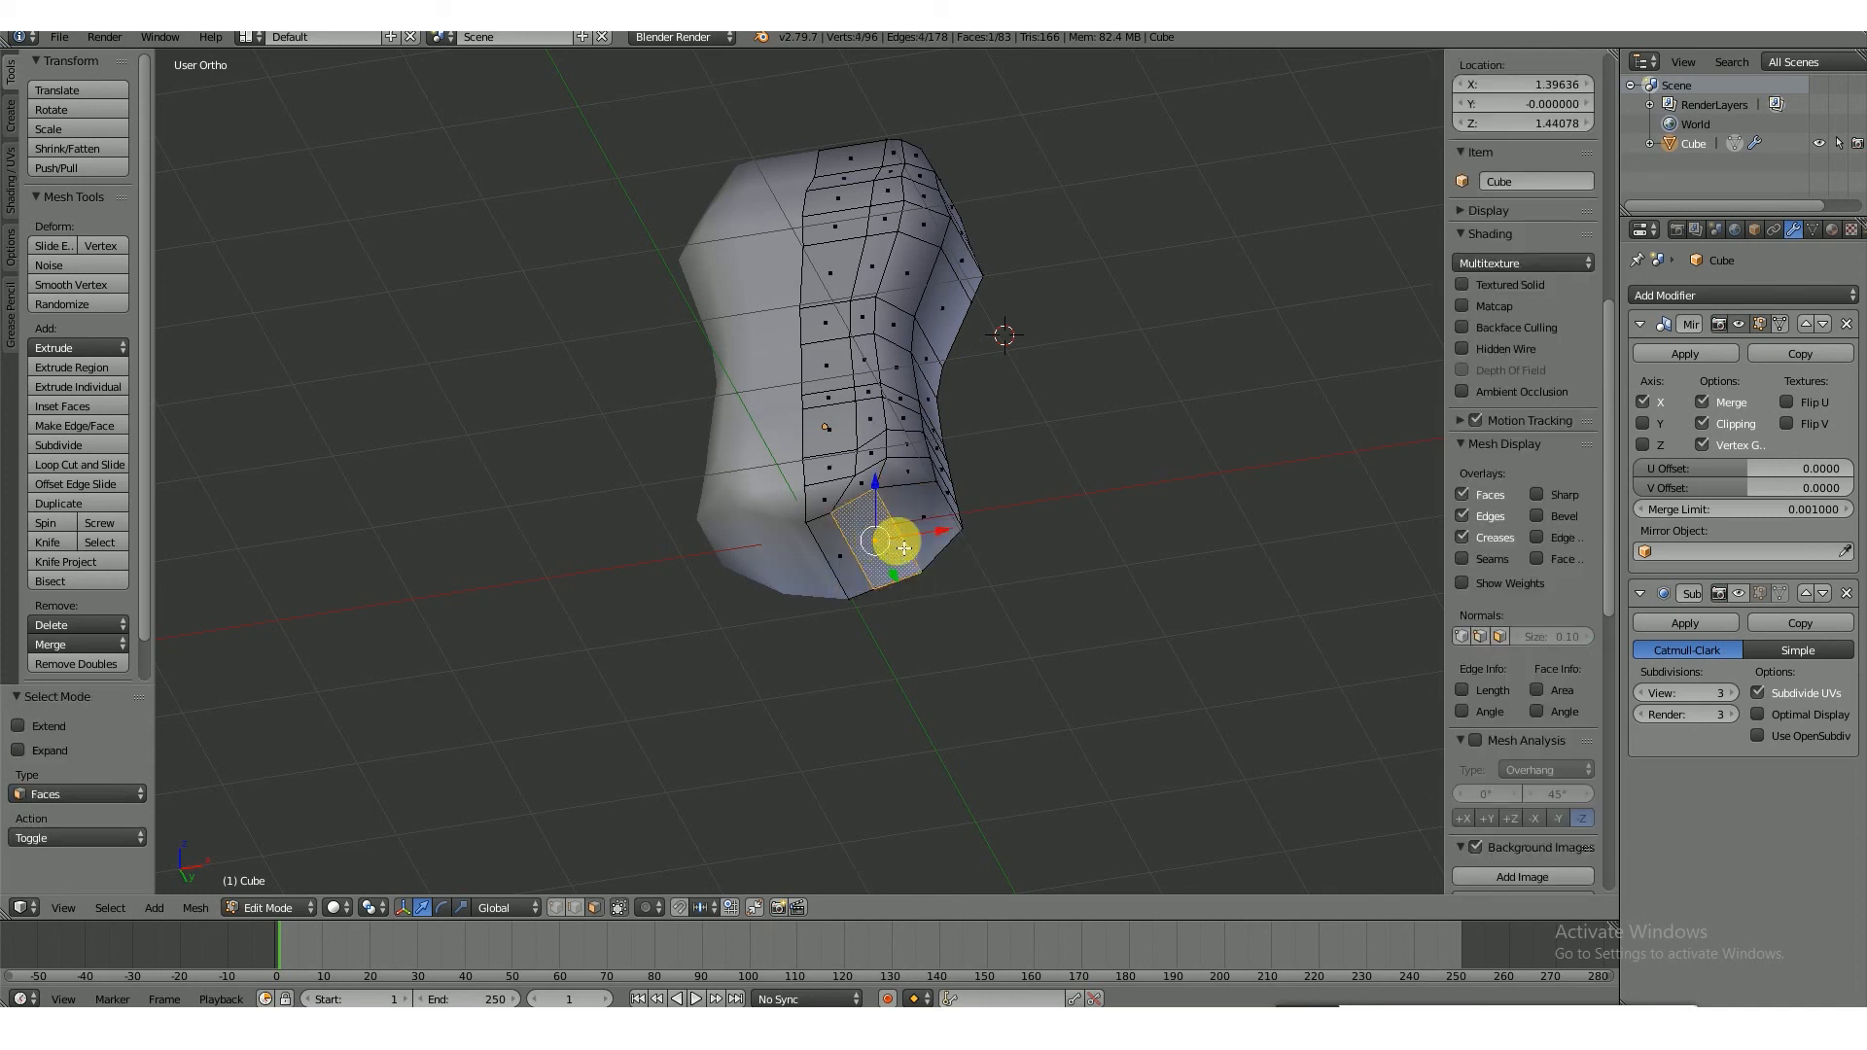
{"action": "key", "text": "KP_1"}
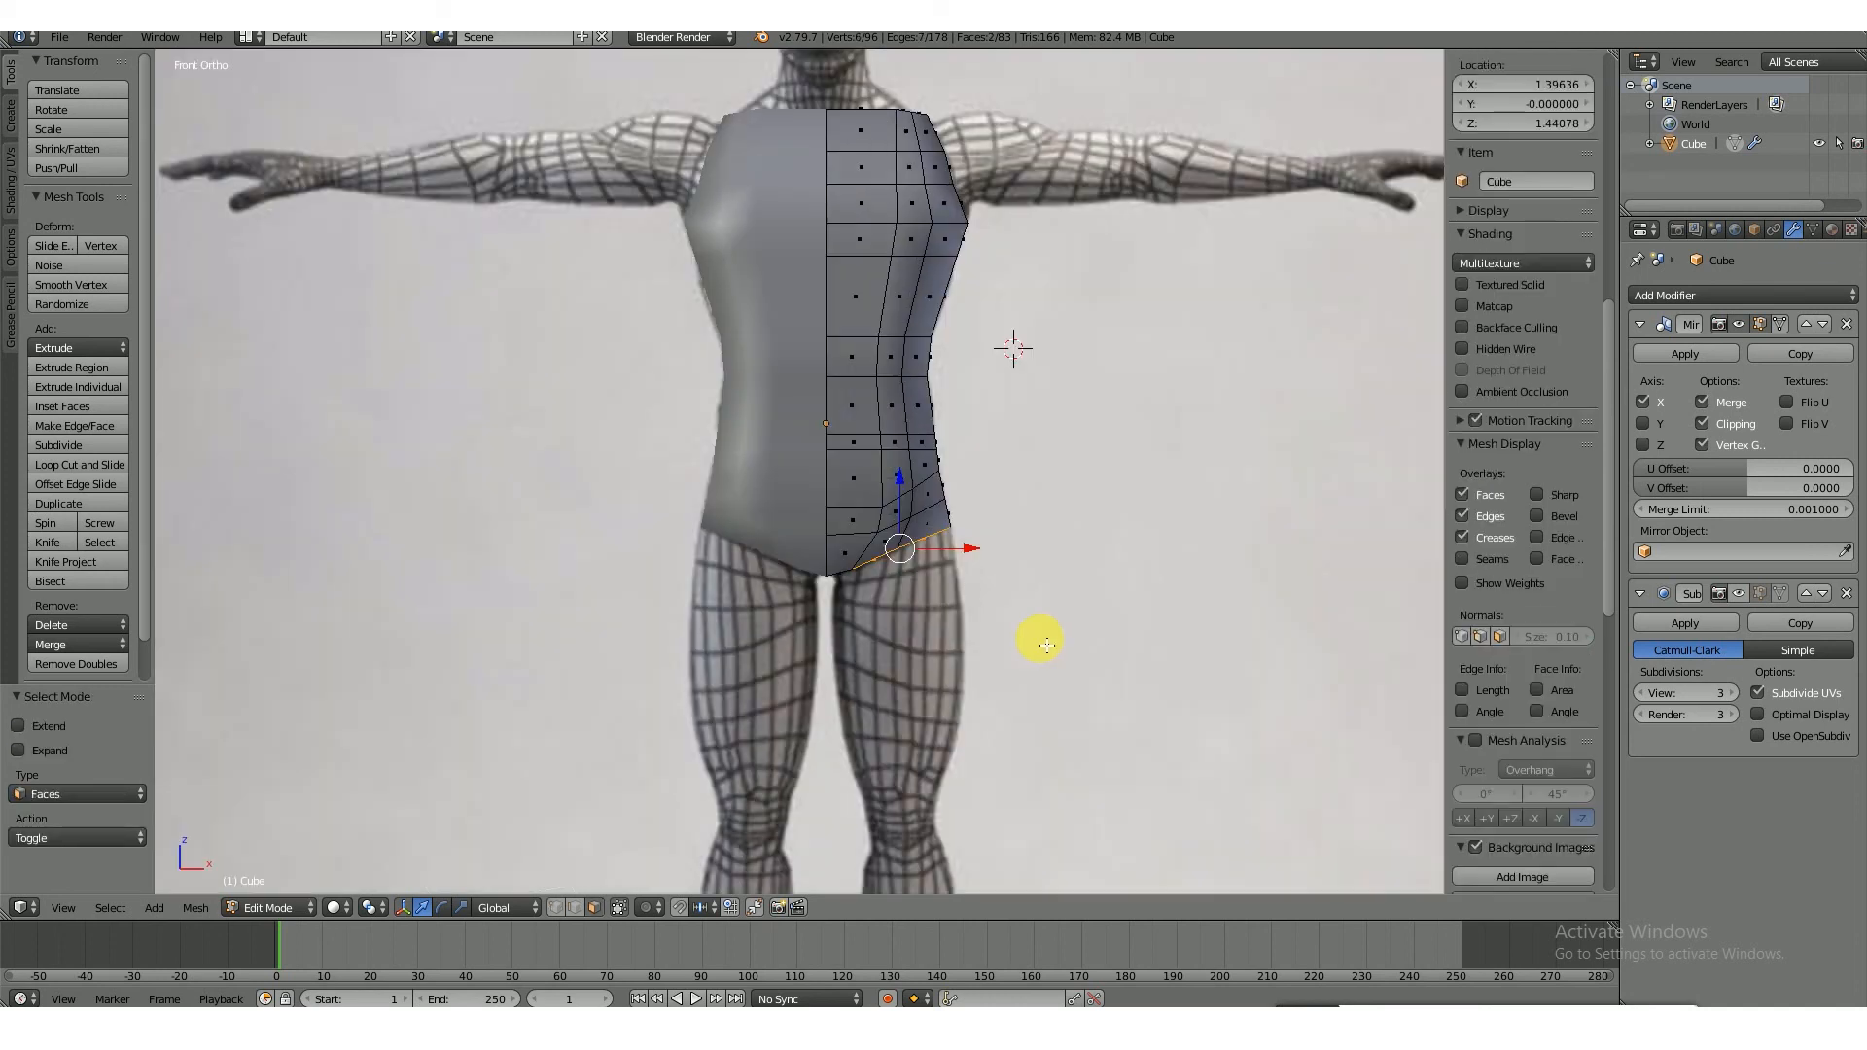
{"action": "middle_click_drag", "start_coordinate": [865, 584], "coordinate": [897, 534]}
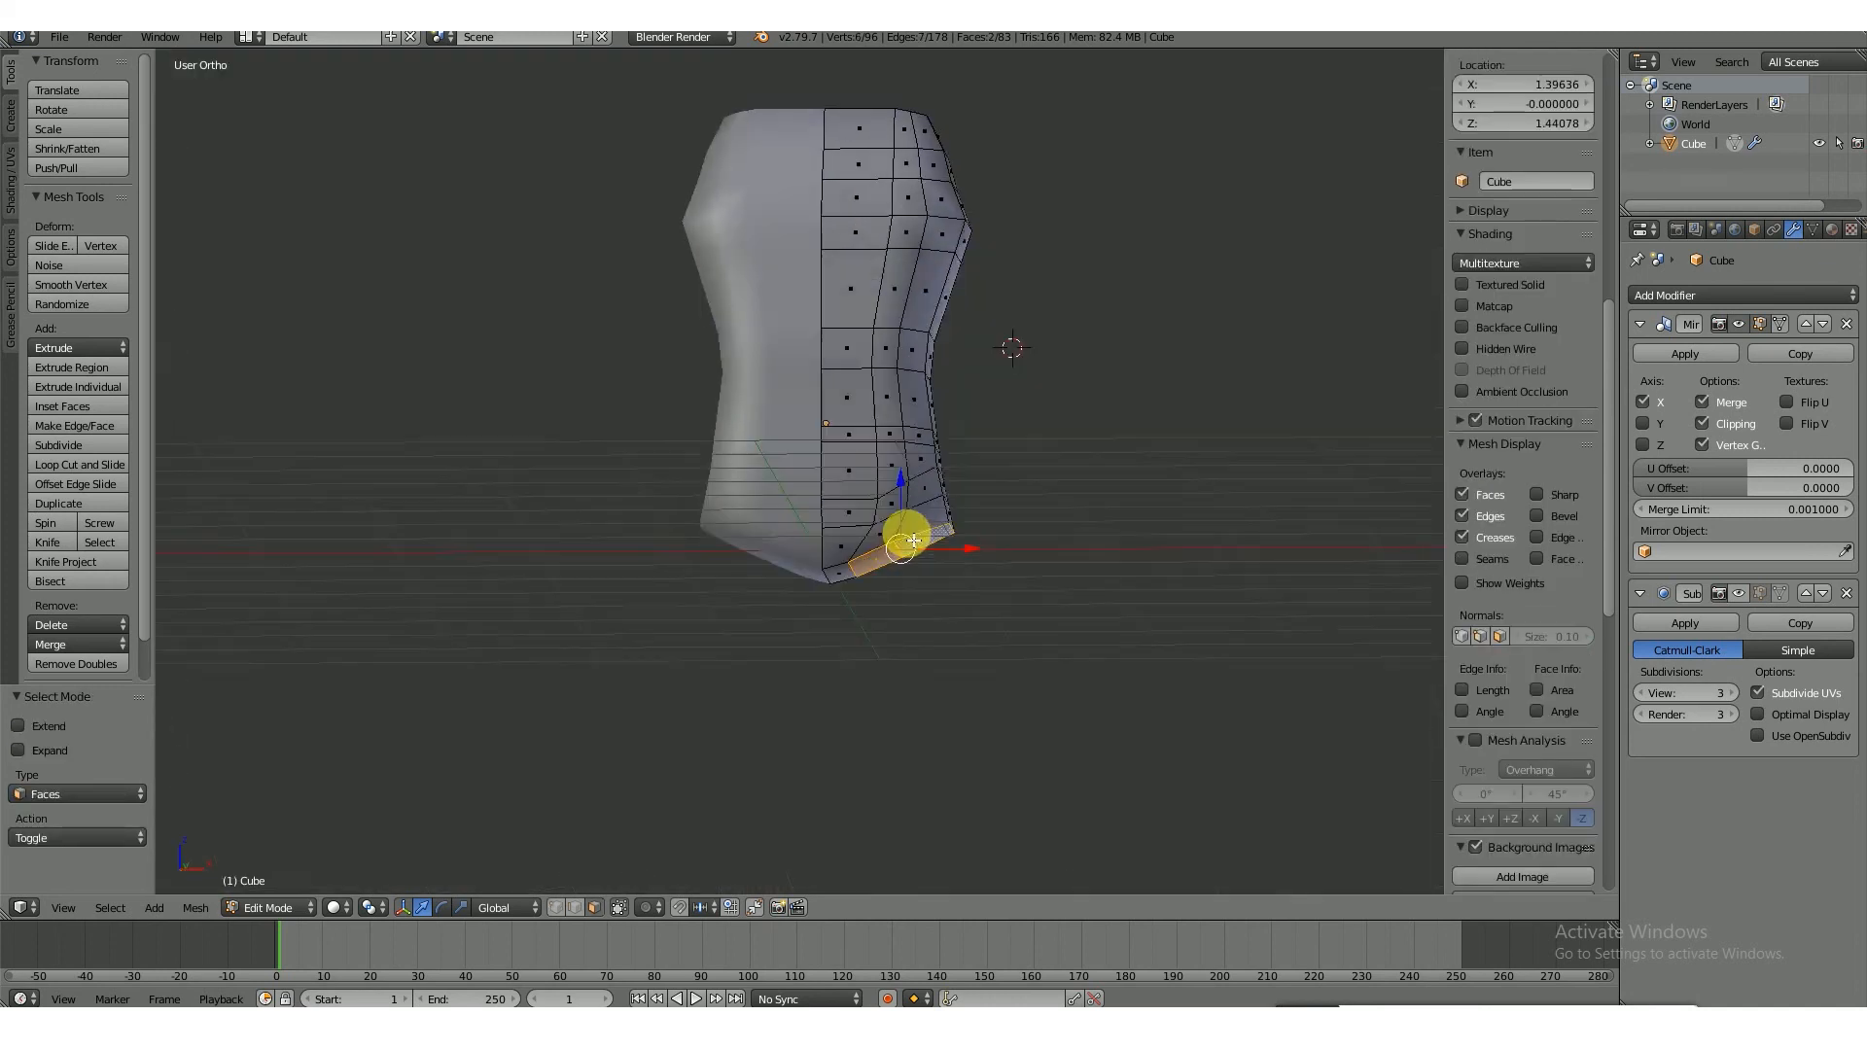